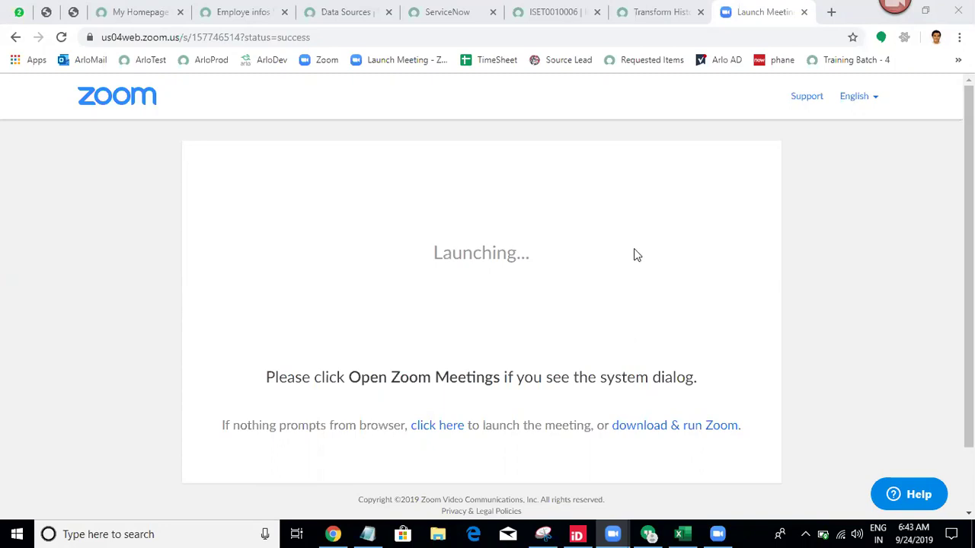
# Review the import set runs of ISET0010006, checking the Updates count of the completed run.
pyautogui.click(626, 9)
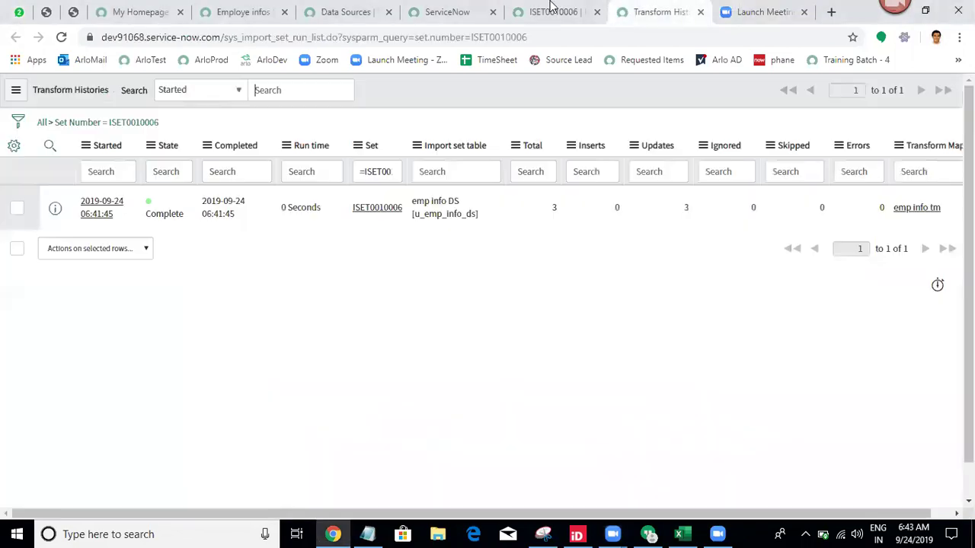
pyautogui.click(551, 4)
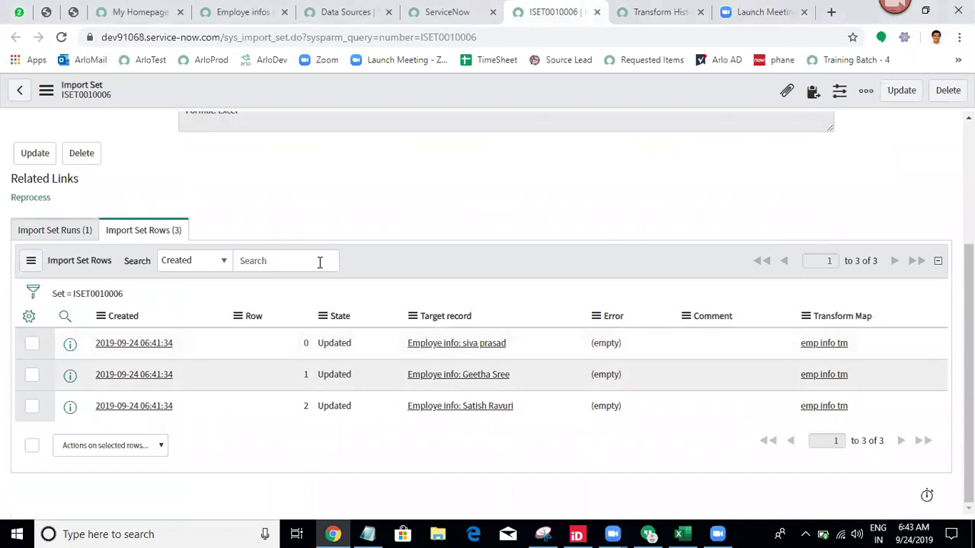
pyautogui.click(28, 231)
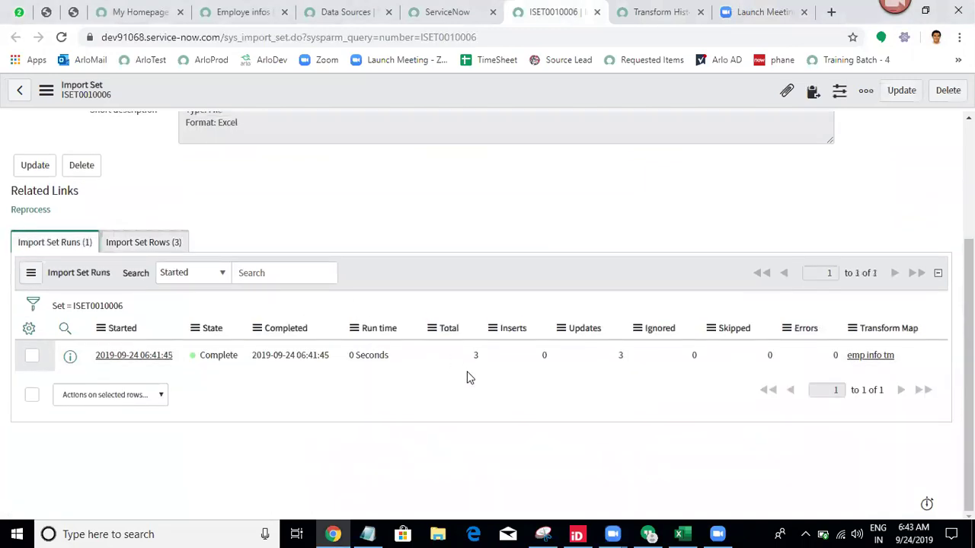
pyautogui.doubleClick(625, 354)
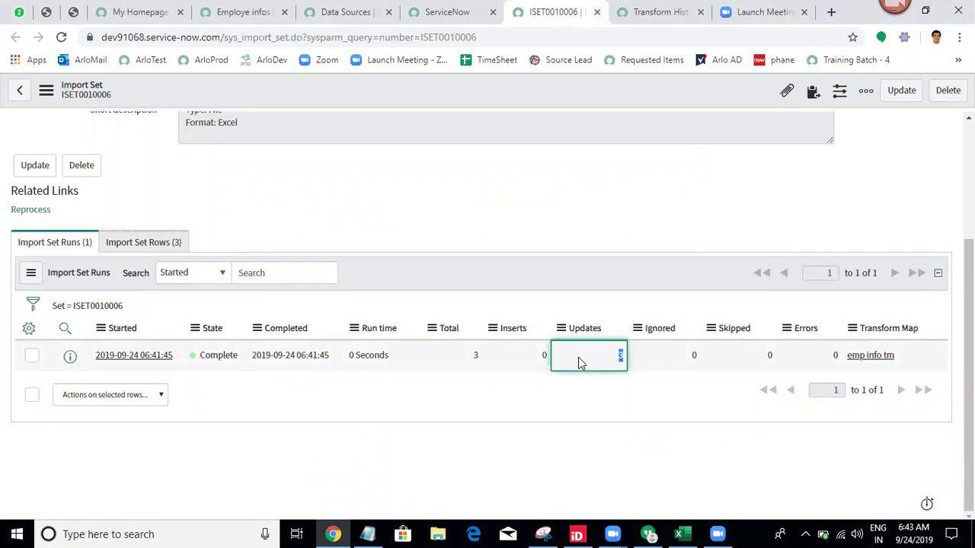
# Reload the Employe infos list and check when the employee records were last updated.
pyautogui.click(235, 11)
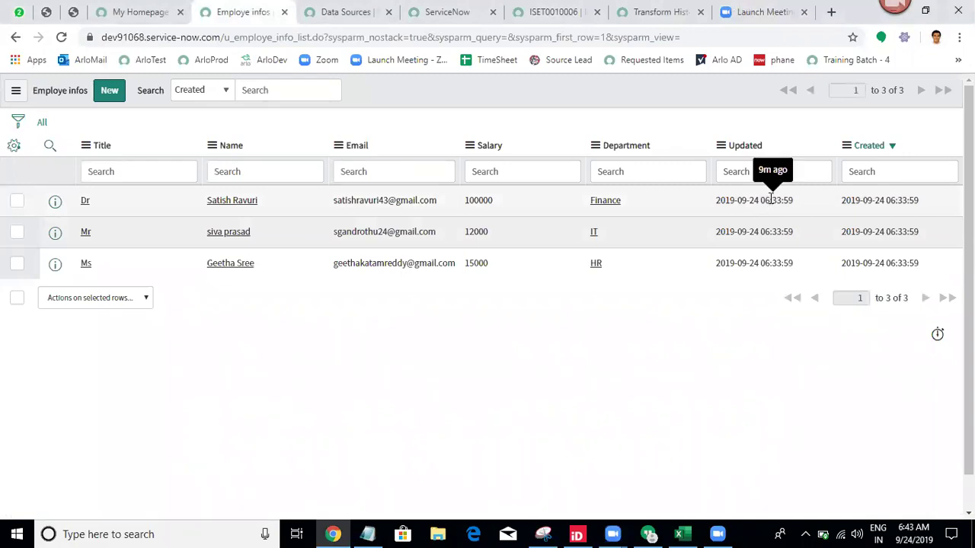
pyautogui.click(62, 37)
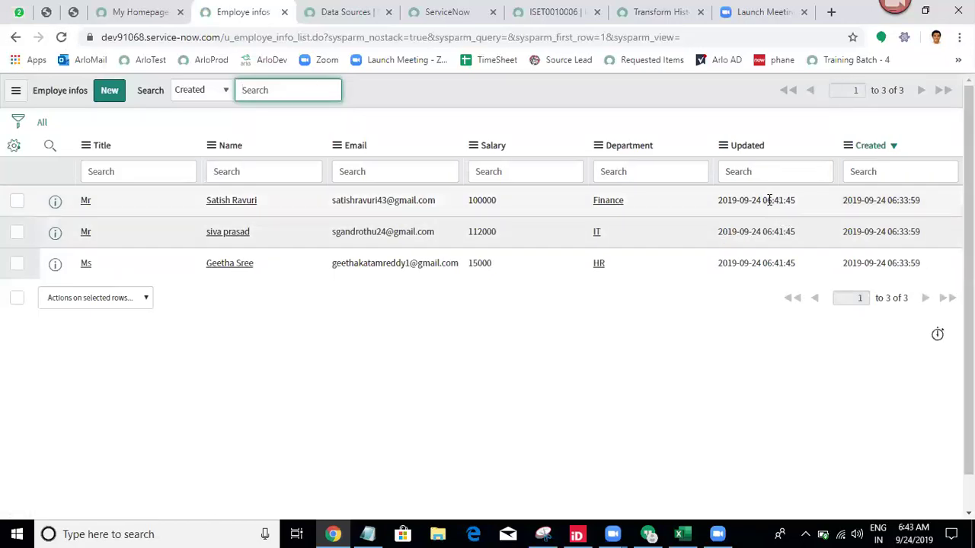
pyautogui.moveTo(771, 200)
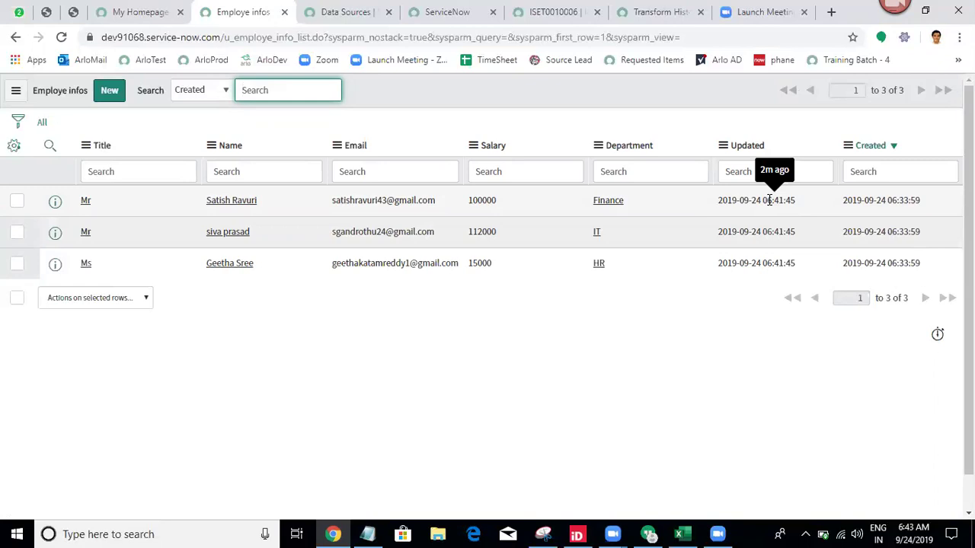
pyautogui.click(362, 344)
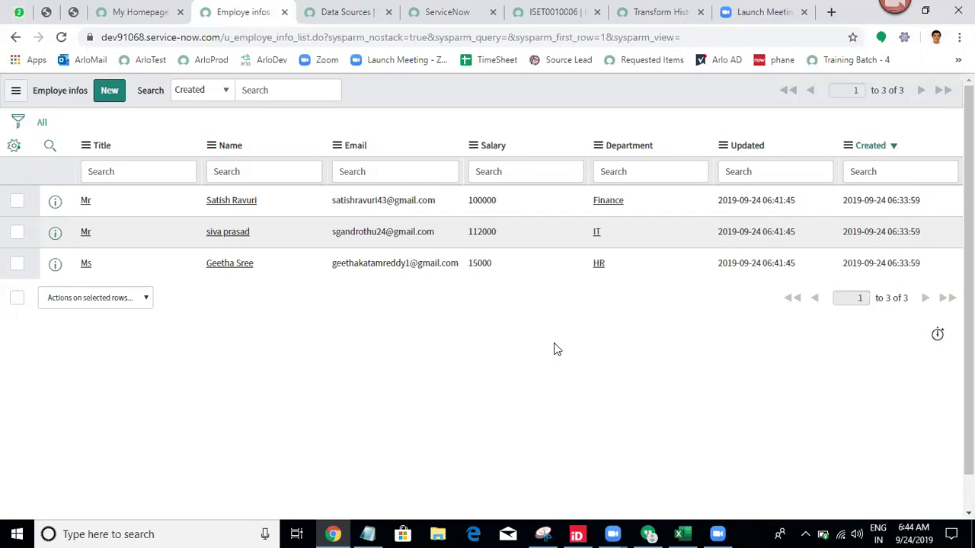
# Switch to the Employee_information workbook in Excel and append 1 to the employee name in cell B2.
pyautogui.click(681, 533)
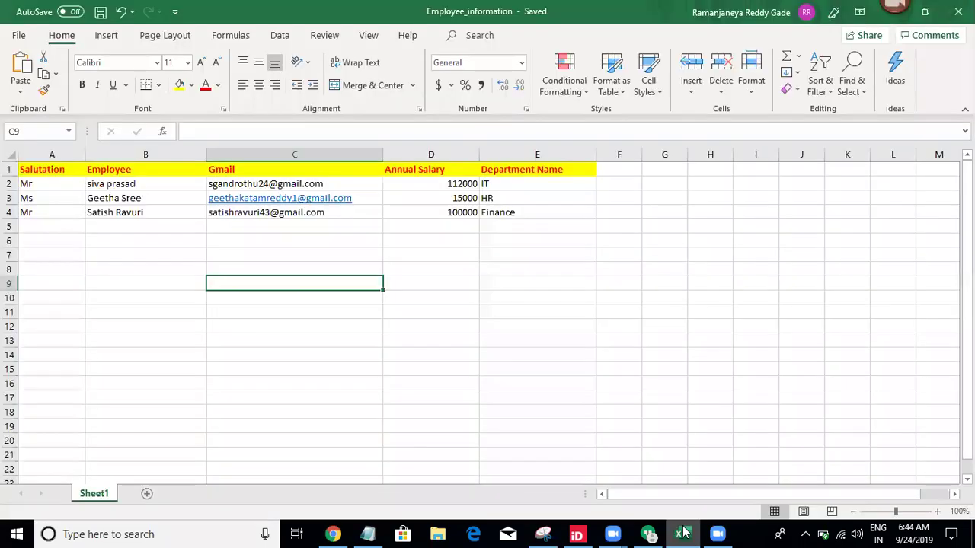
pyautogui.click(155, 256)
pyautogui.doubleClick(156, 255)
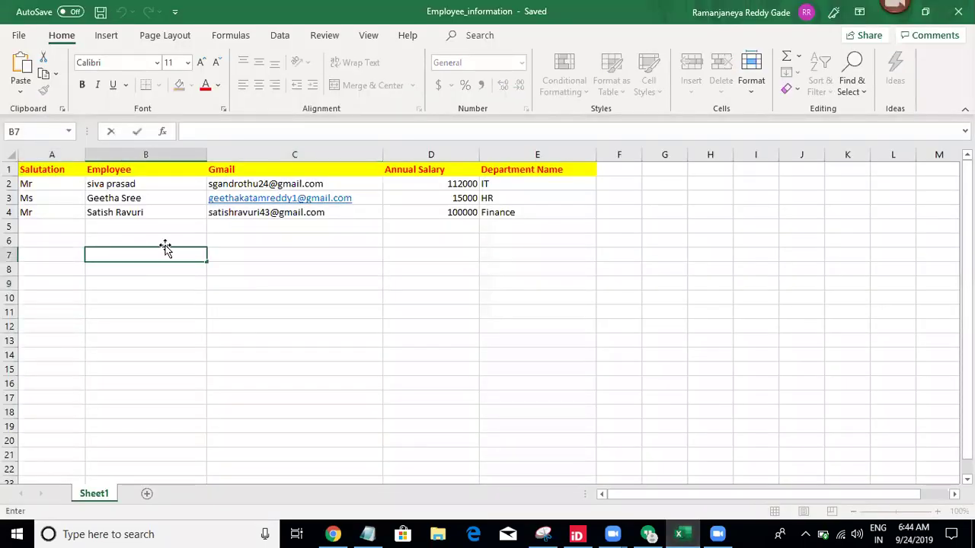
pyautogui.click(181, 229)
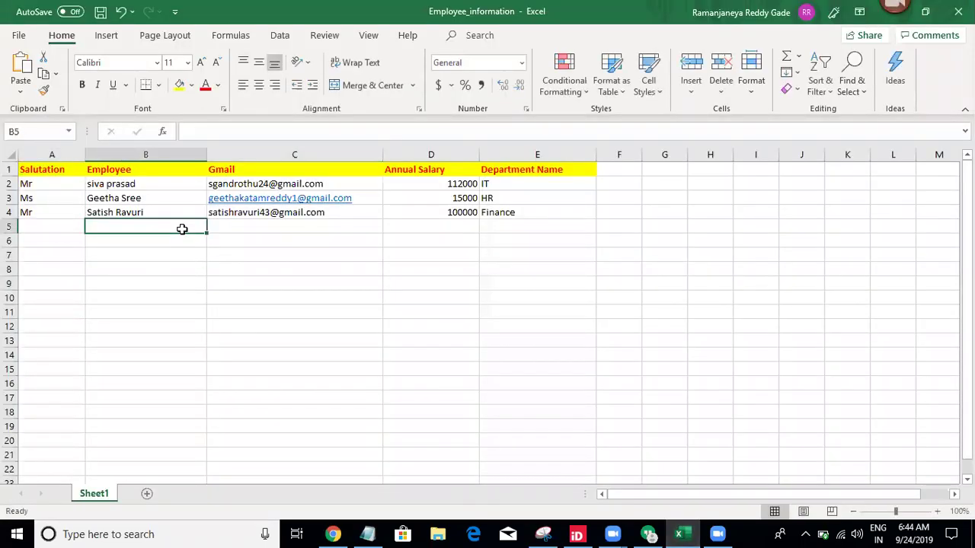
pyautogui.click(153, 183)
pyautogui.doubleClick(154, 184)
pyautogui.write('1')
pyautogui.click(208, 300)
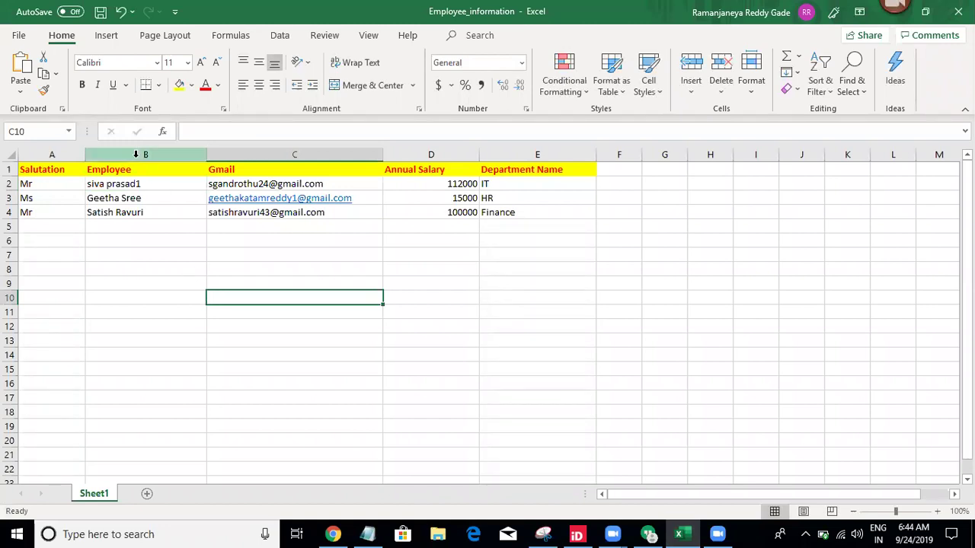
pyautogui.doubleClick(147, 198)
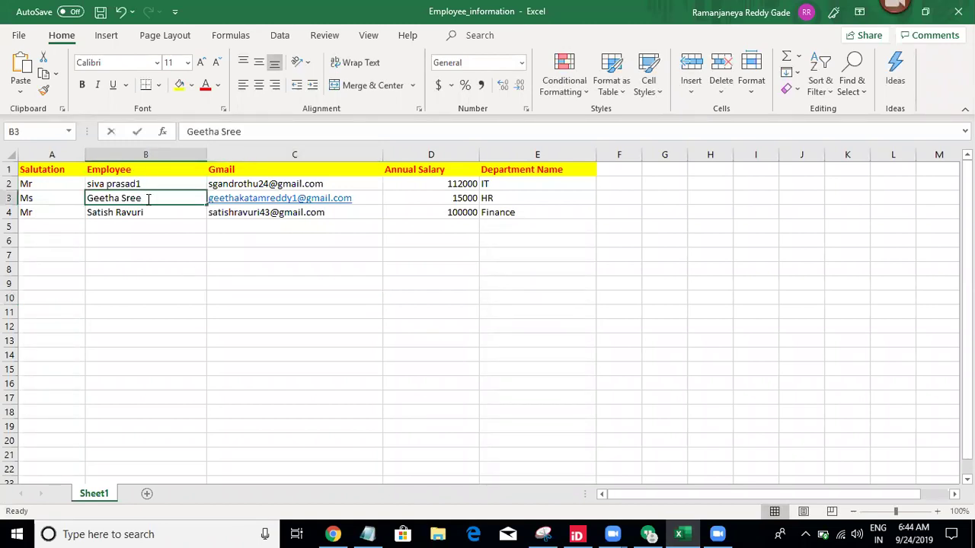
pyautogui.write('1')
pyautogui.click(169, 295)
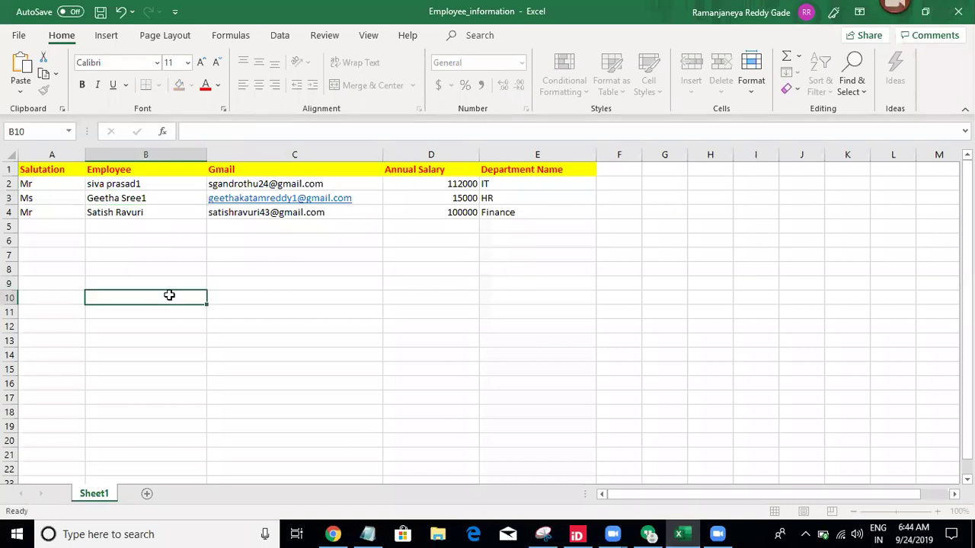
pyautogui.doubleClick(185, 214)
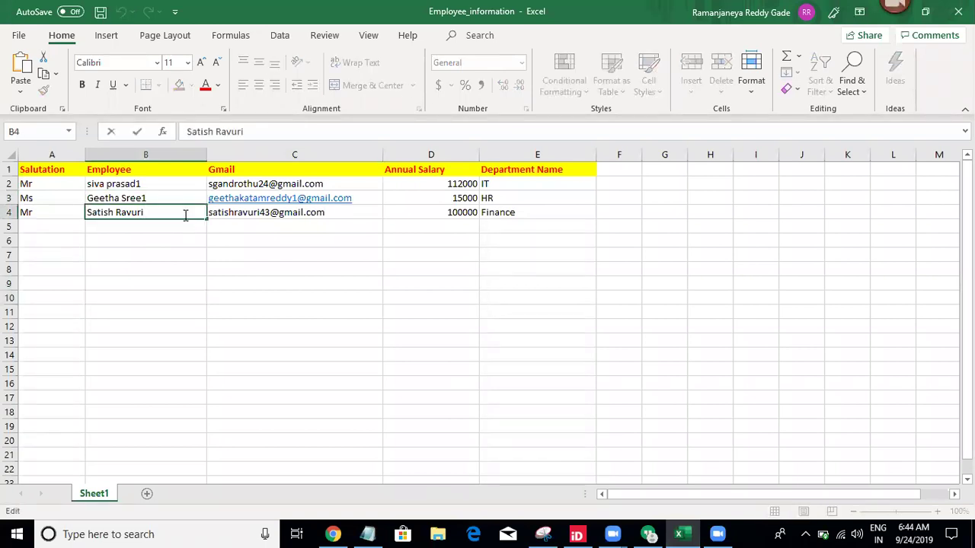
pyautogui.click(166, 199)
pyautogui.doubleClick(166, 198)
pyautogui.press('BackSpace')
# Save the Employee_information workbook.
pyautogui.click(193, 363)
pyautogui.hotkey('ctrl', 's')
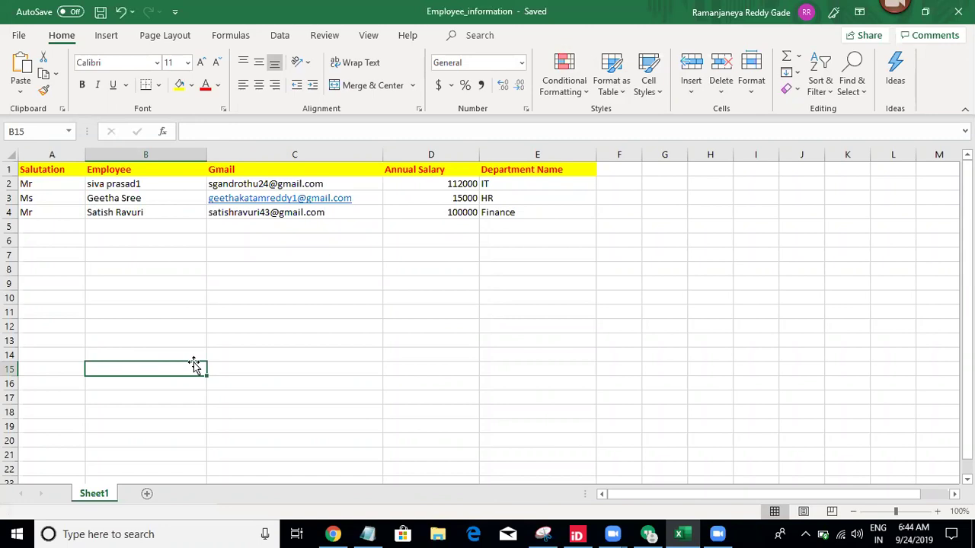
# Switch to Chrome, close the browser tabs after Data Sources, and open the emp info DS data source in a new tab.
pyautogui.click(333, 534)
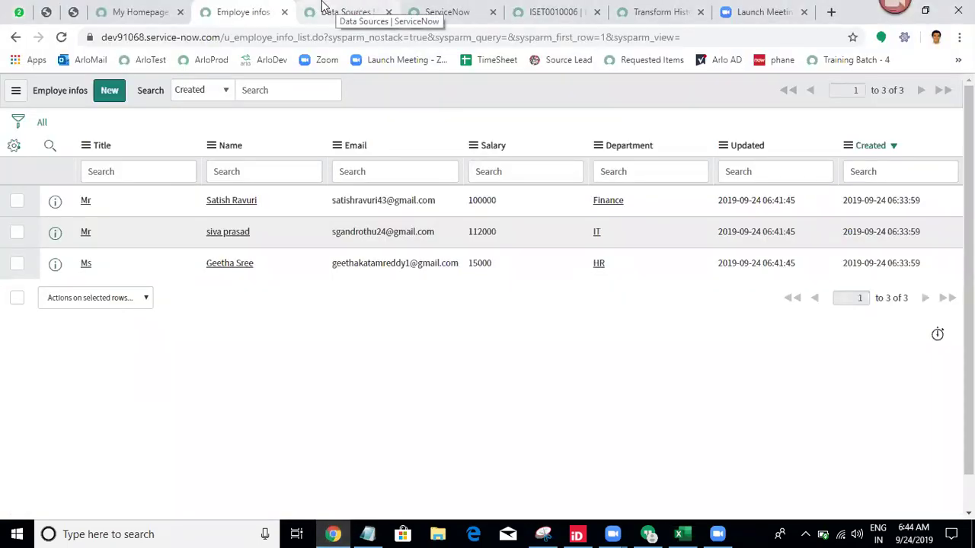
pyautogui.click(326, 9)
pyautogui.rightClick(323, 8)
pyautogui.click(377, 150)
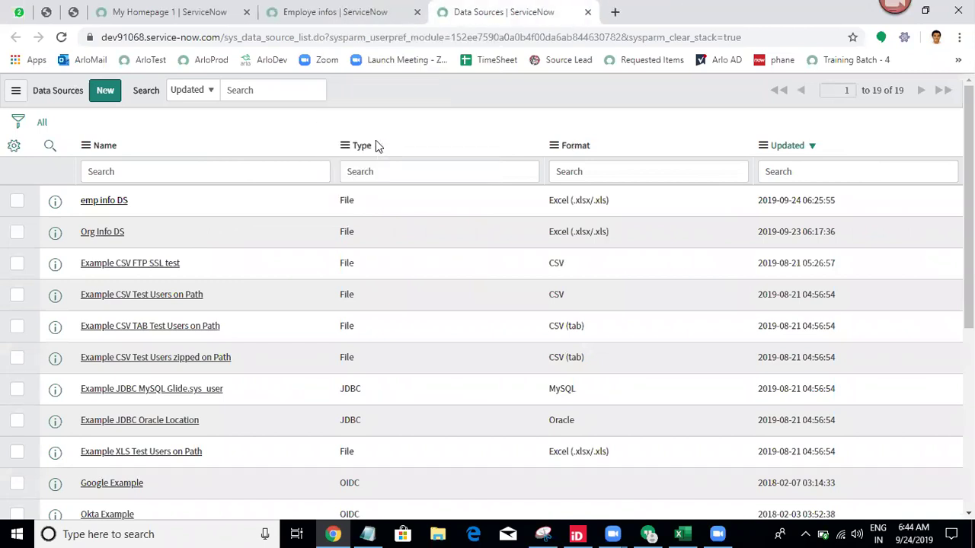
pyautogui.middleClick(113, 205)
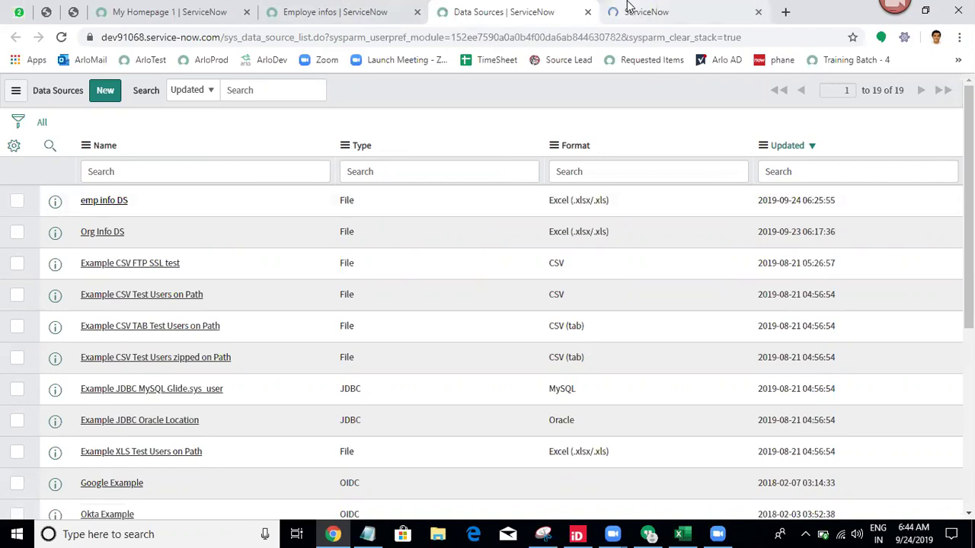
pyautogui.click(628, 9)
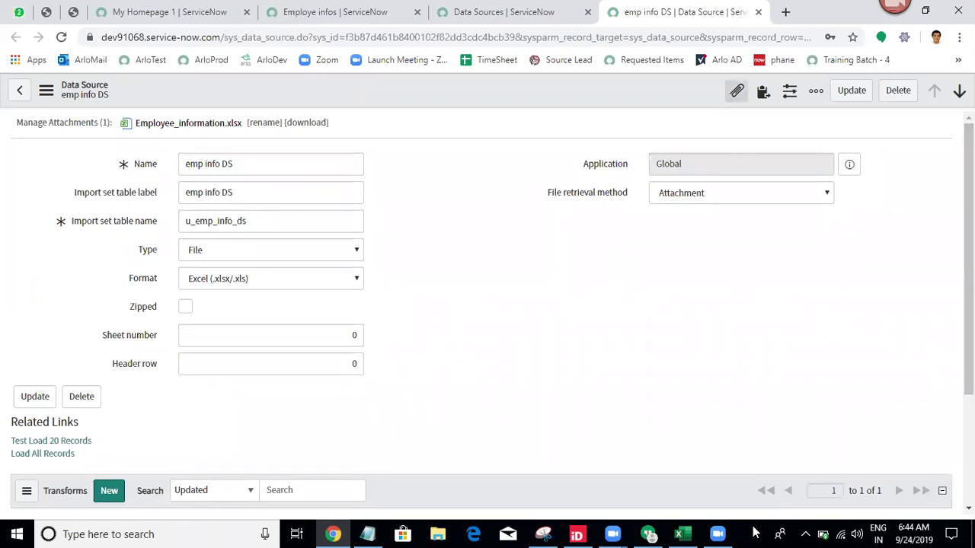
pyautogui.click(682, 534)
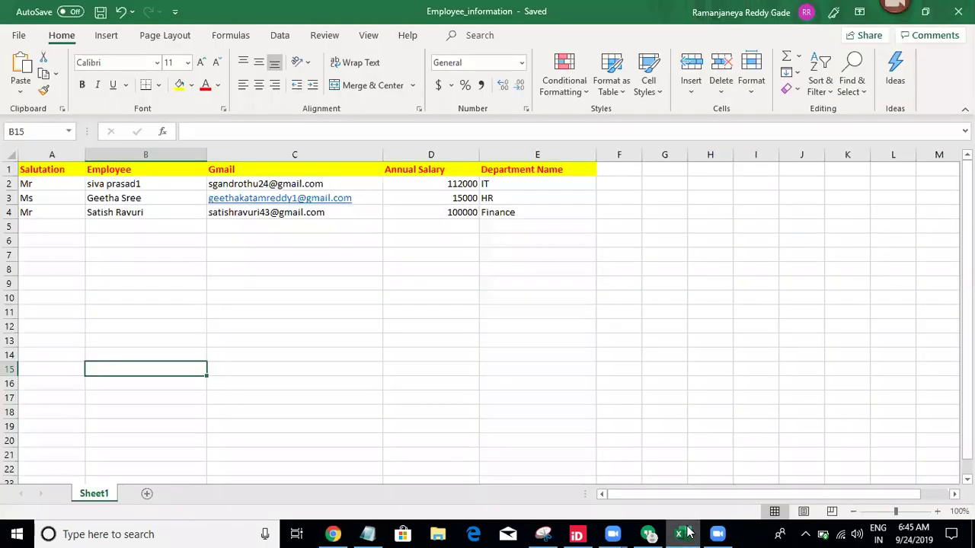
pyautogui.click(685, 533)
pyautogui.click(684, 533)
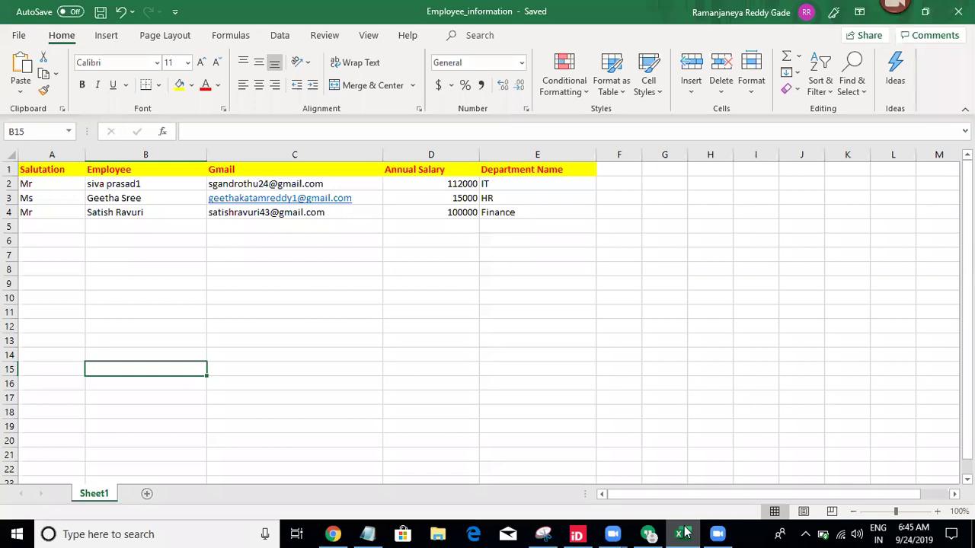
pyautogui.click(685, 533)
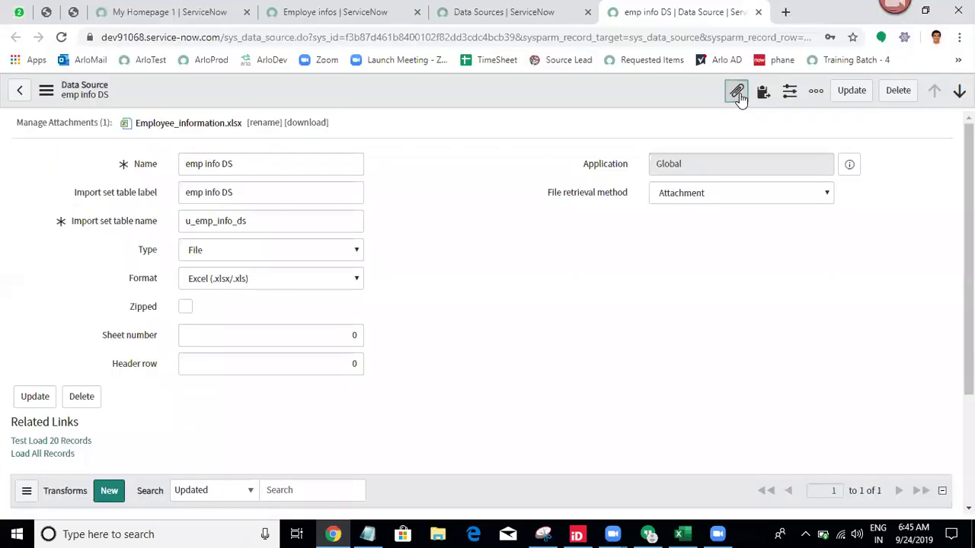
# Remove the existing Employee_information.xlsx attachment from the emp info DS data source.
pyautogui.click(737, 92)
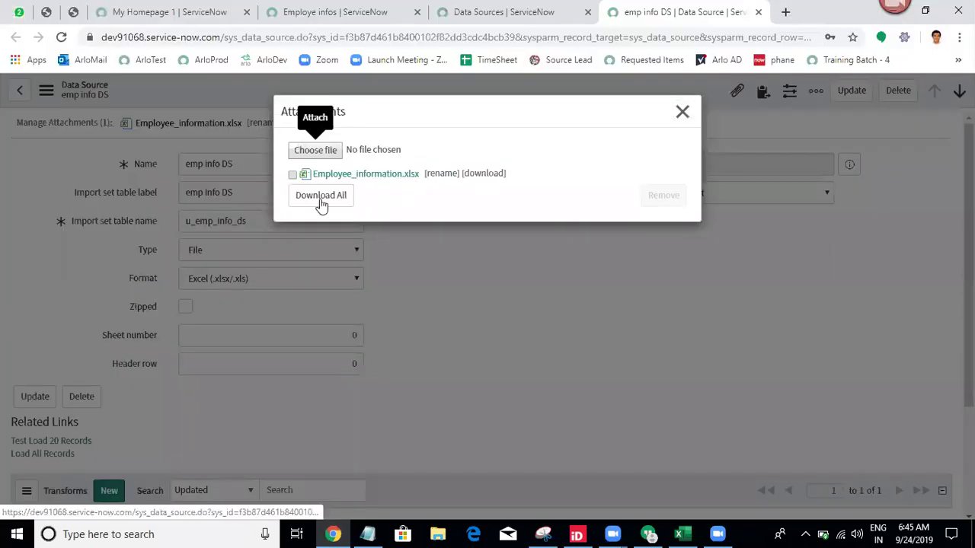
pyautogui.click(292, 174)
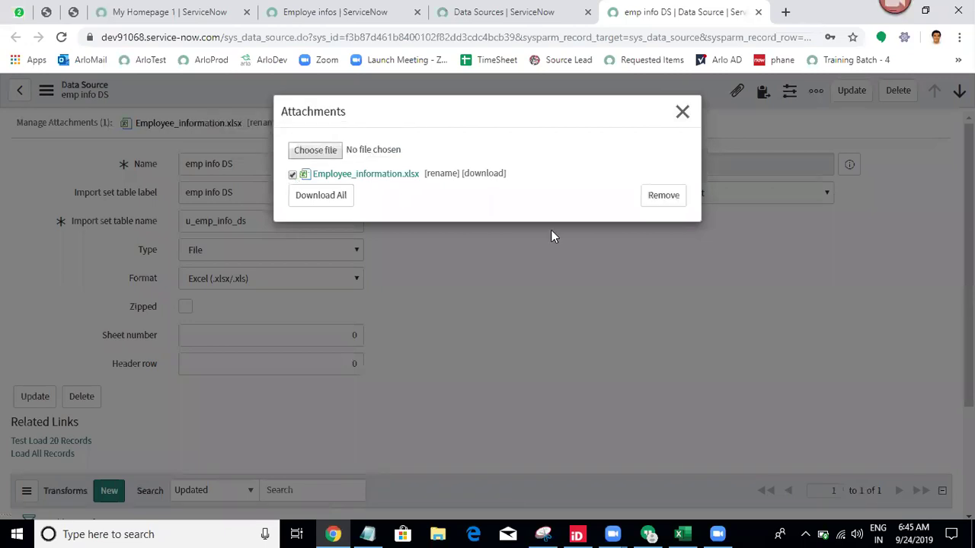
pyautogui.click(670, 196)
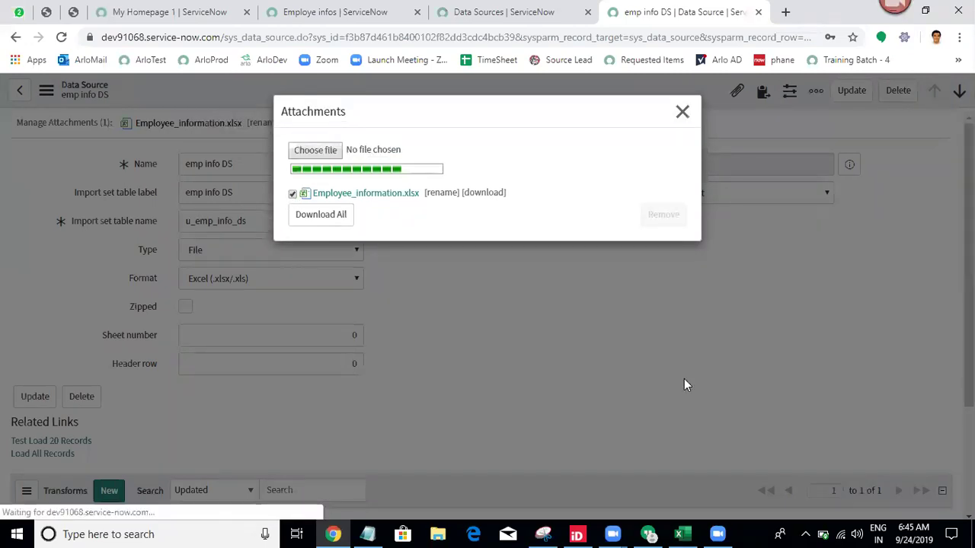
pyautogui.click(692, 533)
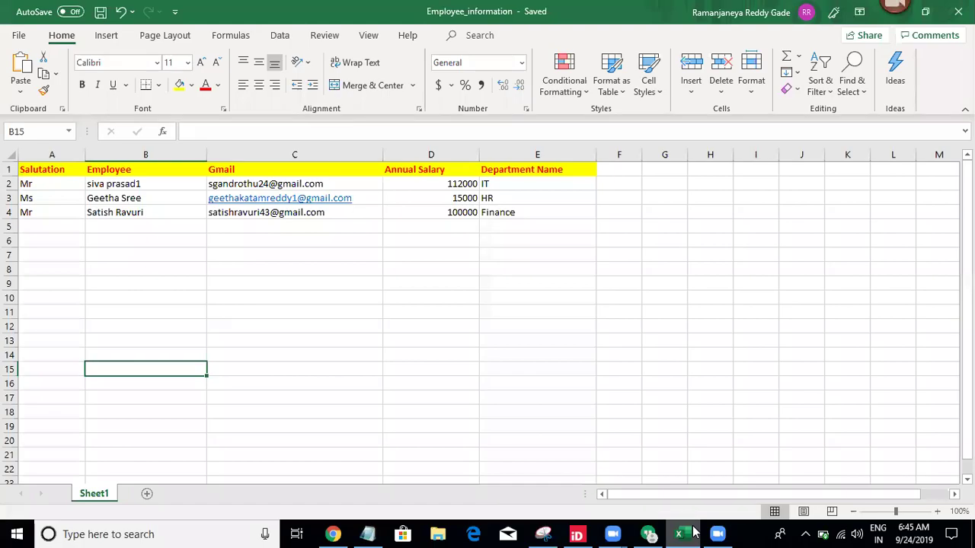
pyautogui.click(691, 533)
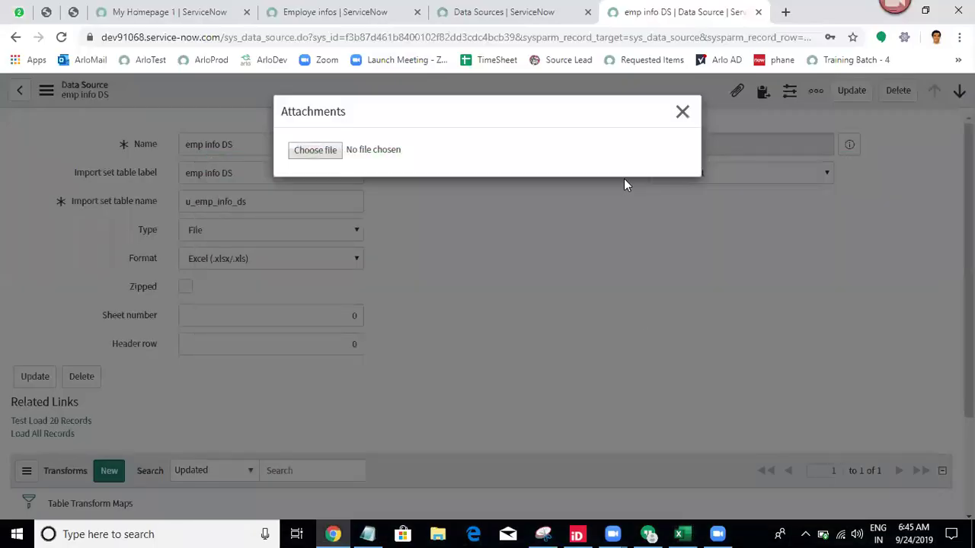
# Attach the Employee_information workbook from the Desktop folder to the data source and close the attachments dialog.
pyautogui.click(735, 93)
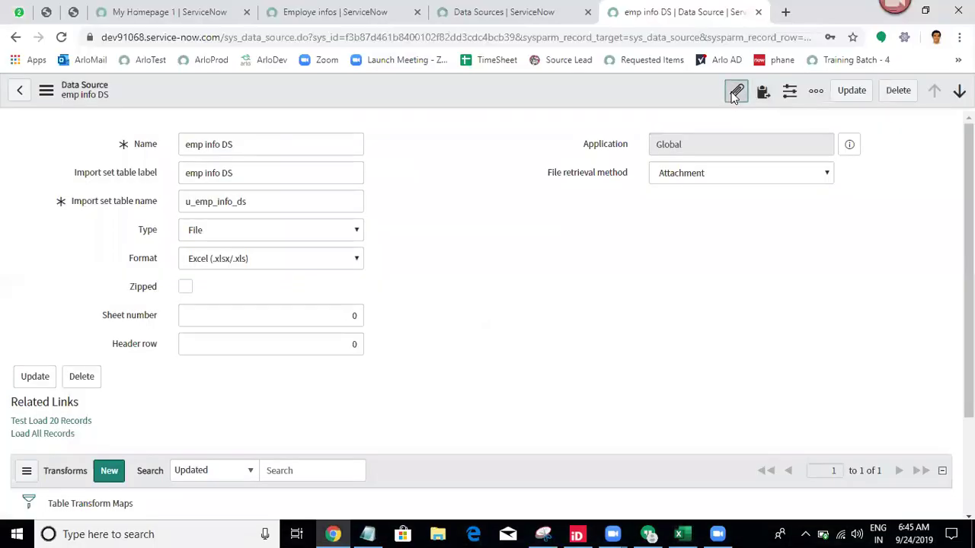
pyautogui.click(736, 92)
pyautogui.click(301, 152)
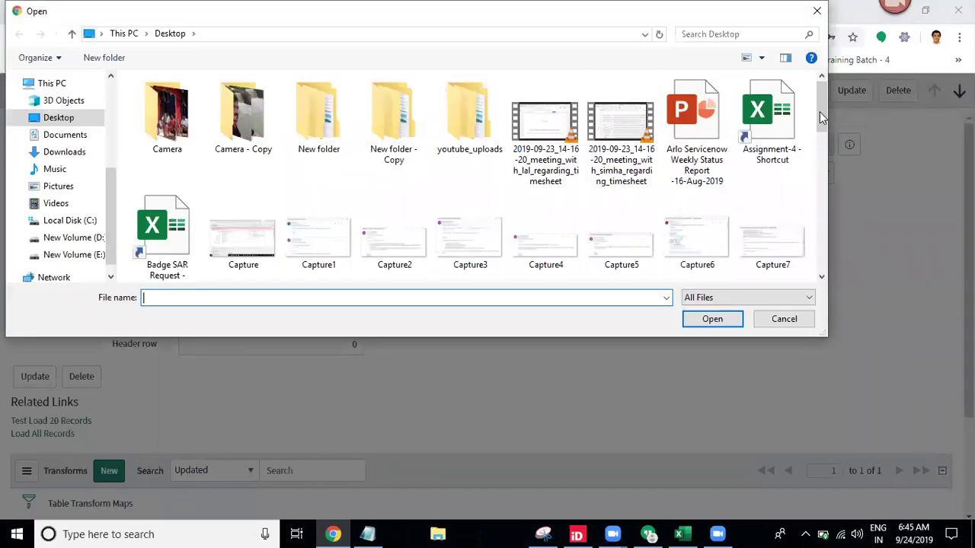
pyautogui.moveTo(823, 111); pyautogui.dragTo(828, 172)
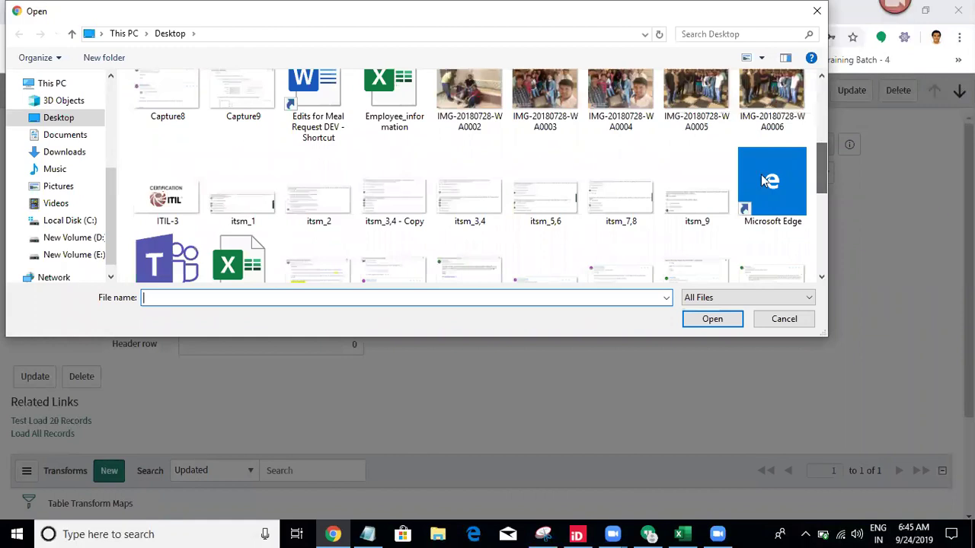
pyautogui.doubleClick(365, 125)
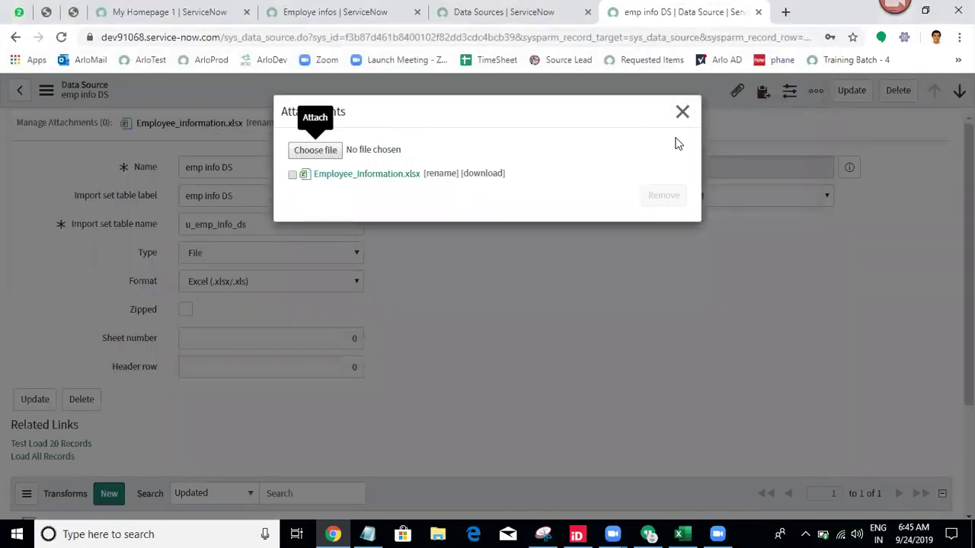
pyautogui.press('Escape')
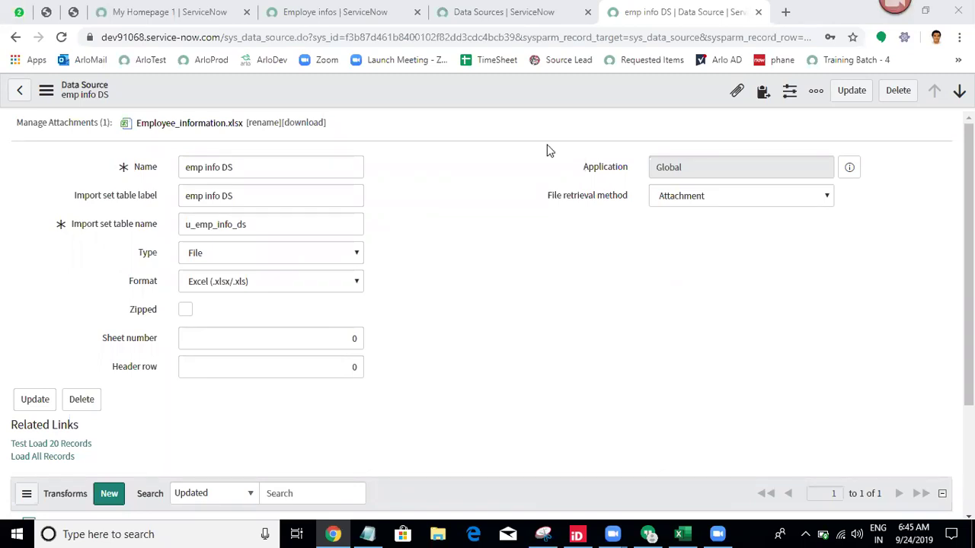
# Save the emp info DS data source record while staying on its form.
pyautogui.moveTo(507, 157); pyautogui.dragTo(476, 158)
pyautogui.click(476, 158)
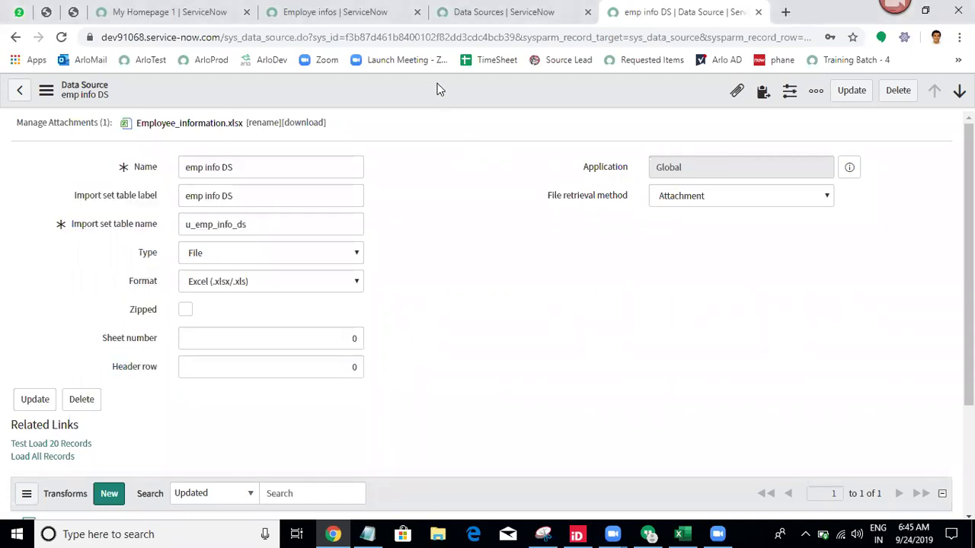
pyautogui.rightClick(438, 89)
pyautogui.click(450, 95)
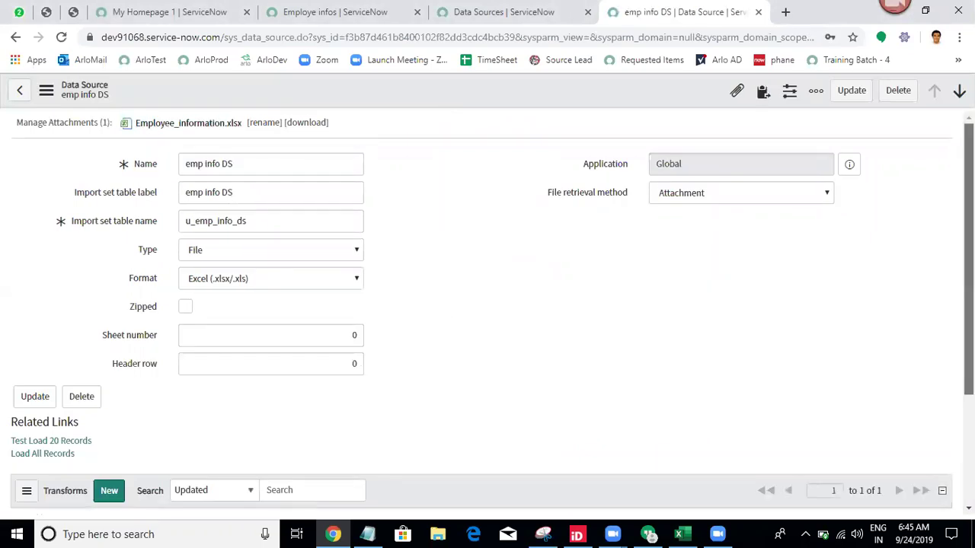
# Check the Employee_information workbook in Excel, return to Chrome, load all records of the data source and proceed to Run Transform.
pyautogui.scroll(-2, 678, 218)
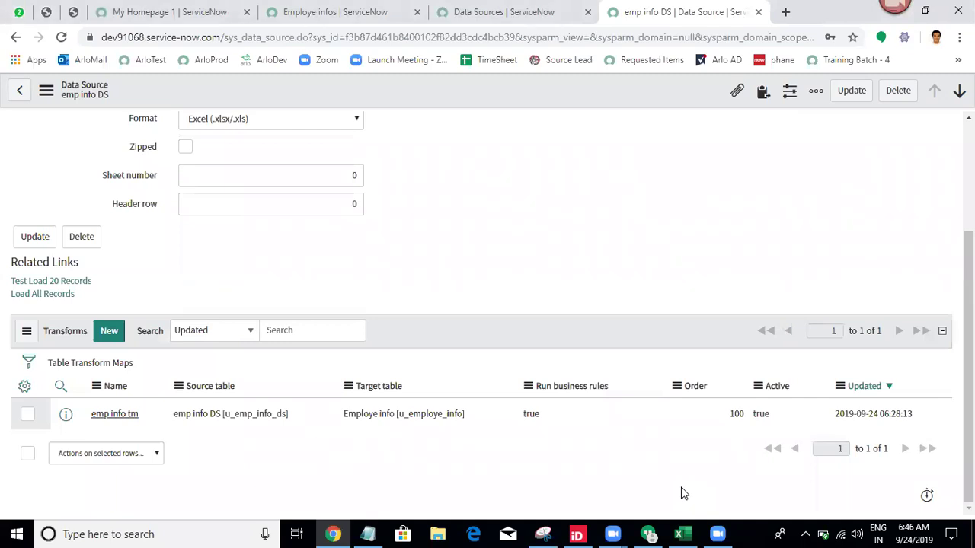
pyautogui.hotkey('alt', 'Tab')
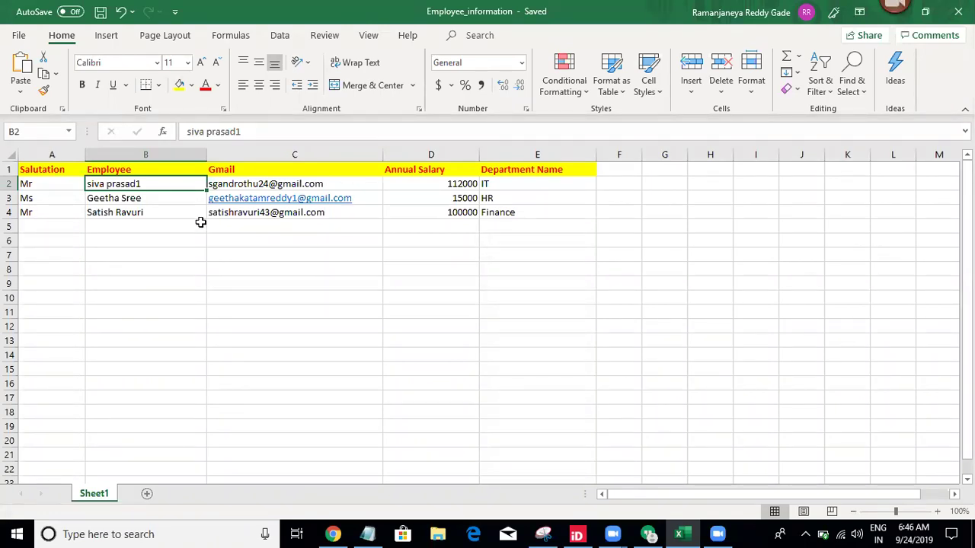
pyautogui.click(216, 327)
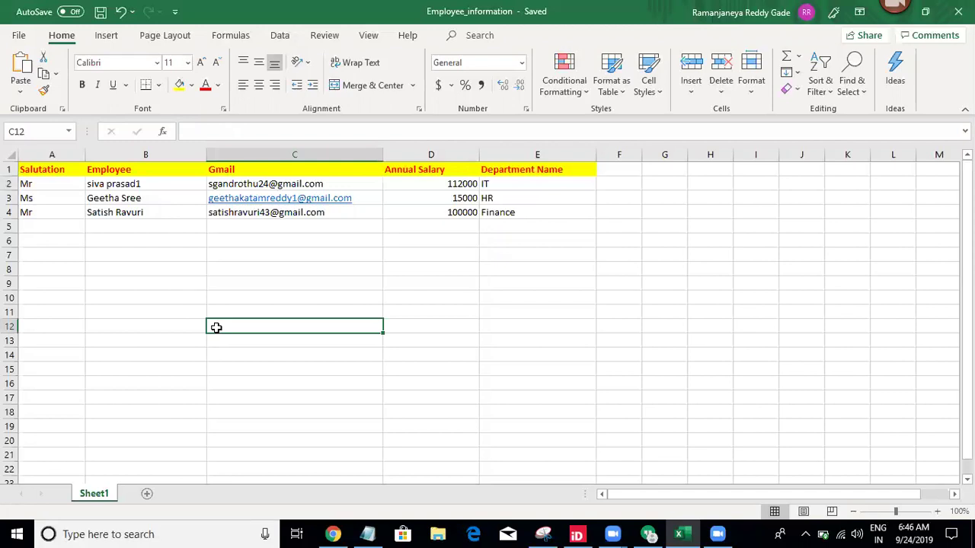
pyautogui.moveTo(333, 533)
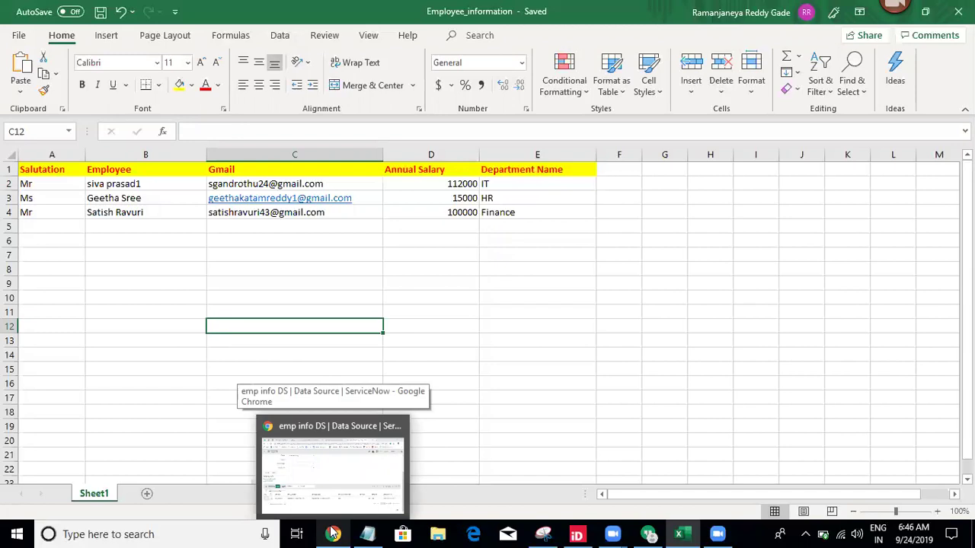
pyautogui.click(333, 533)
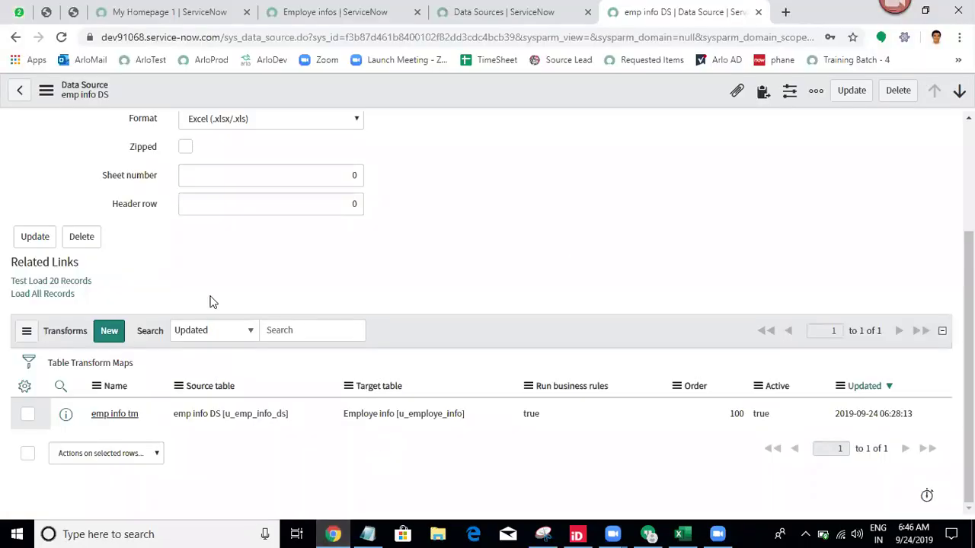
pyautogui.click(24, 296)
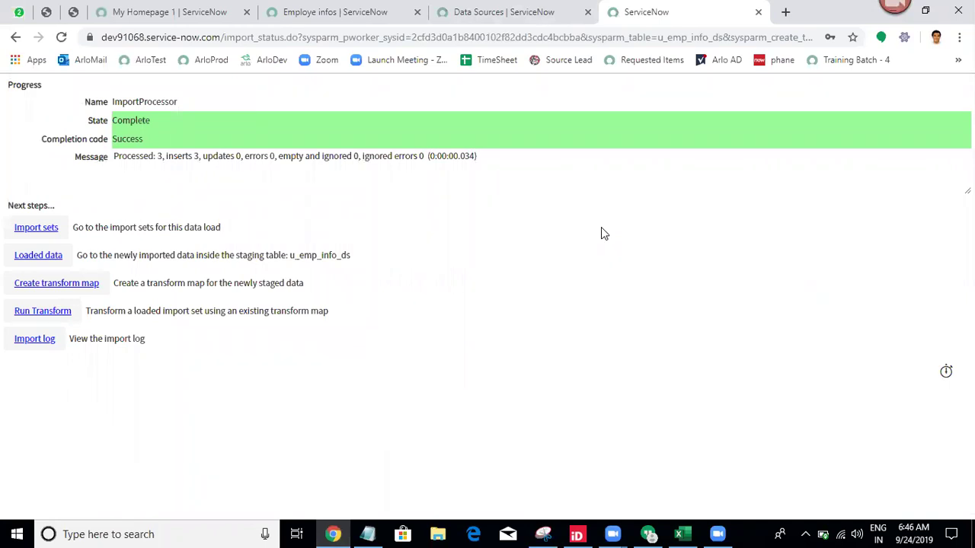
pyautogui.click(42, 312)
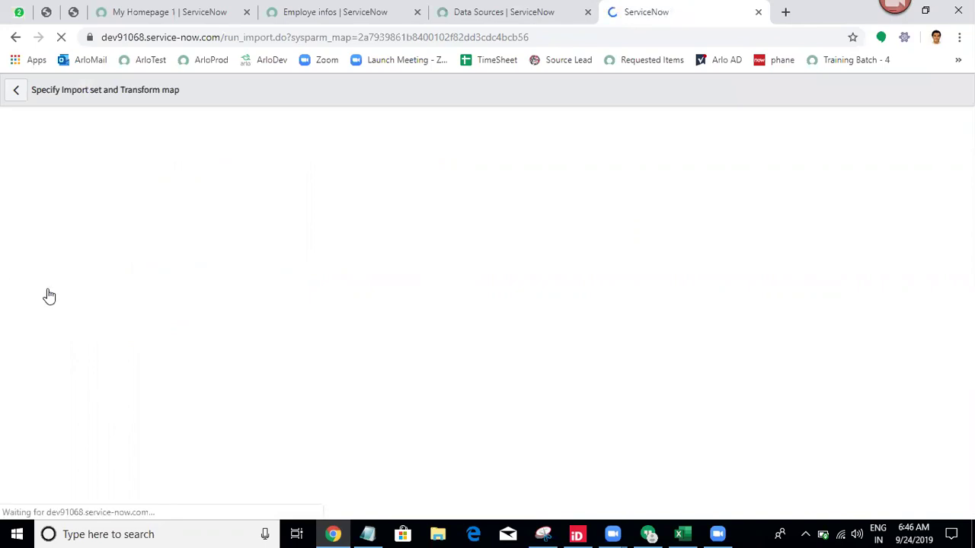
# Open the user table's list in a new tab by entering sys_user.LIST in the homepage's navigator filter.
pyautogui.click(169, 10)
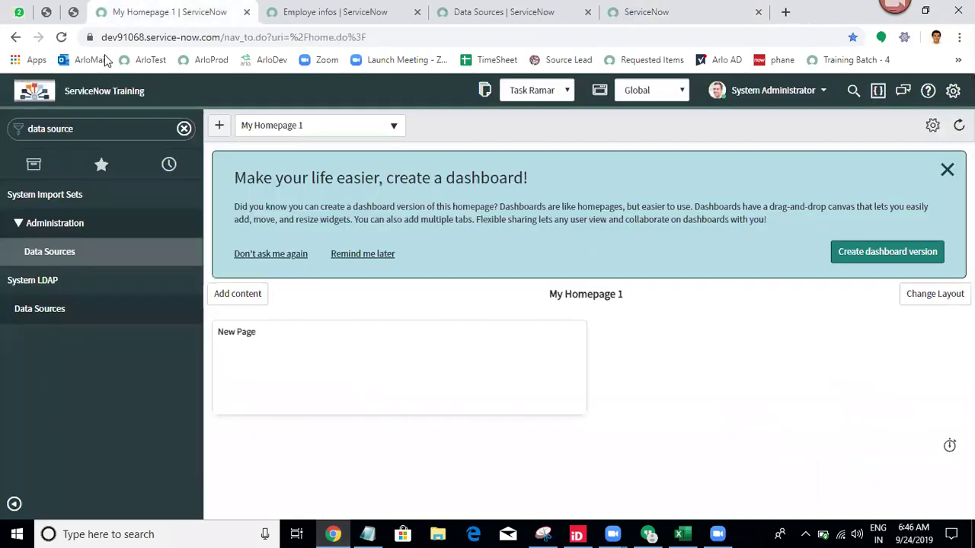
pyautogui.click(85, 131)
pyautogui.write('sys')
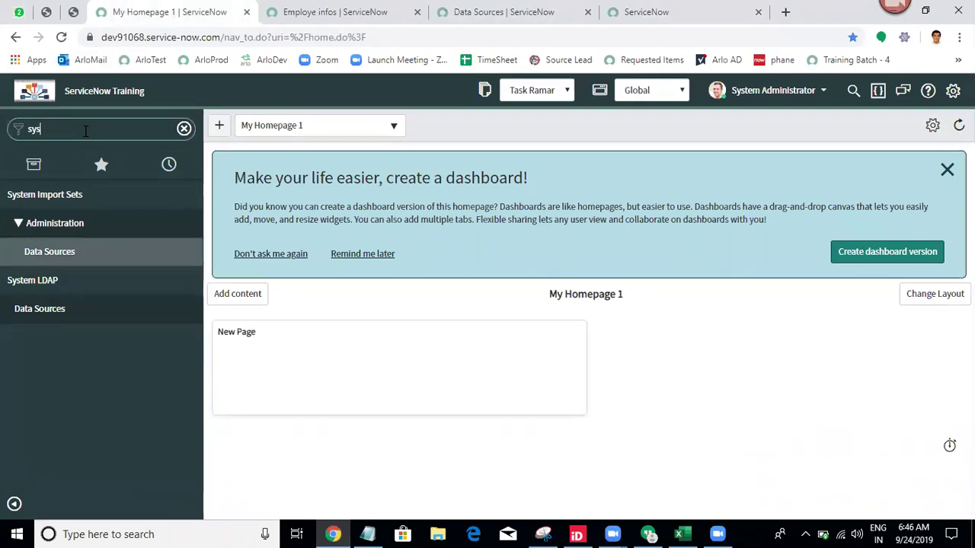
pyautogui.write('_user.LIST')
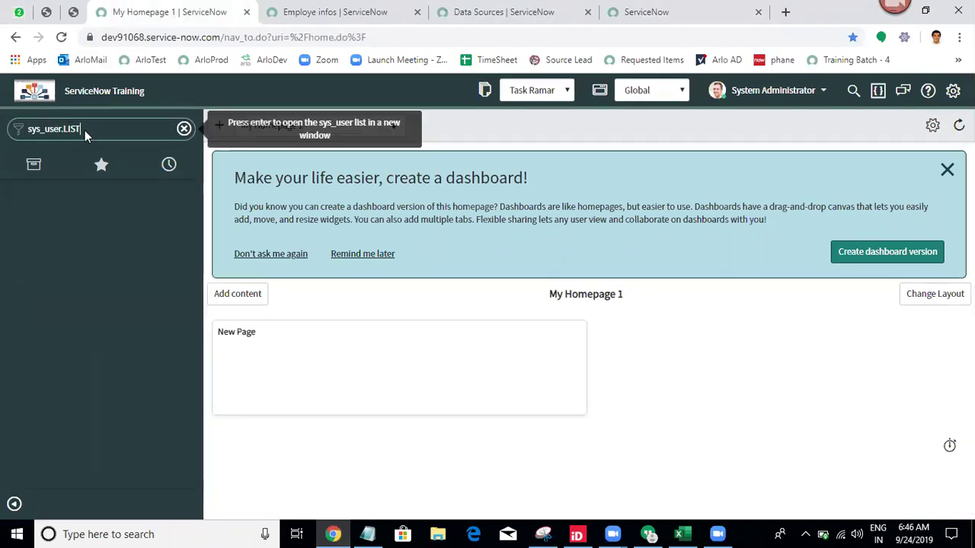
pyautogui.press('Return')
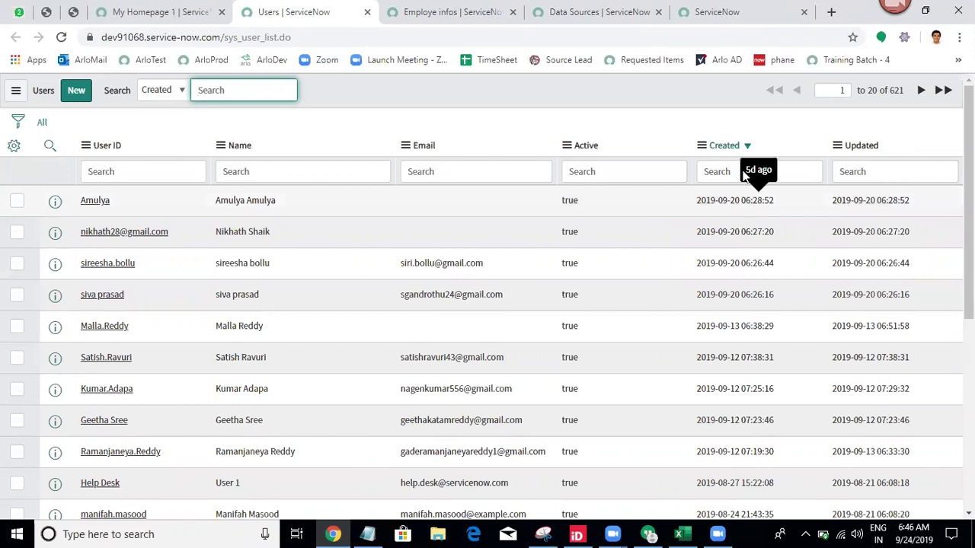
# Transform import set ISET0010007 with the emp info tm map and open its transform history in a new tab.
pyautogui.click(719, 11)
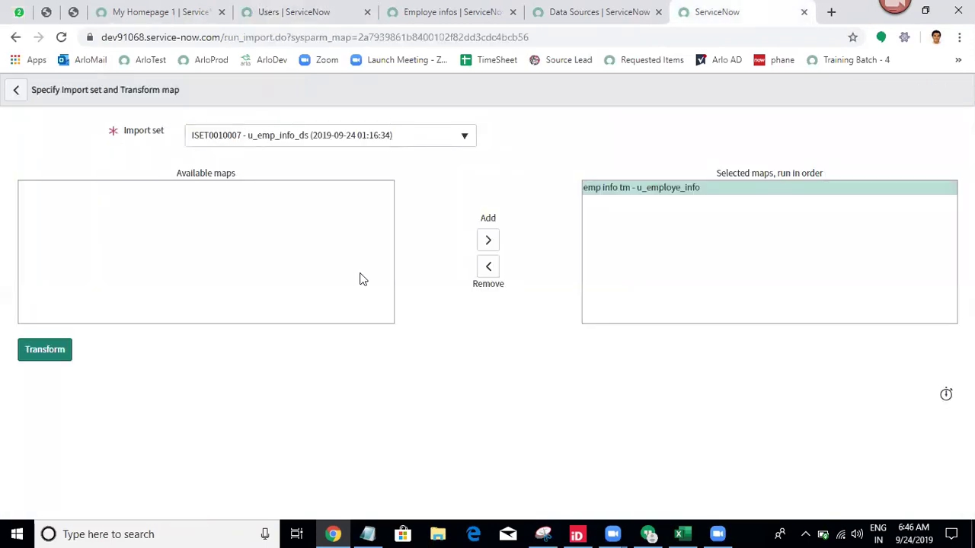
pyautogui.click(31, 355)
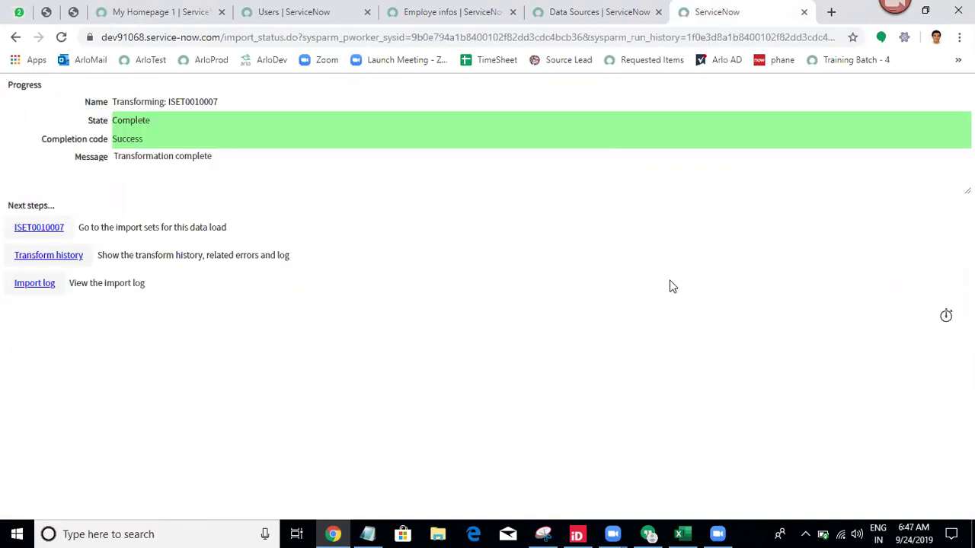
pyautogui.middleClick(67, 256)
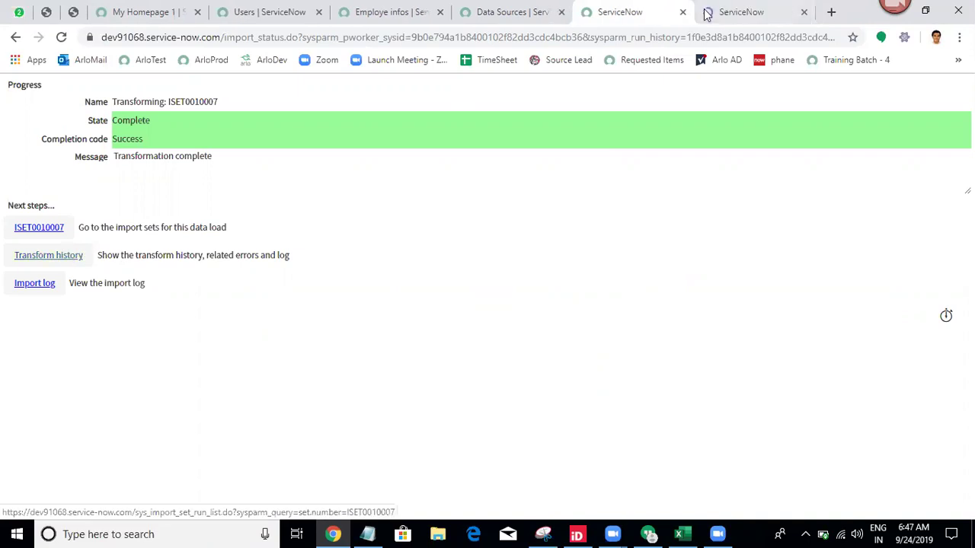
pyautogui.click(769, 8)
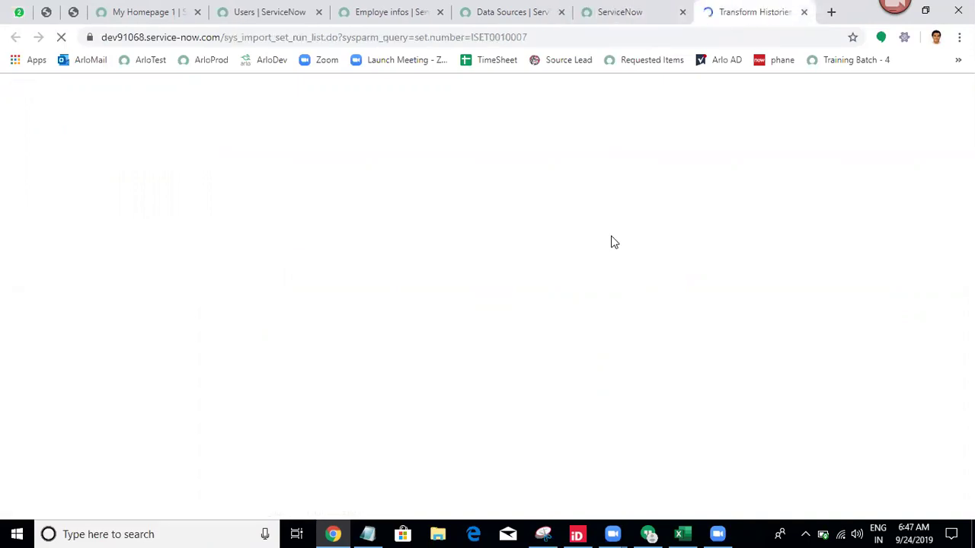
# Examine the Total, Inserts and Ignored values of the transform run for import set ISET0010007.
pyautogui.moveTo(543, 209); pyautogui.dragTo(571, 210)
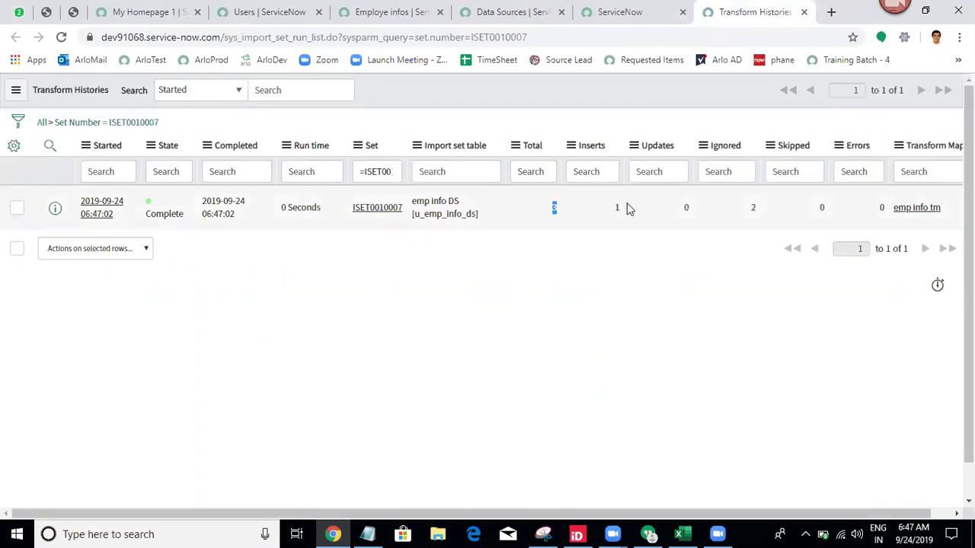
pyautogui.moveTo(732, 199); pyautogui.dragTo(792, 217)
pyautogui.click(660, 343)
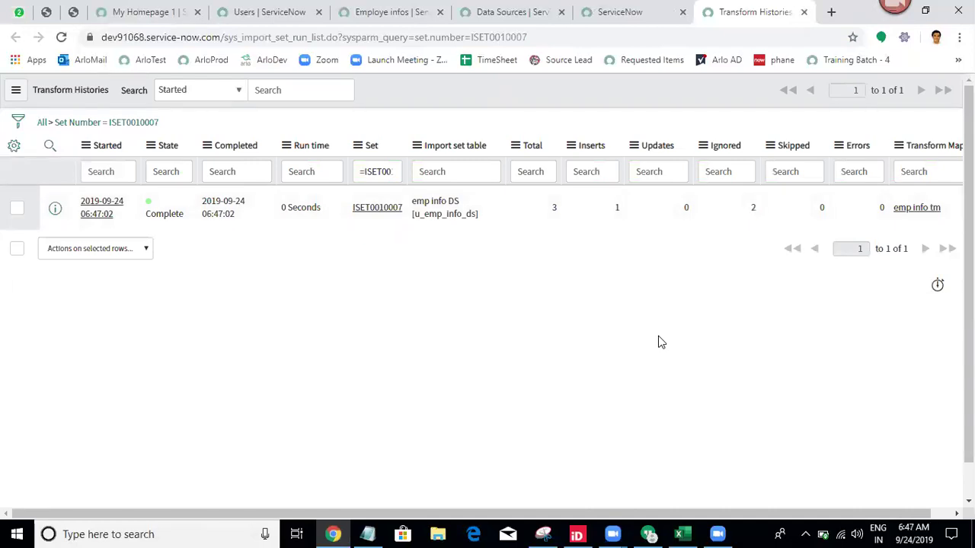
pyautogui.moveTo(626, 218); pyautogui.dragTo(589, 217)
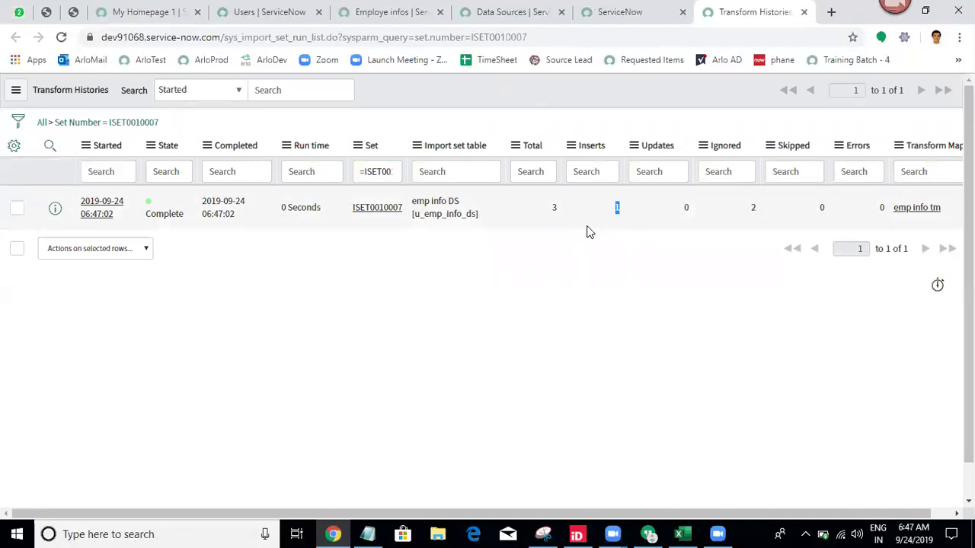
pyautogui.click(557, 335)
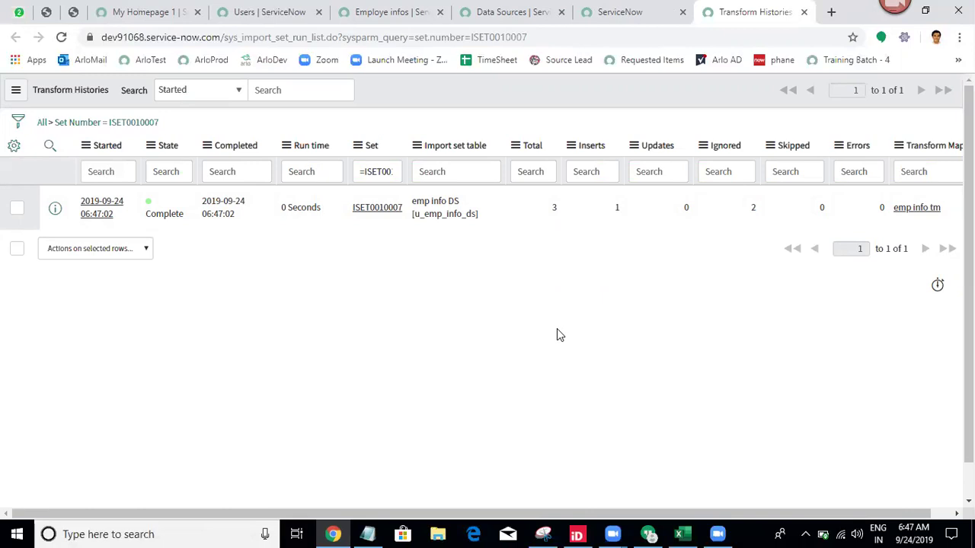
pyautogui.click(588, 215)
# Reload the Employe infos list and check the name in its most recently created record.
pyautogui.click(396, 11)
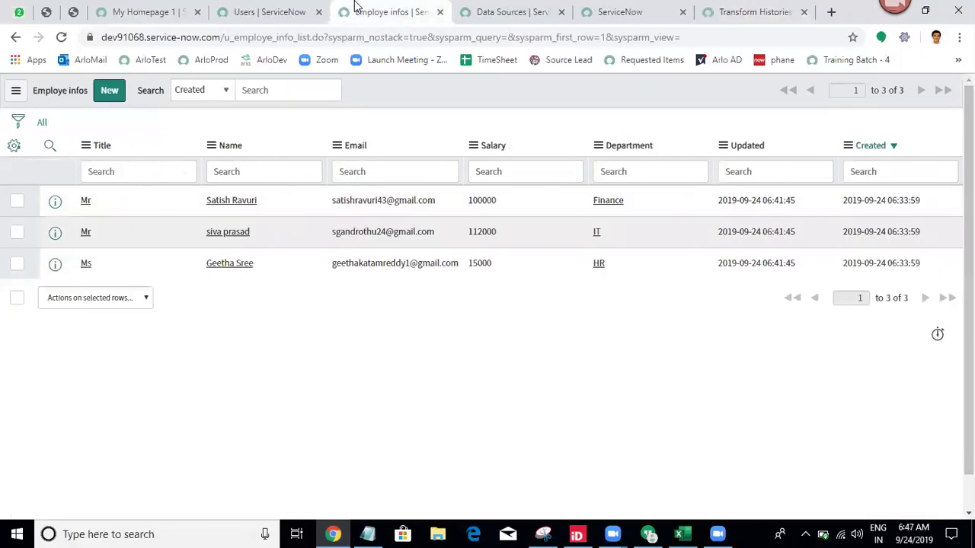
pyautogui.click(63, 37)
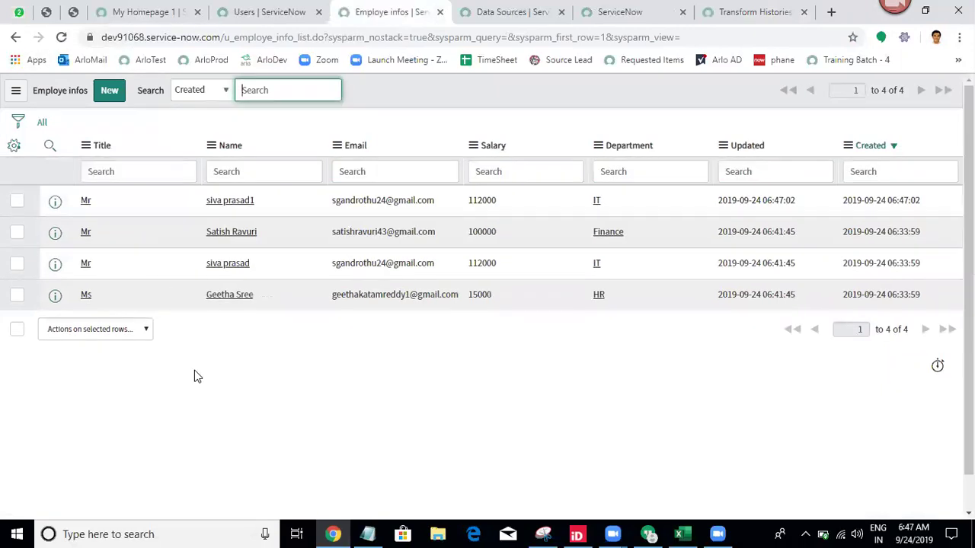
pyautogui.moveTo(281, 201); pyautogui.dragTo(198, 208)
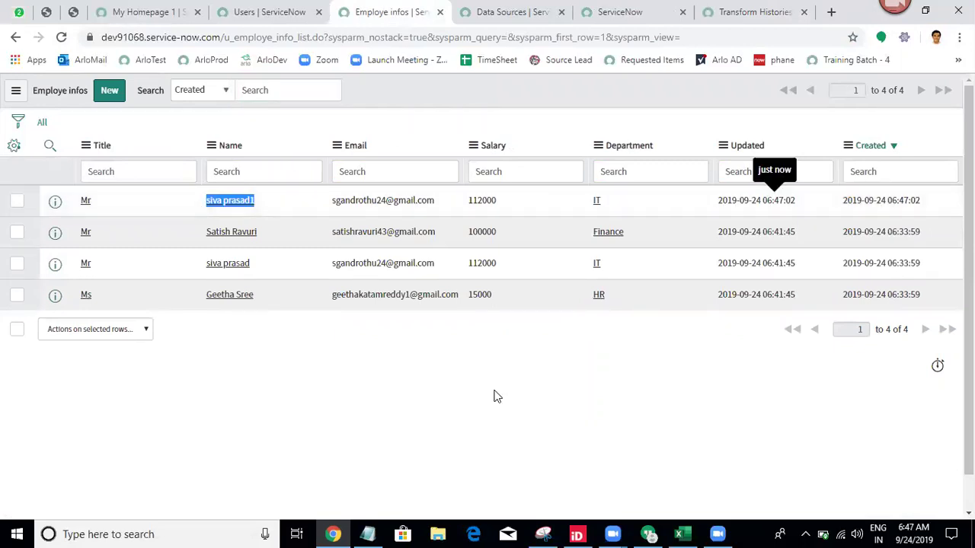
pyautogui.click(463, 425)
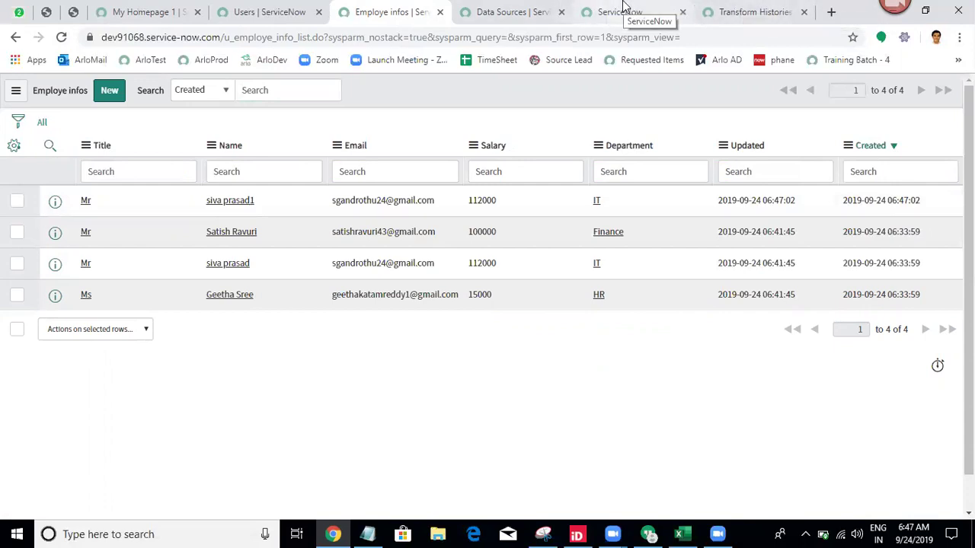
# Refresh the unfiltered Users list and inspect the name of the most recently created user.
pyautogui.click(266, 9)
pyautogui.click(42, 126)
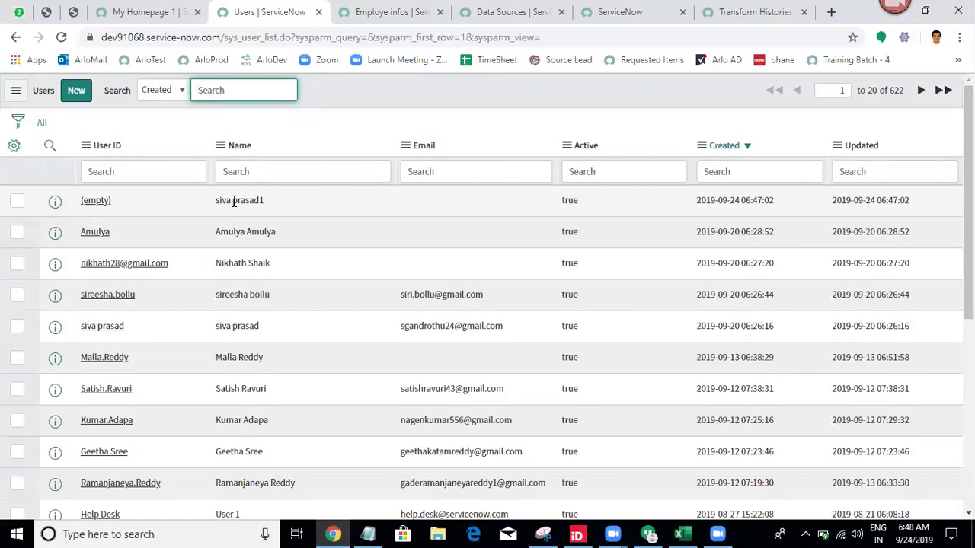
pyautogui.moveTo(221, 200); pyautogui.dragTo(287, 200)
pyautogui.doubleClick(287, 201)
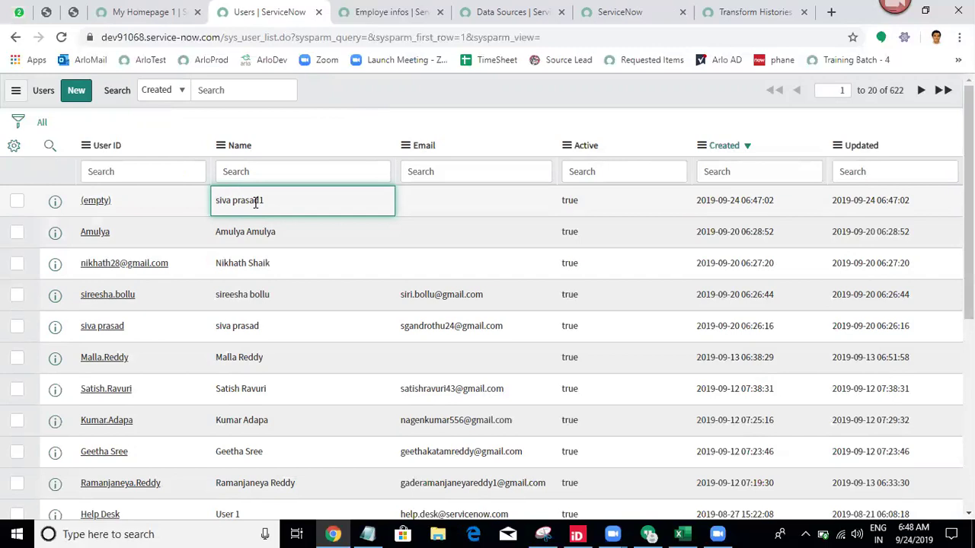
pyautogui.click(384, 11)
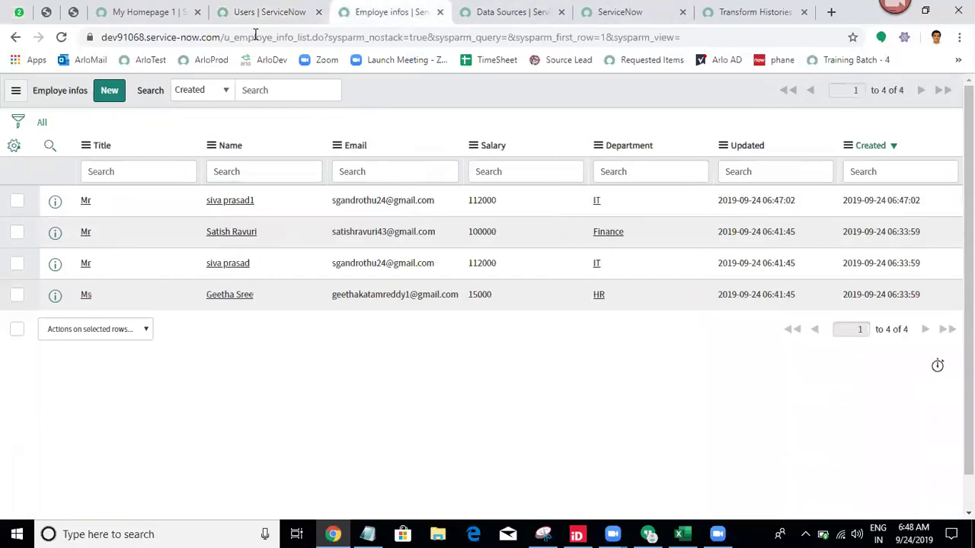
pyautogui.click(61, 38)
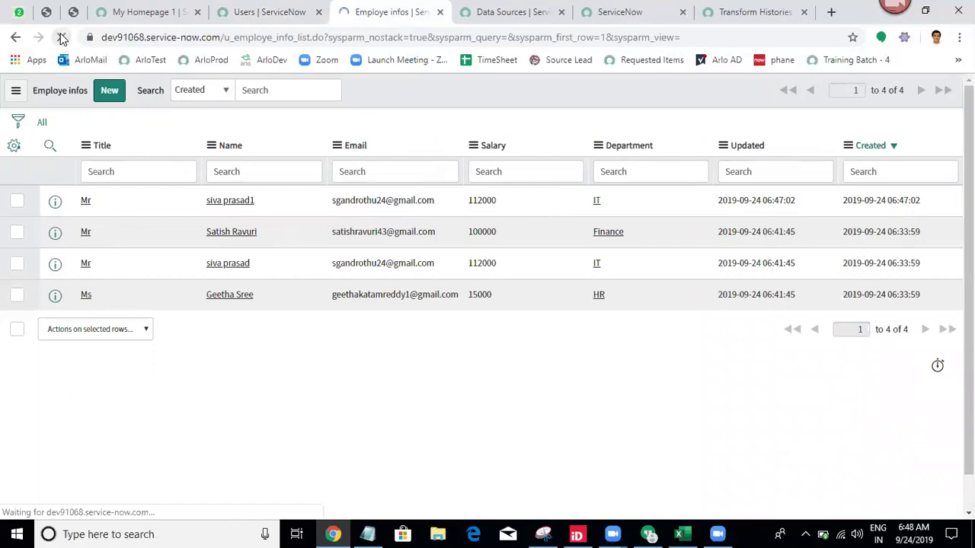
pyautogui.click(737, 9)
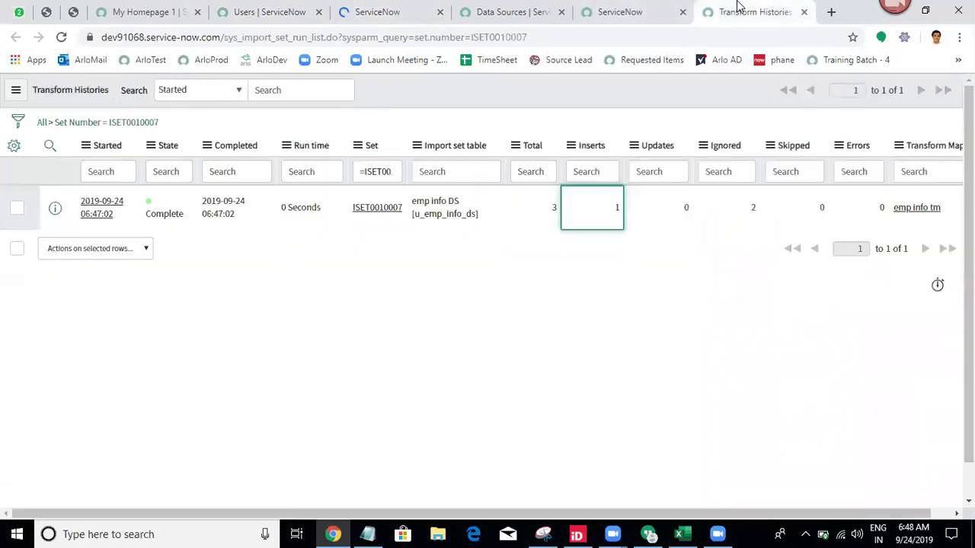
pyautogui.click(637, 7)
pyautogui.click(540, 7)
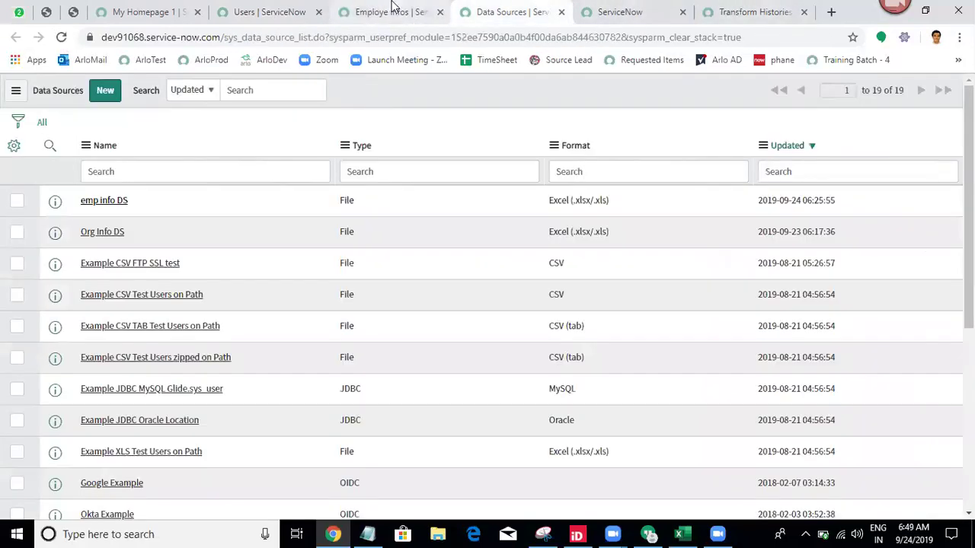
# Delete the newest user record, the one with an empty User ID, from the Users list and confirm the related-record deletion.
pyautogui.click(267, 11)
pyautogui.click(18, 203)
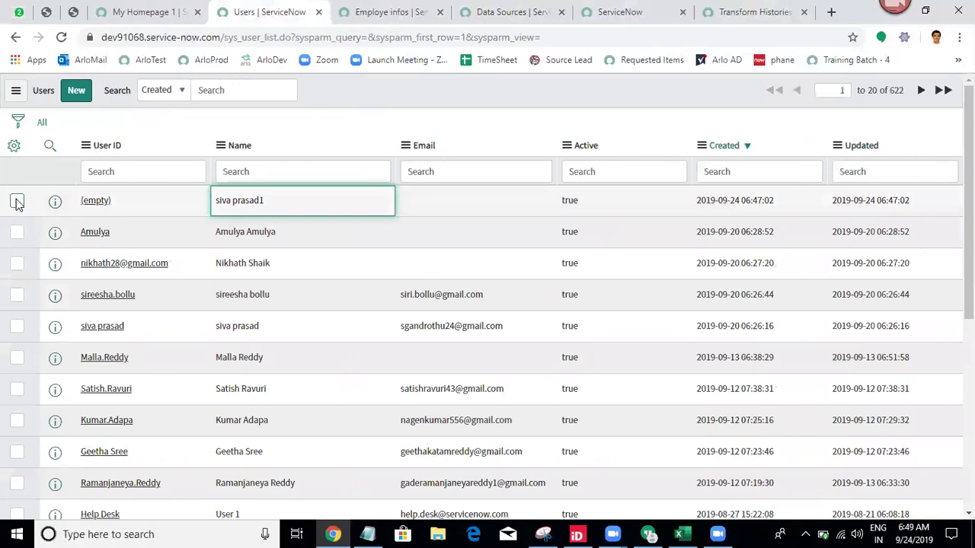
pyautogui.scroll(-5, 91, 456)
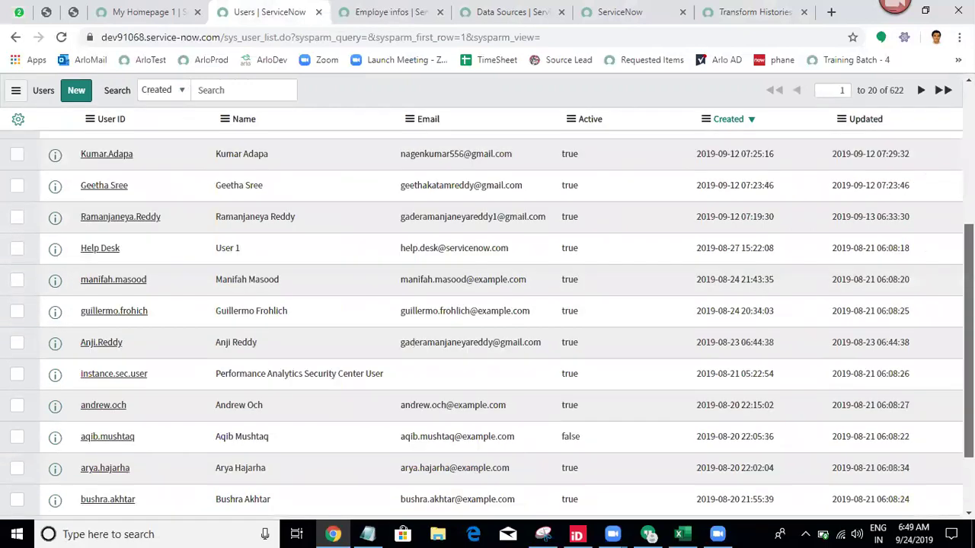
pyautogui.click(90, 472)
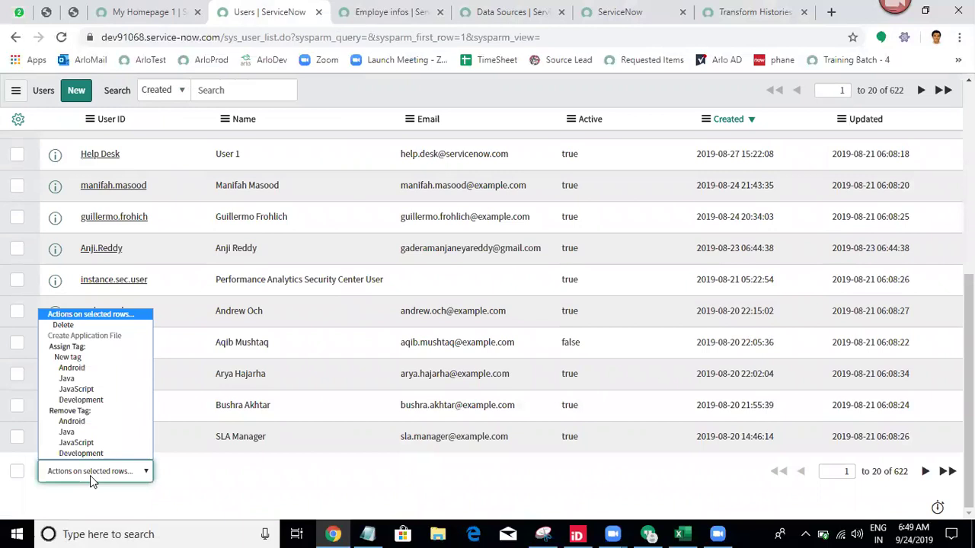
pyautogui.click(64, 326)
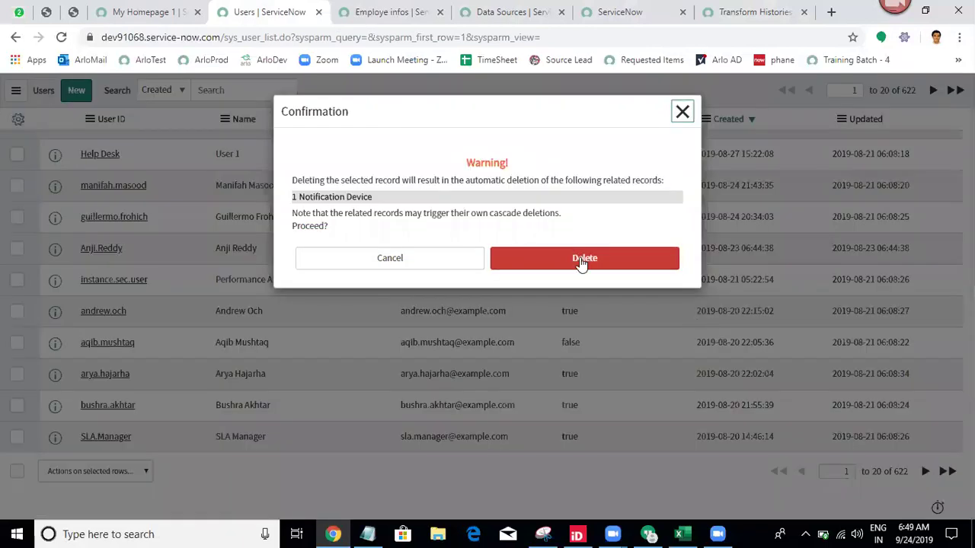
pyautogui.click(581, 263)
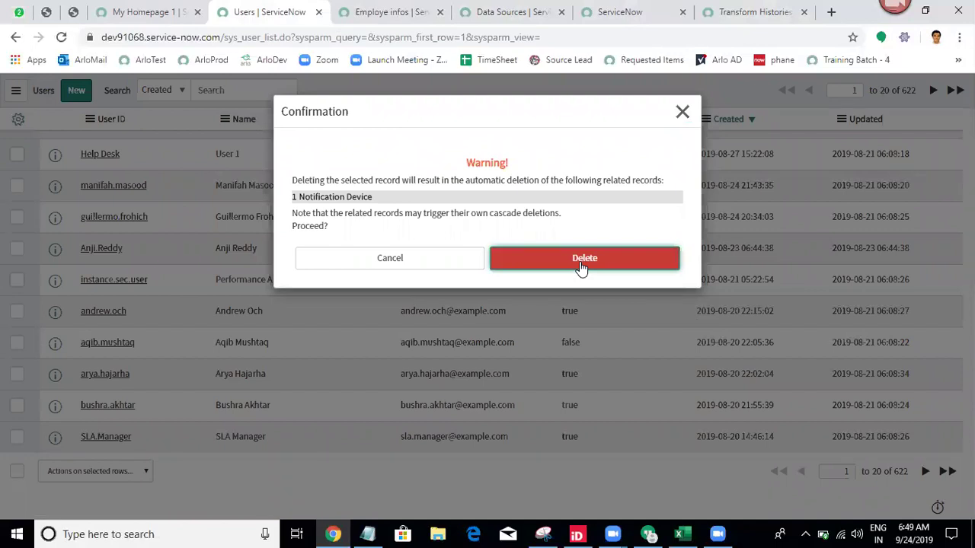
pyautogui.click(579, 261)
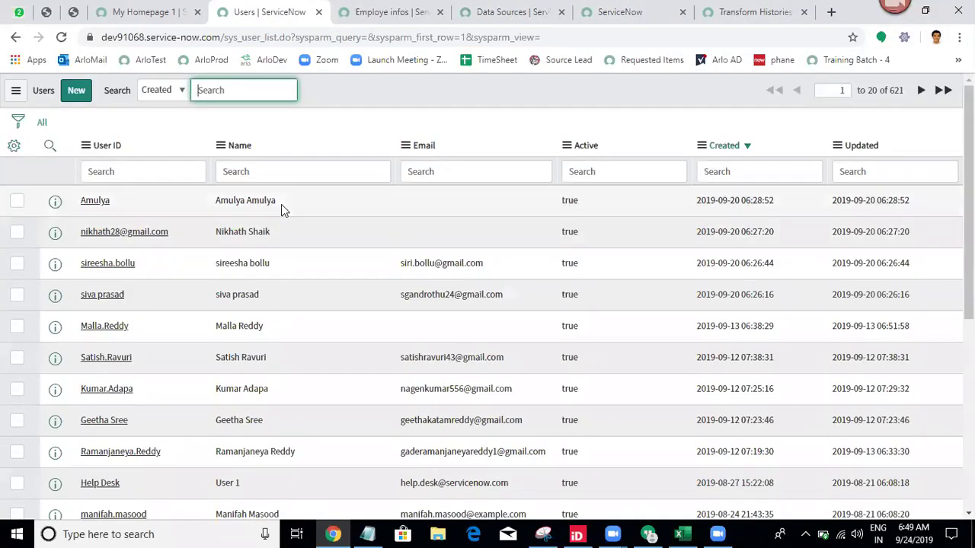
# Delete the most recently created record from the Employe infos list and confirm the deletion.
pyautogui.click(385, 12)
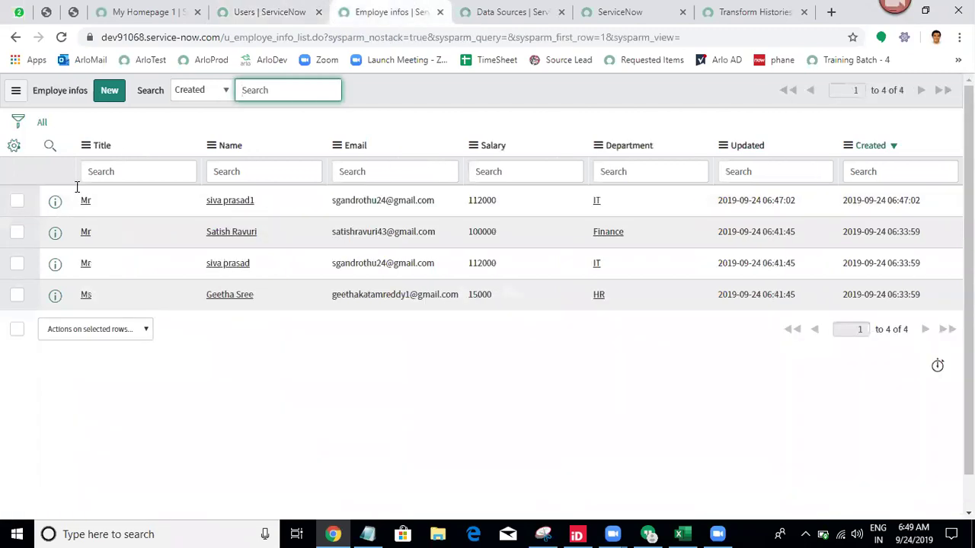
pyautogui.click(17, 201)
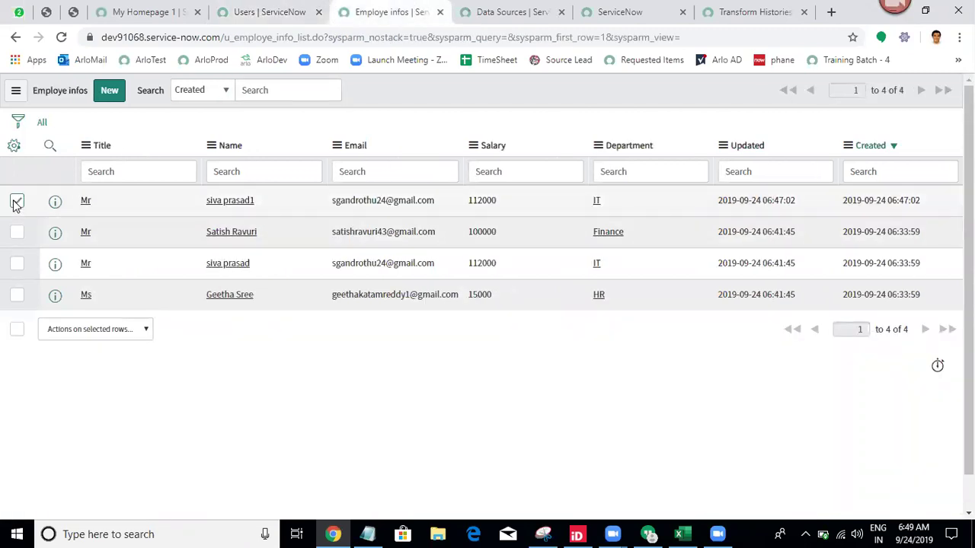
pyautogui.click(82, 336)
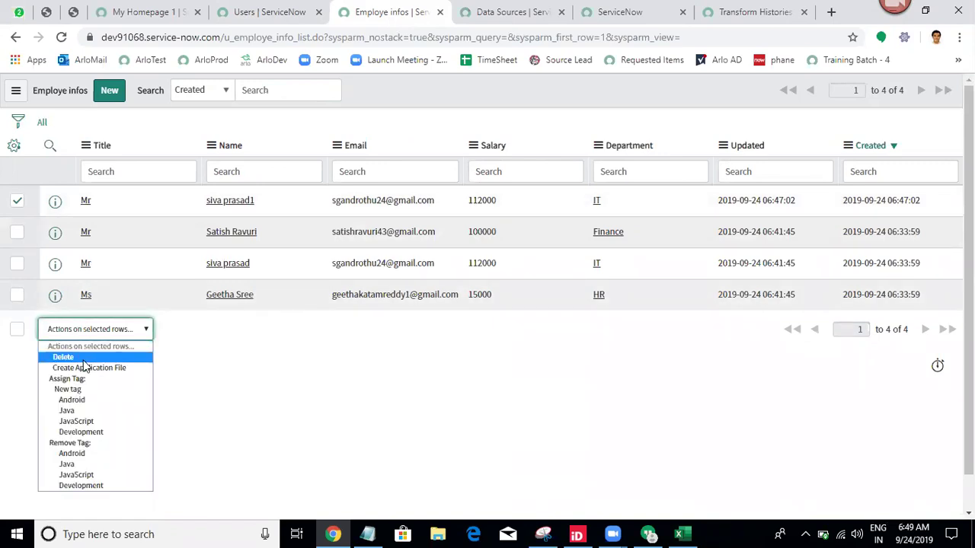
pyautogui.click(83, 358)
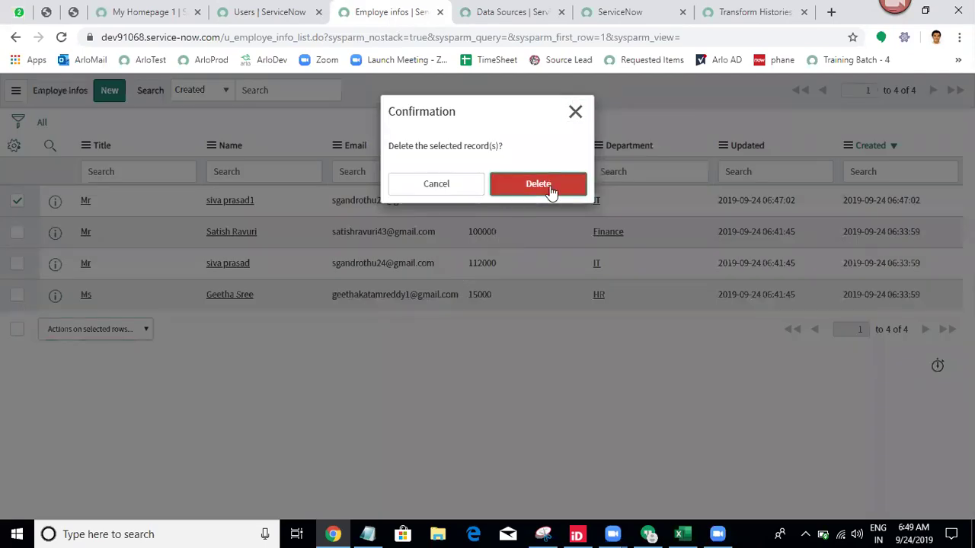
pyautogui.click(538, 185)
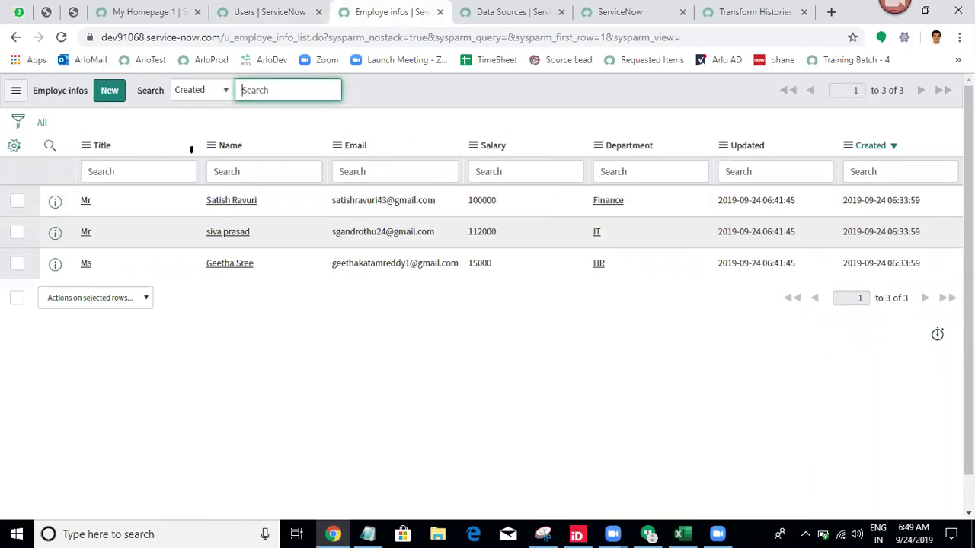
# Switch to the Employee_information workbook in Excel and check the employee name in cell B2 against the Employe infos list.
pyautogui.click(677, 533)
pyautogui.click(154, 189)
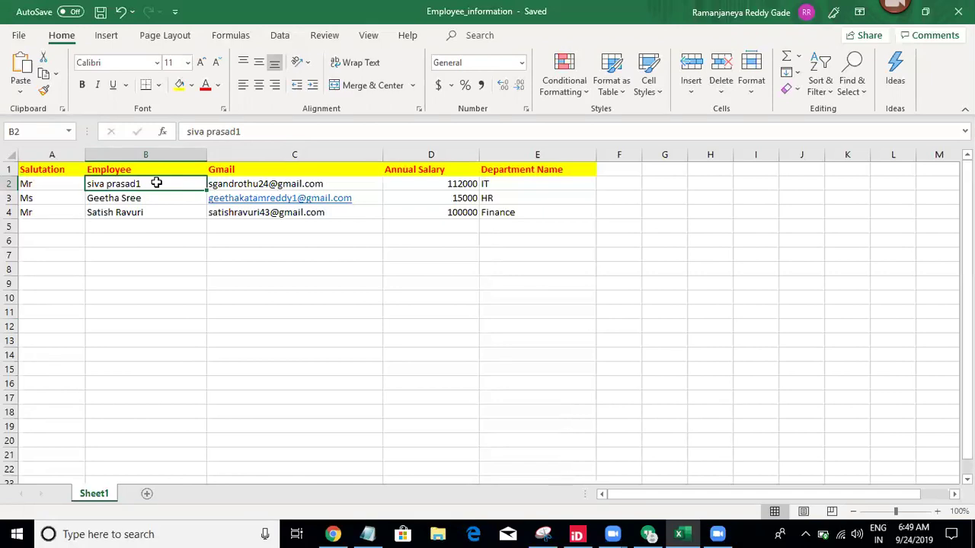
pyautogui.click(184, 314)
pyautogui.click(332, 533)
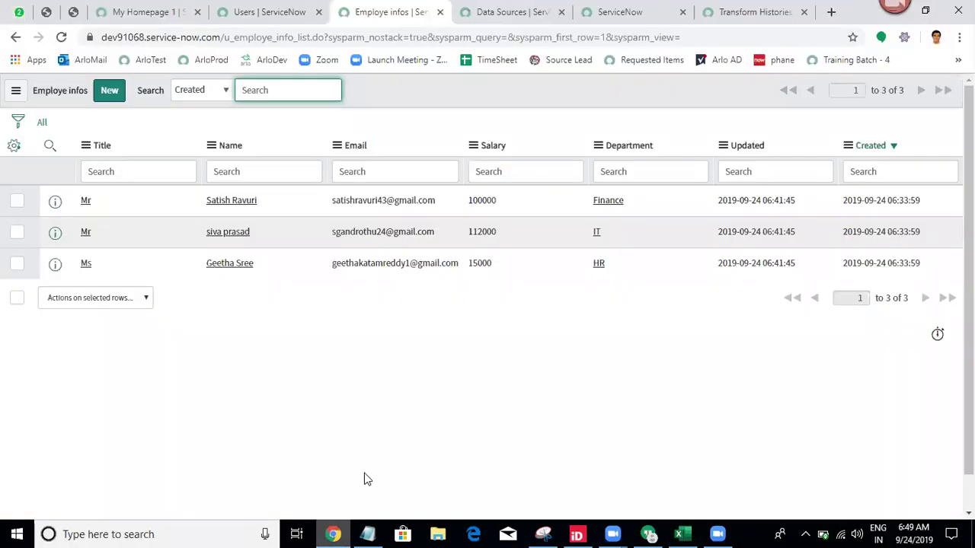
pyautogui.click(335, 533)
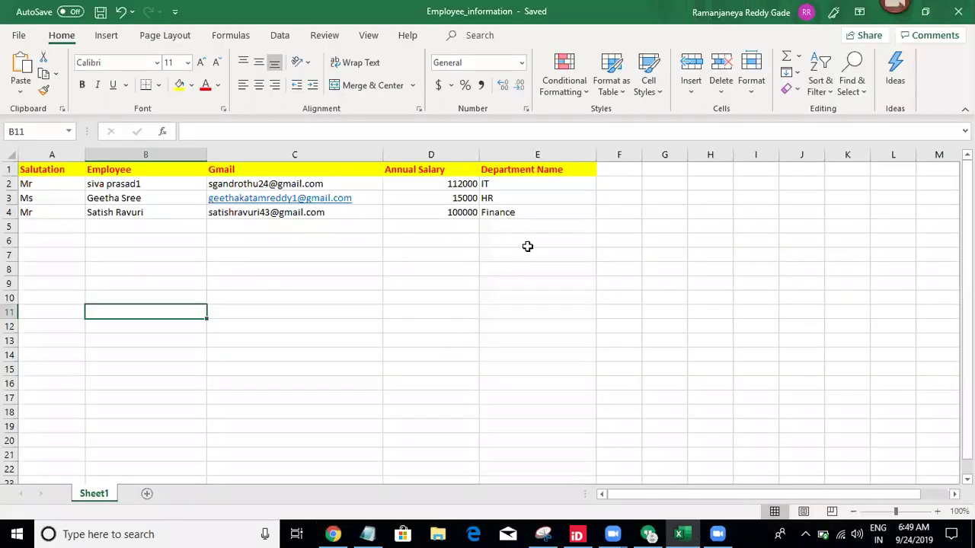
pyautogui.click(173, 182)
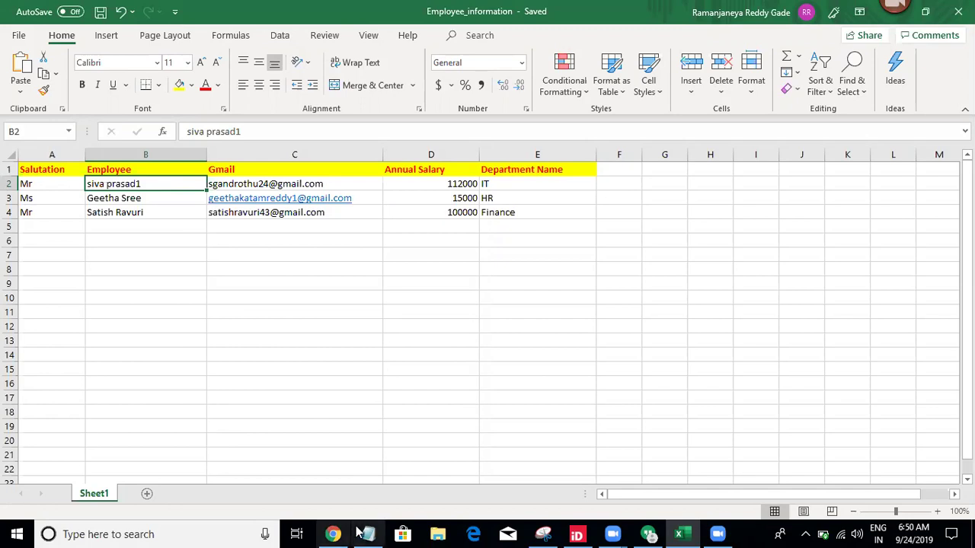
# Return to ServiceNow in Chrome and open the emp info DS record from the Data Sources list in a new browser tab.
pyautogui.click(333, 533)
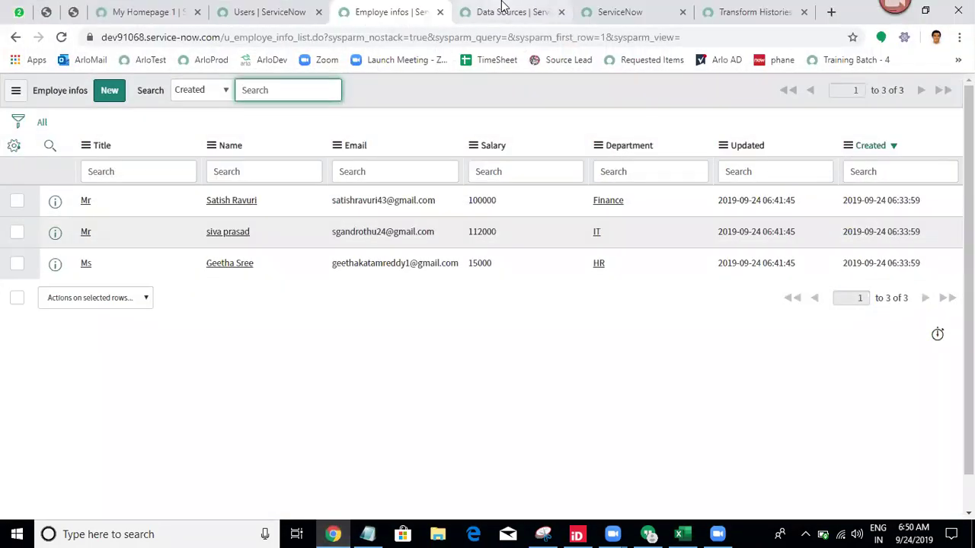
pyautogui.click(477, 8)
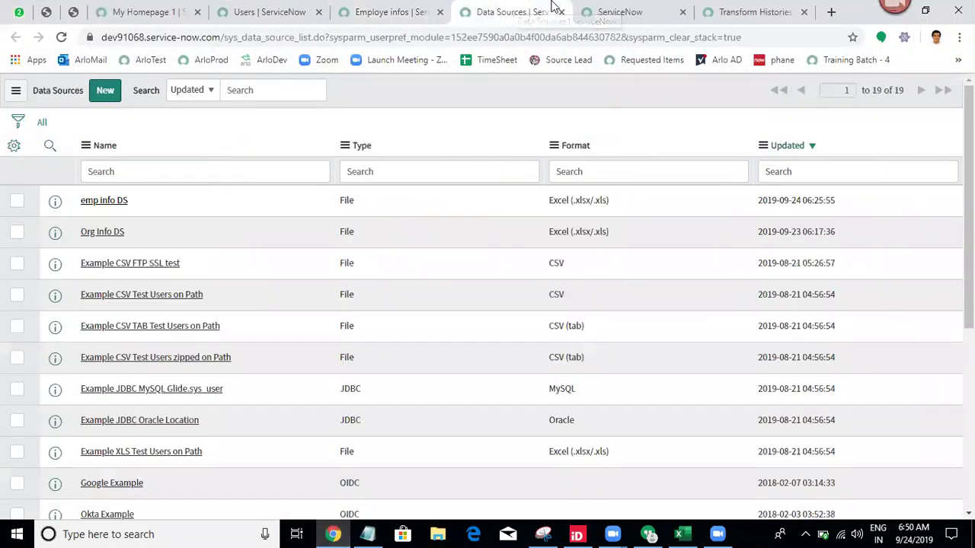
pyautogui.middleClick(104, 201)
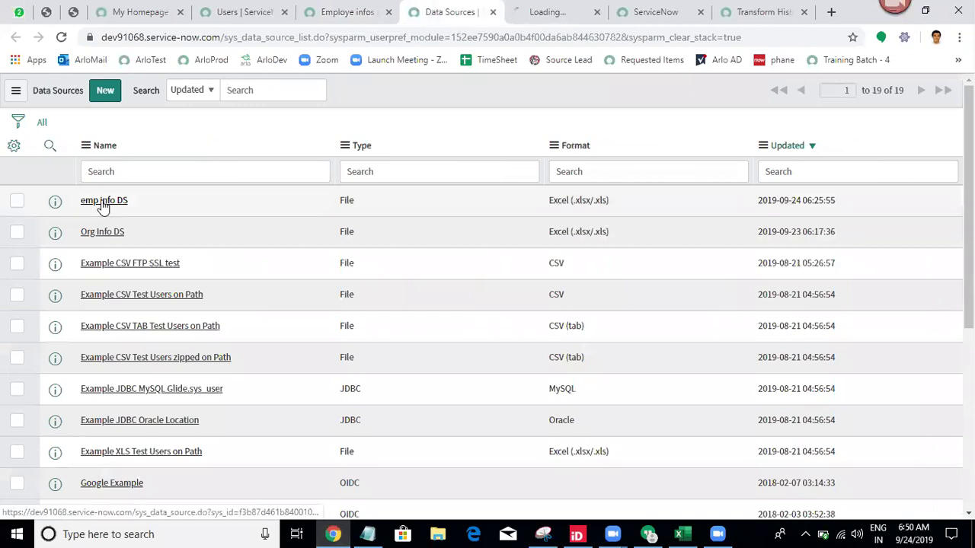
pyautogui.click(538, 9)
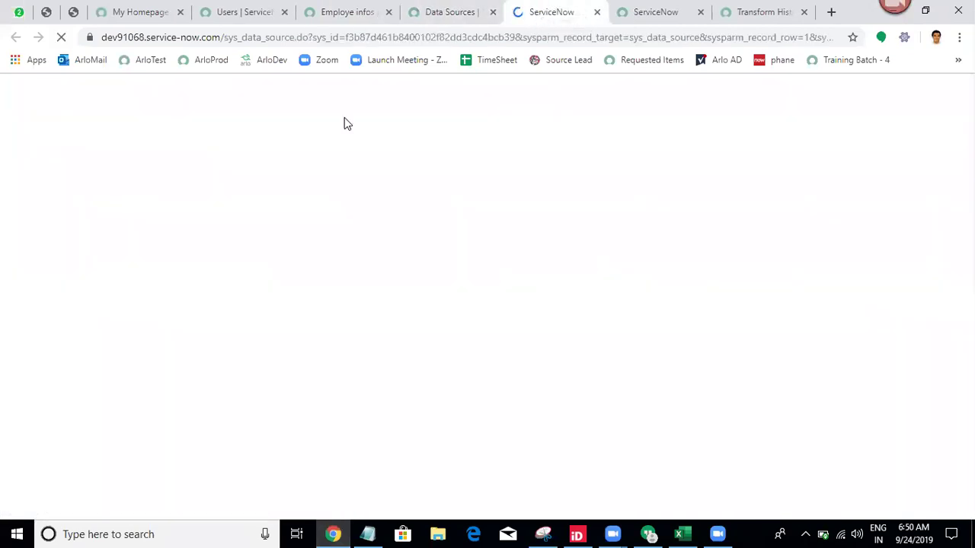
pyautogui.click(403, 278)
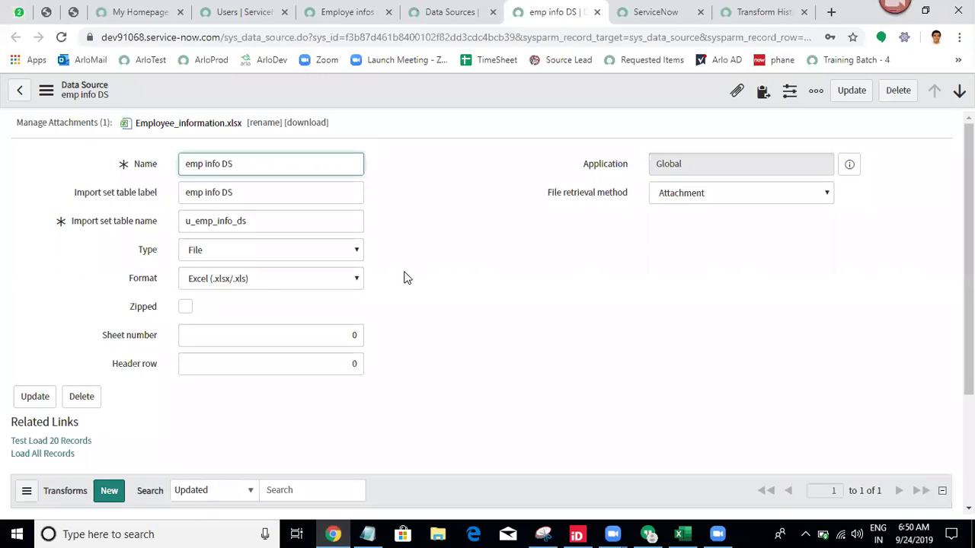
# Open the emp info tm transform map of this data source in its own browser tab and close the older tabs after it.
pyautogui.scroll(-3, 908, 451)
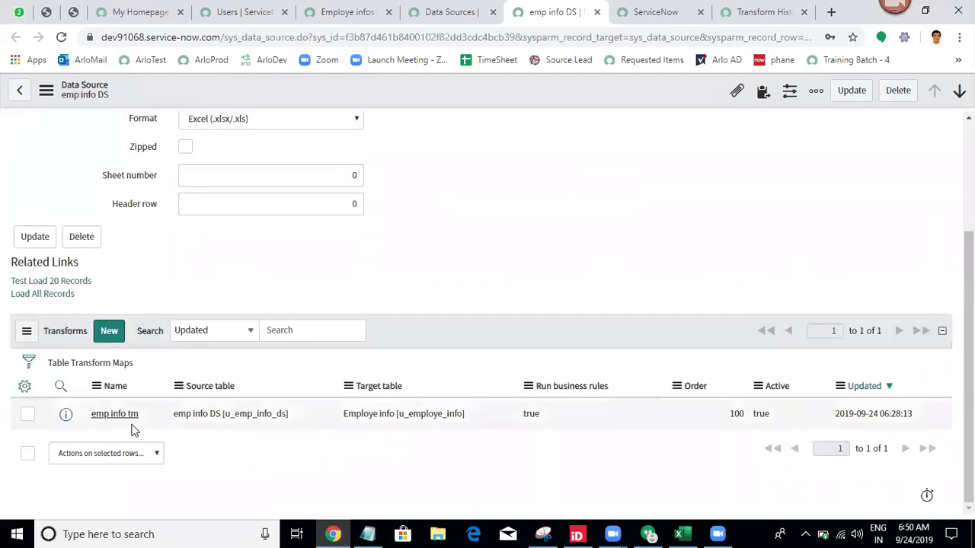
pyautogui.middleClick(130, 419)
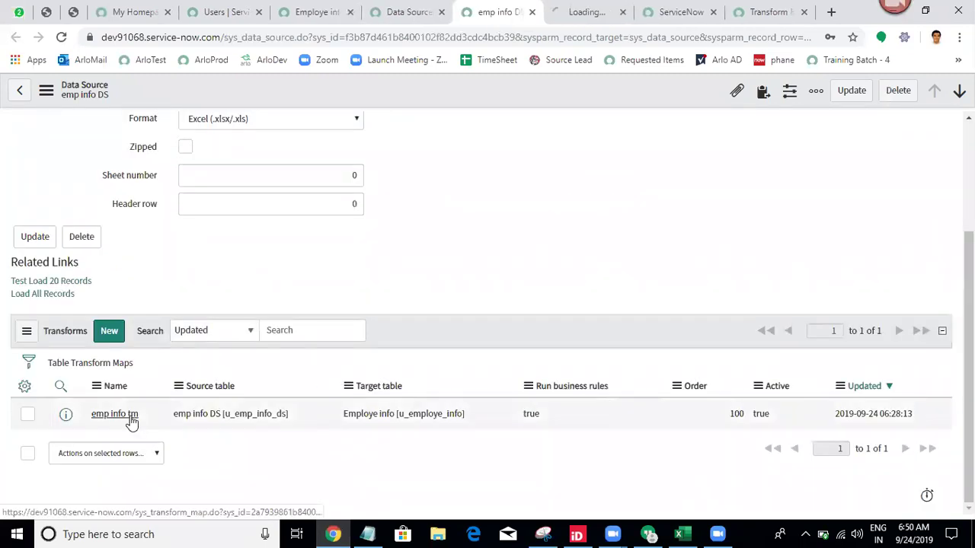
pyautogui.click(577, 9)
pyautogui.rightClick(576, 9)
pyautogui.click(660, 148)
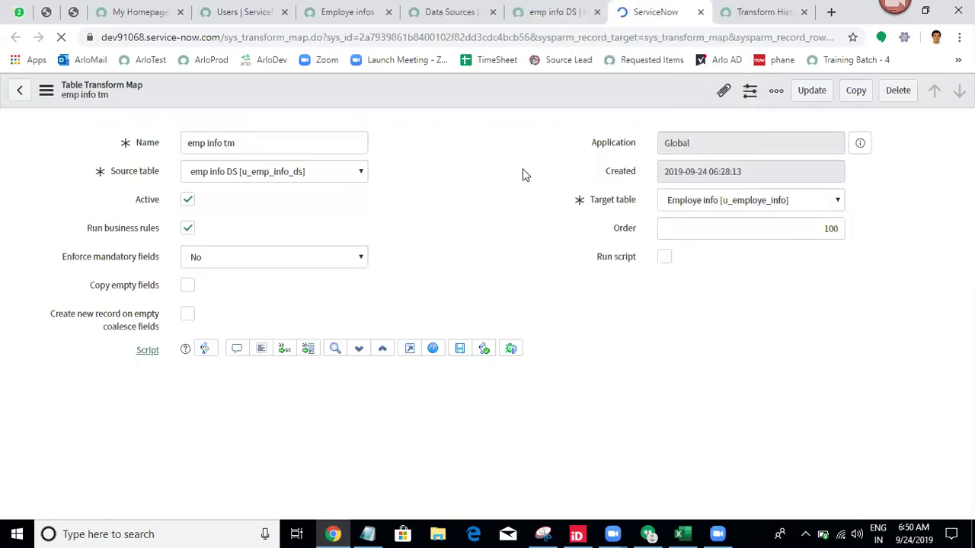
# Set the choice action of the u_employee field map to ignore in the emp info tm transform map.
pyautogui.scroll(-6, 671, 270)
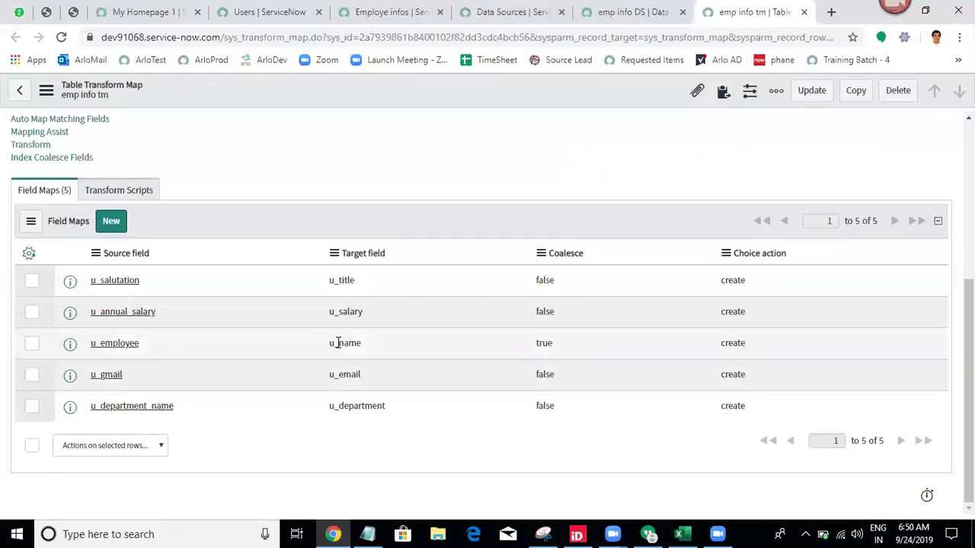
pyautogui.click(756, 351)
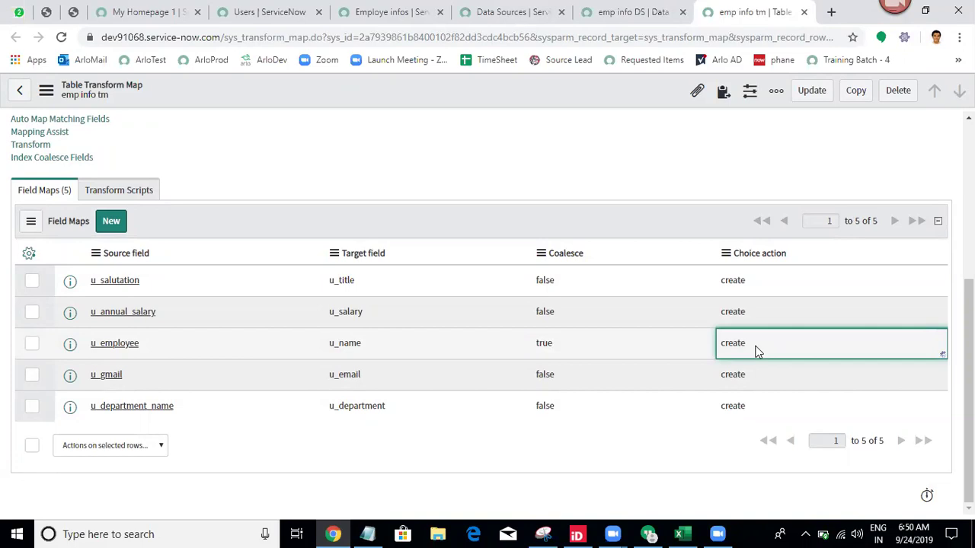
pyautogui.click(756, 351)
pyautogui.click(756, 348)
pyautogui.click(752, 380)
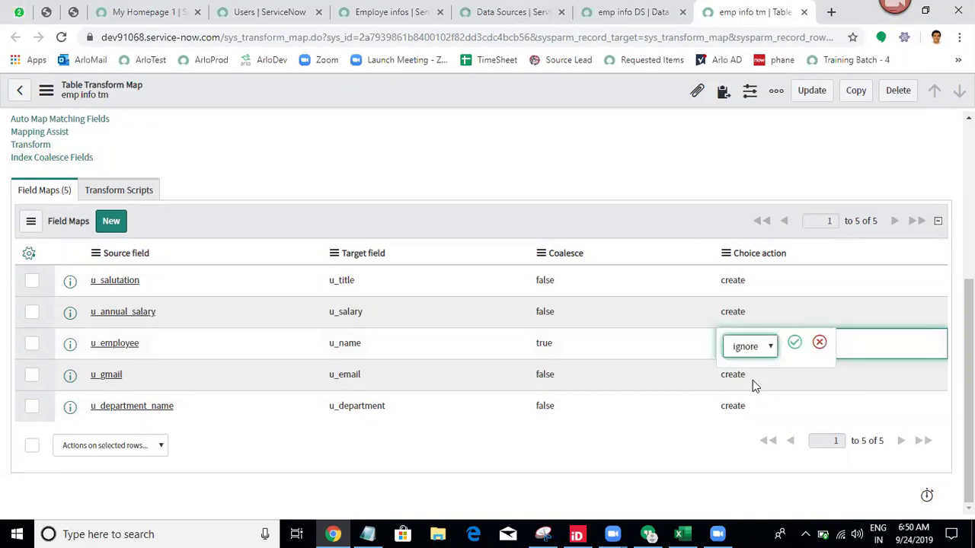
pyautogui.click(794, 344)
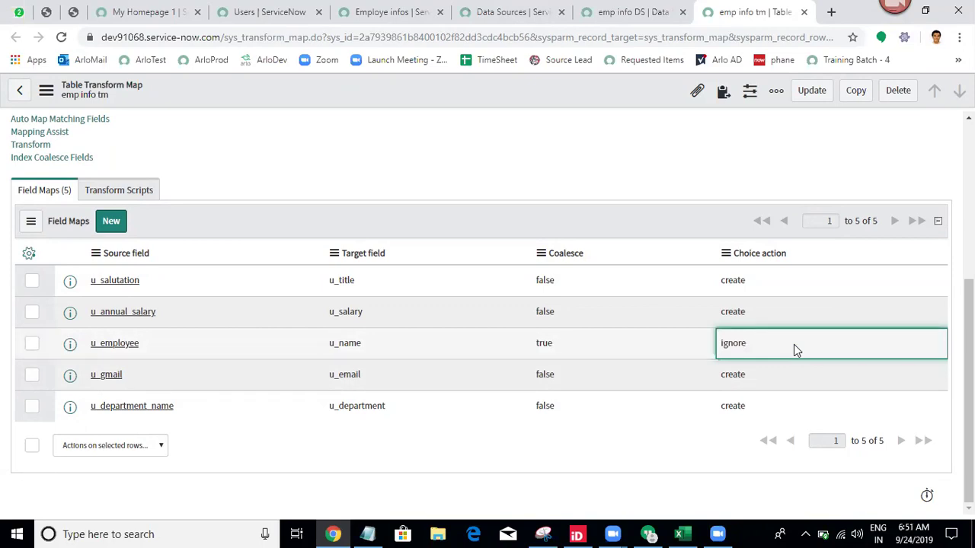
# Load all records from the emp info DS data source and transform the new import set with the emp info tm map.
pyautogui.click(607, 7)
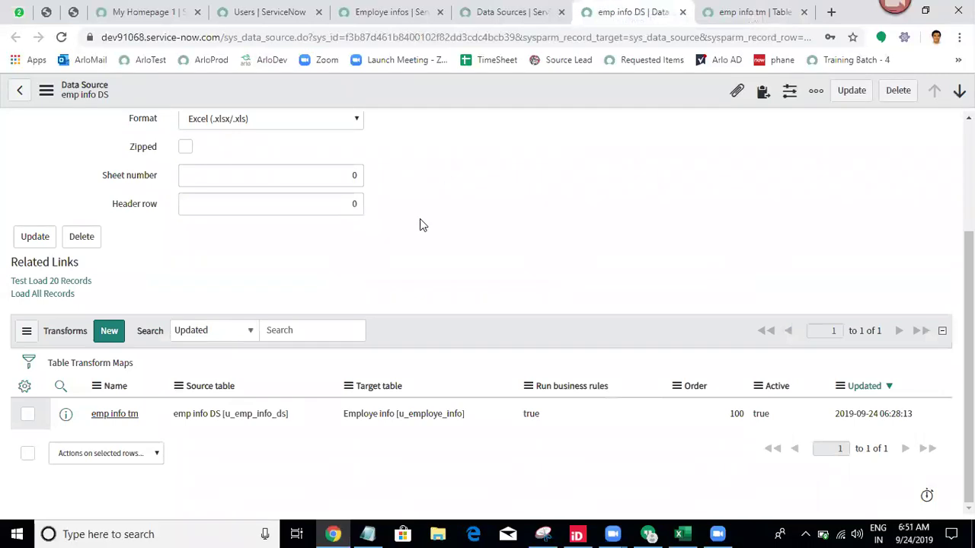
pyautogui.scroll(2, 409, 180)
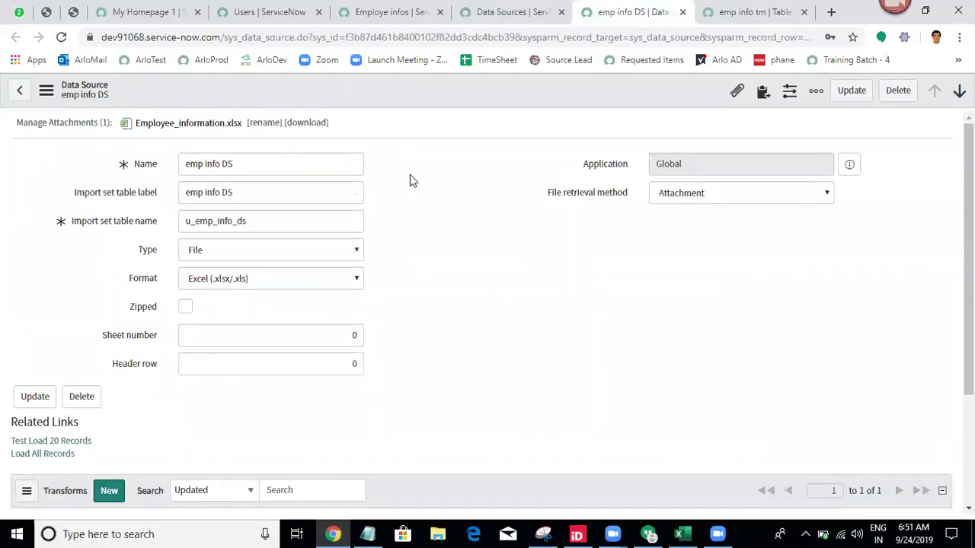
pyautogui.click(685, 533)
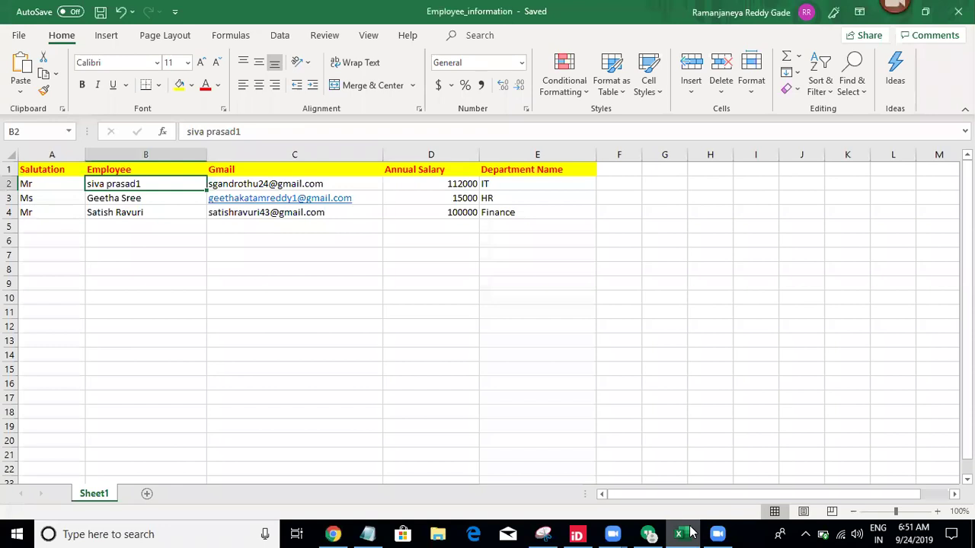
pyautogui.click(685, 533)
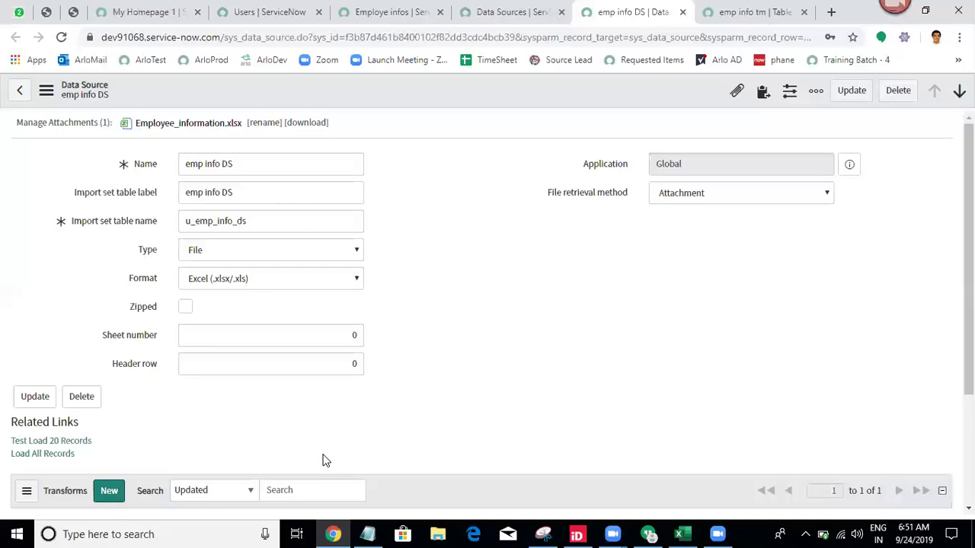
pyautogui.scroll(-2, 137, 252)
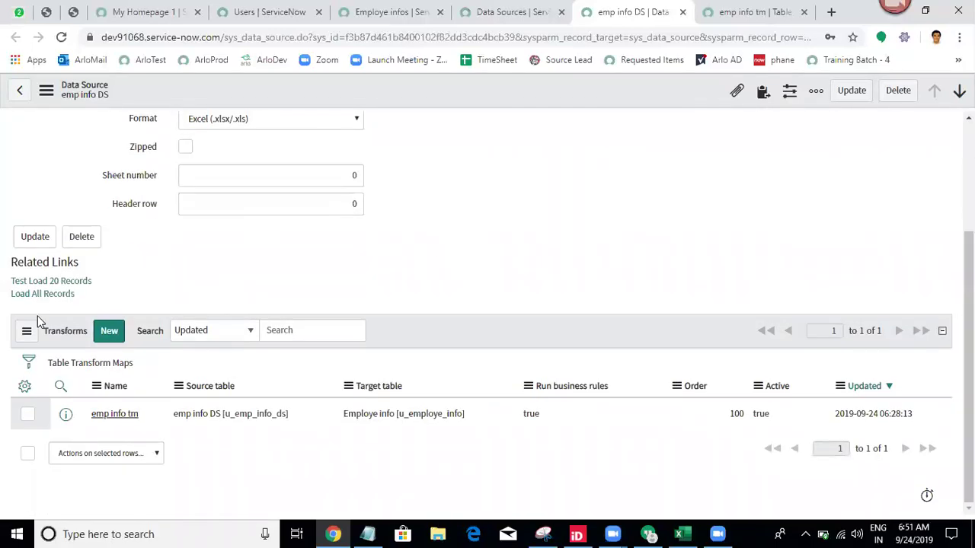
pyautogui.click(40, 295)
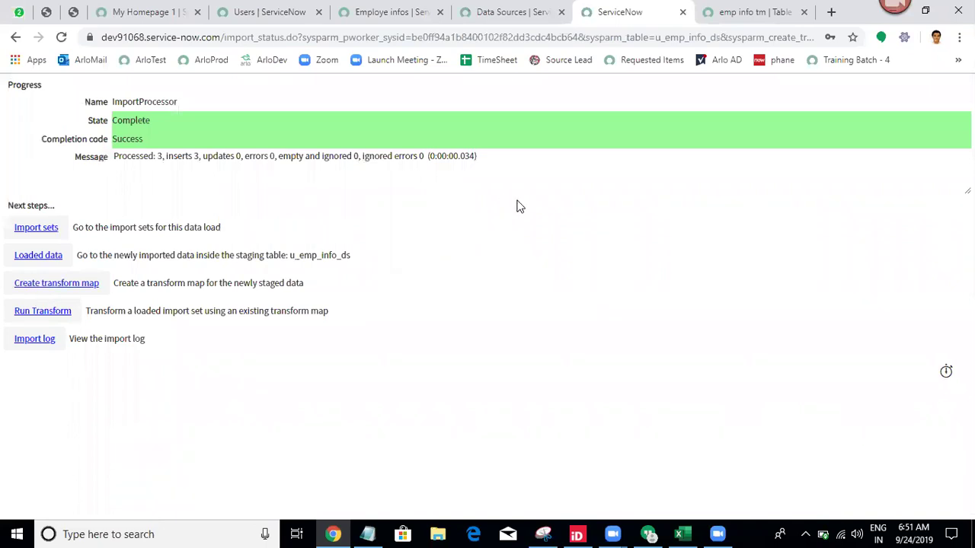
pyautogui.click(36, 313)
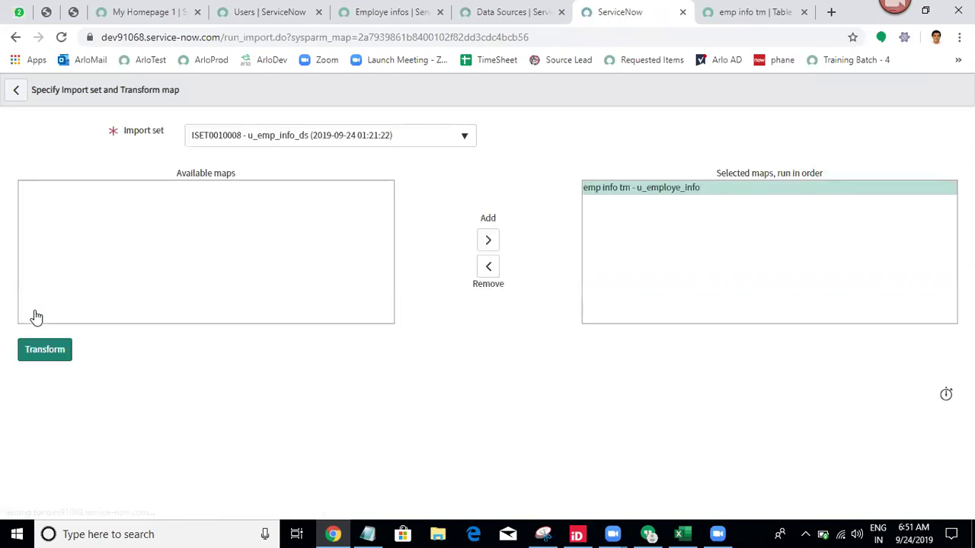
pyautogui.click(44, 350)
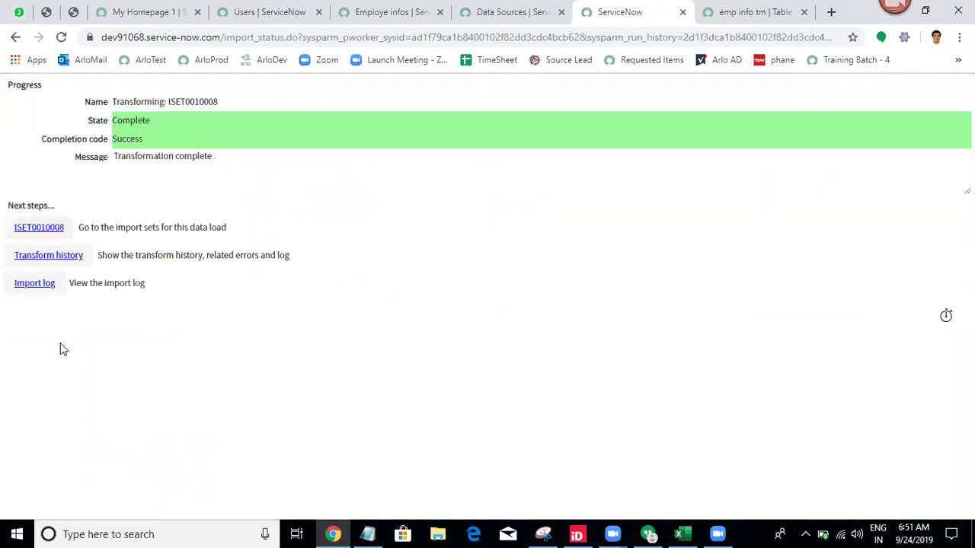
# Open the transform history of import set ISET0010008 and examine its Inserts and Ignored values.
pyautogui.click(52, 262)
pyautogui.click(764, 8)
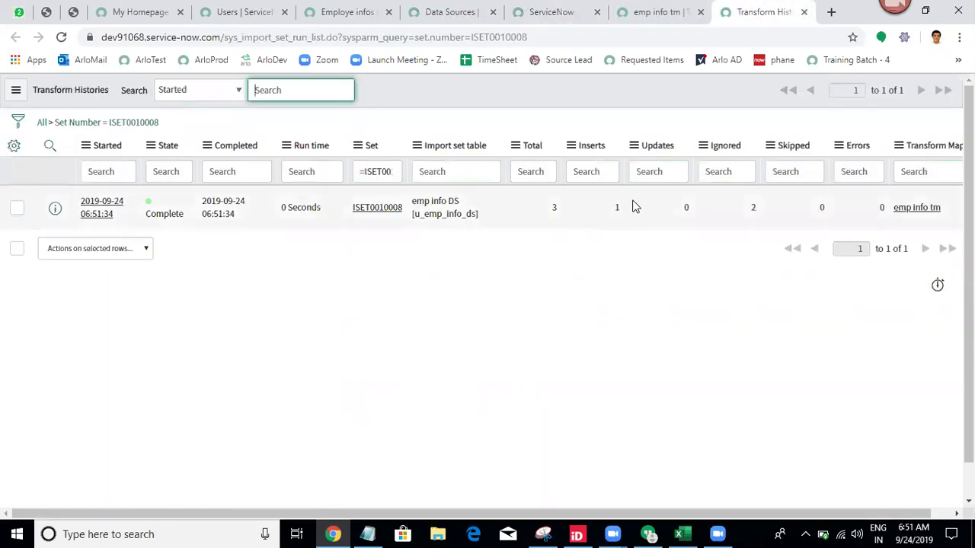
pyautogui.doubleClick(613, 209)
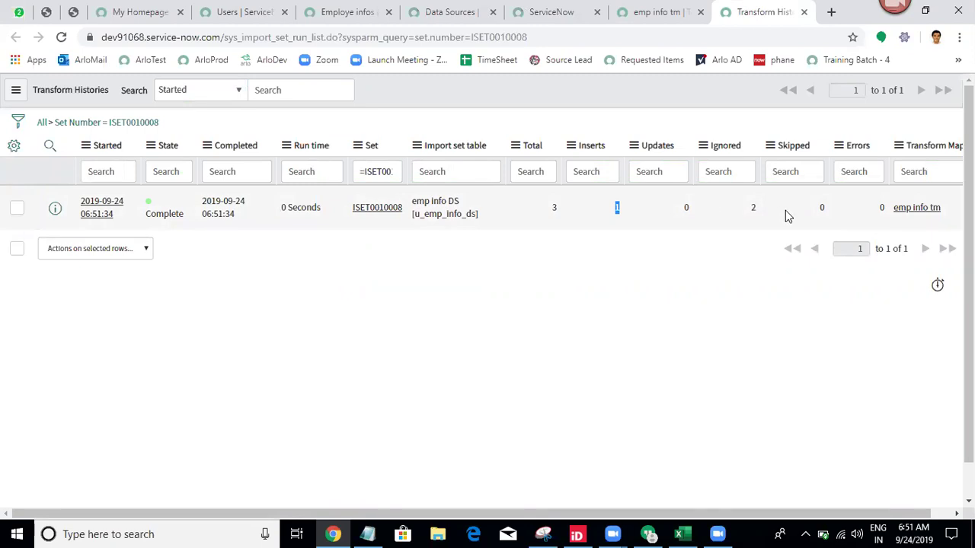
pyautogui.click(746, 213)
pyautogui.doubleClick(753, 208)
pyautogui.click(644, 360)
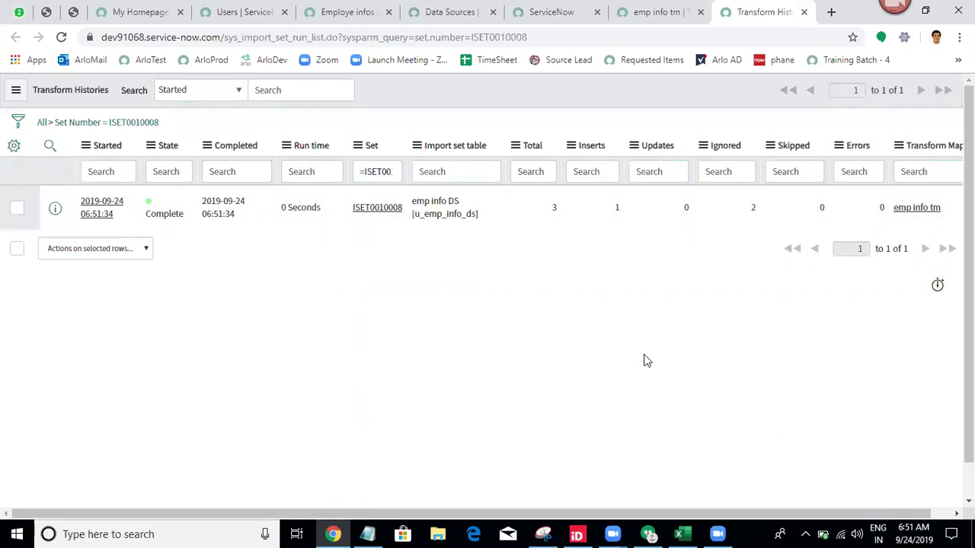
pyautogui.doubleClick(613, 208)
pyautogui.click(605, 298)
pyautogui.doubleClick(617, 208)
pyautogui.click(623, 355)
# Refresh the unfiltered Employe infos list and inspect the Name value of the most recently created record.
pyautogui.click(348, 13)
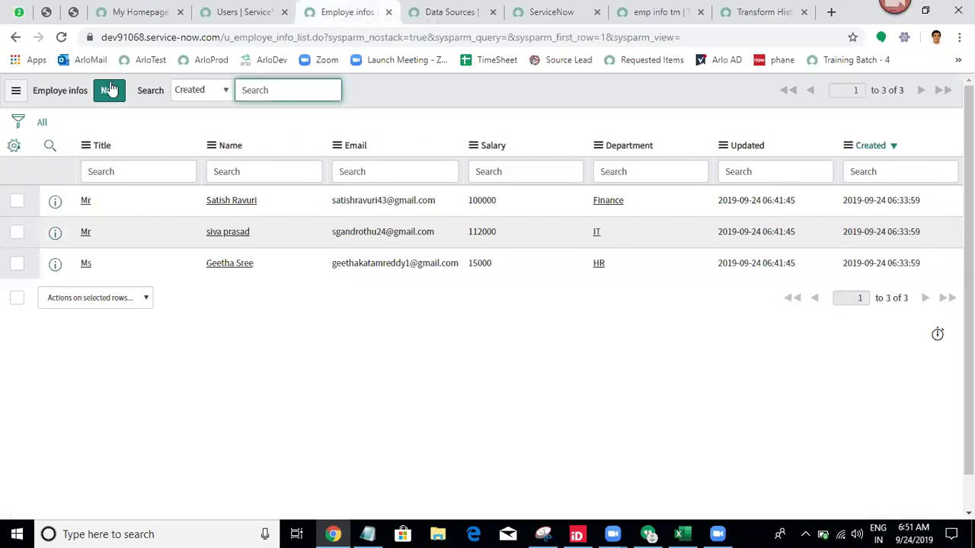
pyautogui.click(42, 124)
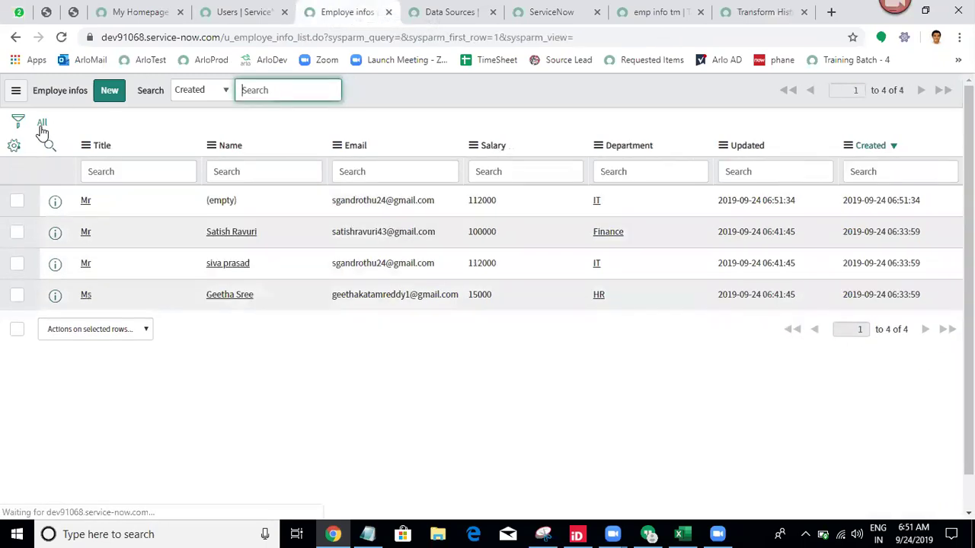
pyautogui.moveTo(251, 200); pyautogui.dragTo(192, 202)
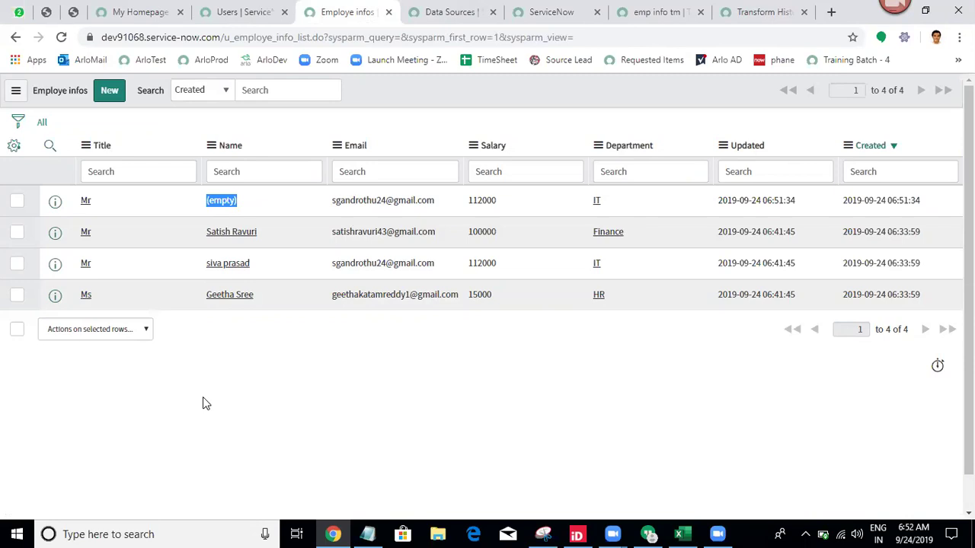
# Check the newest records in the unfiltered Users list for the imported employee and return to the Employe infos list.
pyautogui.click(273, 9)
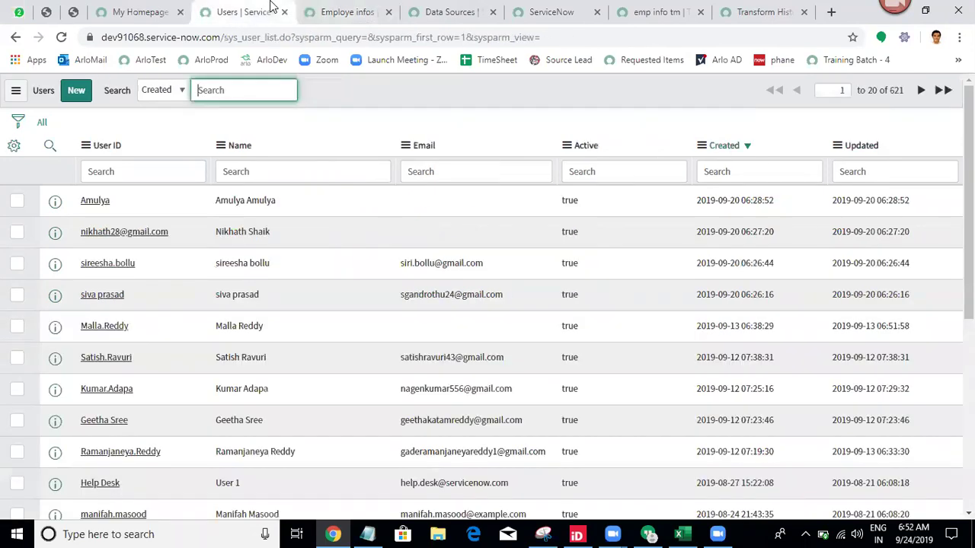
pyautogui.click(42, 122)
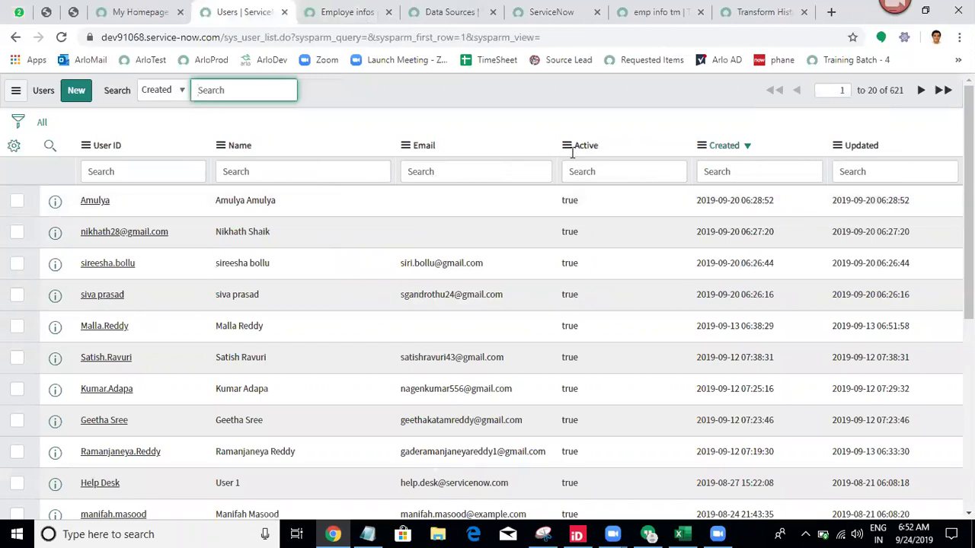
pyautogui.click(646, 531)
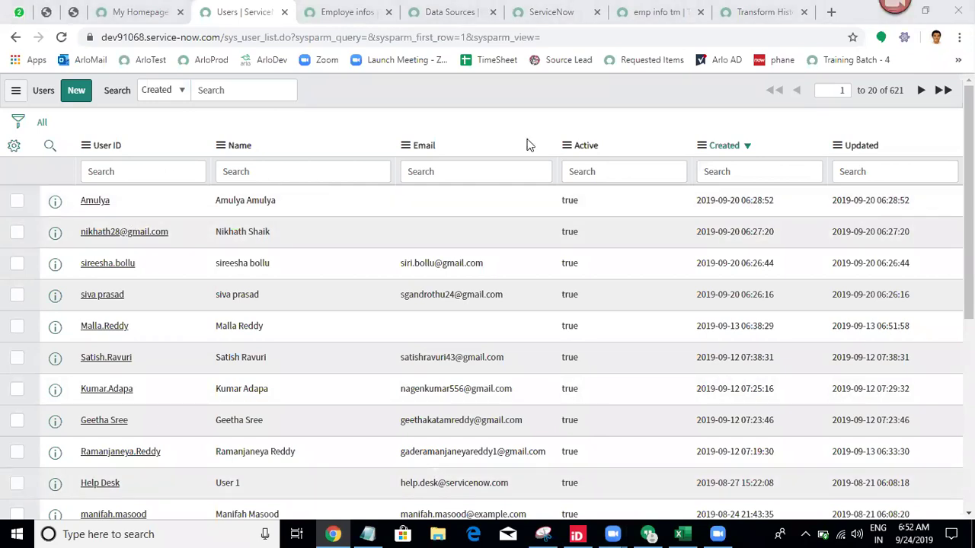
pyautogui.click(439, 11)
pyautogui.click(323, 9)
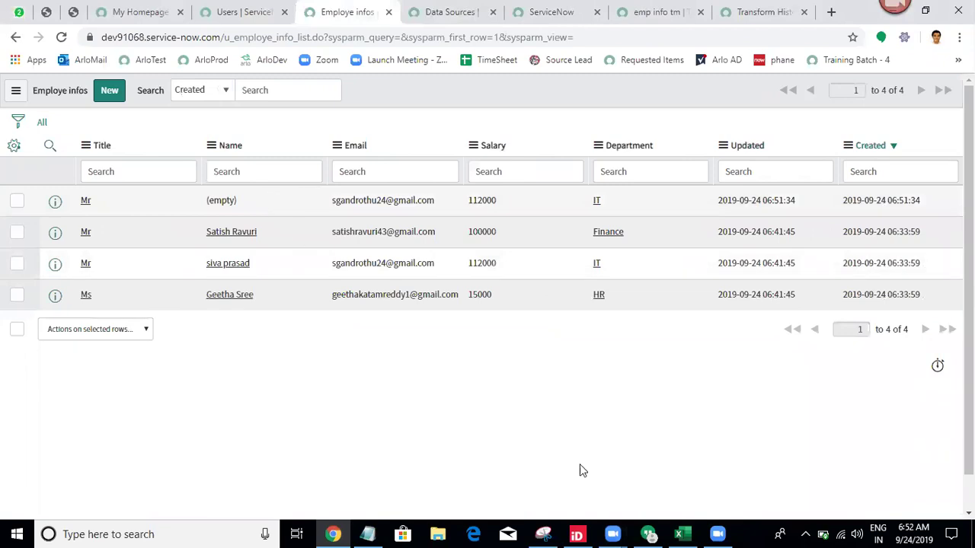
# Review the employee entry in cell B2 of the Employee_information Excel workbook and the u_employee choice action in the emp info tm map.
pyautogui.click(695, 532)
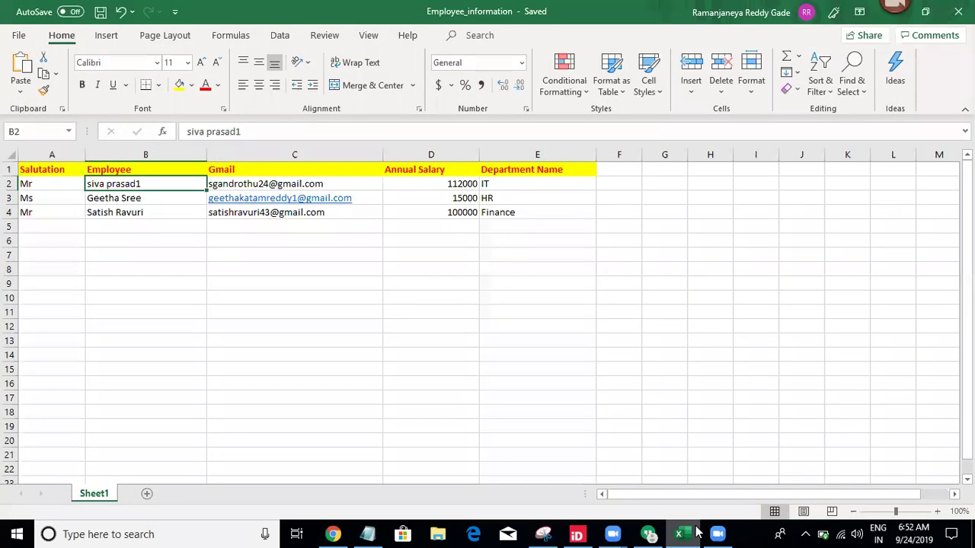
pyautogui.click(696, 532)
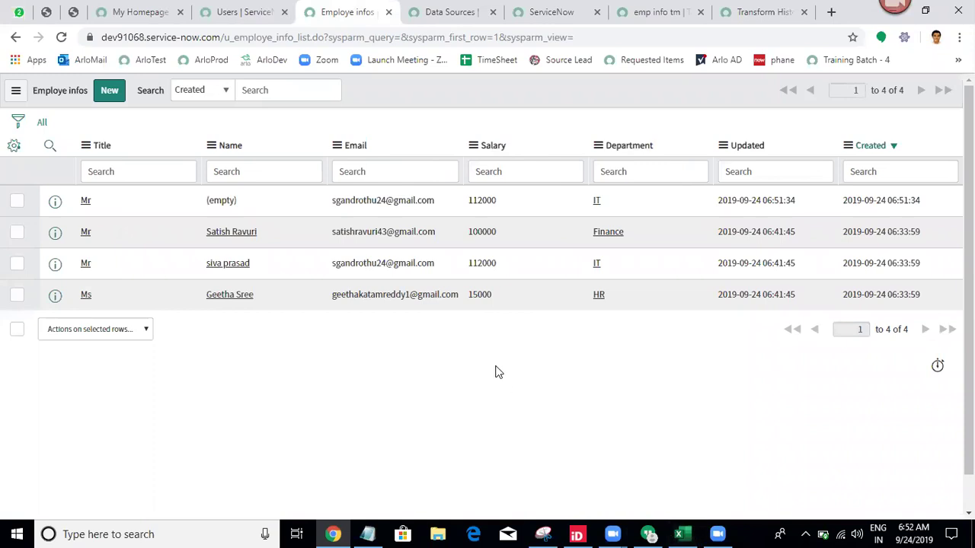
pyautogui.click(796, 9)
pyautogui.click(617, 7)
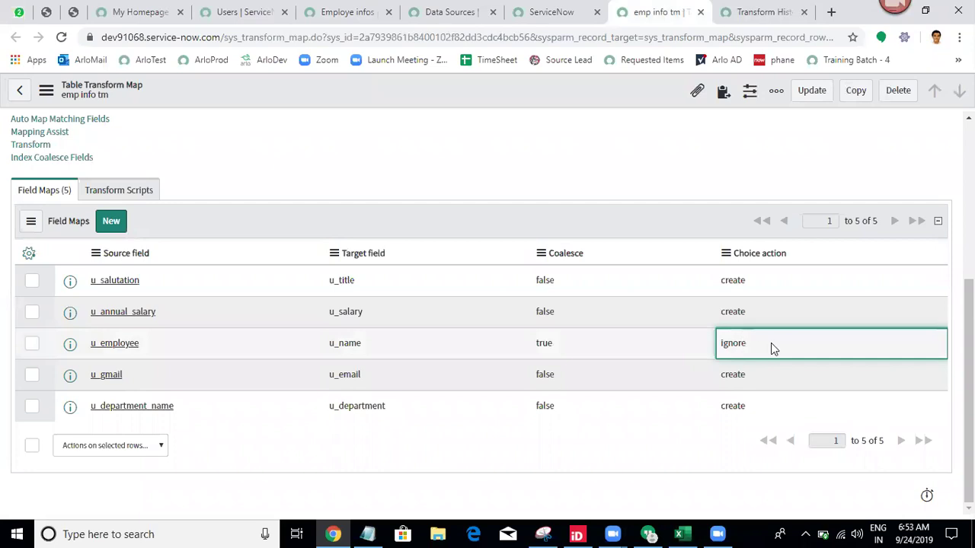
pyautogui.moveTo(770, 343); pyautogui.dragTo(712, 351)
pyautogui.click(607, 180)
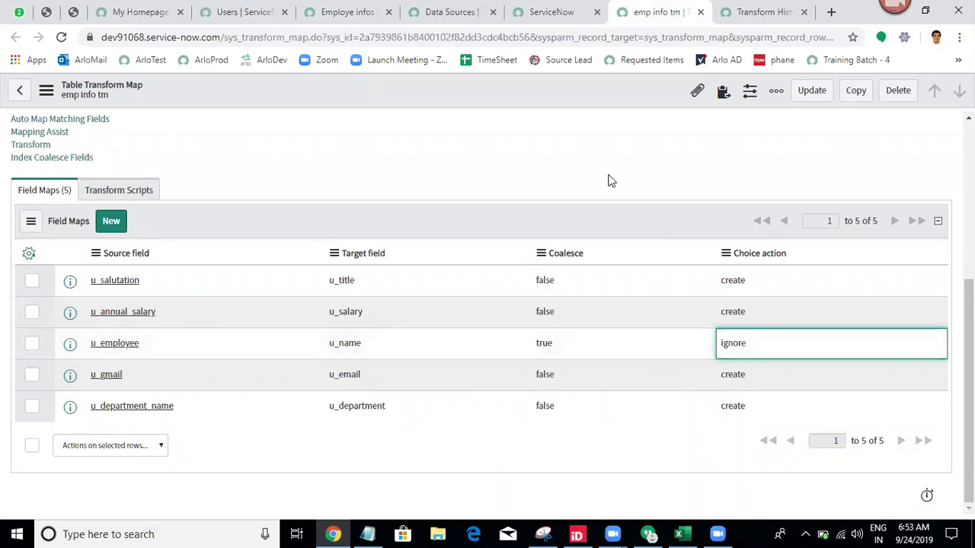
# Compare the Name value of the newest Employe infos record with the employee in cell B2 of the Employee_information Excel workbook.
pyautogui.click(341, 9)
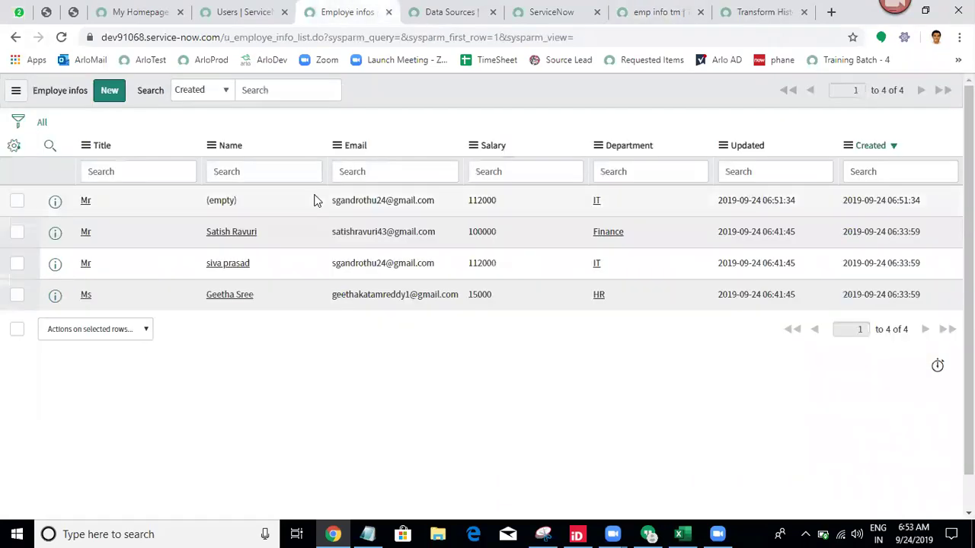
pyautogui.tripleClick(220, 200)
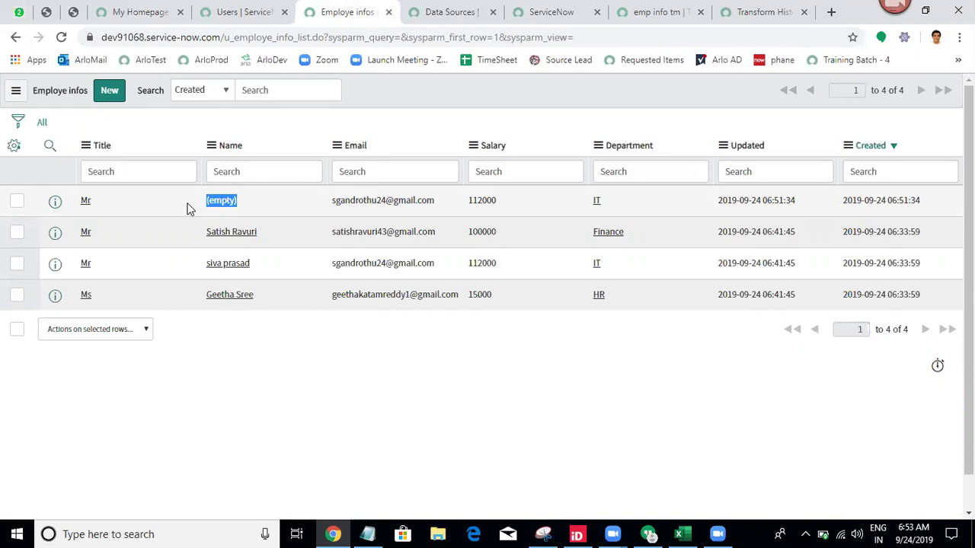
pyautogui.click(190, 209)
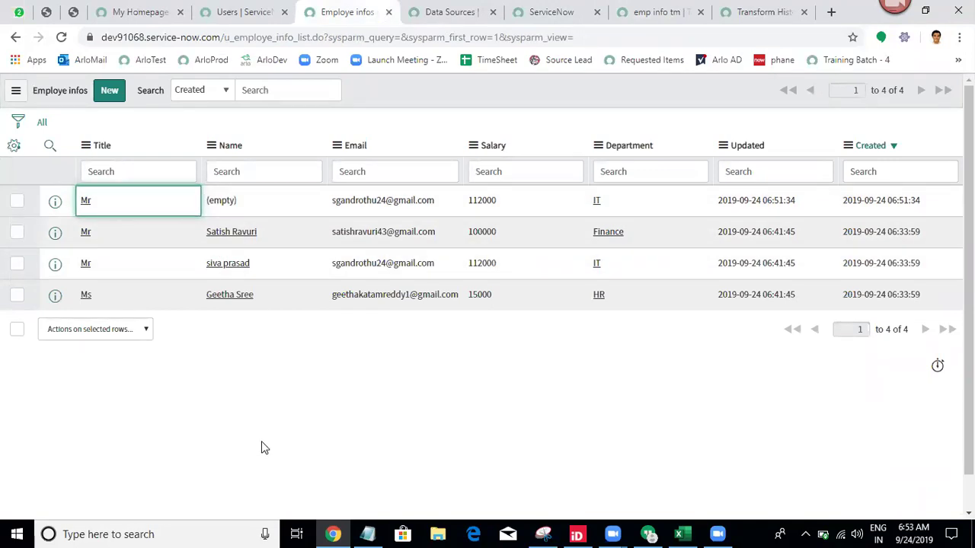
pyautogui.click(282, 196)
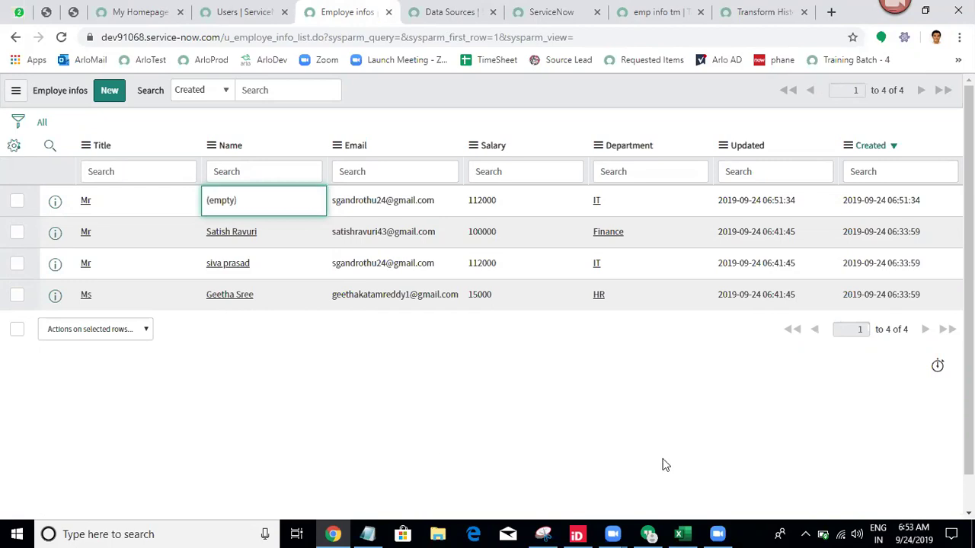
pyautogui.click(683, 533)
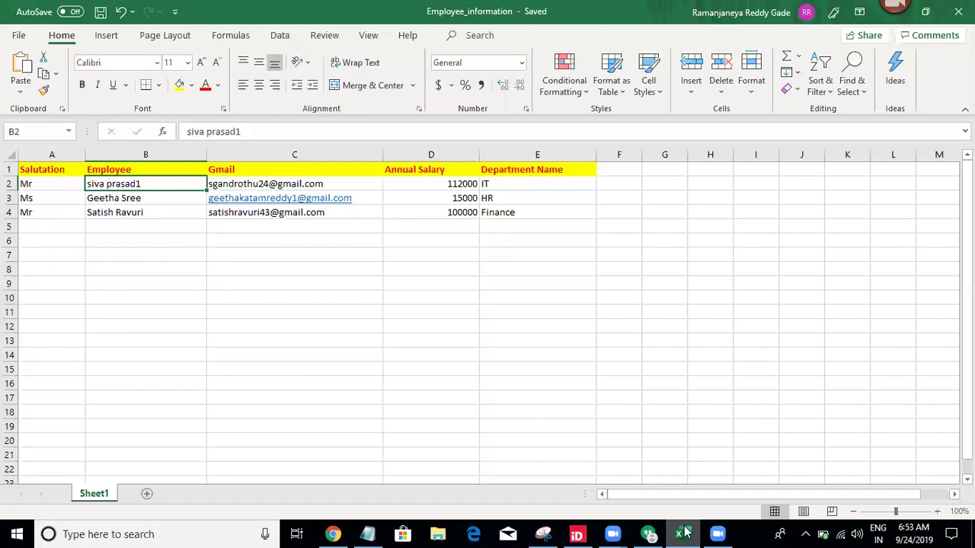
pyautogui.click(683, 534)
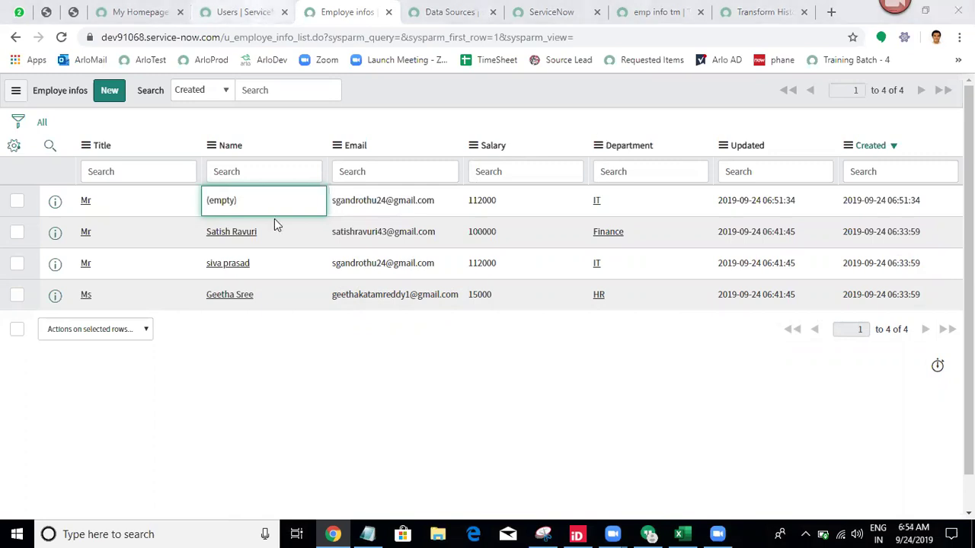
pyautogui.click(682, 533)
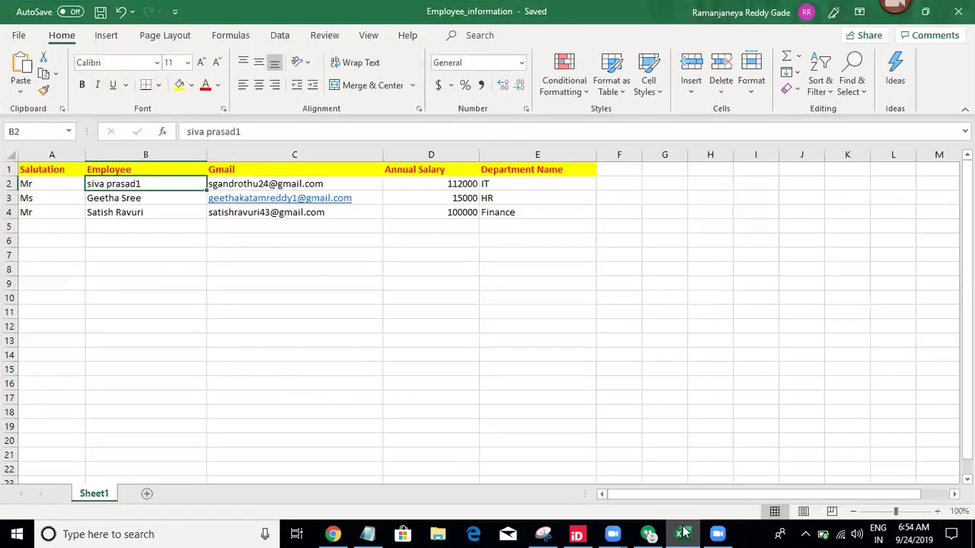
pyautogui.doubleClick(172, 183)
pyautogui.moveTo(171, 183); pyautogui.dragTo(78, 183)
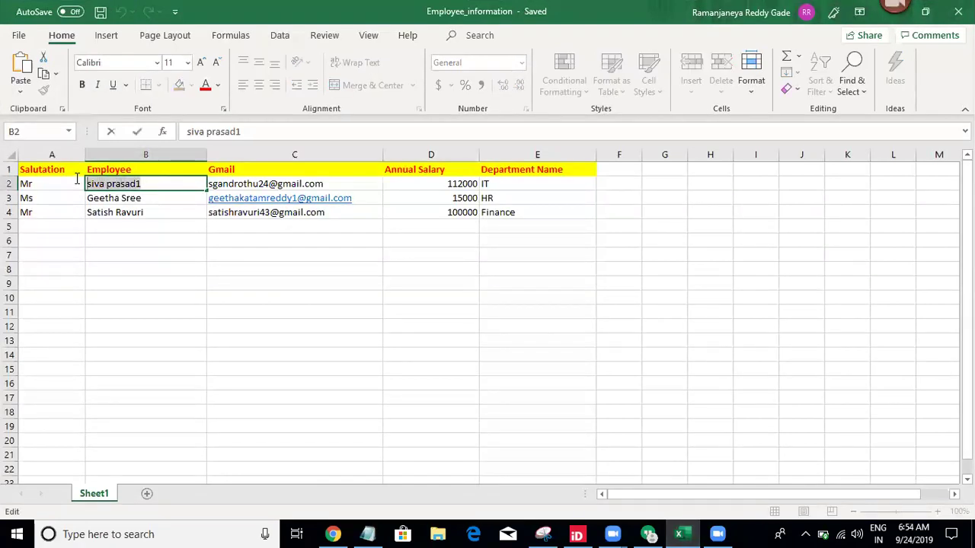
pyautogui.click(344, 533)
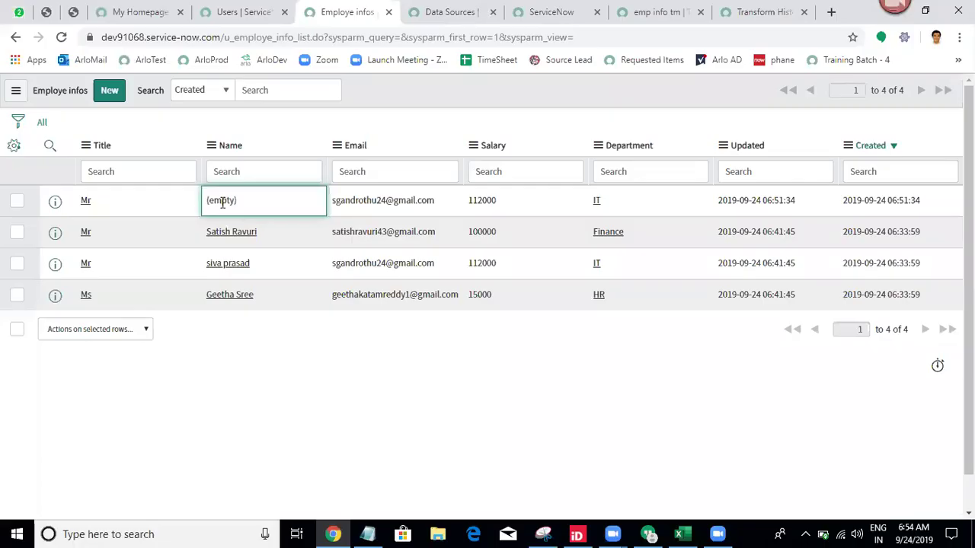
# Look through the Users list for the employee from the workbook and recheck the Name of the newest Employe infos record.
pyautogui.click(212, 6)
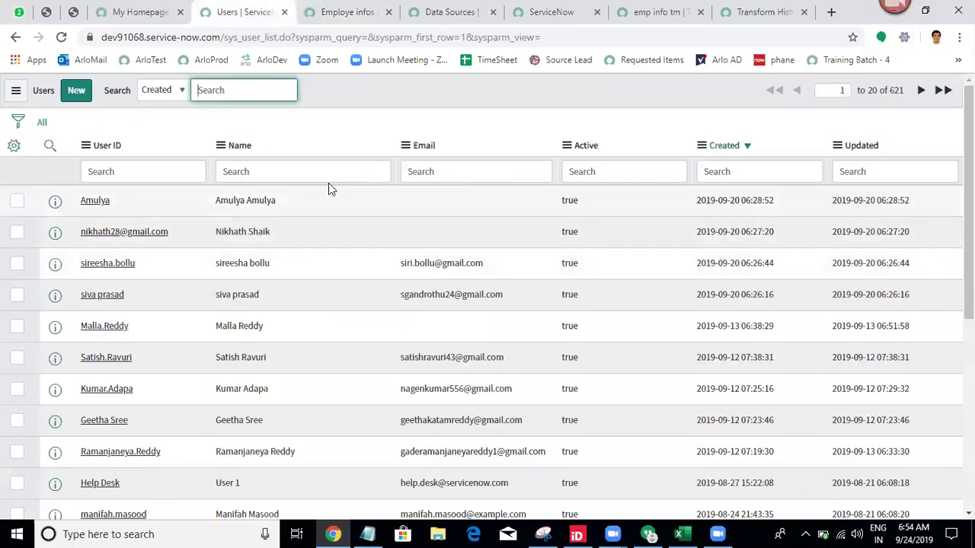
pyautogui.click(283, 175)
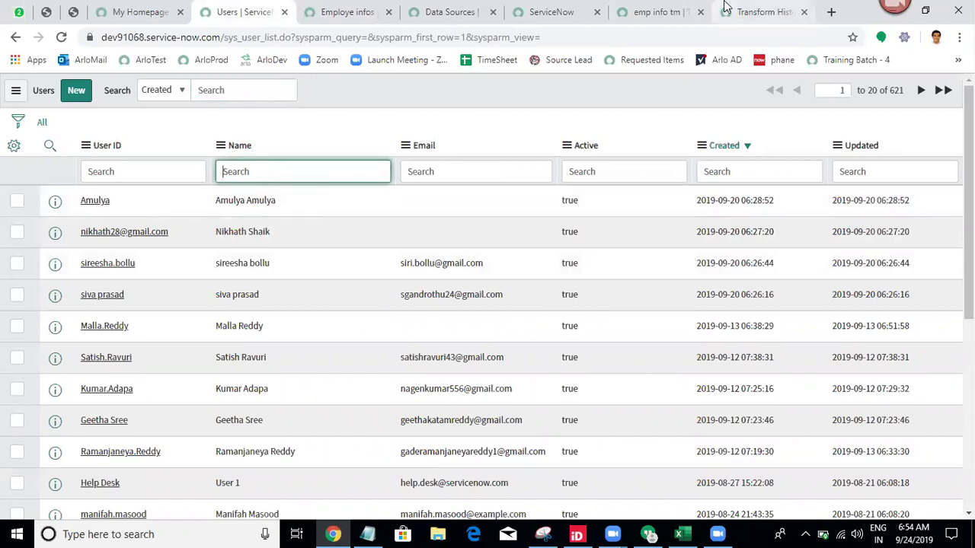
pyautogui.click(350, 12)
pyautogui.moveTo(261, 209); pyautogui.dragTo(163, 174)
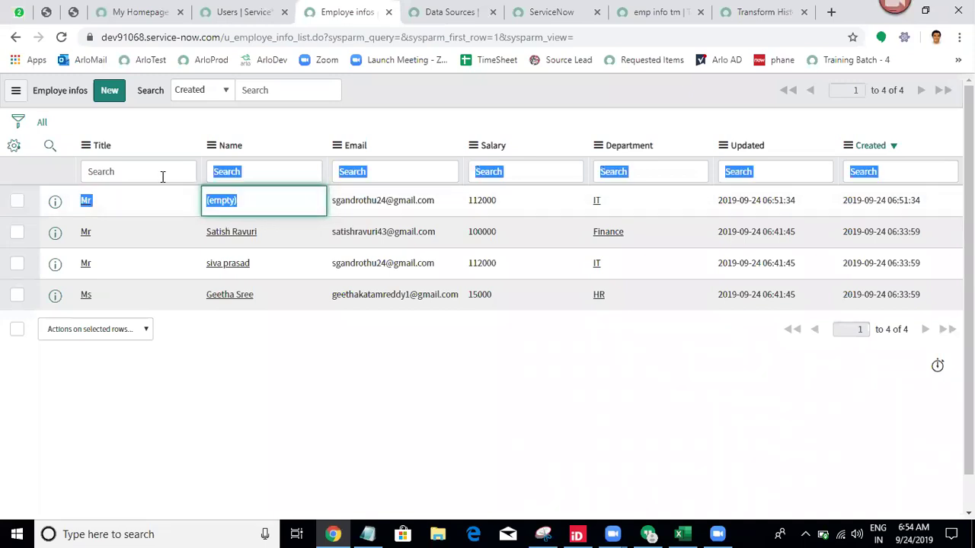
pyautogui.click(311, 148)
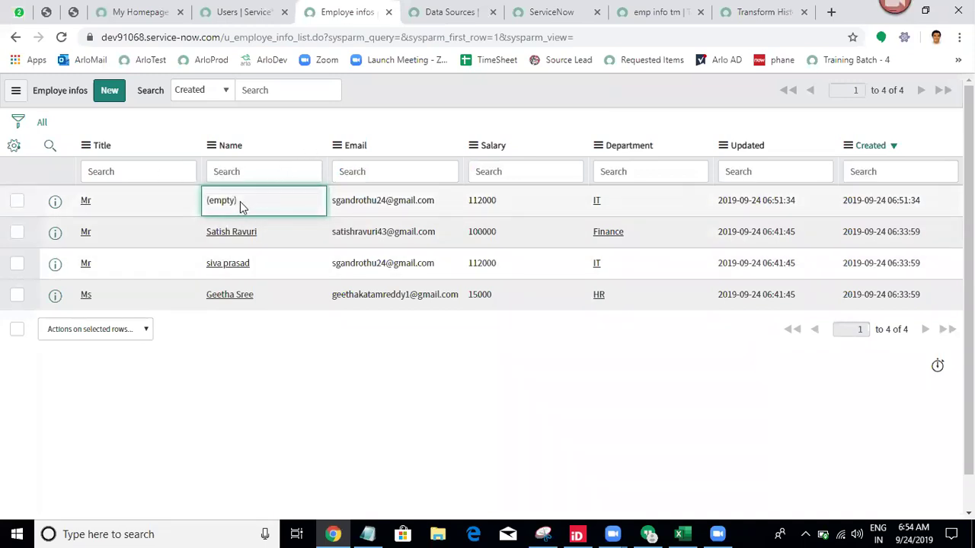
pyautogui.moveTo(243, 203); pyautogui.dragTo(200, 204)
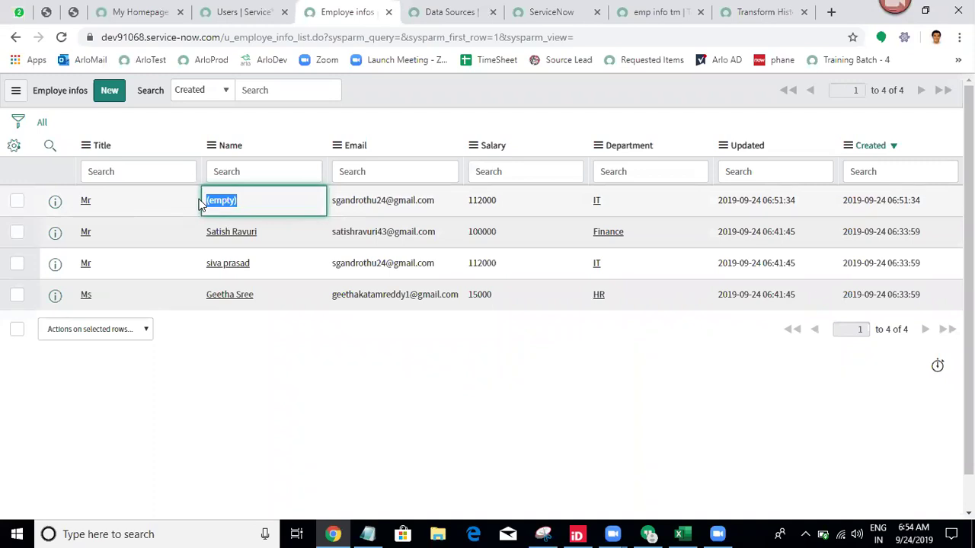
# Switch to the Employee_information Excel workbook, change the Salutation in cell A4 to Mr1, and save the file.
pyautogui.click(640, 11)
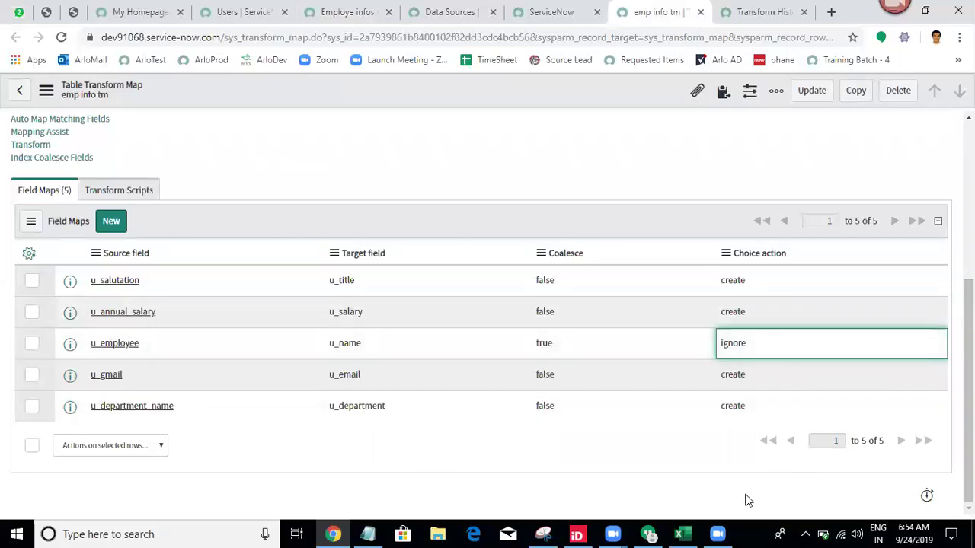
pyautogui.hotkey('alt', 'Tab')
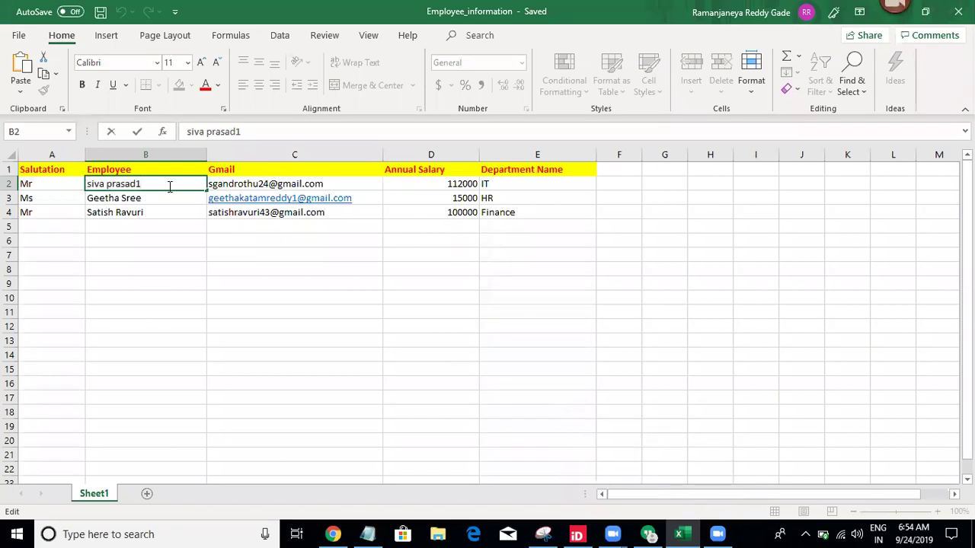
pyautogui.click(178, 256)
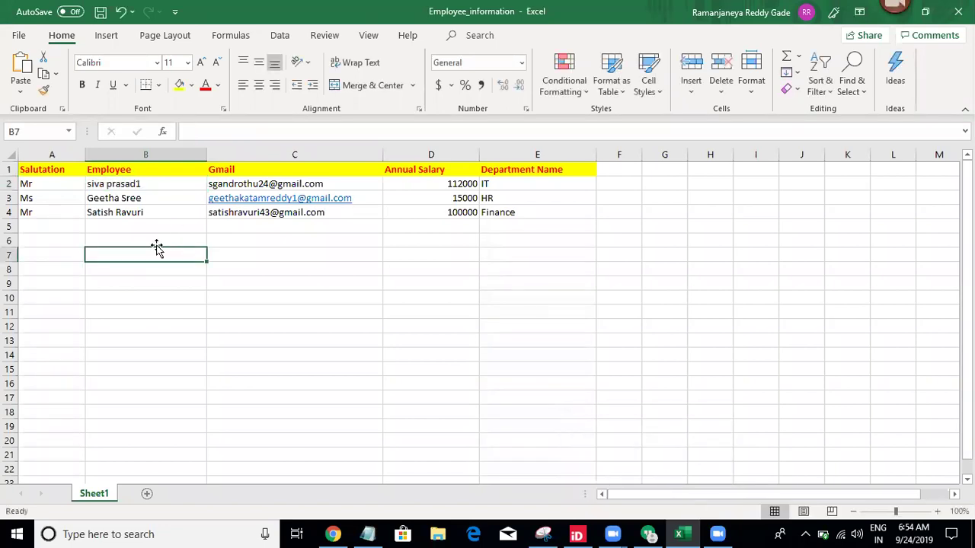
pyautogui.click(50, 212)
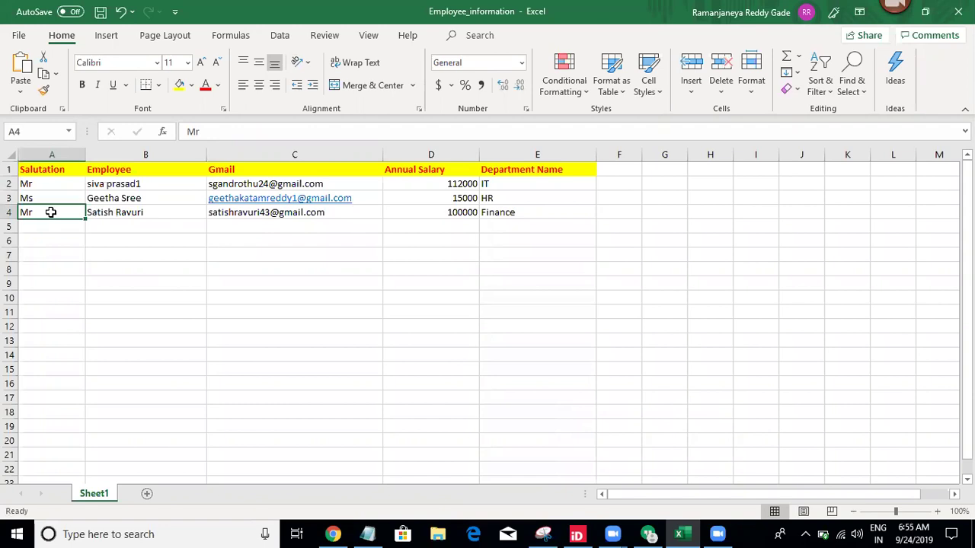
pyautogui.doubleClick(50, 213)
pyautogui.write('1')
pyautogui.click(200, 338)
pyautogui.hotkey('ctrl', 's')
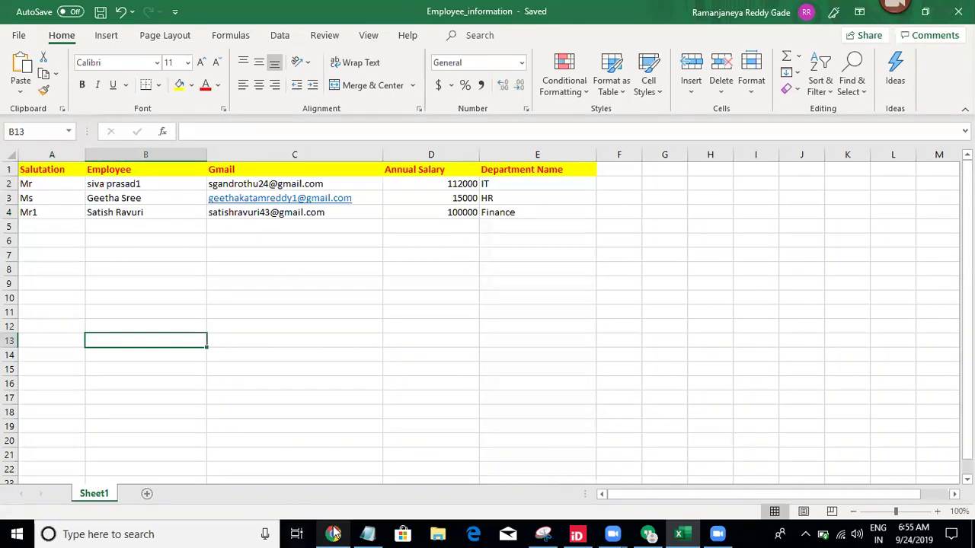
# Back in the ServiceNow emp info tm transform map, set the choice action of the u_salutation field map to ignore.
pyautogui.click(334, 534)
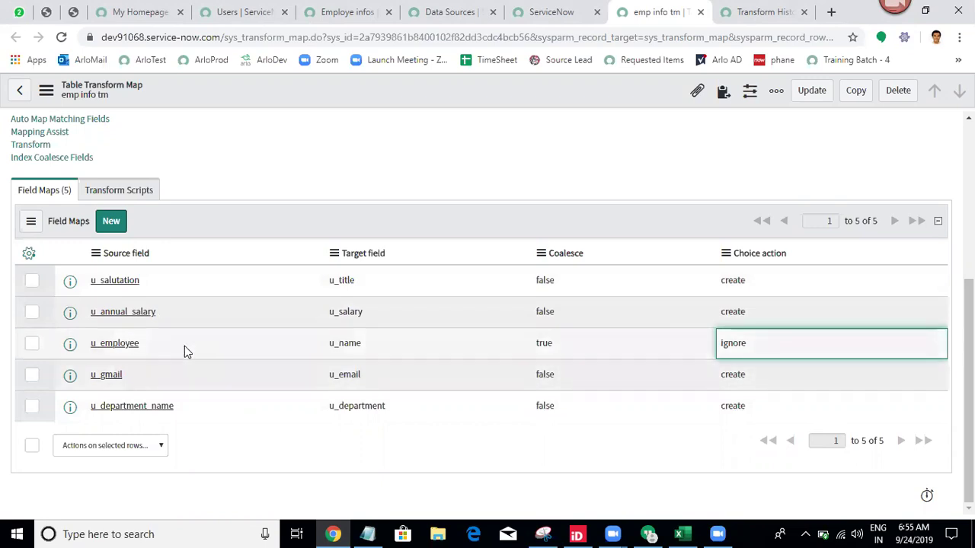
pyautogui.click(816, 281)
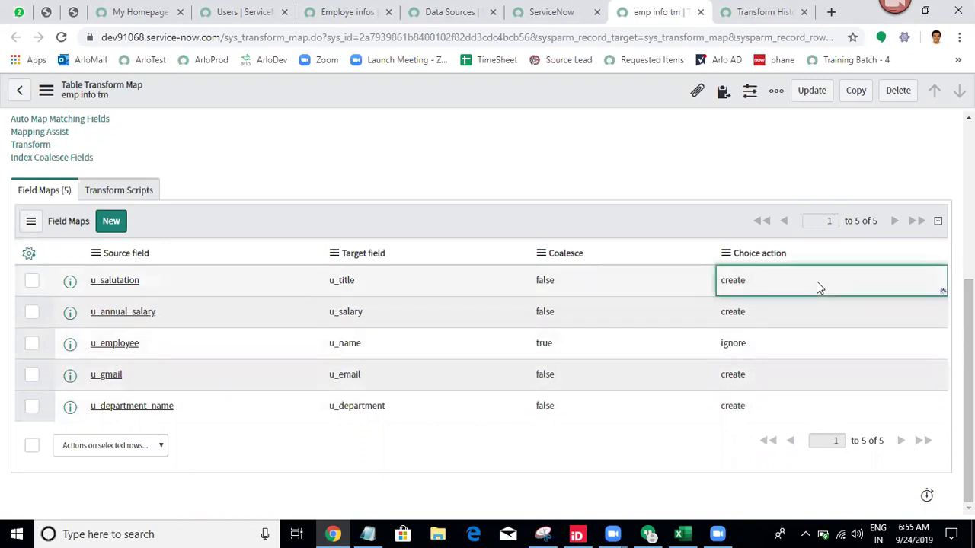
pyautogui.click(736, 288)
pyautogui.click(735, 288)
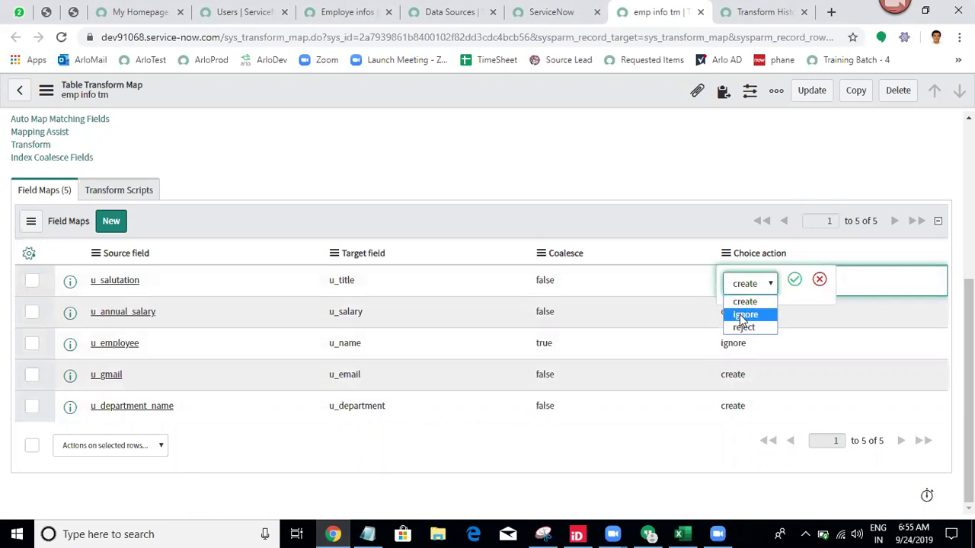
pyautogui.click(742, 316)
pyautogui.click(794, 281)
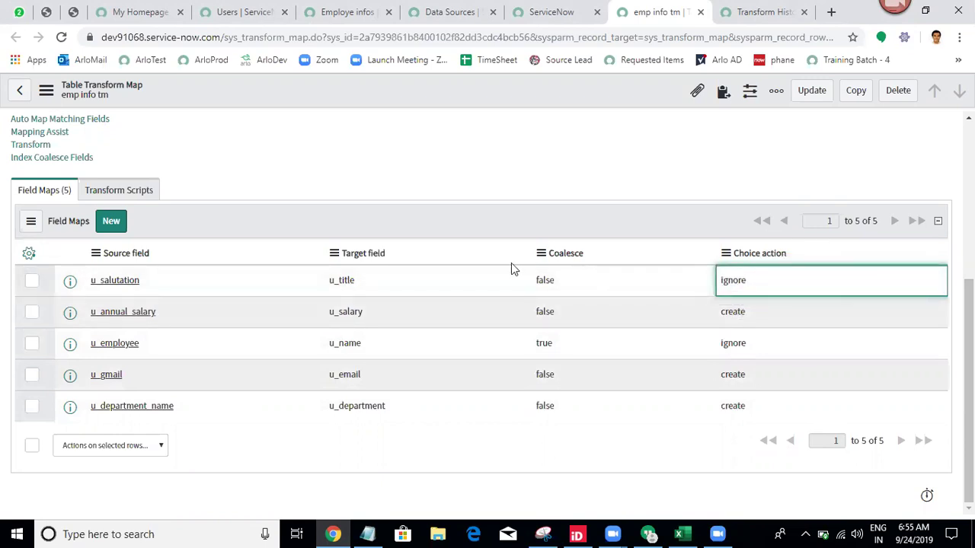
# Set the choice action of the coalesced u_employee field map to reject.
pyautogui.click(747, 347)
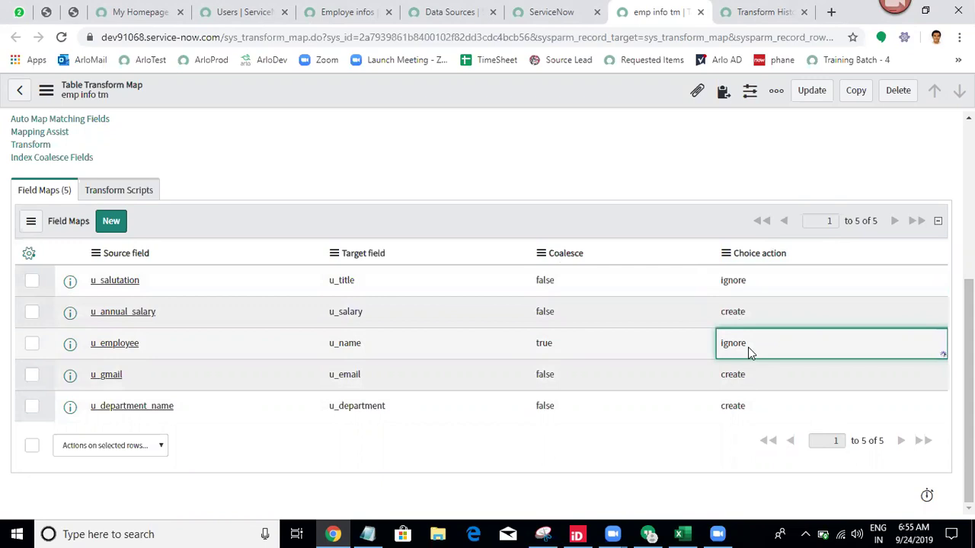
pyautogui.click(748, 348)
pyautogui.click(748, 346)
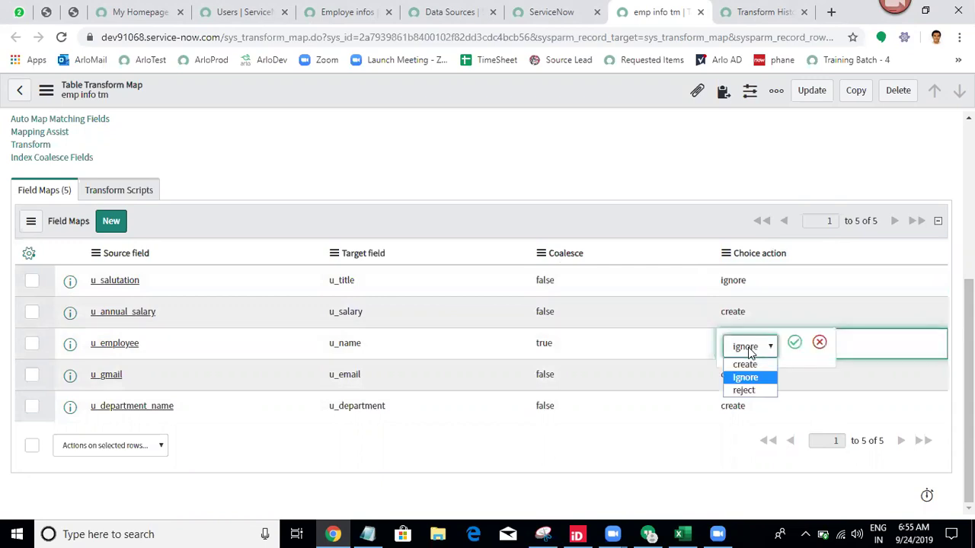
pyautogui.click(744, 390)
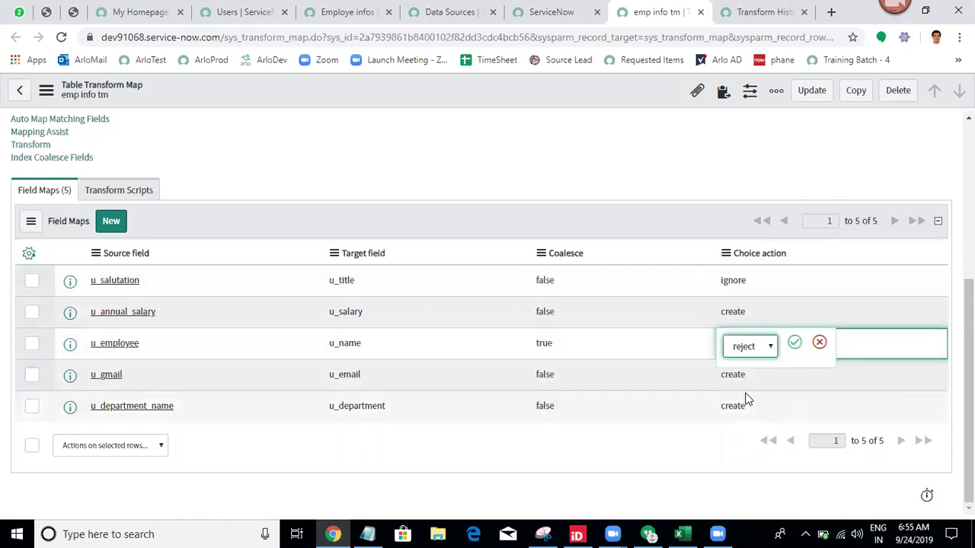
pyautogui.click(794, 353)
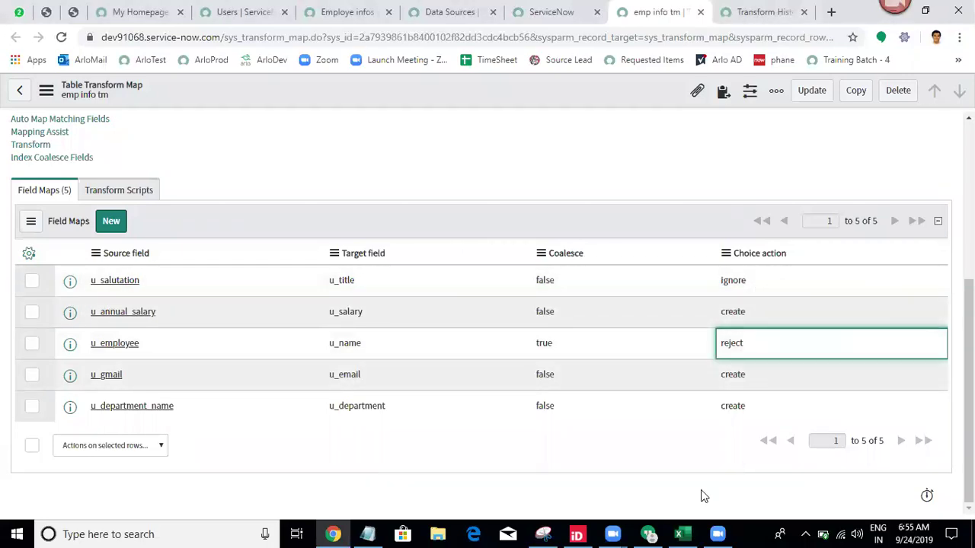
# Switch to the Employee_information Excel workbook and check the Salutation value in cell A4.
pyautogui.hotkey('alt', 'Tab')
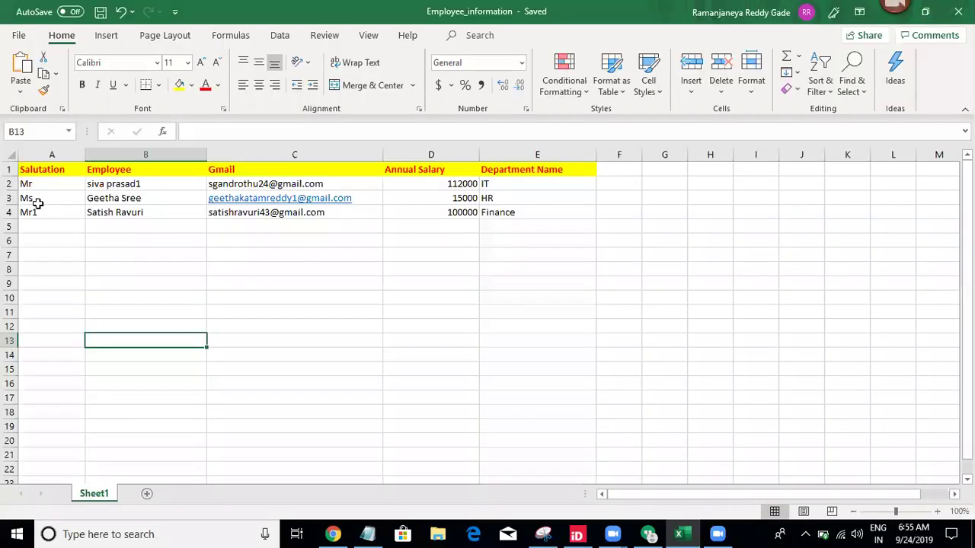
pyautogui.doubleClick(36, 212)
pyautogui.click(126, 287)
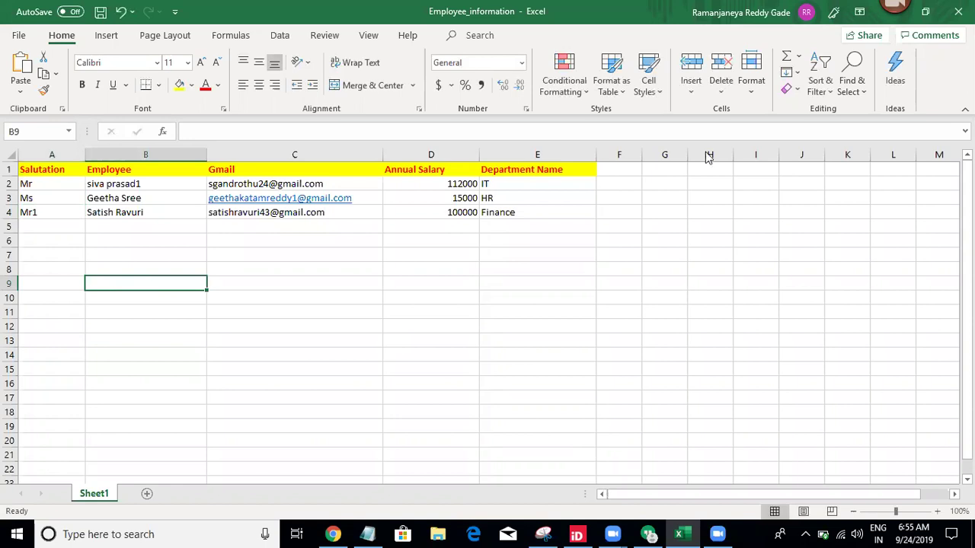
# Switch back to ServiceNow in the browser, reload the transform map, and close every tab after the Data Sources list.
pyautogui.hotkey('alt', 'Tab')
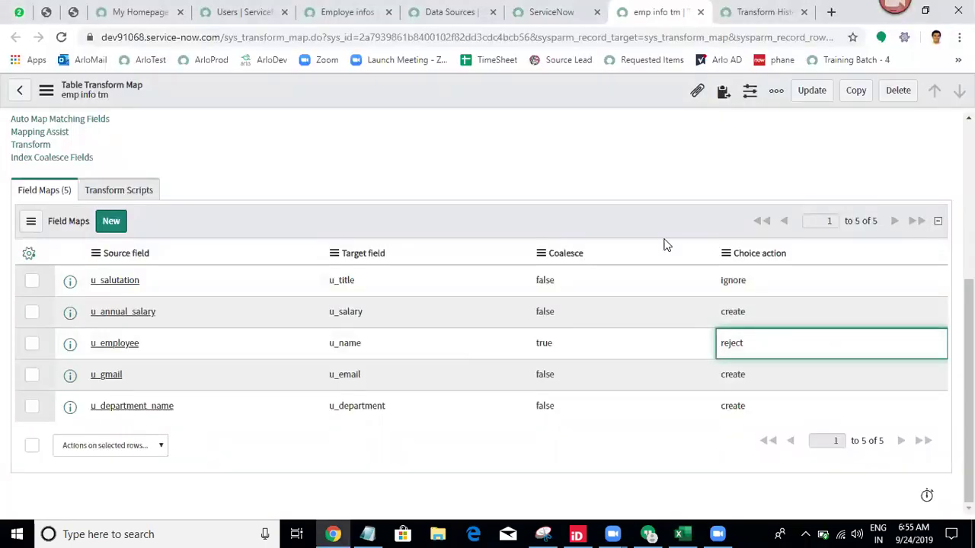
pyautogui.press('F5')
pyautogui.click(450, 11)
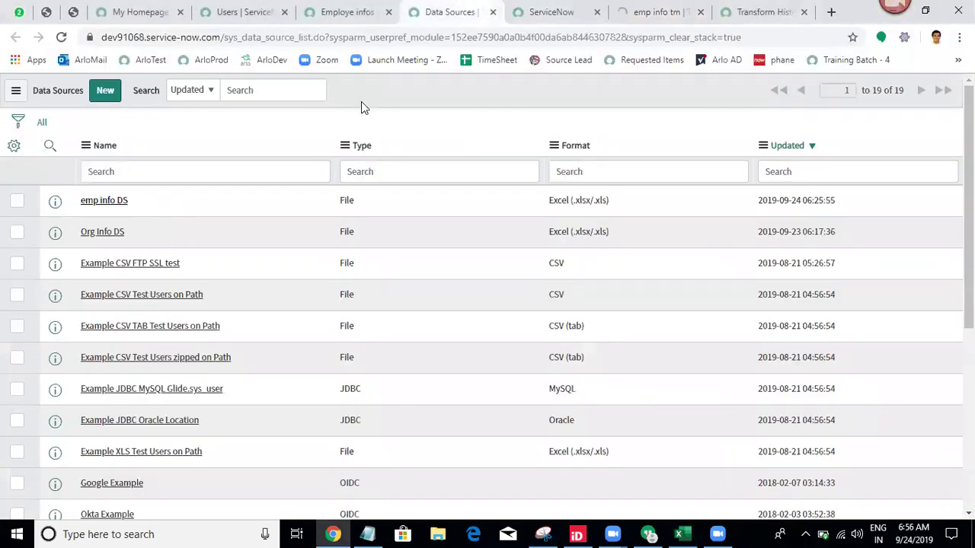
pyautogui.click(525, 9)
pyautogui.click(438, 6)
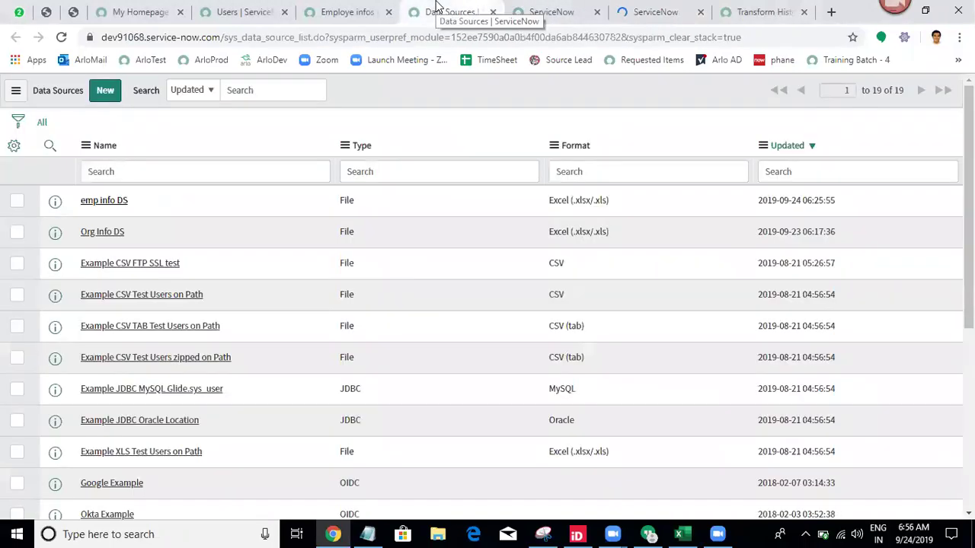
pyautogui.rightClick(437, 6)
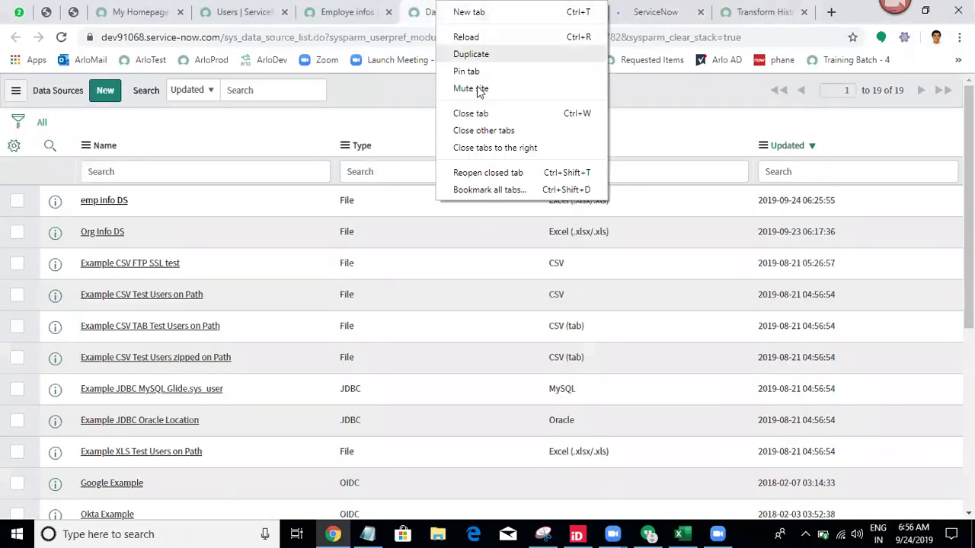
pyautogui.click(500, 153)
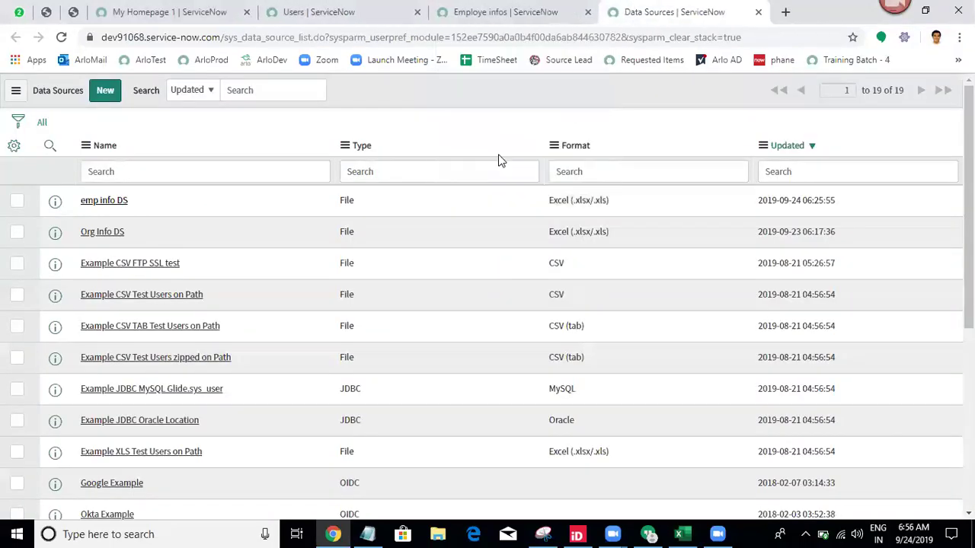
# Open the emp info DS data source in a new tab and remove its attached Employee_information.xlsx file.
pyautogui.middleClick(110, 201)
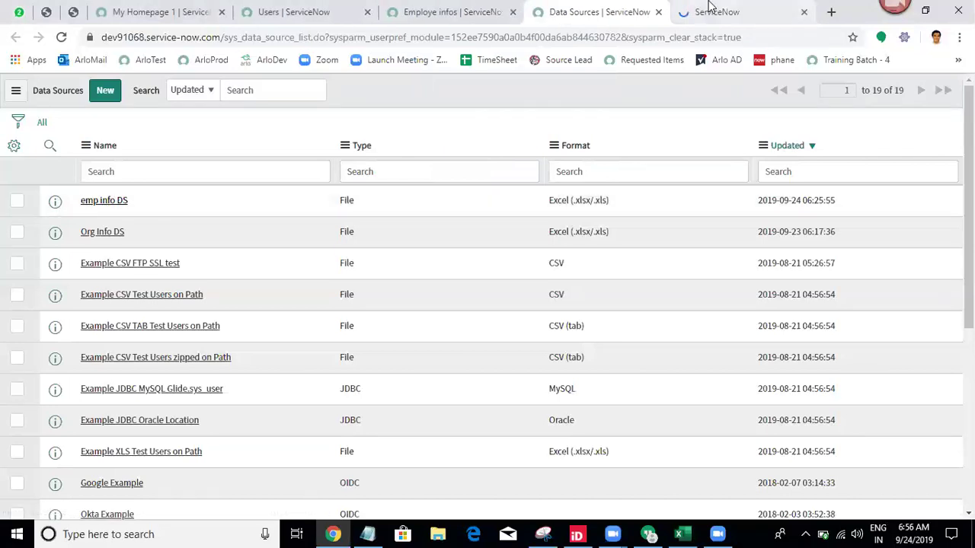
pyautogui.click(708, 11)
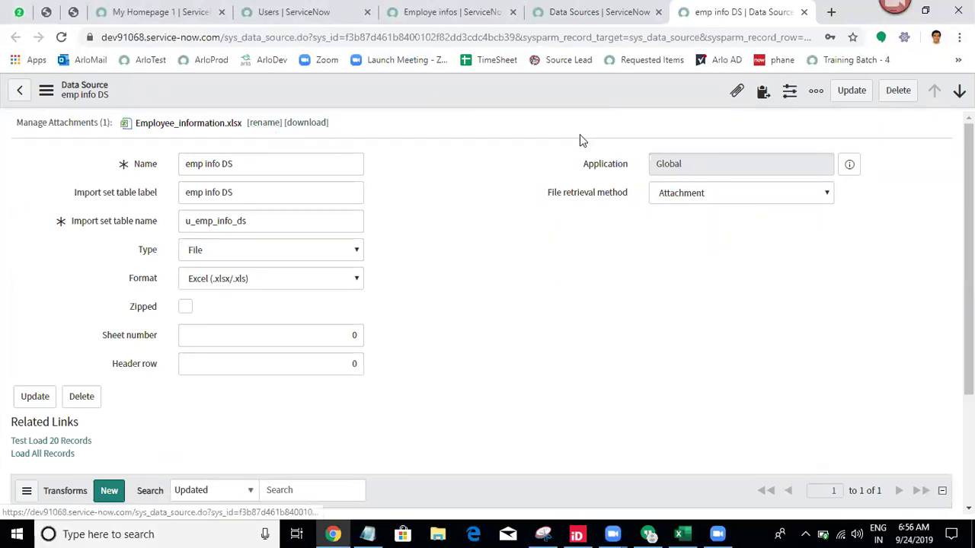
pyautogui.click(734, 93)
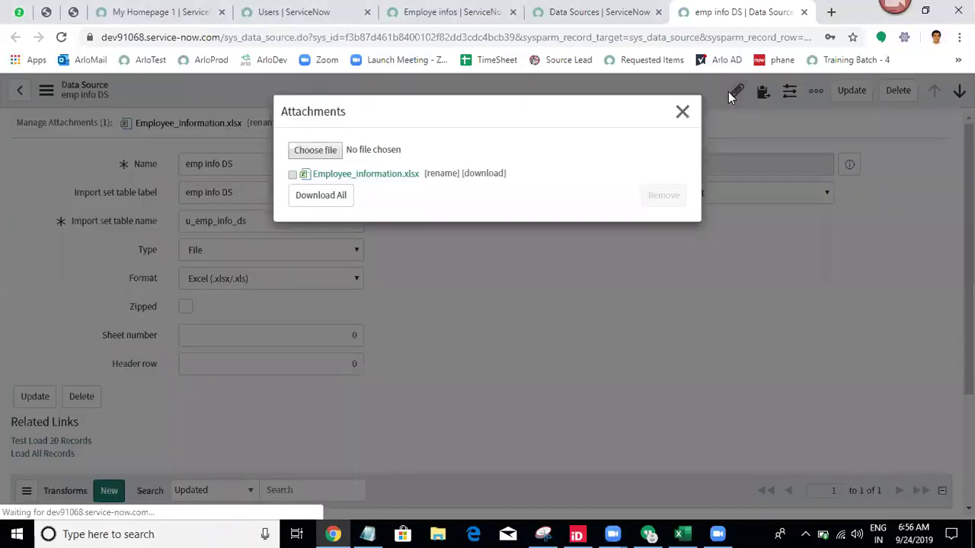
pyautogui.click(292, 175)
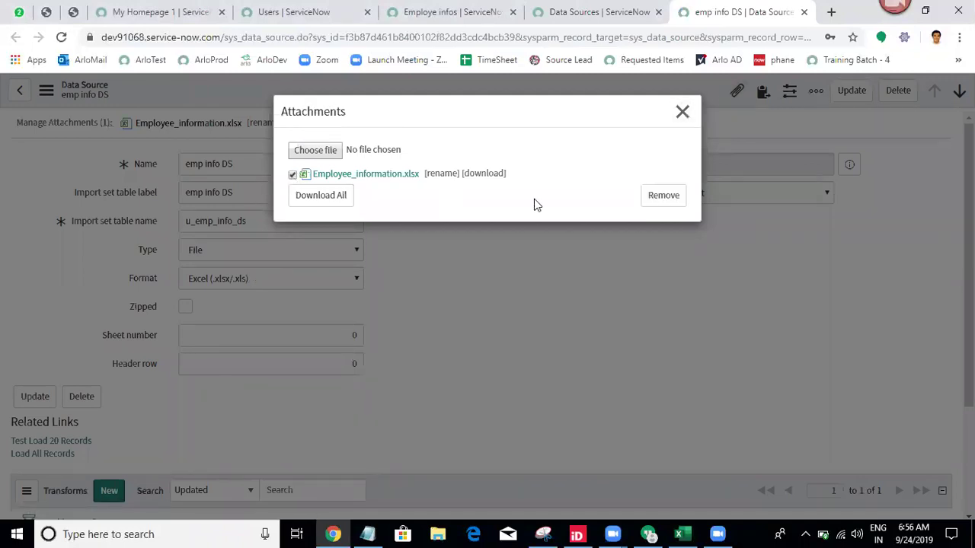
pyautogui.click(665, 198)
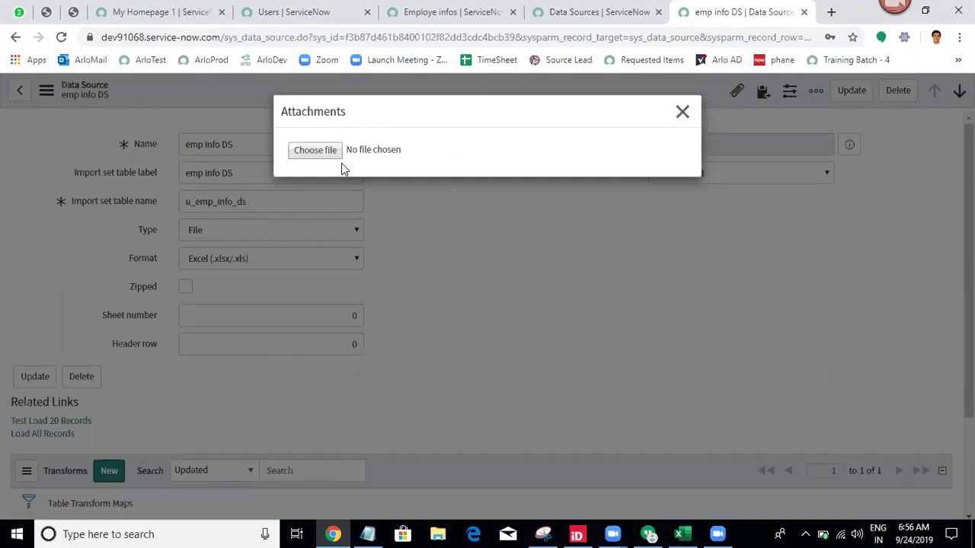
# Attach the updated Employee_information.xlsx from the Desktop to the emp info DS data source and save the record.
pyautogui.click(314, 152)
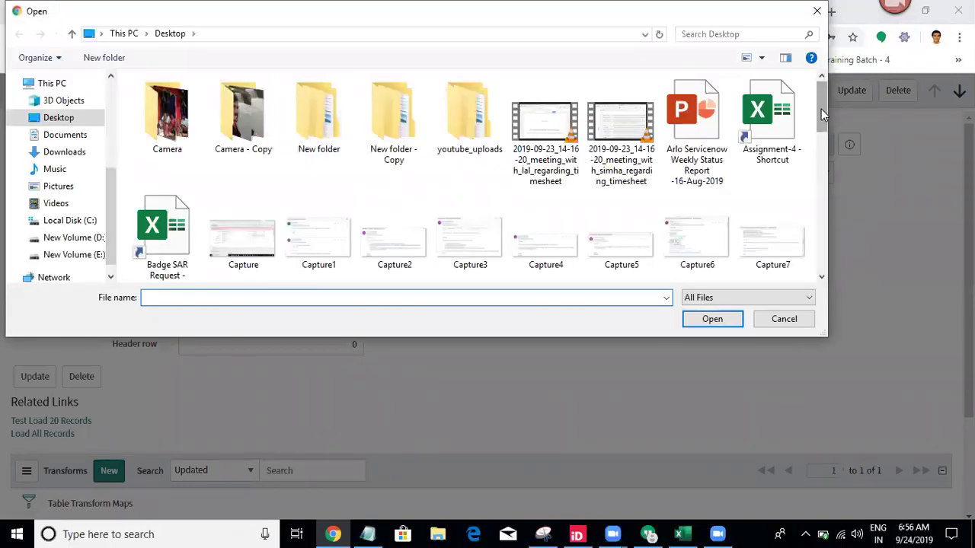
pyautogui.moveTo(821, 109); pyautogui.dragTo(828, 146)
pyautogui.doubleClick(373, 200)
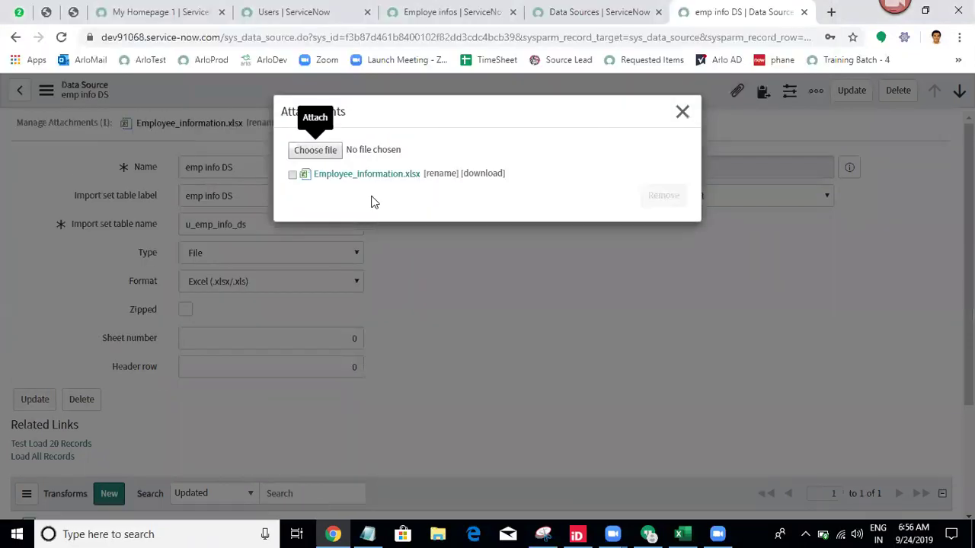
pyautogui.click(683, 112)
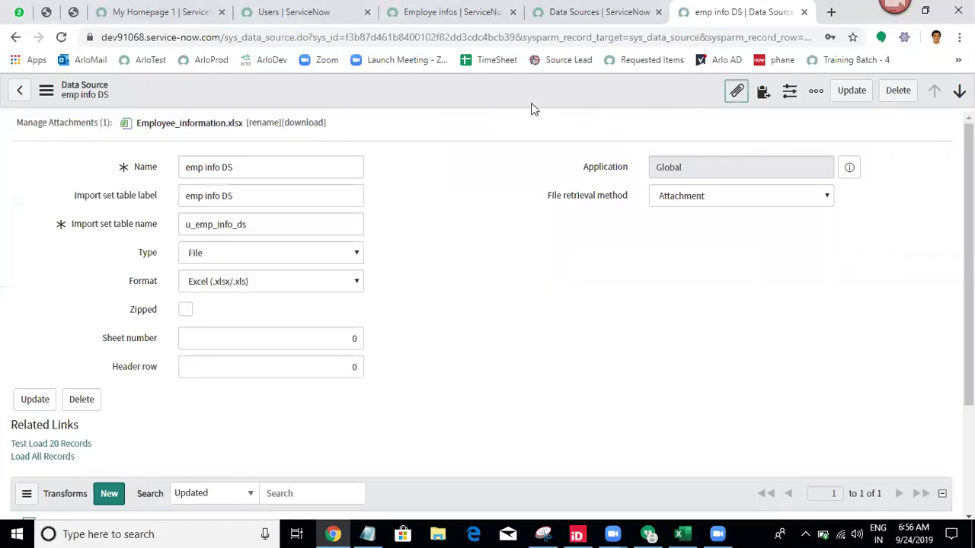
pyautogui.rightClick(510, 86)
pyautogui.click(512, 88)
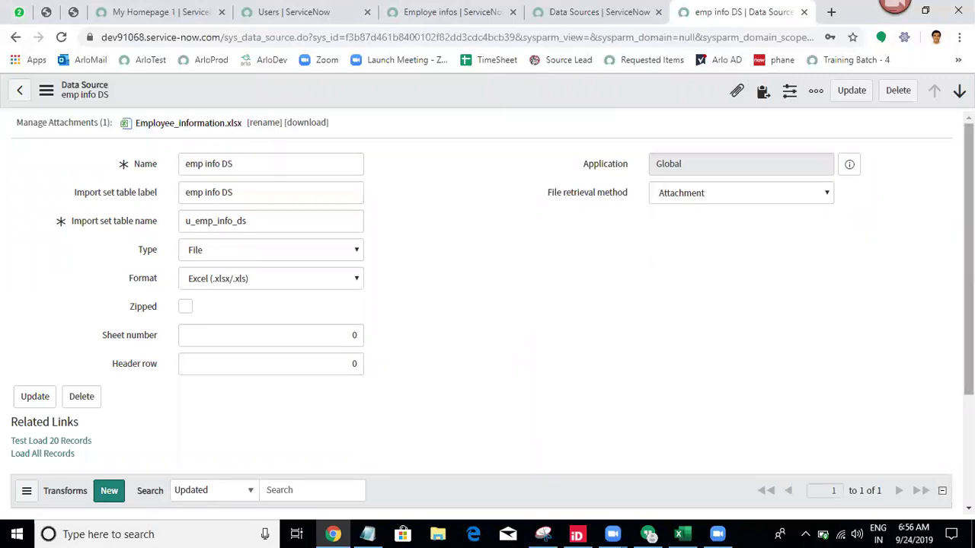
# Load all records from the emp info DS data source and transform the import set with the emp info tm map.
pyautogui.scroll(-3, 509, 337)
pyautogui.click(18, 296)
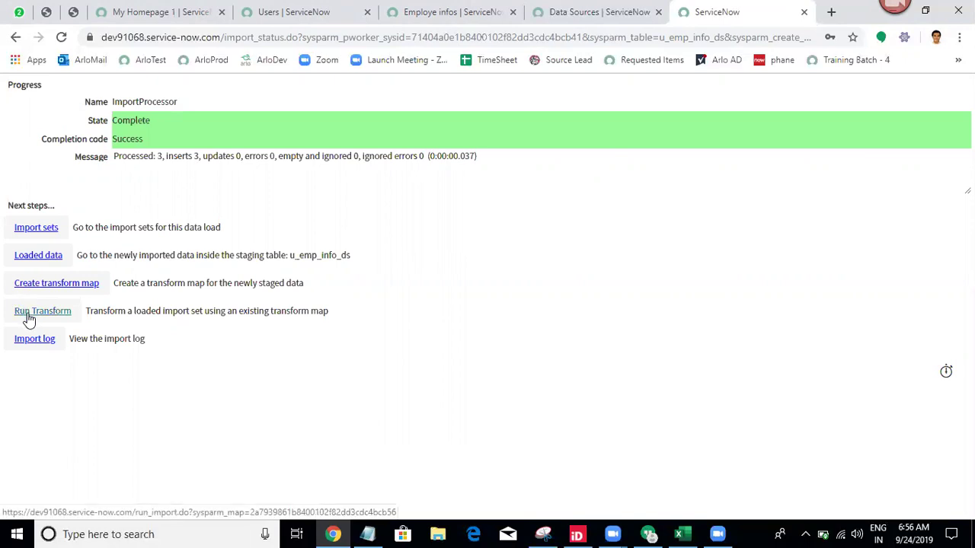
pyautogui.click(26, 313)
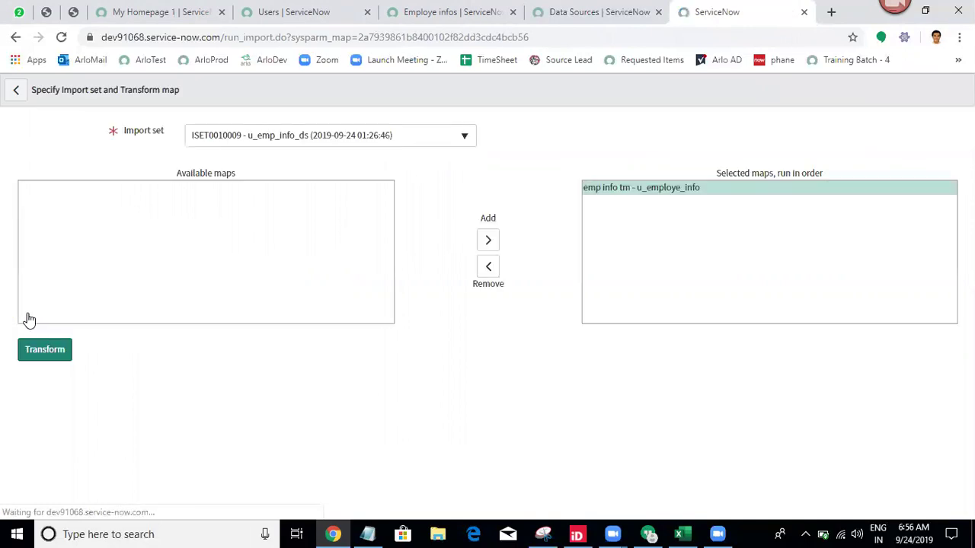
pyautogui.click(54, 360)
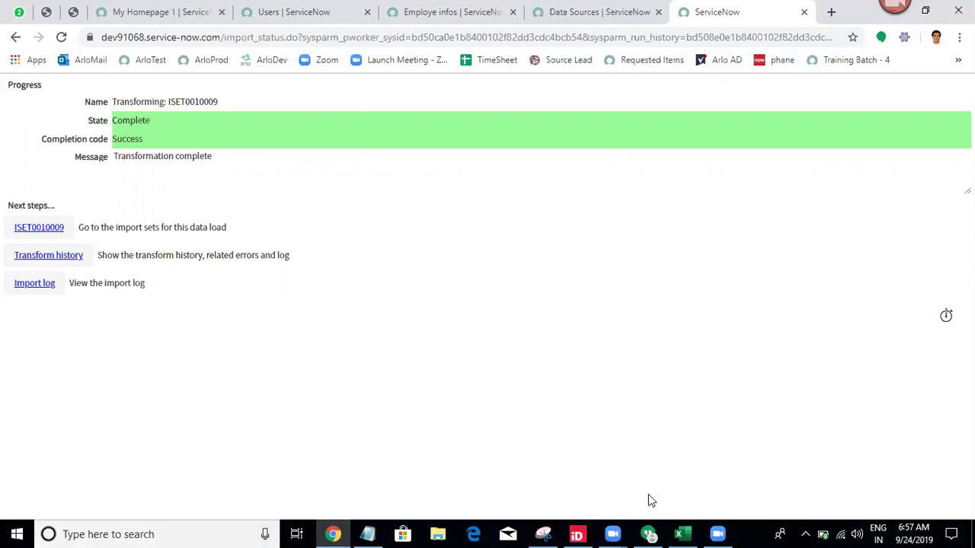
# Switch to the Employee_information workbook and review rows 2 to 4, examining the Employee and Salutation values in row 4.
pyautogui.click(680, 534)
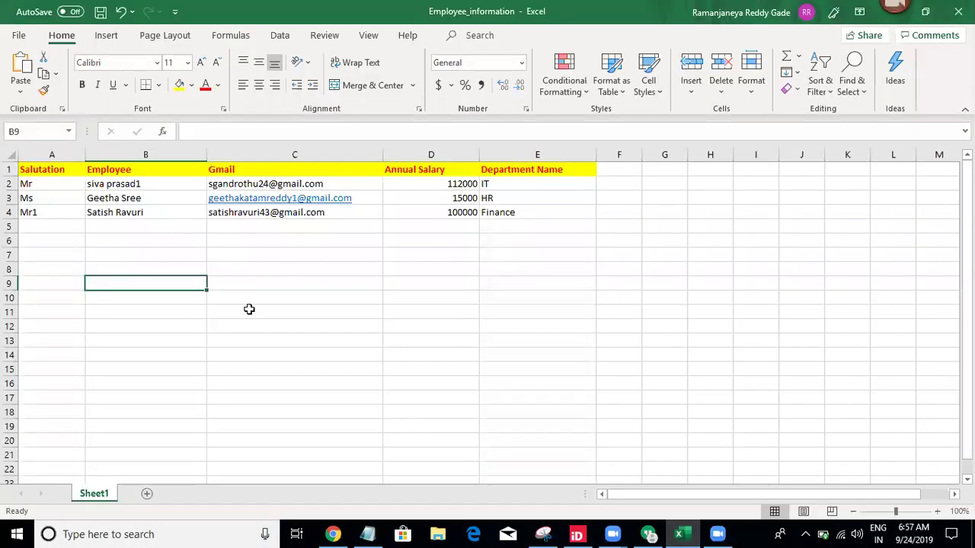
pyautogui.click(10, 184)
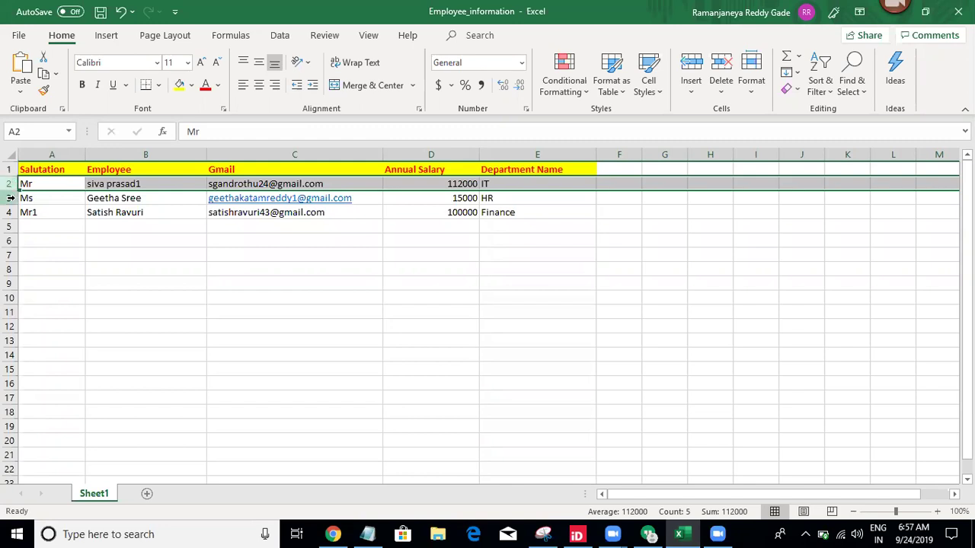
pyautogui.click(11, 198)
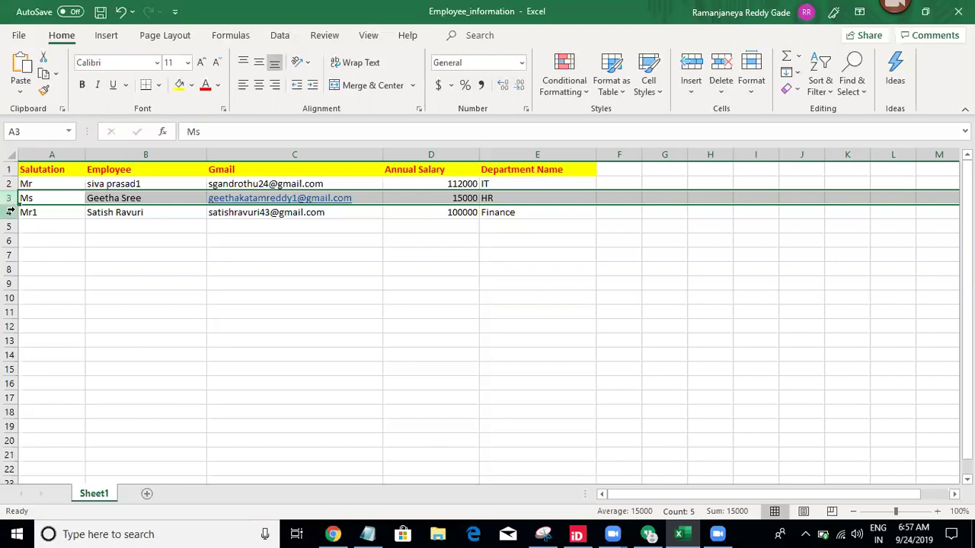
pyautogui.click(10, 211)
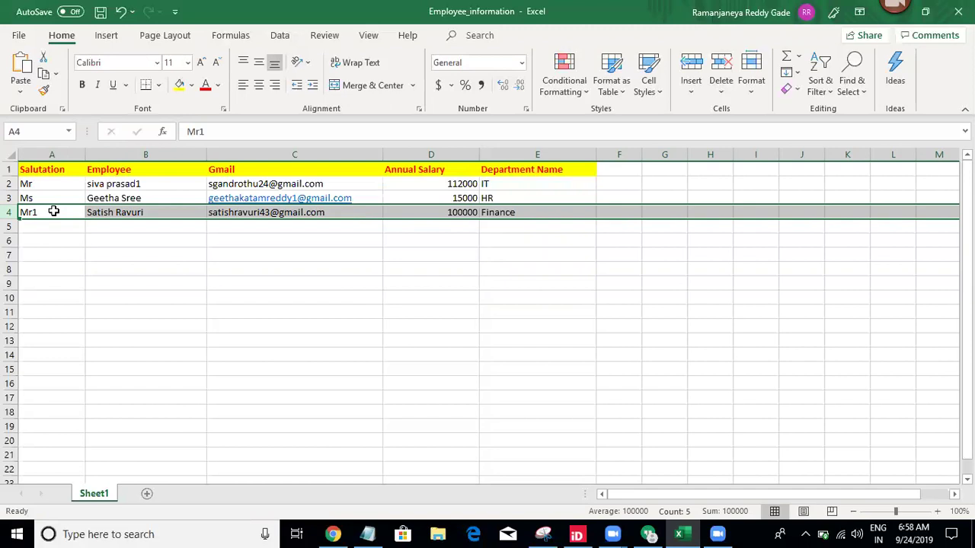
pyautogui.click(130, 273)
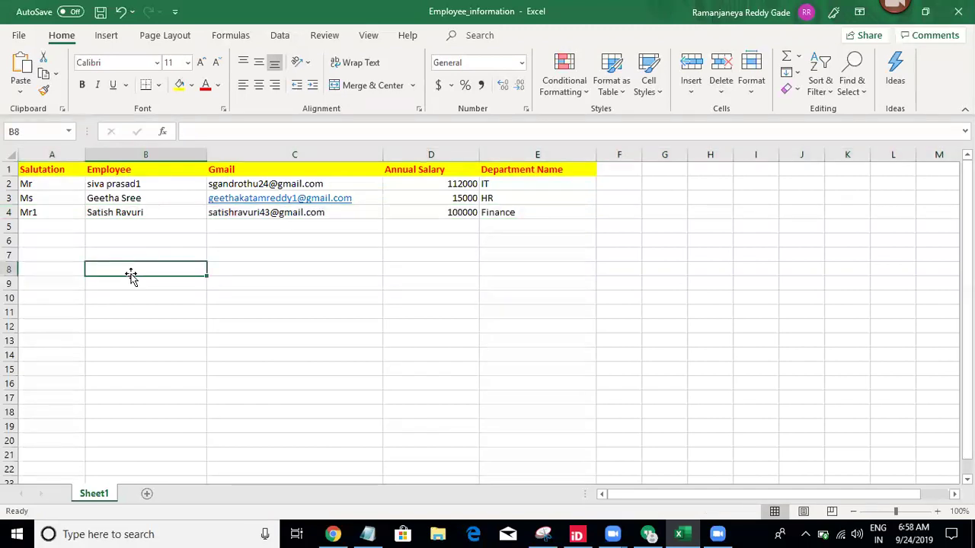
pyautogui.click(125, 214)
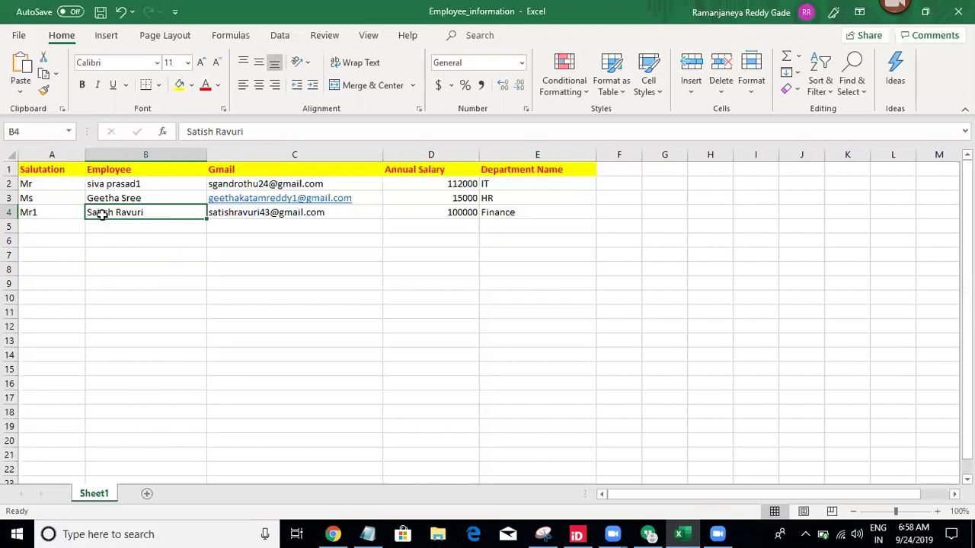
pyautogui.click(156, 255)
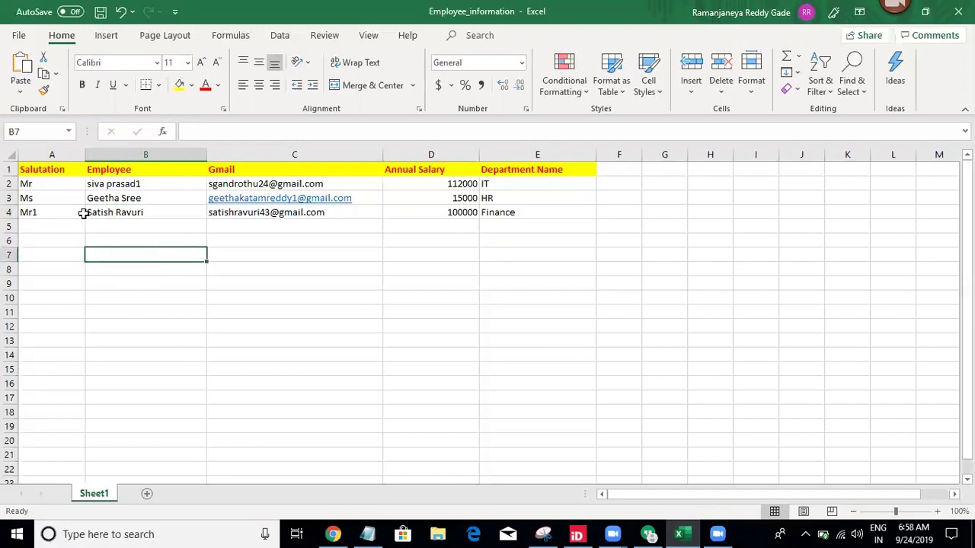
pyautogui.click(55, 214)
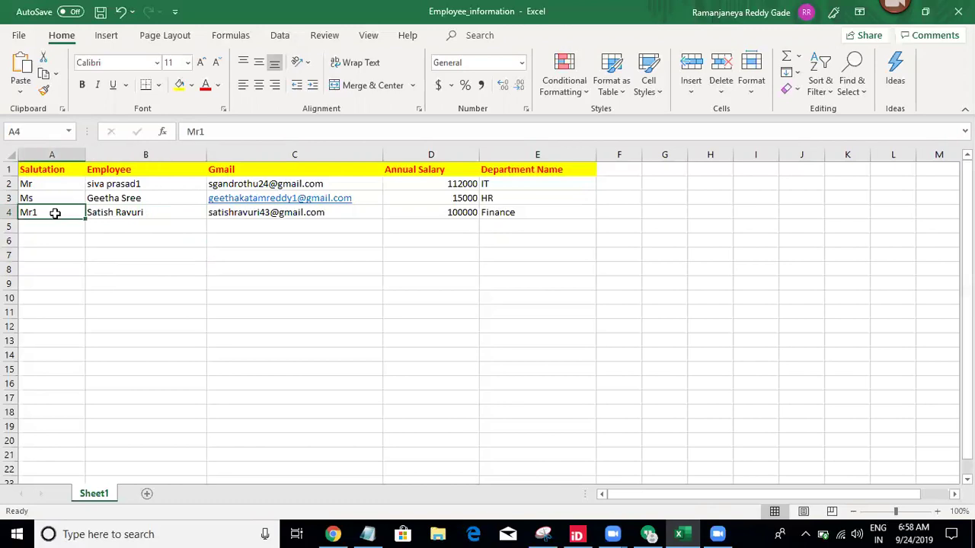
pyautogui.click(169, 280)
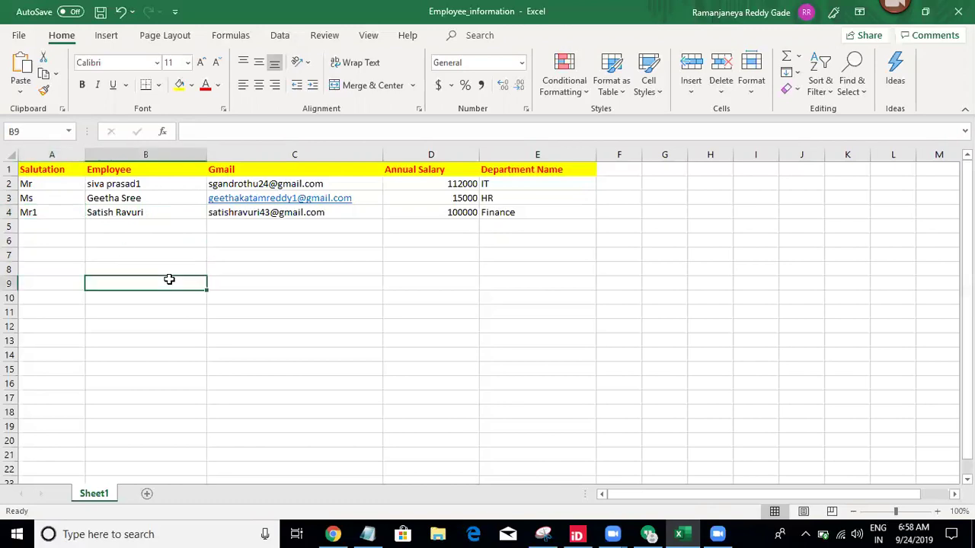
# Return to ServiceNow in the browser and refresh the unfiltered Employe infos list to examine the records after the transform.
pyautogui.click(332, 533)
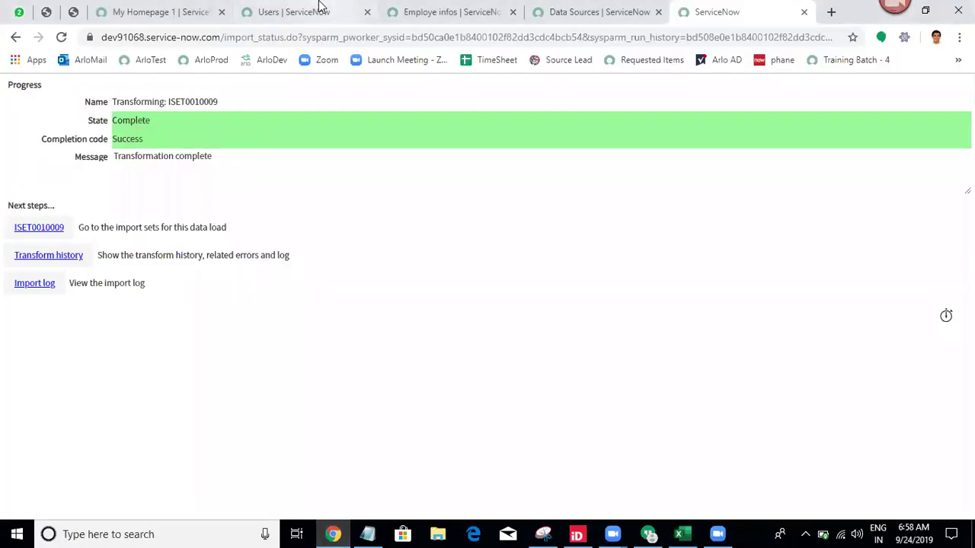
pyautogui.click(447, 9)
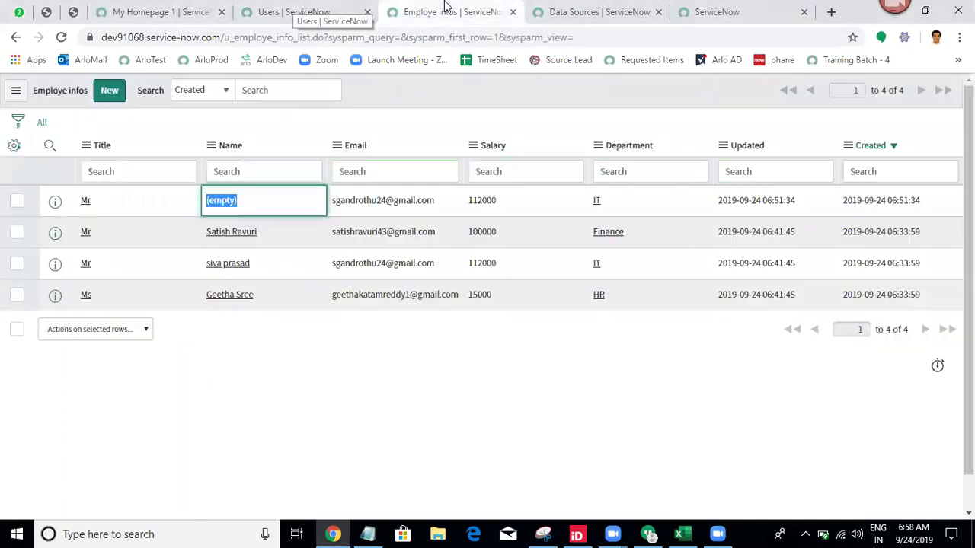
pyautogui.click(42, 124)
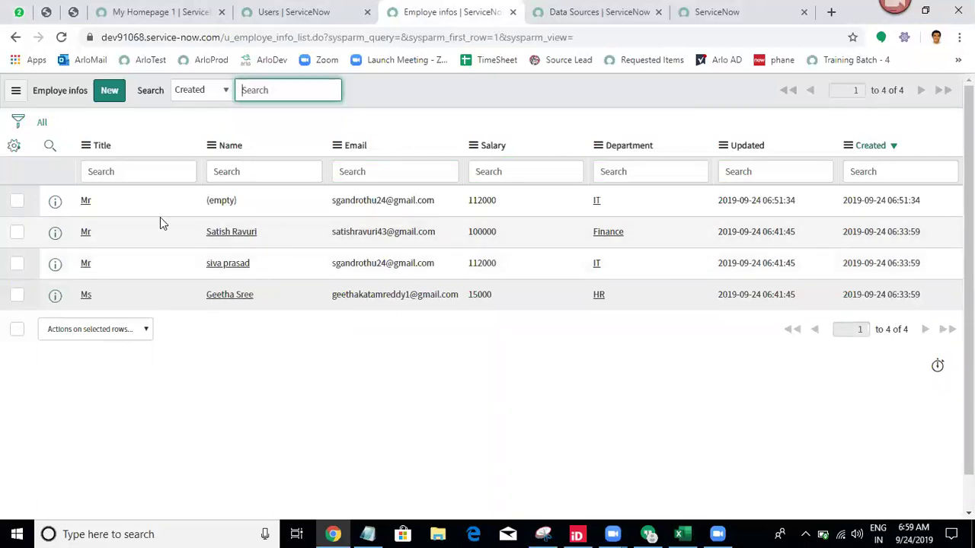
# Delete the Employe infos record that has an empty Name and confirm the deletion.
pyautogui.click(16, 202)
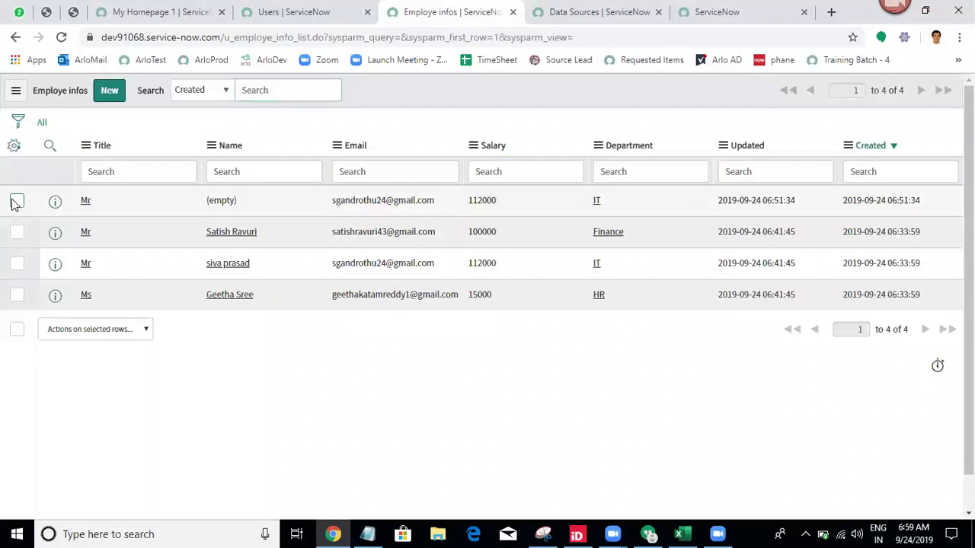
pyautogui.click(75, 337)
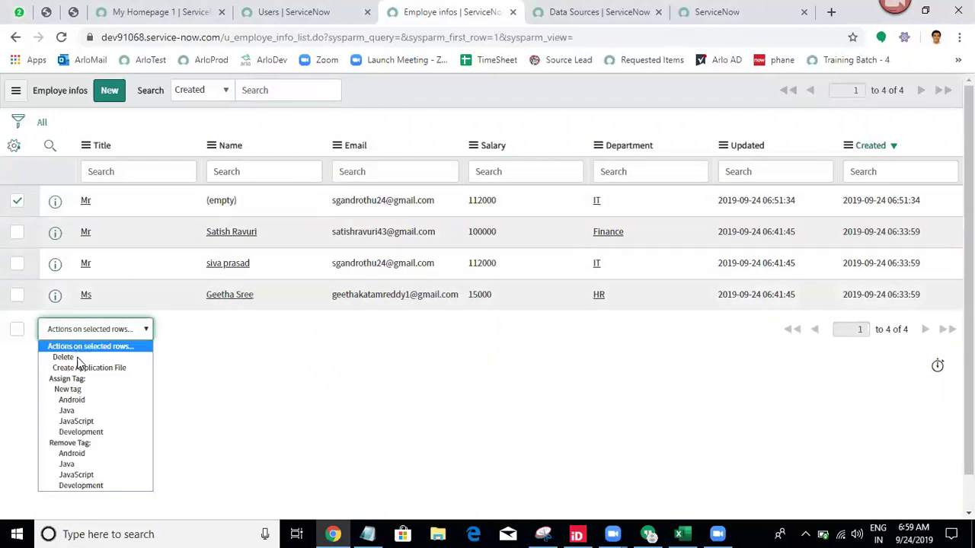
pyautogui.click(79, 356)
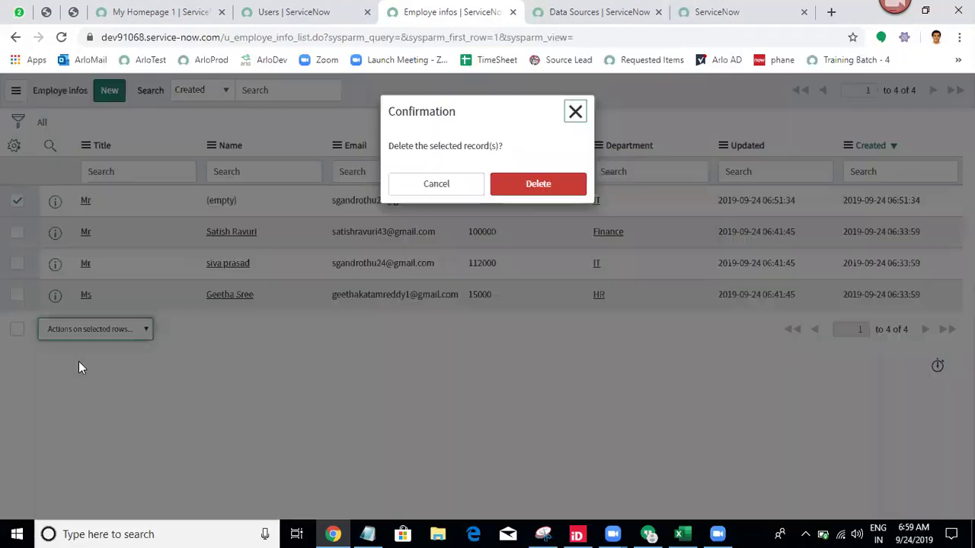
pyautogui.click(545, 189)
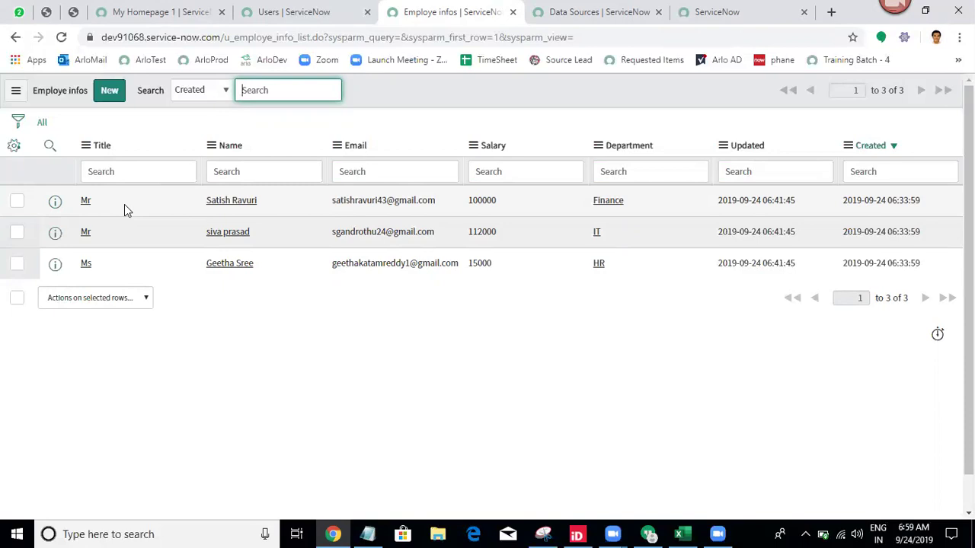
# Set the Title of the Finance employee's record in the Employe infos list to -- None -- and save it.
pyautogui.click(206, 400)
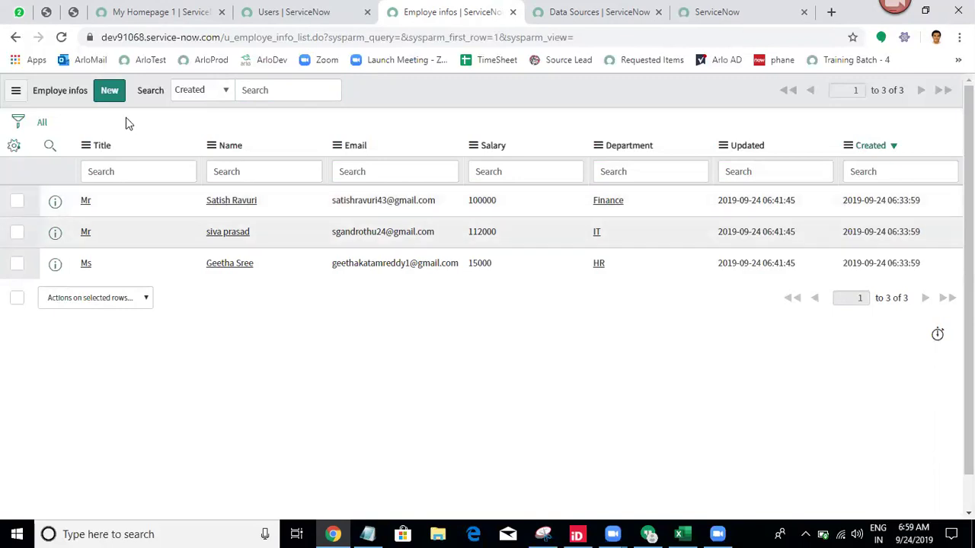
pyautogui.click(140, 200)
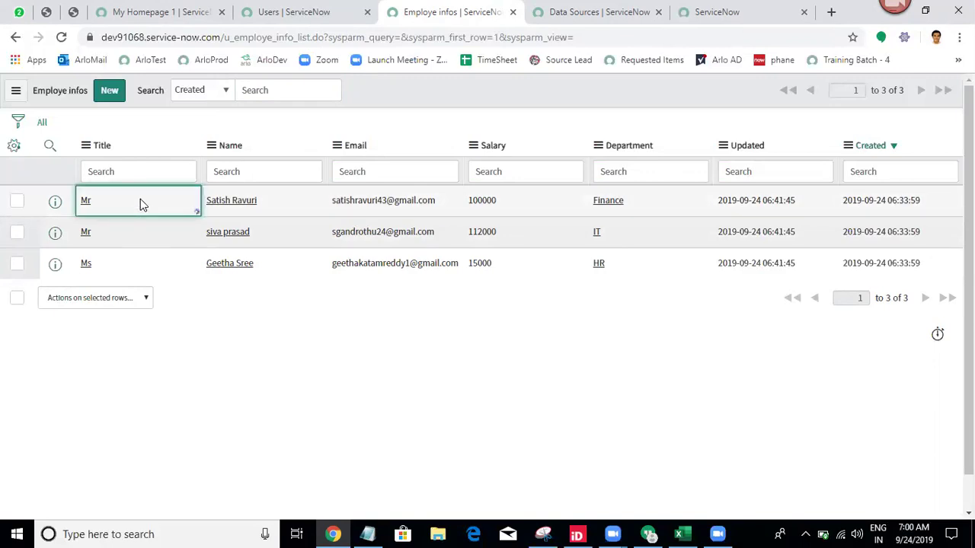
pyautogui.doubleClick(123, 207)
pyautogui.click(124, 209)
pyautogui.click(117, 222)
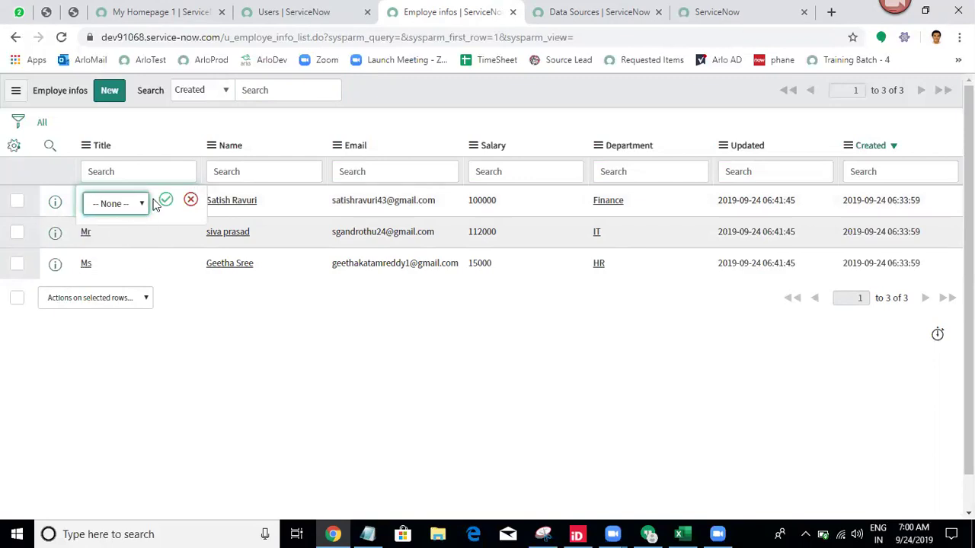
pyautogui.click(165, 201)
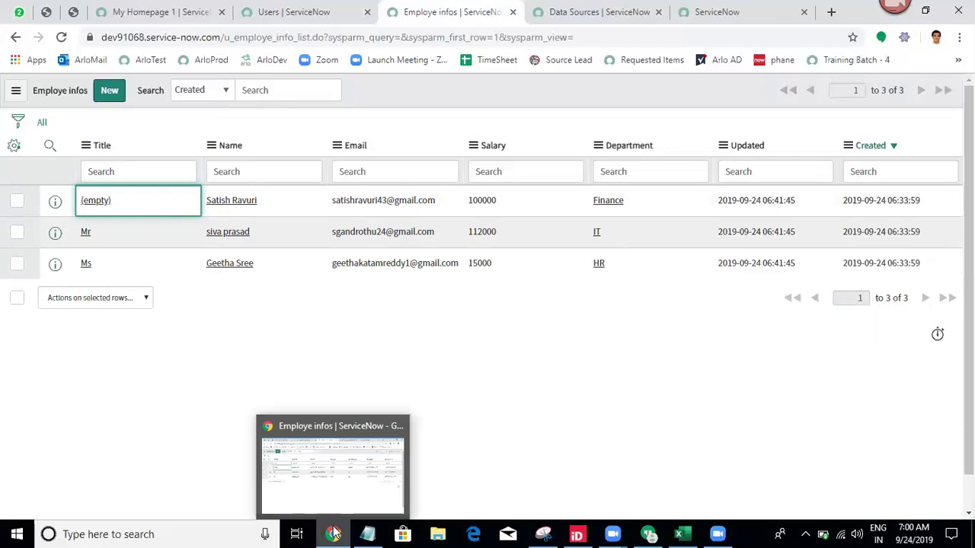
# Glance at the Employee_information workbook, open the emp info DS data source in a separate tab, and close the old transform progress tab.
pyautogui.hotkey('alt', 'Tab')
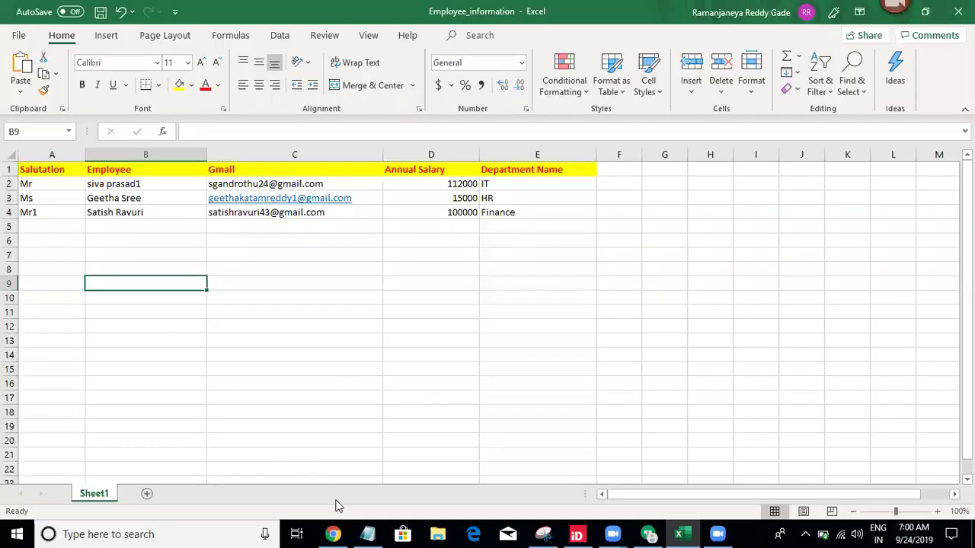
pyautogui.hotkey('alt', 'Tab')
pyautogui.click(579, 6)
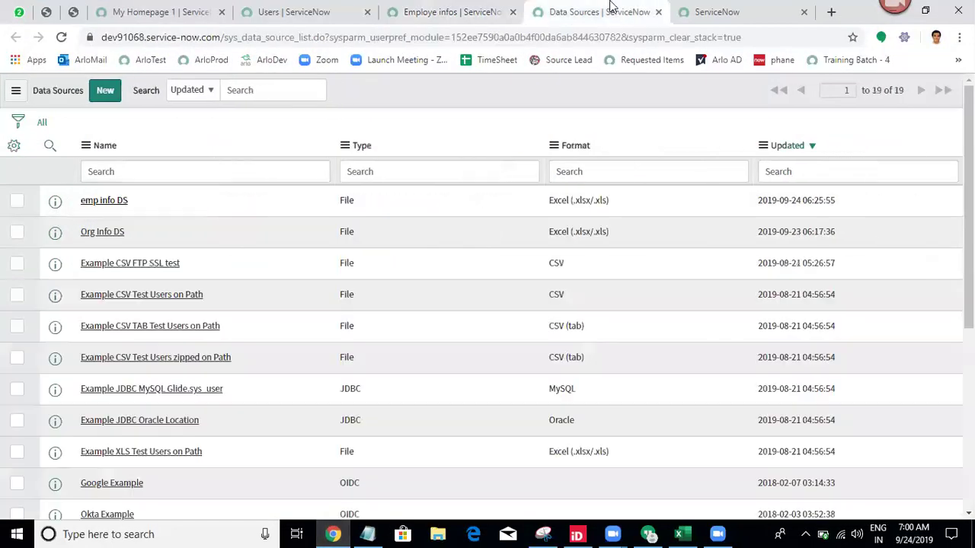
pyautogui.middleClick(93, 202)
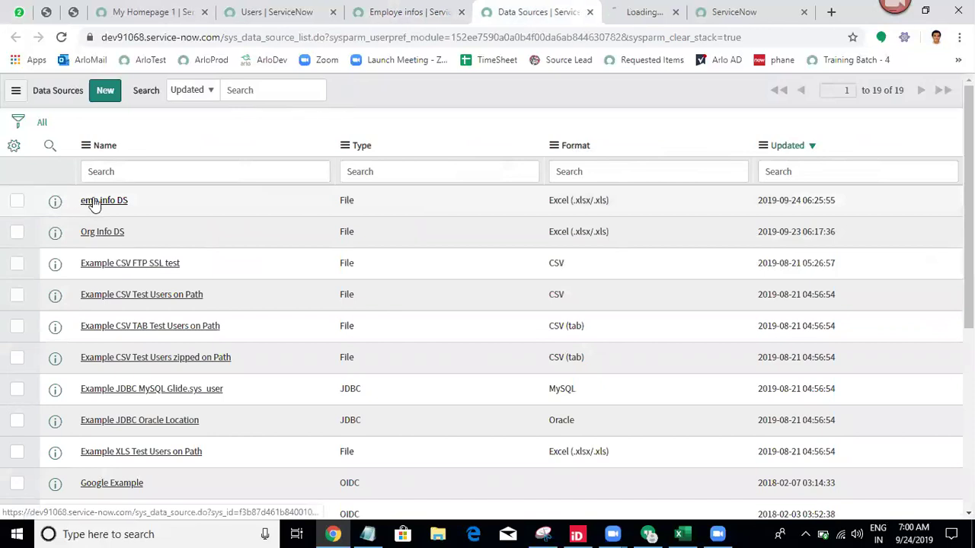
pyautogui.click(670, 6)
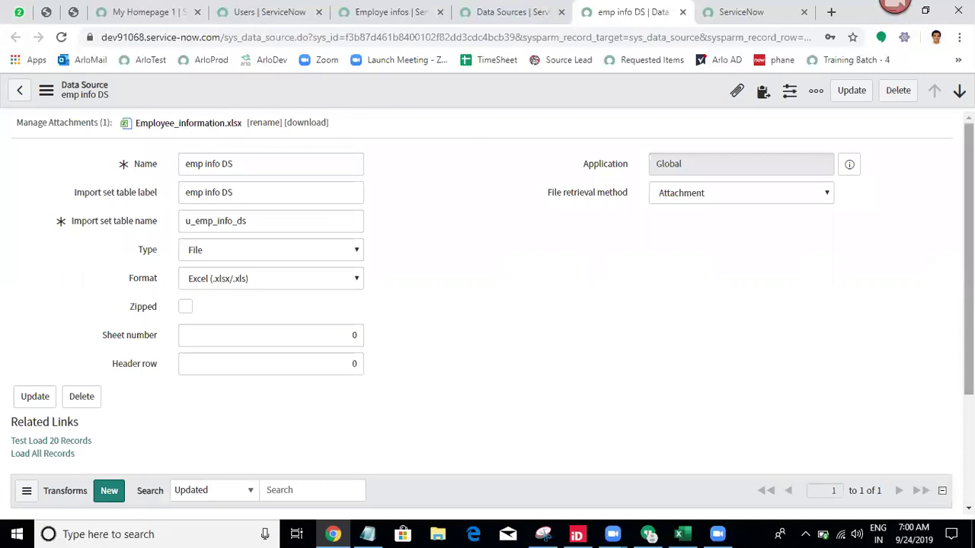
pyautogui.scroll(-2, 654, 273)
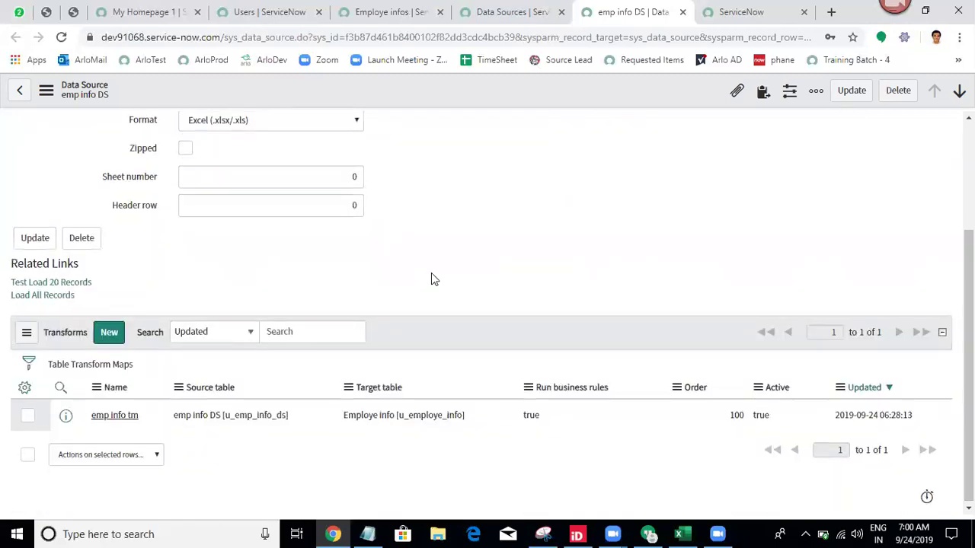
pyautogui.click(733, 9)
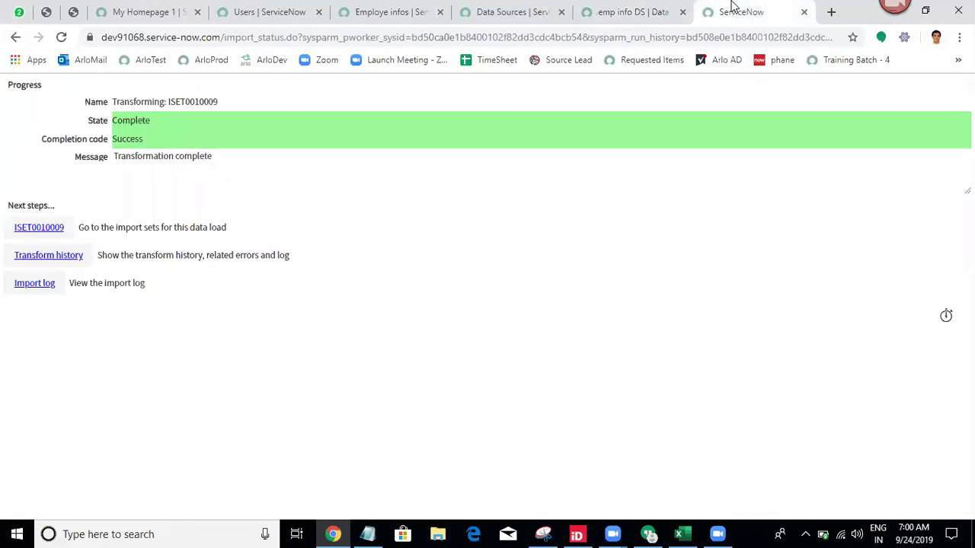
pyautogui.click(803, 11)
# Load all records from emp info DS and run the emp info tm transform map on import set ISET0010010.
pyautogui.click(43, 296)
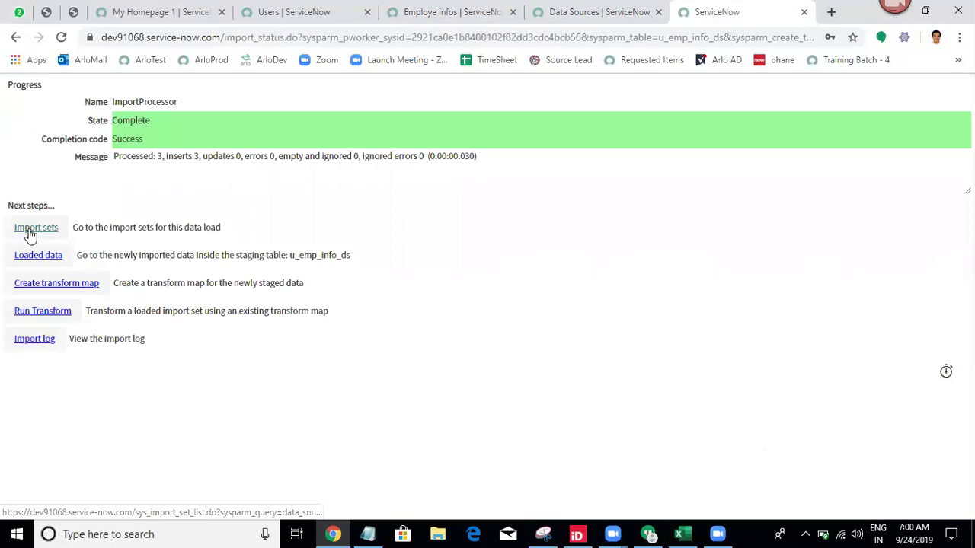
pyautogui.click(25, 316)
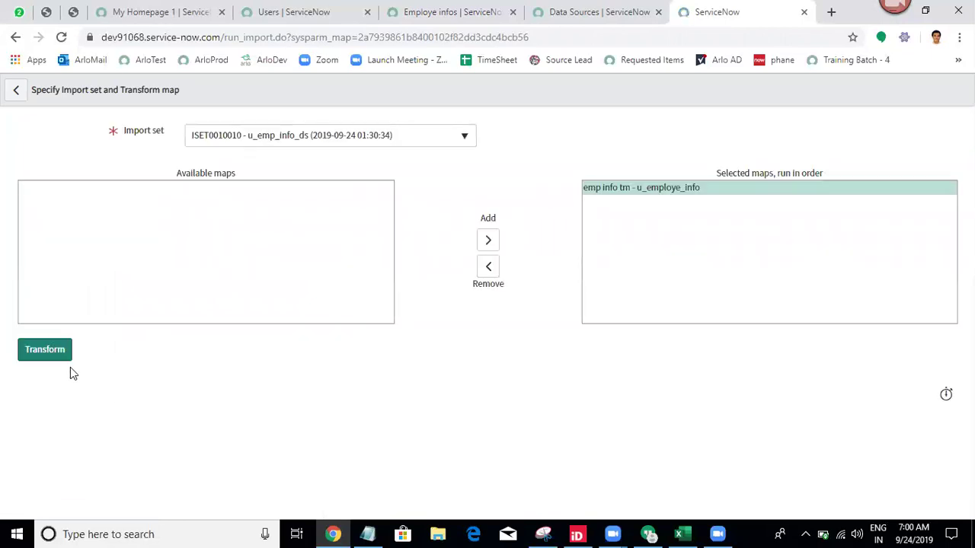
pyautogui.click(30, 352)
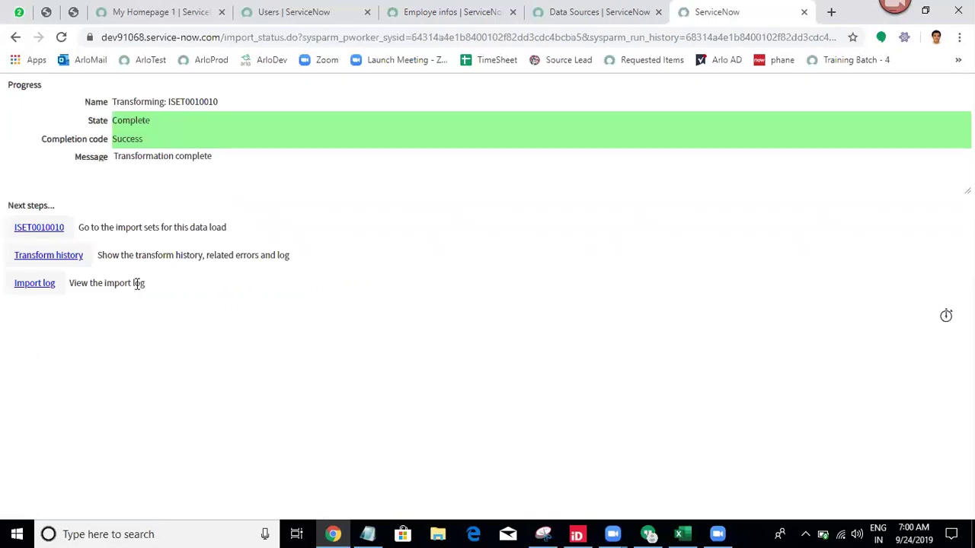
# Open the transform history and import set ISET0010010 in separate tabs and examine the history's Total, Ignored and Skipped counts.
pyautogui.middleClick(65, 255)
pyautogui.middleClick(12, 231)
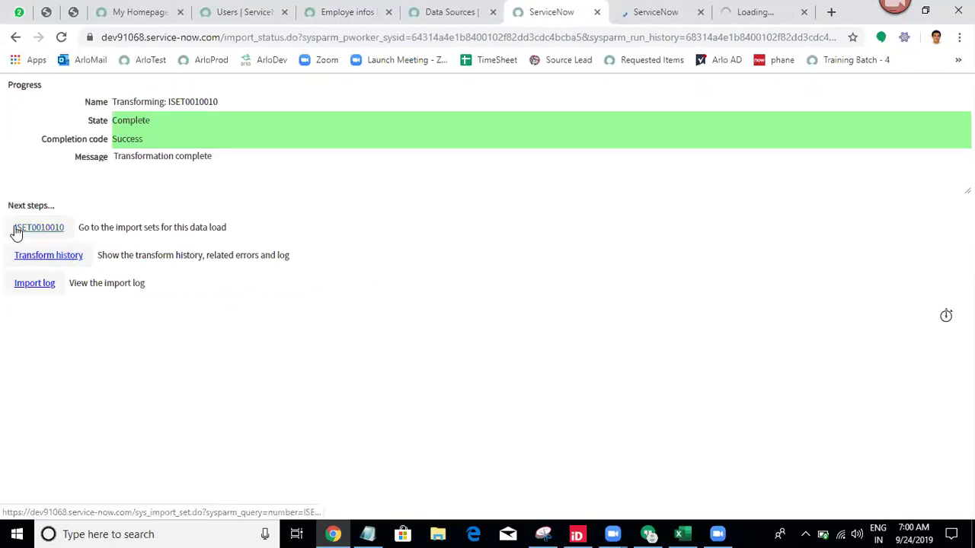
pyautogui.click(670, 11)
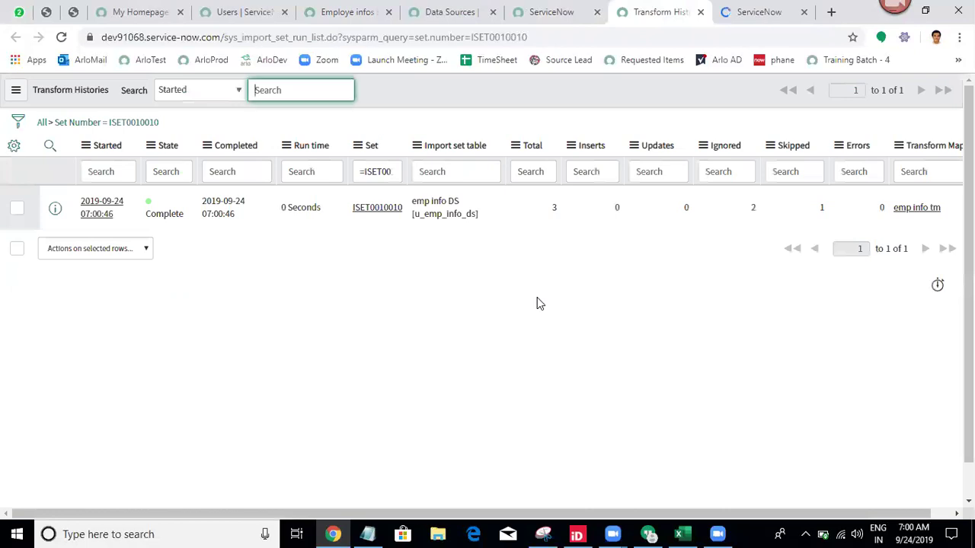
pyautogui.moveTo(540, 211); pyautogui.dragTo(581, 207)
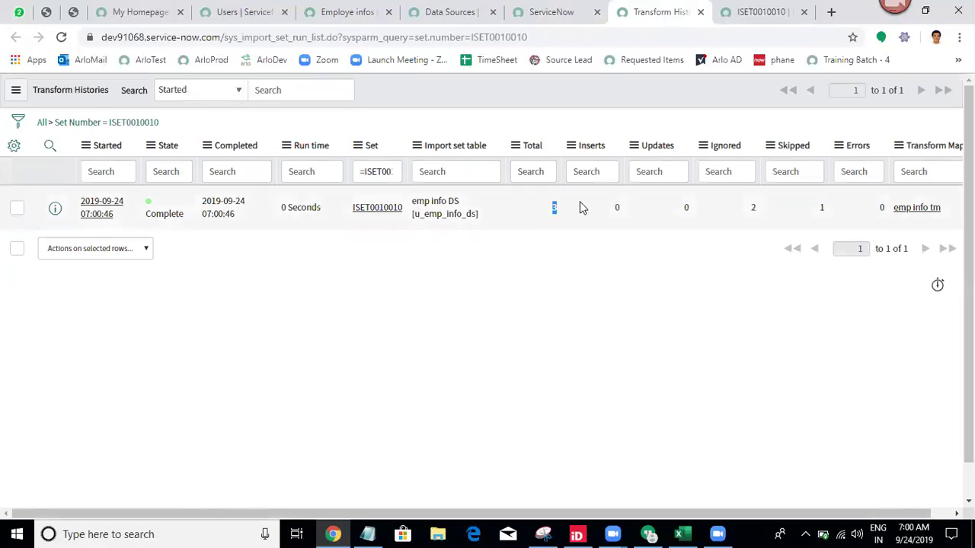
pyautogui.click(633, 313)
pyautogui.moveTo(740, 211); pyautogui.dragTo(763, 210)
pyautogui.click(711, 307)
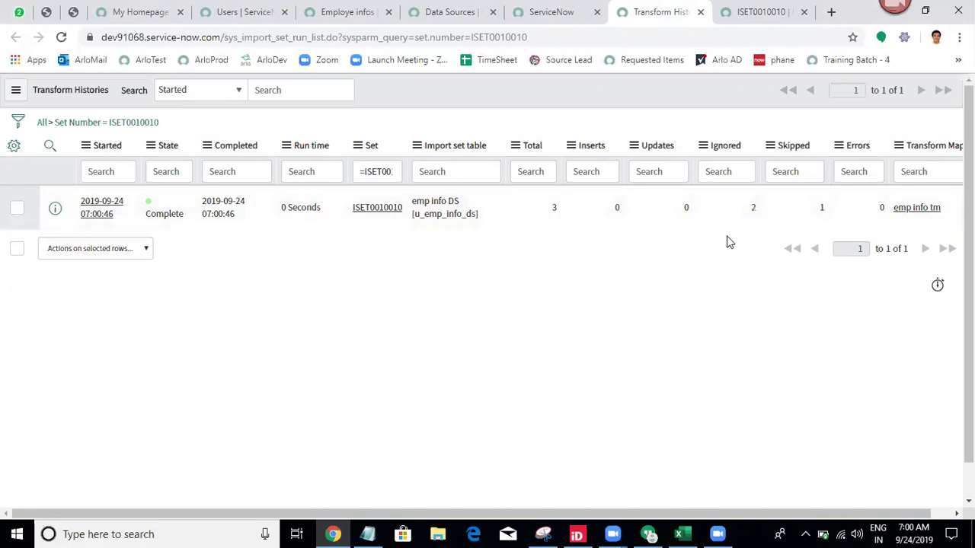
pyautogui.click(717, 313)
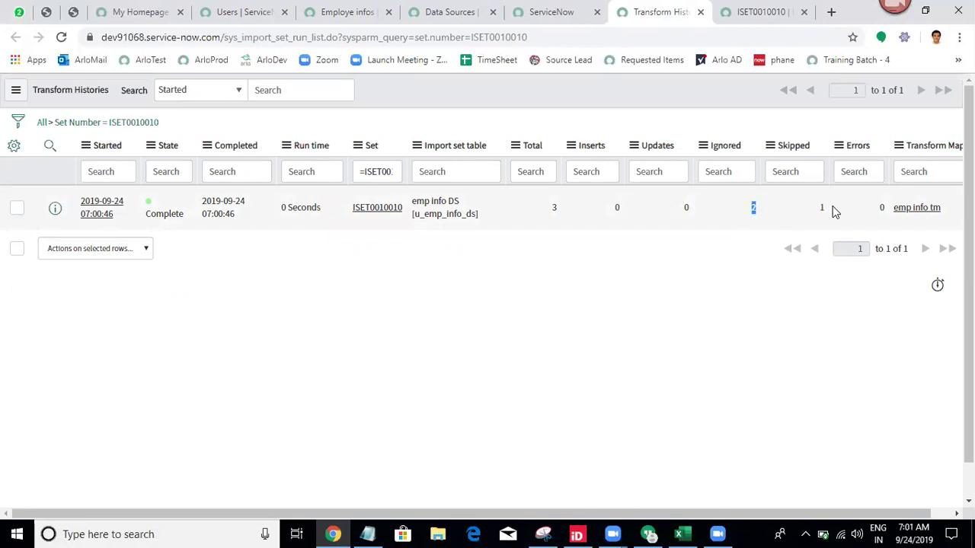
pyautogui.click(788, 369)
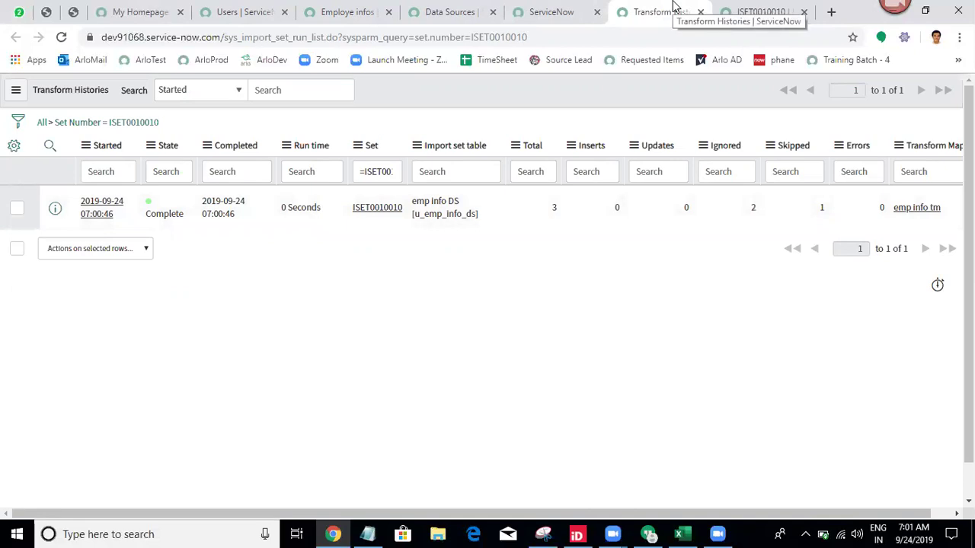
# Open the ISET0010010 transform history record in a separate tab and review its row errors and Import Log entries.
pyautogui.keyDown('ctrl'); pyautogui.click(90, 214); pyautogui.keyUp('ctrl')
pyautogui.click(687, 11)
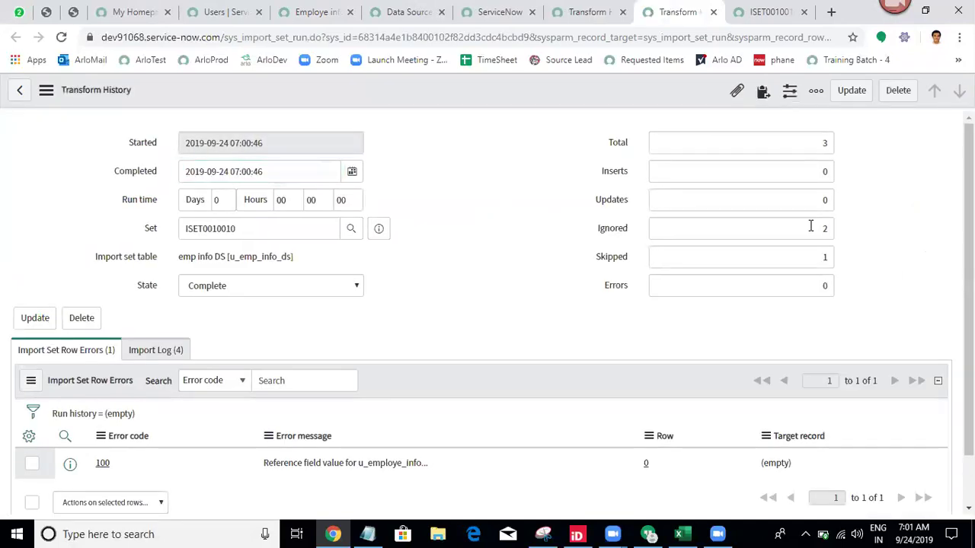
pyautogui.scroll(-1, 173, 372)
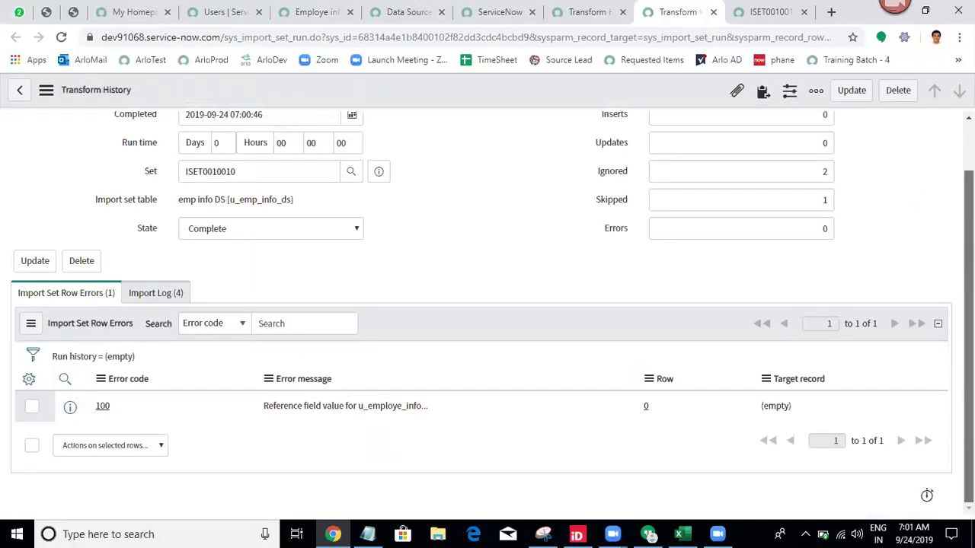
pyautogui.click(168, 301)
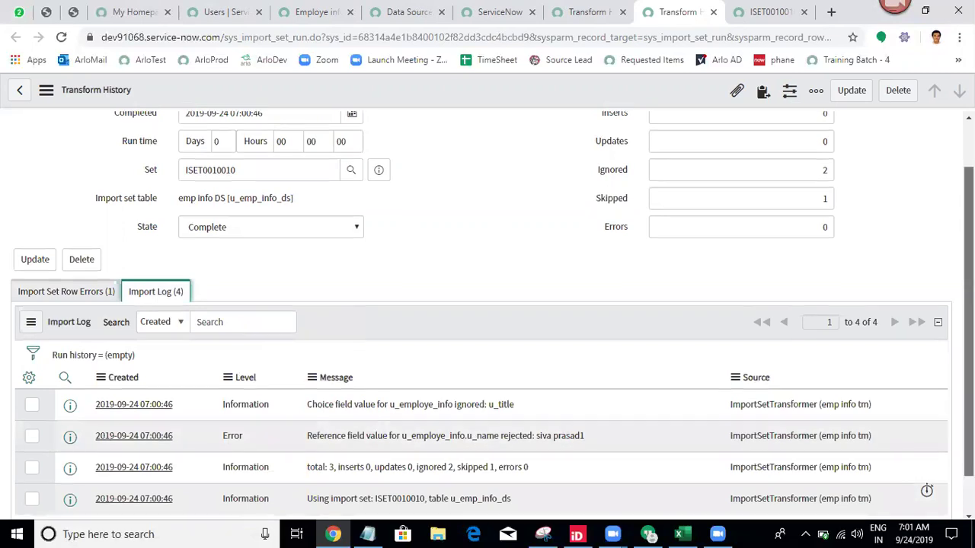
pyautogui.scroll(-1, 487, 397)
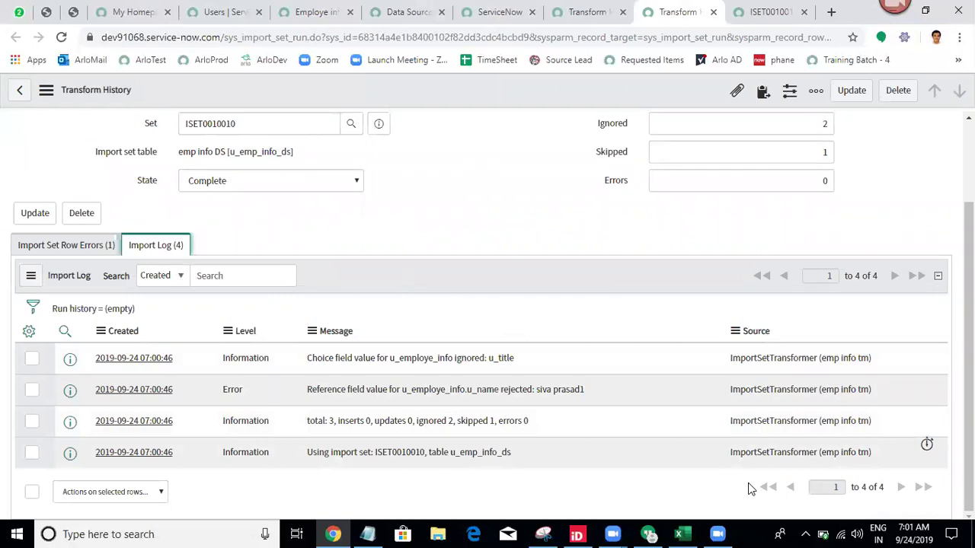
# Check the Employee_information workbook, and examine the Import Log messages about the u_name reference value and the import set used.
pyautogui.click(680, 533)
pyautogui.click(687, 532)
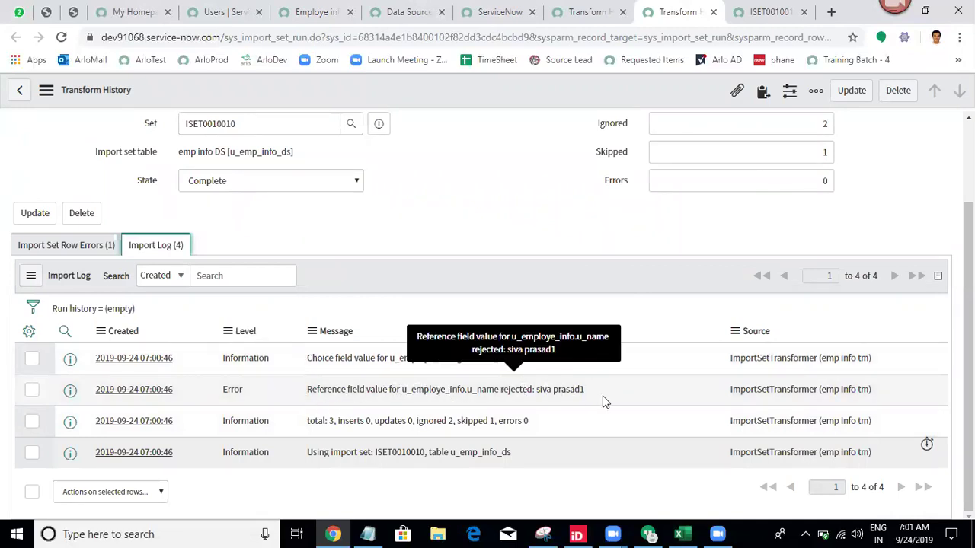
pyautogui.moveTo(602, 401); pyautogui.dragTo(537, 389)
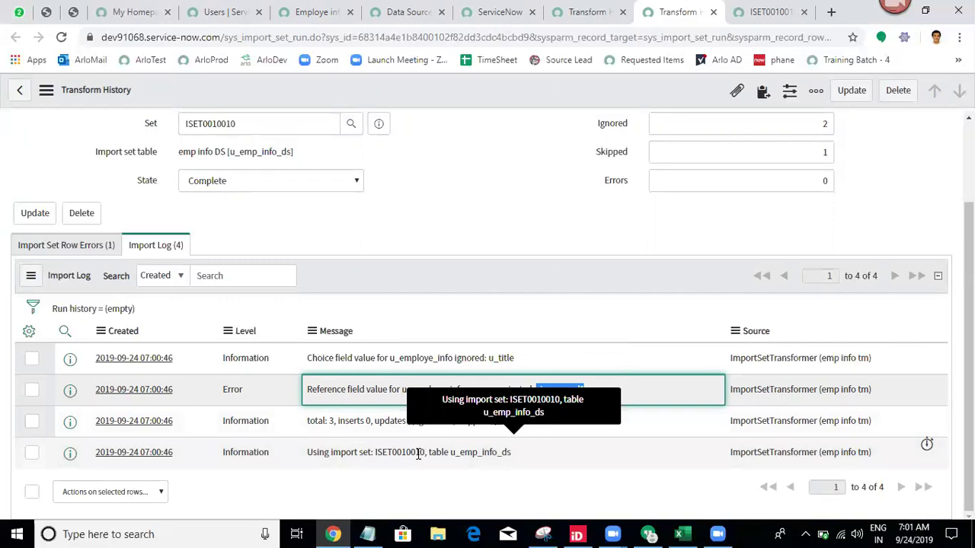
pyautogui.click(314, 495)
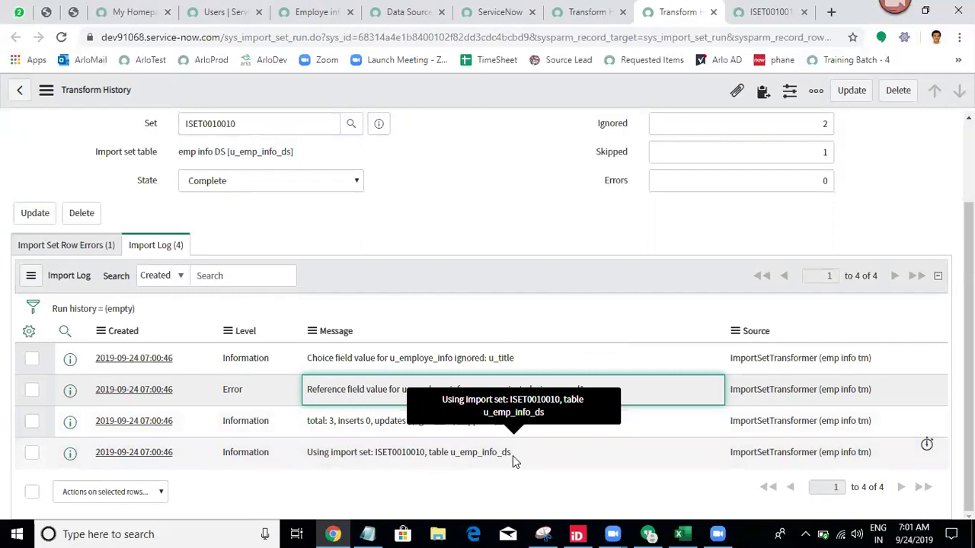
pyautogui.moveTo(514, 457); pyautogui.dragTo(307, 452)
pyautogui.click(391, 452)
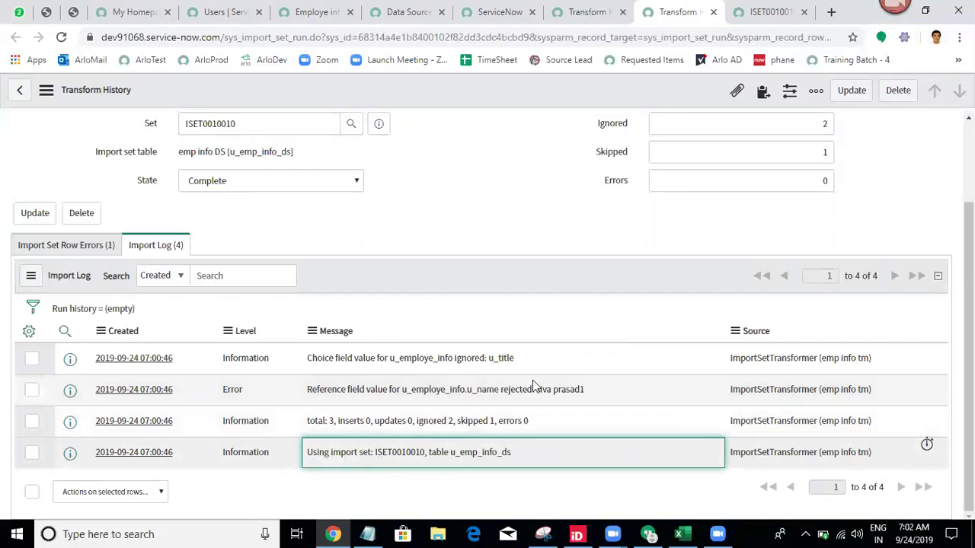
# Review the import log's ignored and rejected field messages, then check the records in the Employe infos list.
pyautogui.moveTo(605, 390); pyautogui.dragTo(293, 361)
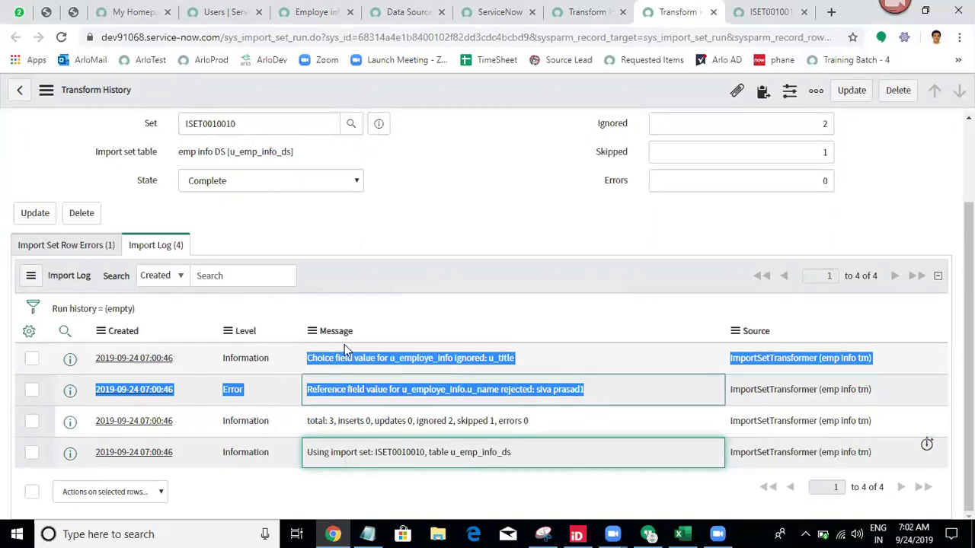
pyautogui.click(502, 297)
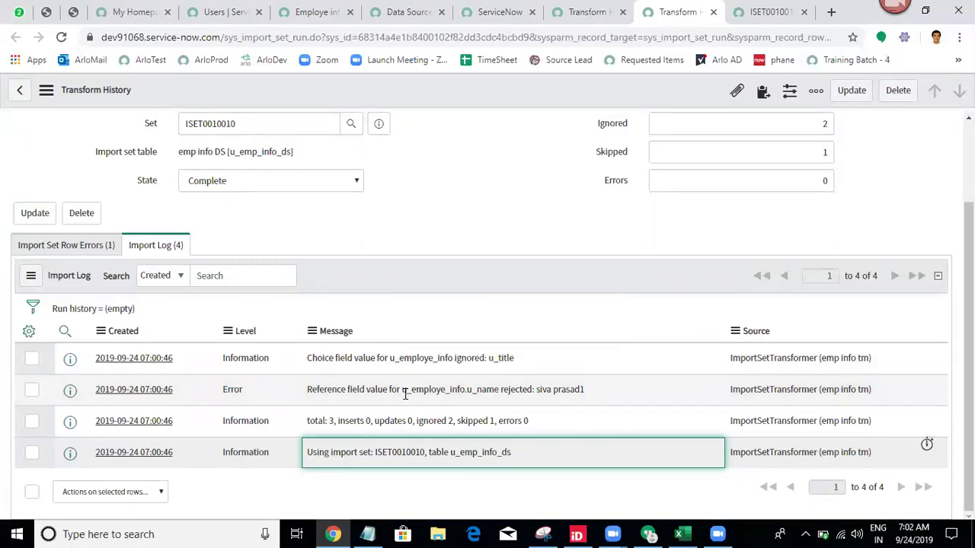
pyautogui.click(339, 10)
pyautogui.click(40, 131)
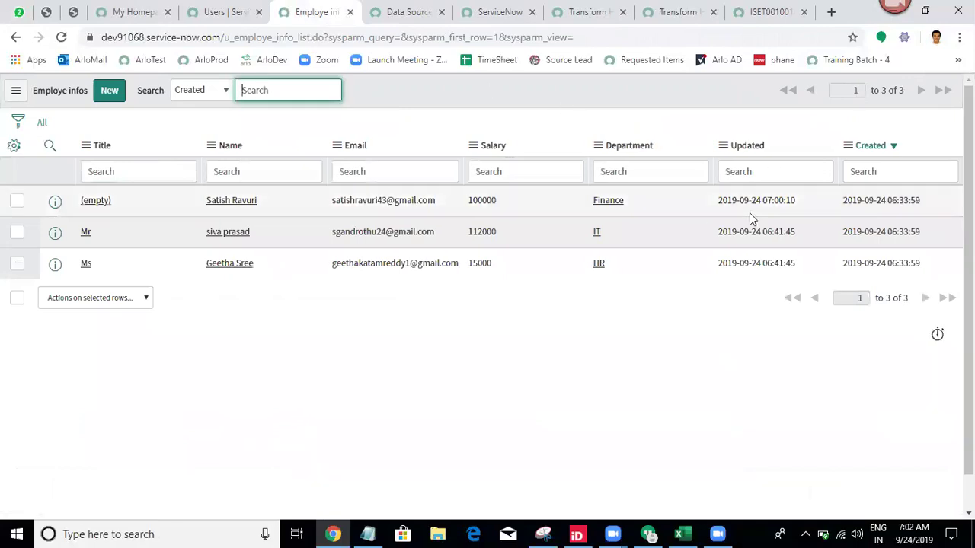
pyautogui.click(651, 360)
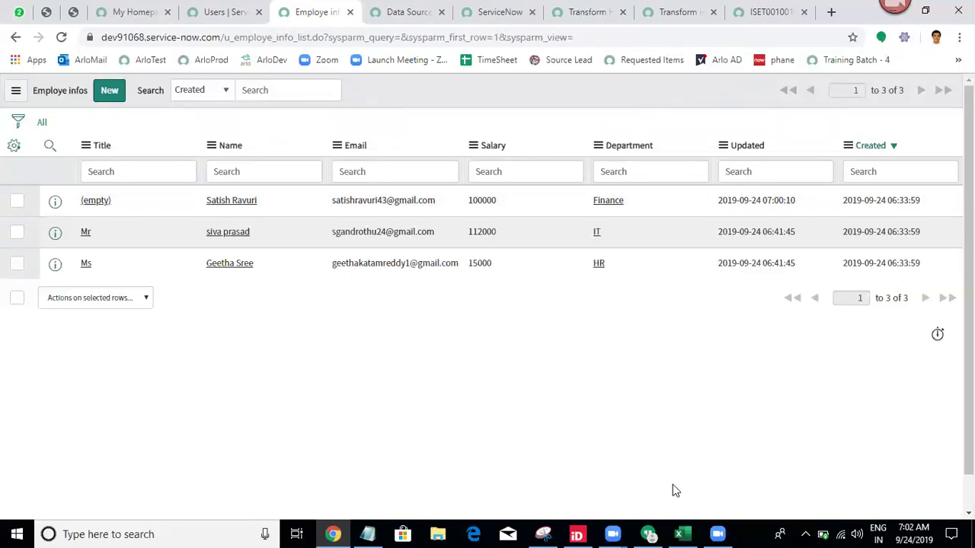
# Switch to the Employee_information workbook in Excel and copy the Gmail address in C2 over the Employee name in B2.
pyautogui.click(679, 534)
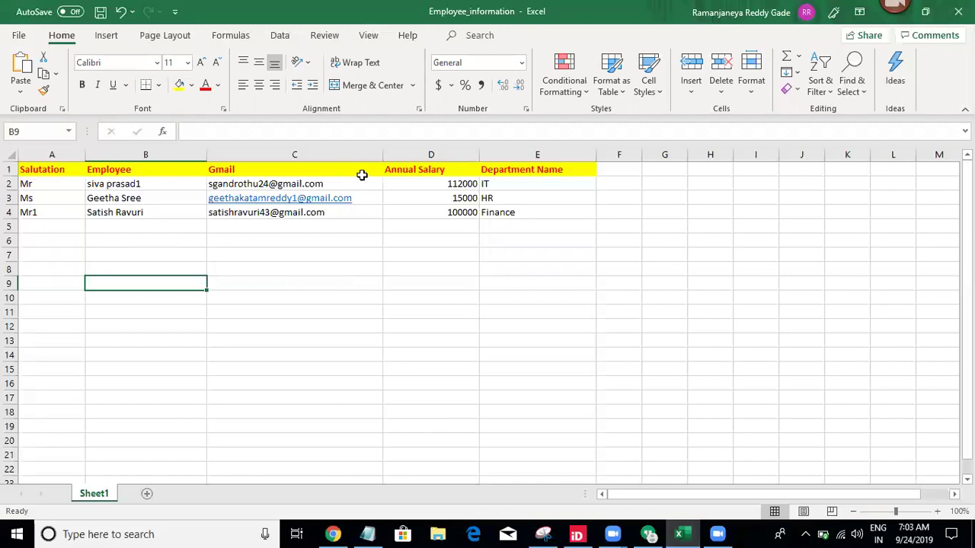
pyautogui.click(305, 169)
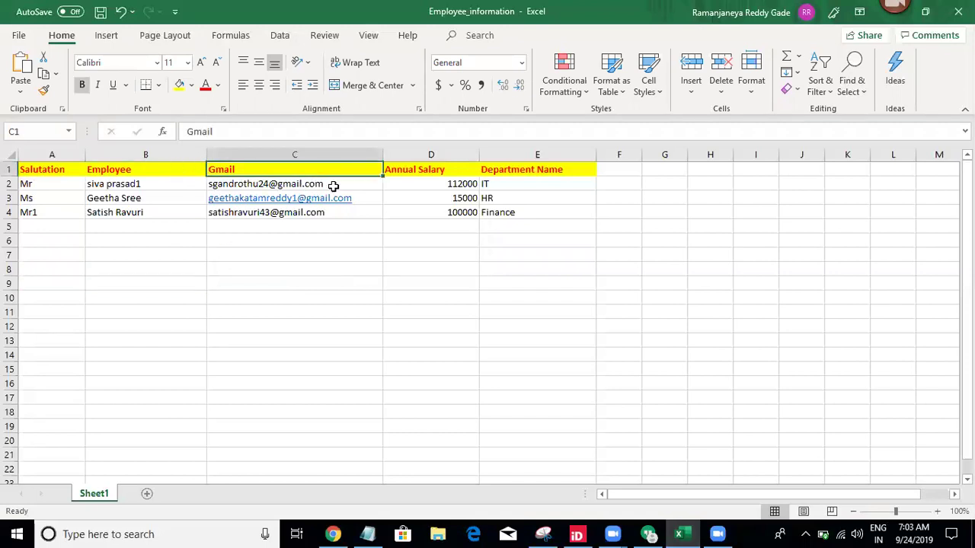
pyautogui.click(363, 183)
pyautogui.hotkey('ctrl', 'c')
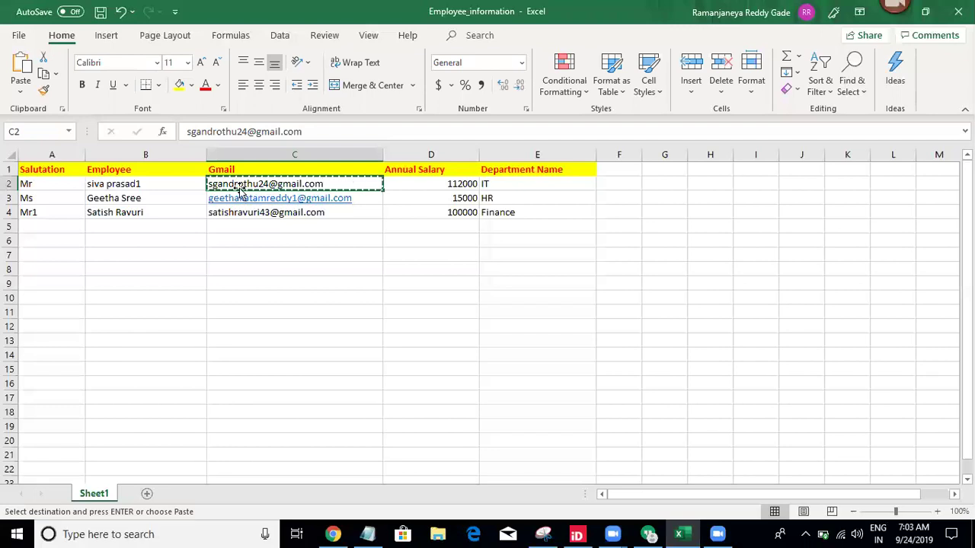
pyautogui.click(168, 188)
pyautogui.hotkey('ctrl', 'v')
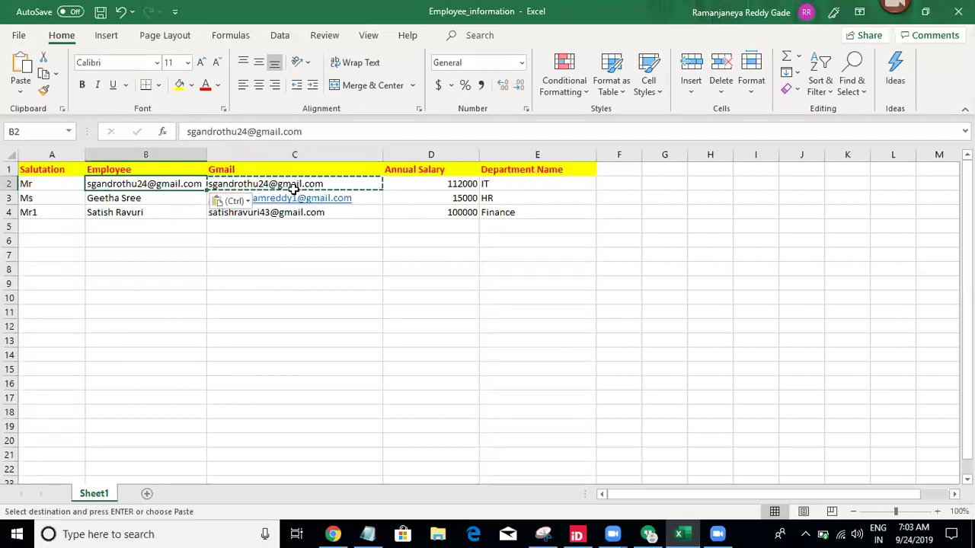
pyautogui.click(367, 199)
pyautogui.hotkey('ctrl', 'c')
pyautogui.click(163, 197)
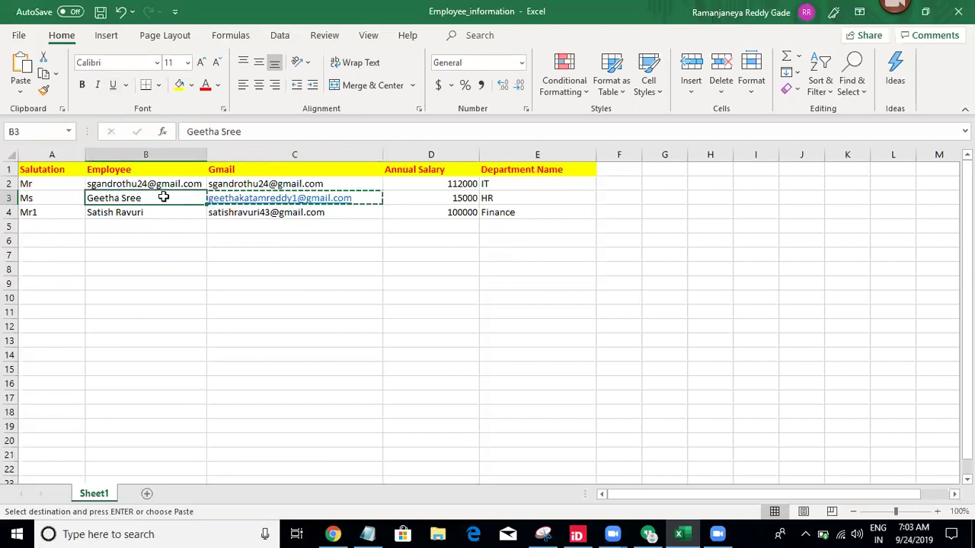
pyautogui.click(184, 212)
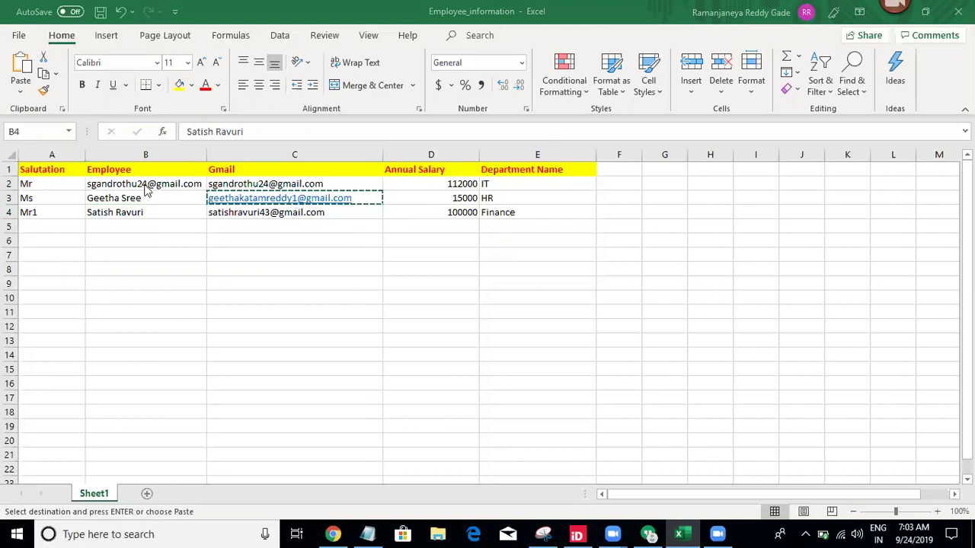
# Remove the digit 1 before the @ in the e-mail address in cell C3.
pyautogui.click(342, 198)
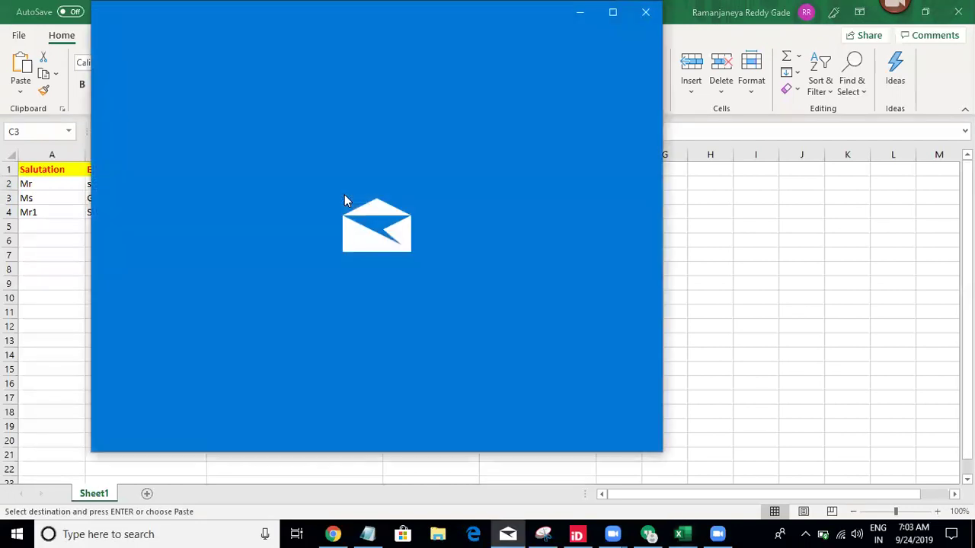
pyautogui.click(640, 12)
pyautogui.click(273, 131)
pyautogui.press('BackSpace')
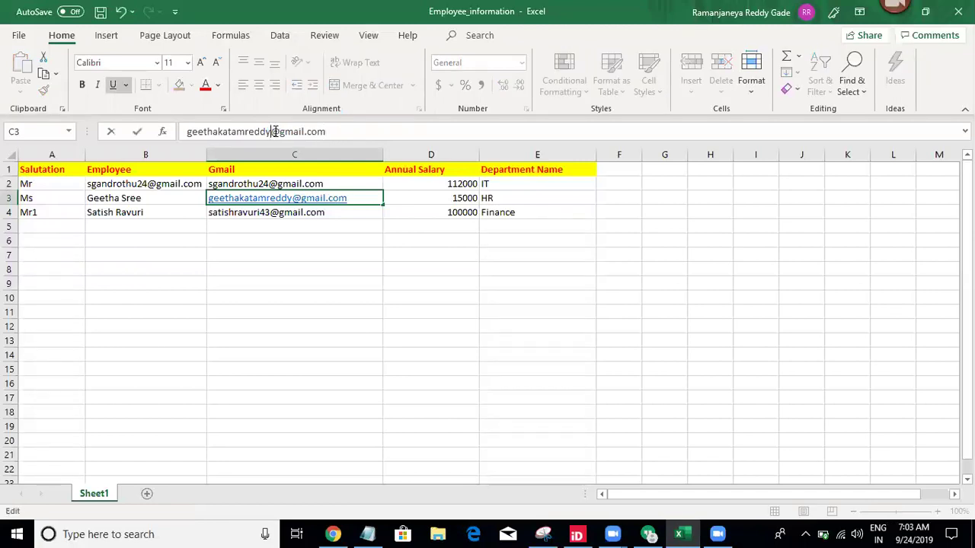
pyautogui.click(297, 328)
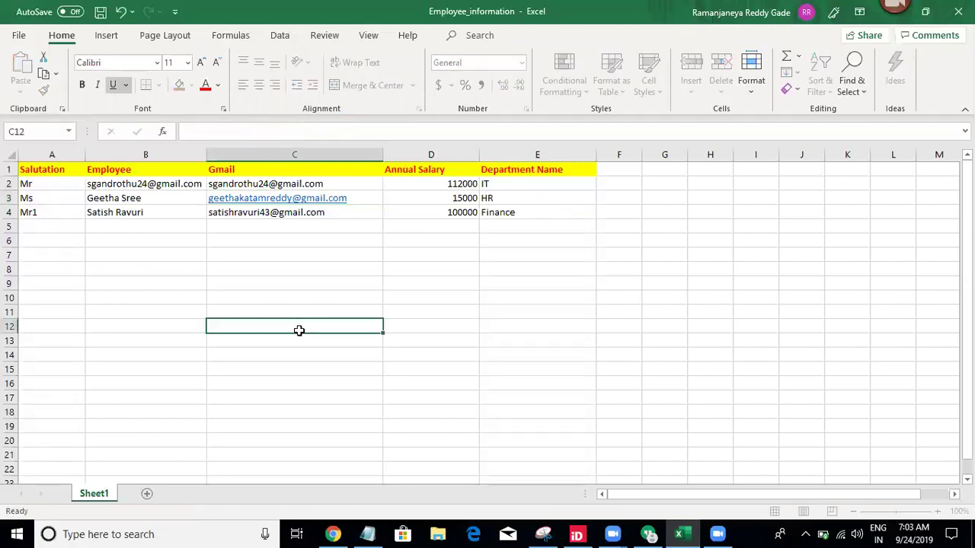
# Copy the corrected Gmail address in C3 over the Employee name in B3.
pyautogui.click(375, 200)
pyautogui.hotkey('ctrl', 'c')
pyautogui.click(156, 196)
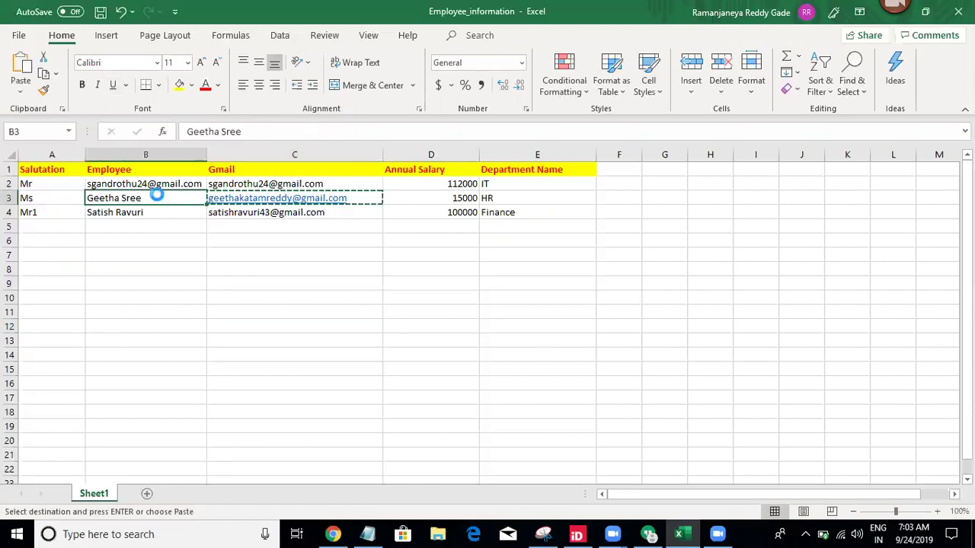
pyautogui.hotkey('ctrl', 'v')
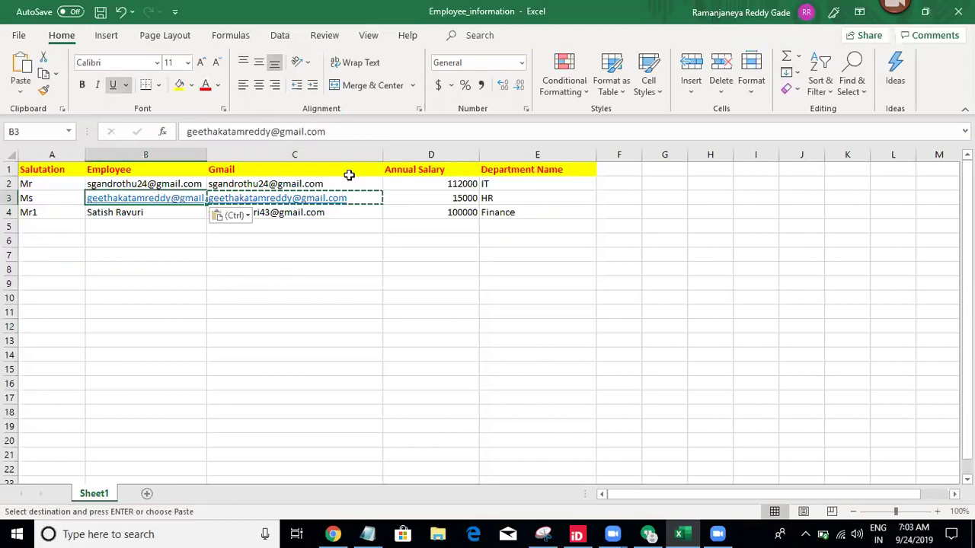
# Copy the Gmail address in C4 over the Employee name in B4 and save the workbook.
pyautogui.click(340, 210)
pyautogui.hotkey('ctrl', 'c')
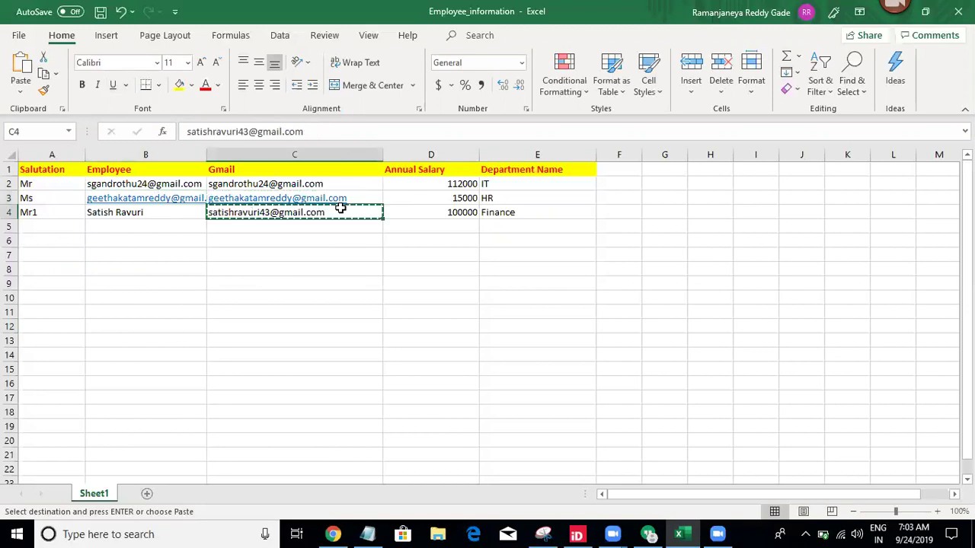
pyautogui.click(161, 215)
pyautogui.hotkey('ctrl', 'v')
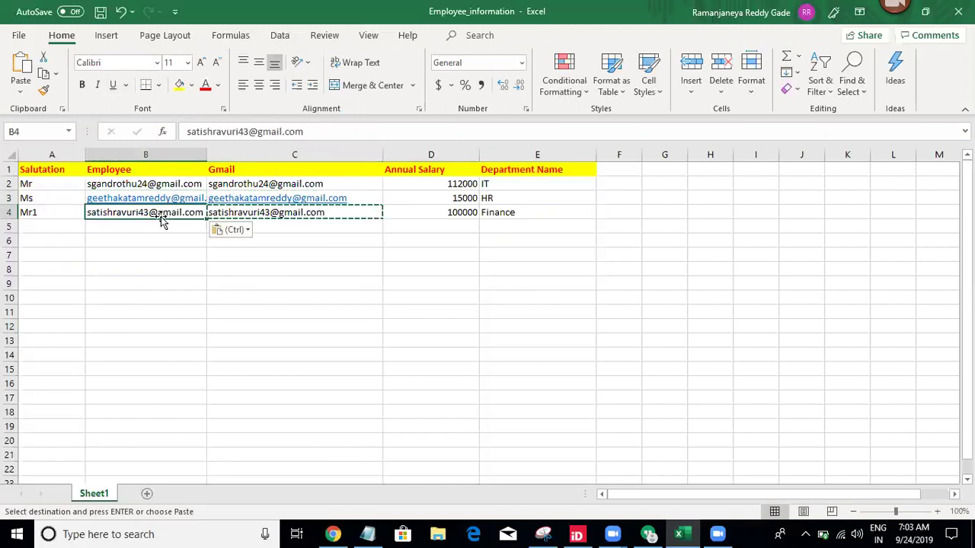
pyautogui.click(299, 307)
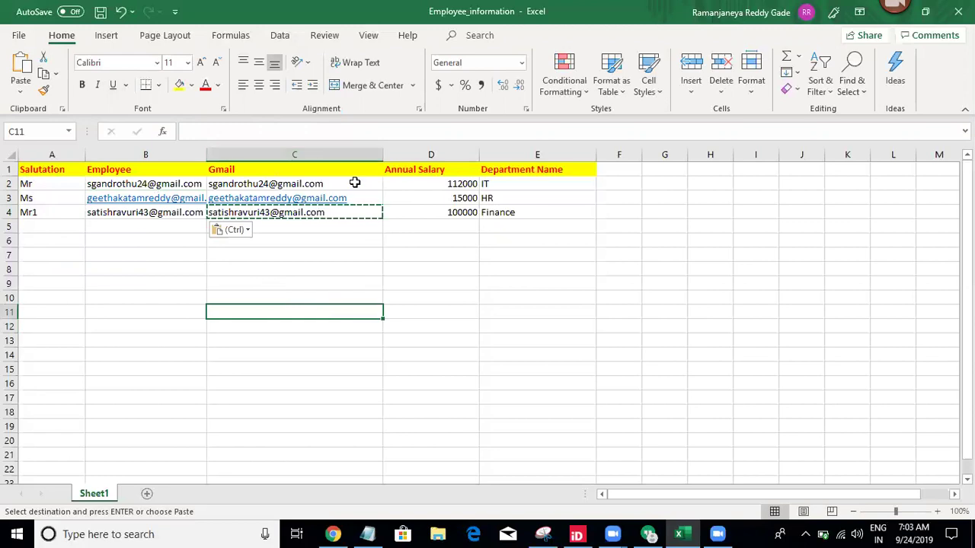
pyautogui.click(191, 261)
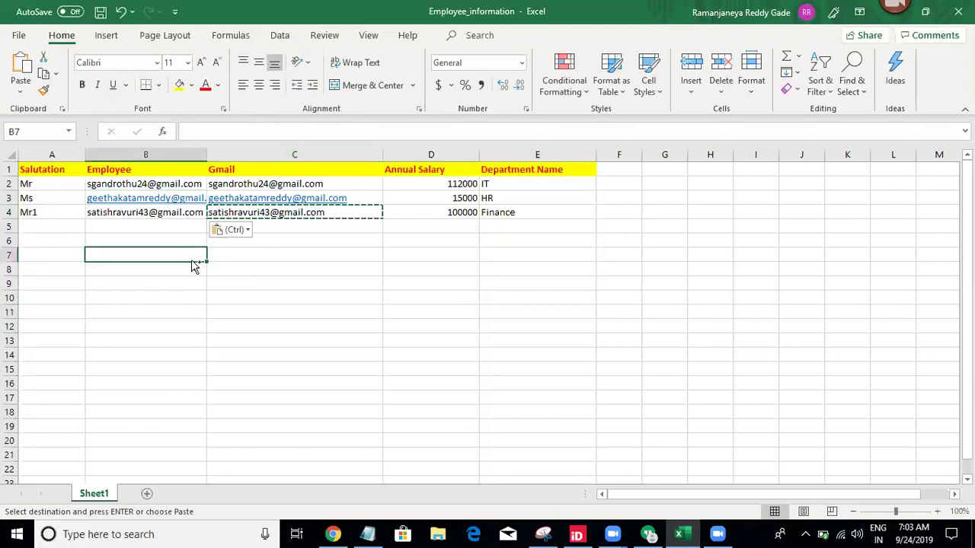
pyautogui.hotkey('ctrl', 's')
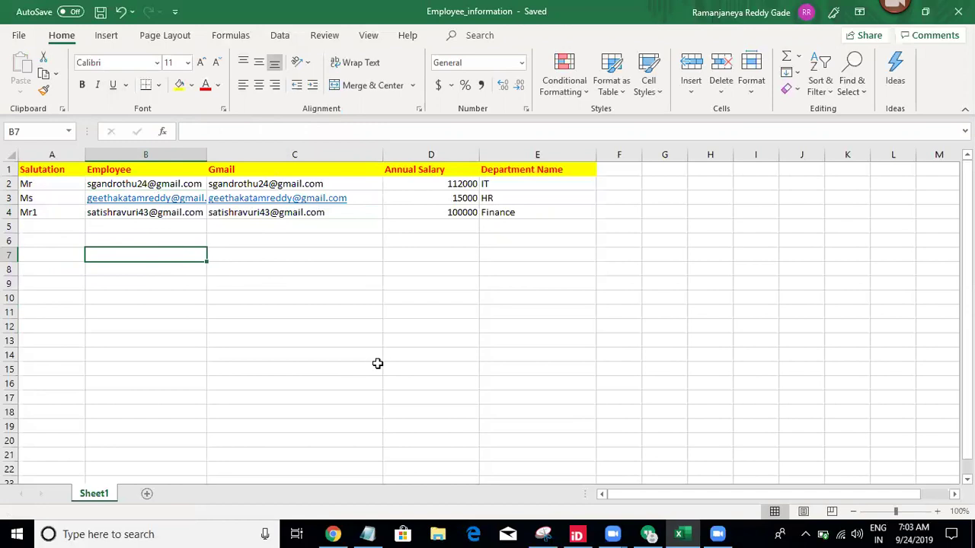
# Switch to Chrome and check the e-mail address stored for the first spreadsheet employee in the ServiceNow Users list.
pyautogui.click(332, 533)
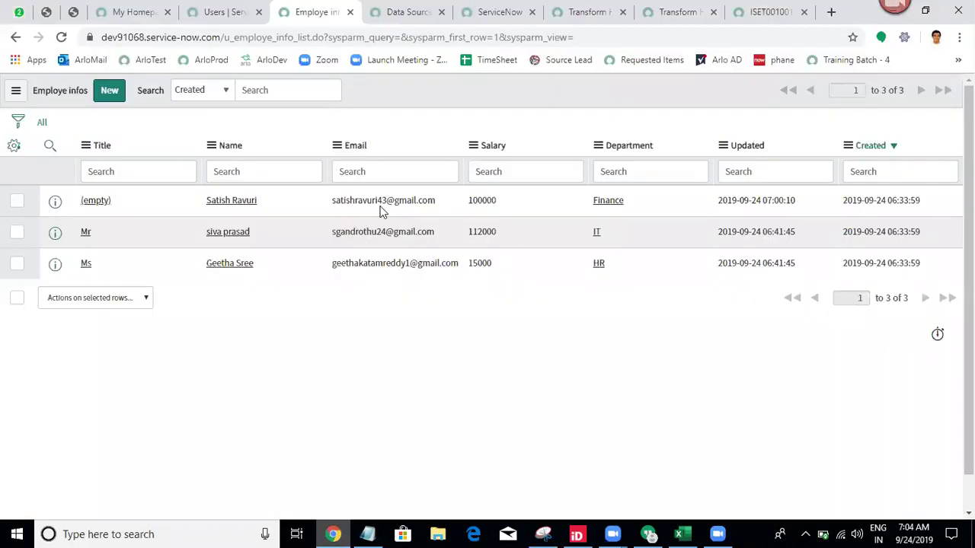
pyautogui.click(242, 8)
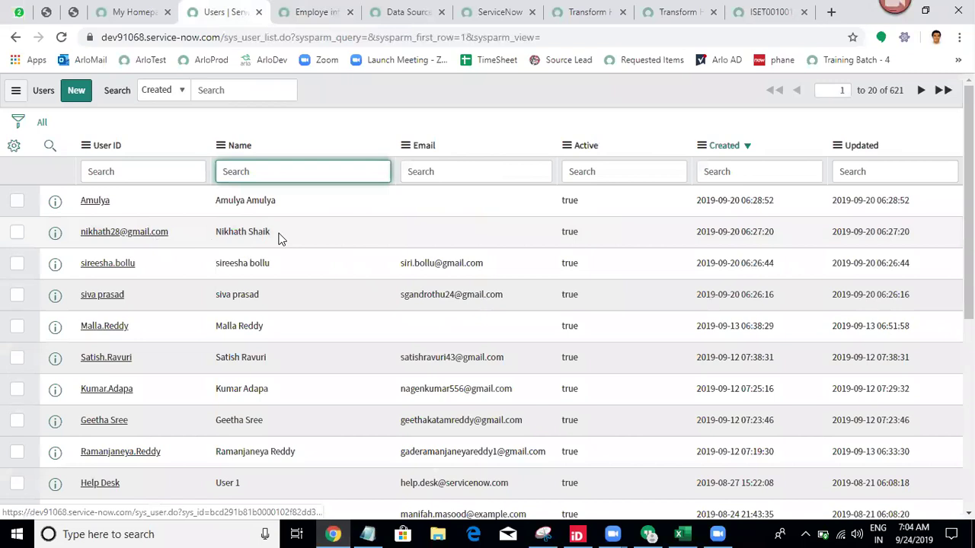
pyautogui.click(504, 305)
pyautogui.moveTo(507, 303); pyautogui.dragTo(384, 303)
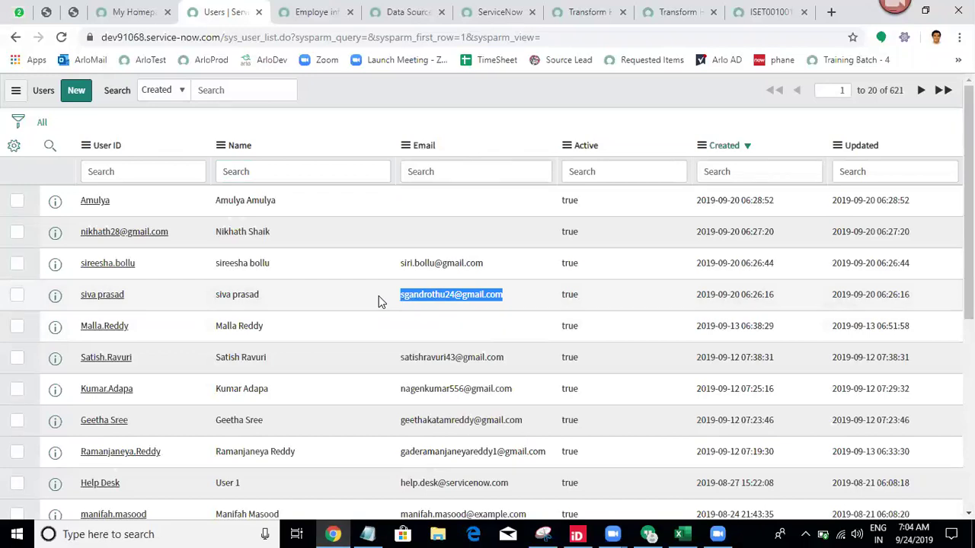
# Return to the Excel workbook and insert 1111 before the @ in the Gmail address in C2.
pyautogui.click(694, 533)
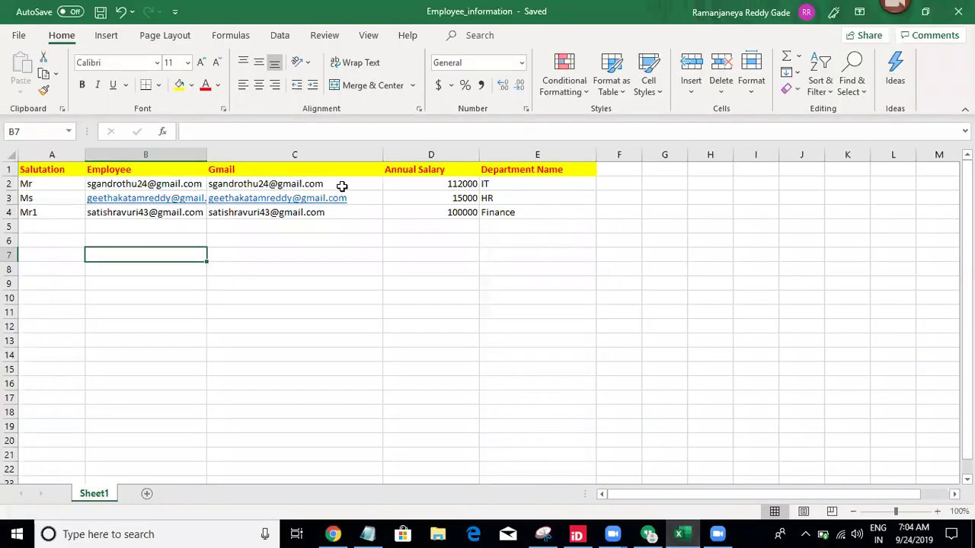
pyautogui.click(342, 185)
pyautogui.click(248, 129)
pyautogui.write('1111')
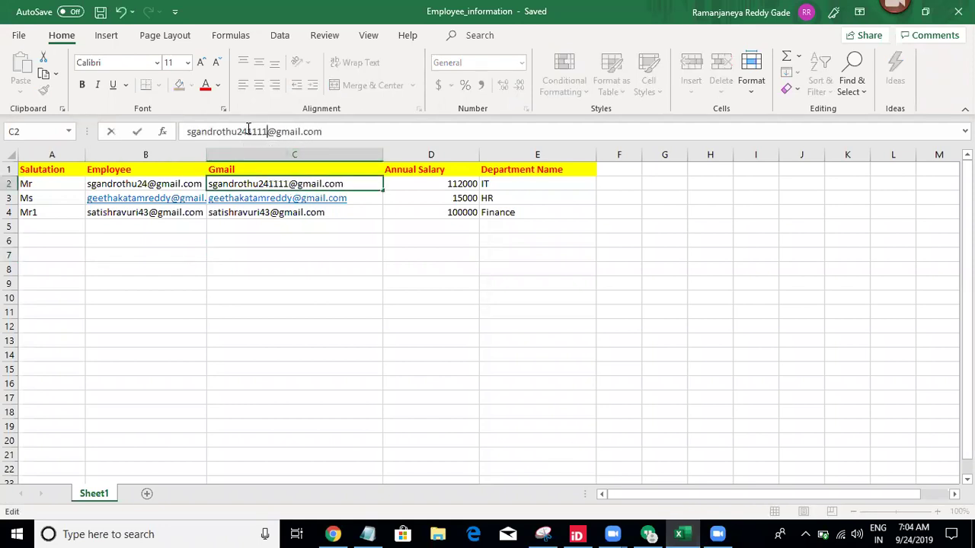
pyautogui.click(297, 284)
# Insert 1111 before the @ in the Gmail address in C3.
pyautogui.click(366, 197)
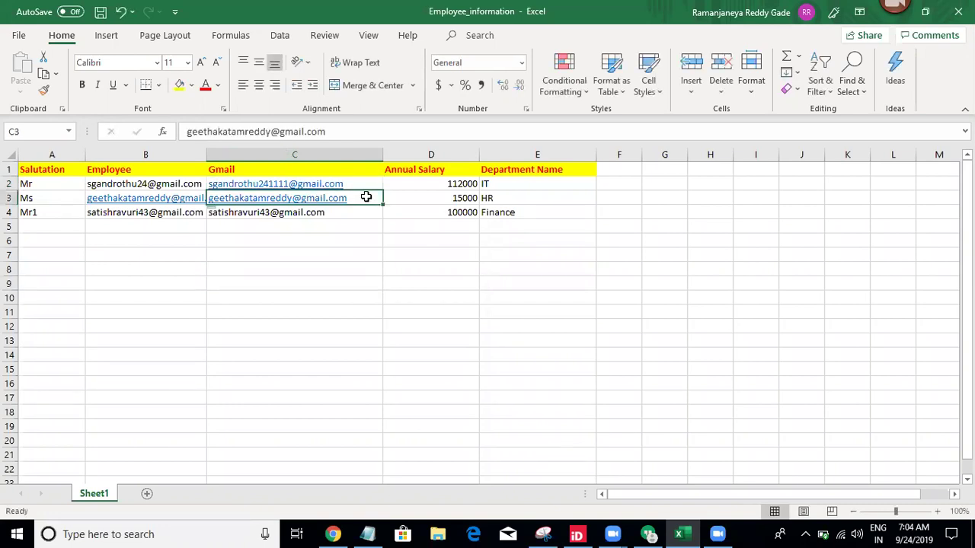
pyautogui.click(271, 131)
pyautogui.write('1111')
pyautogui.click(290, 170)
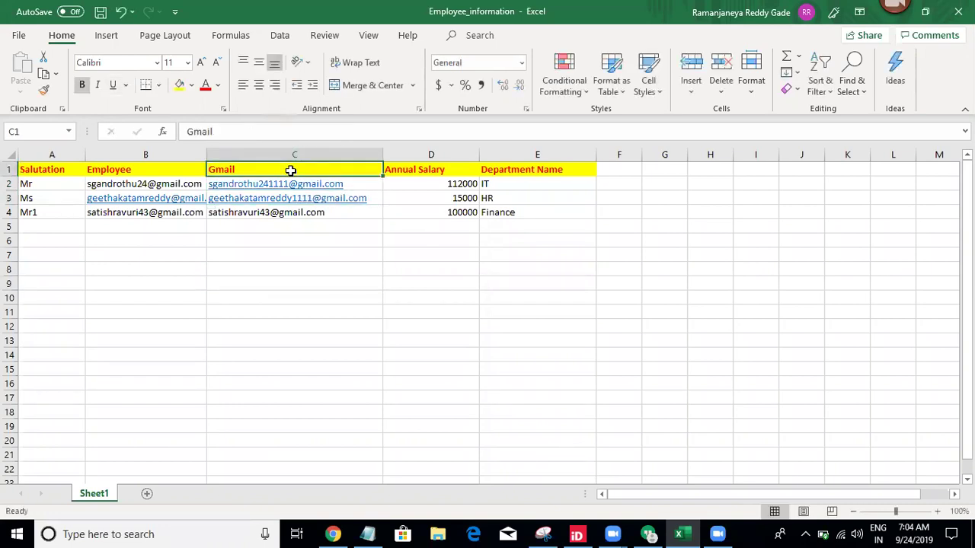
# Insert 1111 before the @ in the Gmail address in C4 and widen column B to fit the Employee addresses.
pyautogui.click(349, 212)
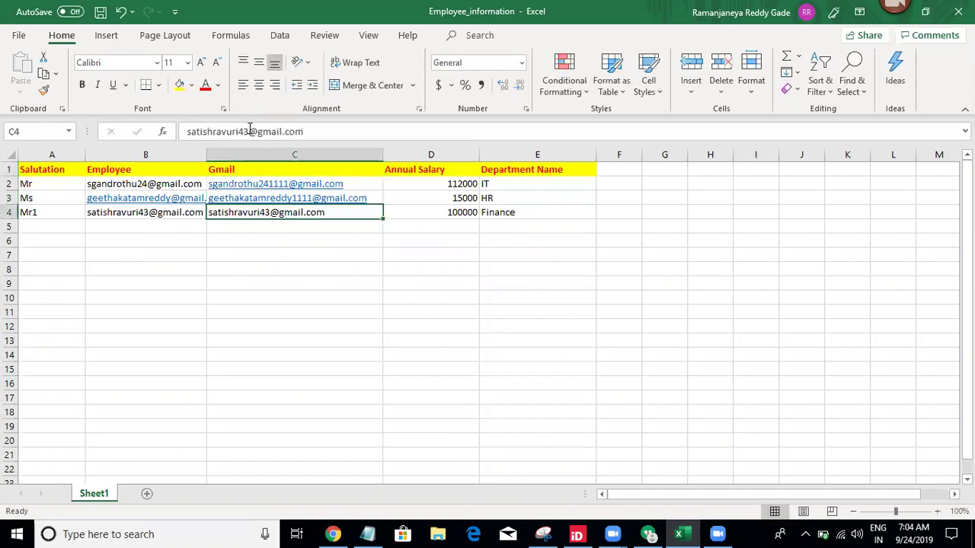
pyautogui.click(249, 131)
pyautogui.write('1111')
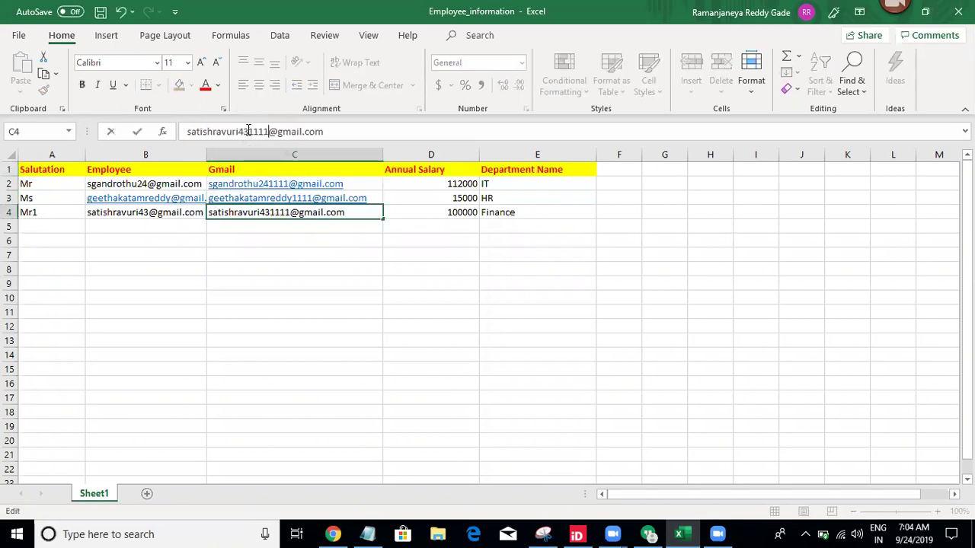
pyautogui.click(322, 342)
pyautogui.moveTo(203, 151); pyautogui.dragTo(262, 156)
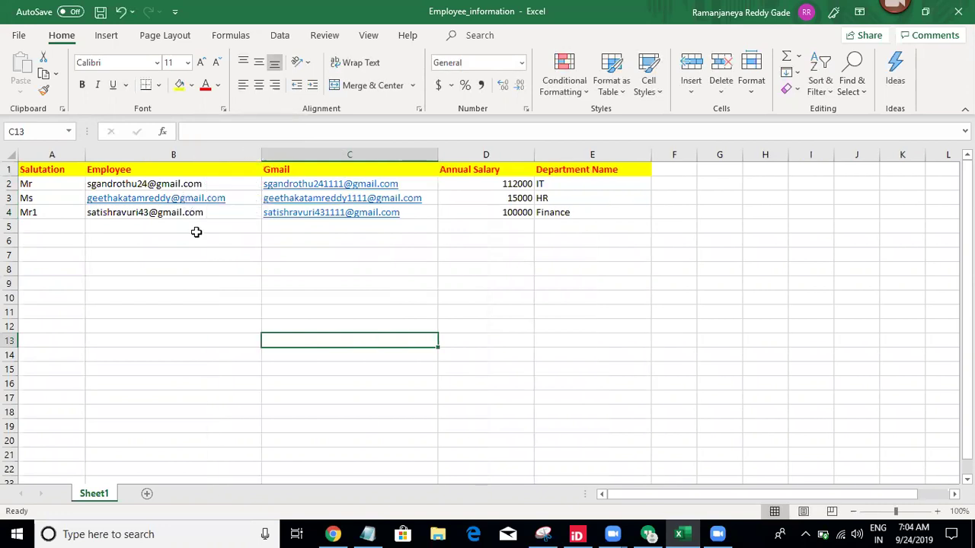
pyautogui.click(343, 534)
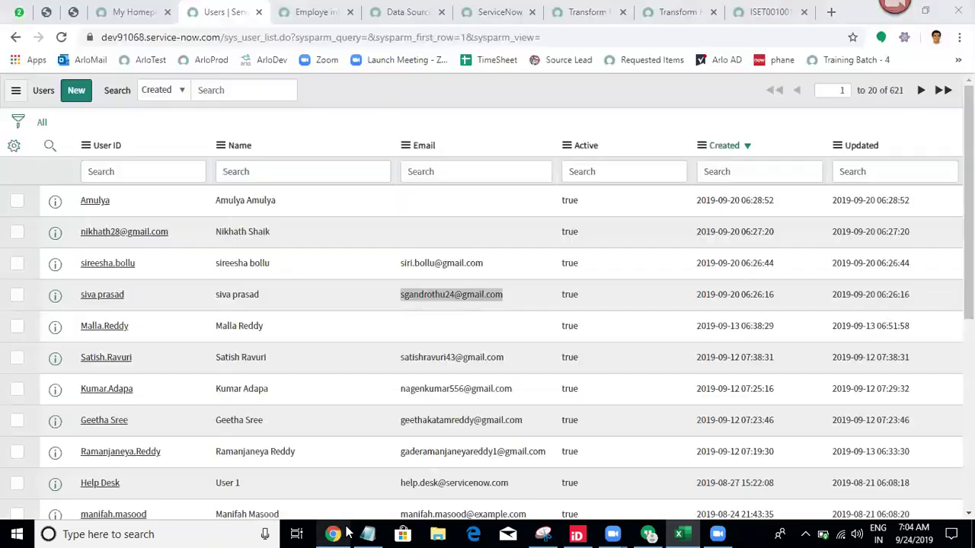
pyautogui.click(346, 533)
pyautogui.click(241, 180)
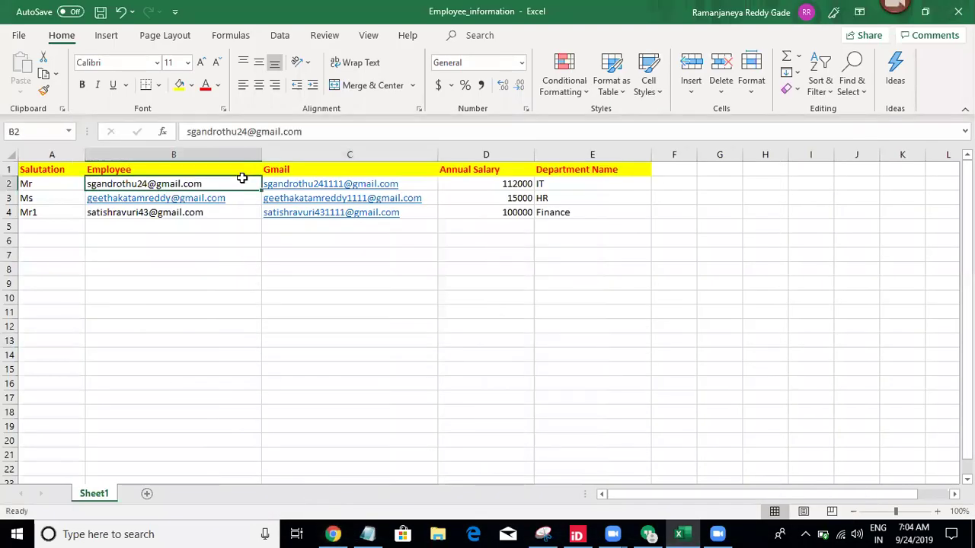
# Apply the plain formatting of cell A2 to the data range A2:E4 with Format Painter.
pyautogui.click(63, 180)
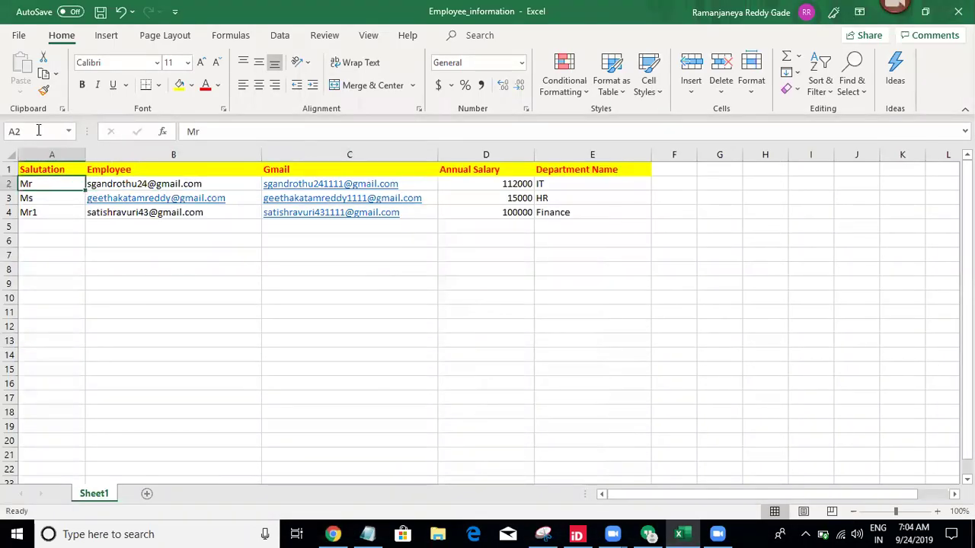
pyautogui.click(44, 91)
pyautogui.moveTo(25, 185)
pyautogui.mouseDown()
pyautogui.moveTo(131, 250)
pyautogui.moveTo(333, 221)
pyautogui.moveTo(561, 219)
pyautogui.mouseUp()
pyautogui.click(360, 347)
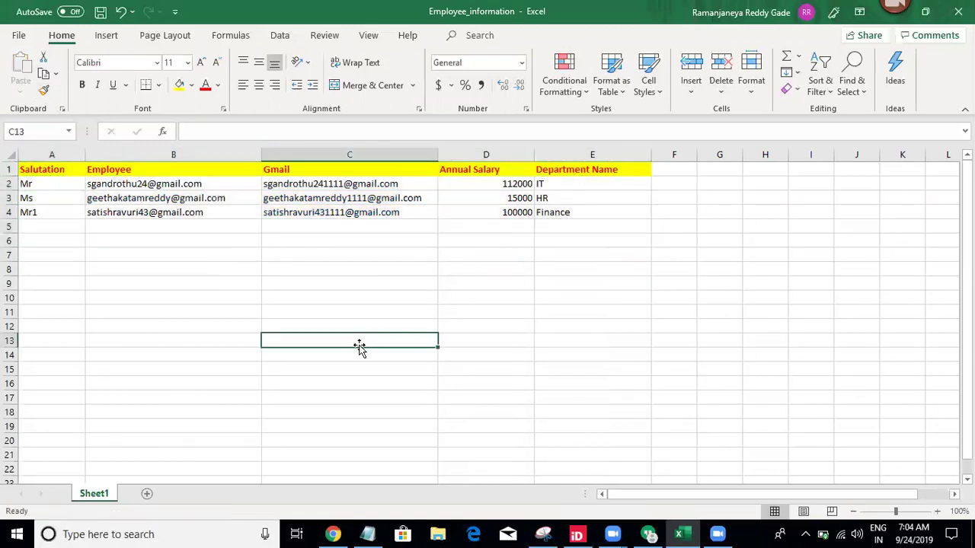
pyautogui.click(228, 186)
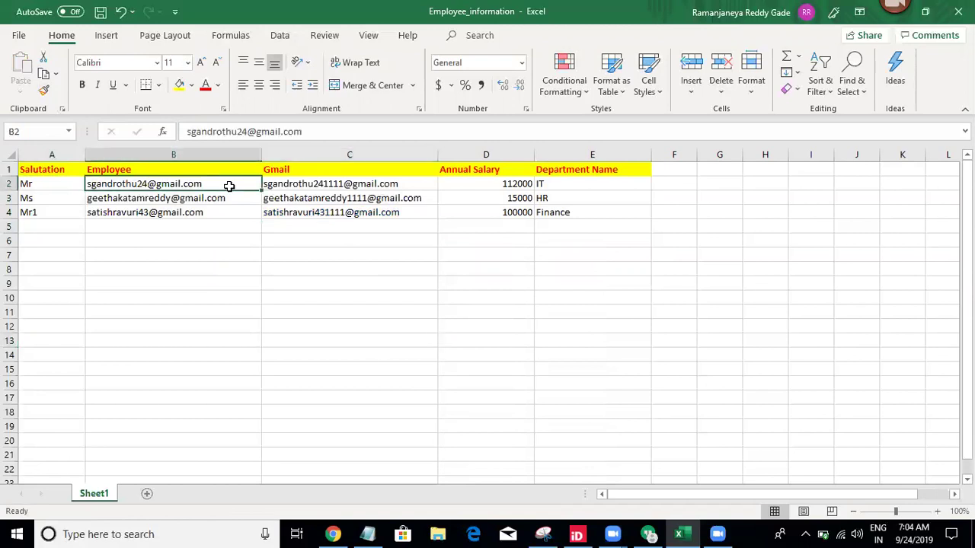
# Copy the e-mail address from B2, switch to Chrome and search the ServiceNow Users list by that e-mail, clearing the search field after.
pyautogui.doubleClick(325, 134)
pyautogui.tripleClick(325, 134)
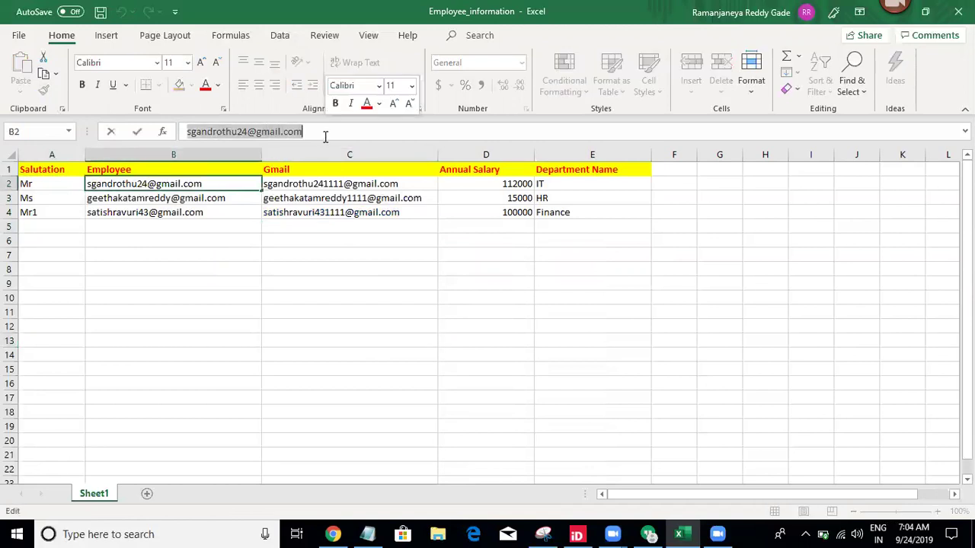
pyautogui.hotkey('ctrl', 'c')
pyautogui.click(264, 354)
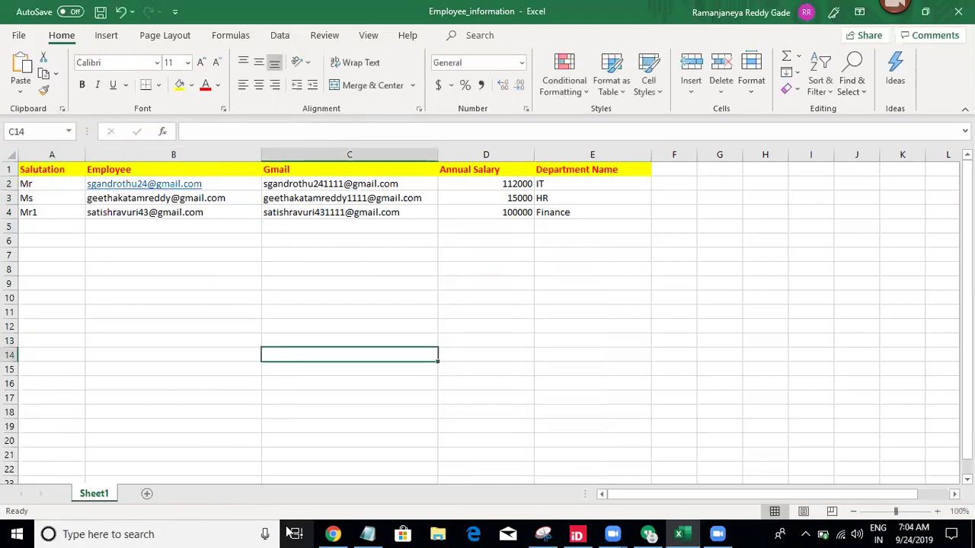
pyautogui.click(333, 533)
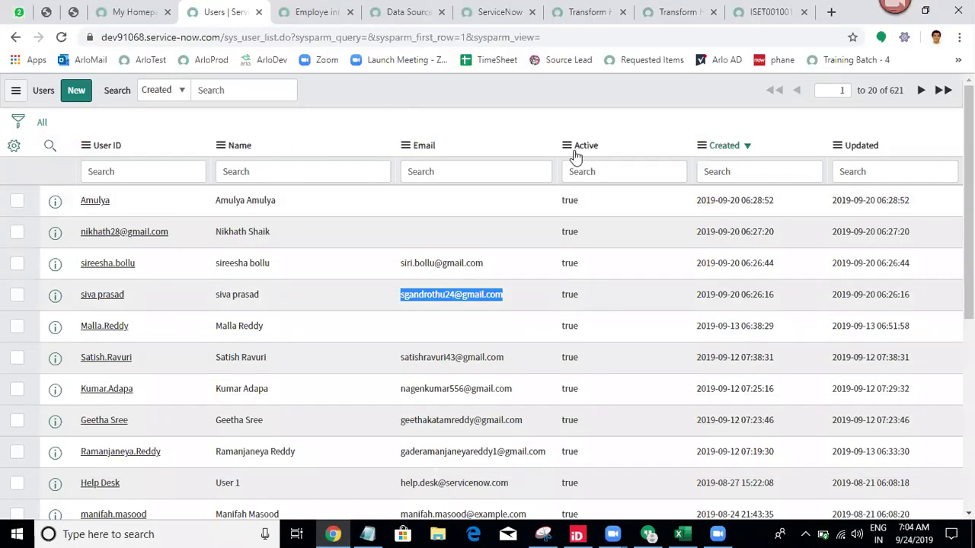
pyautogui.click(481, 174)
pyautogui.hotkey('ctrl', 'v')
pyautogui.press('Return')
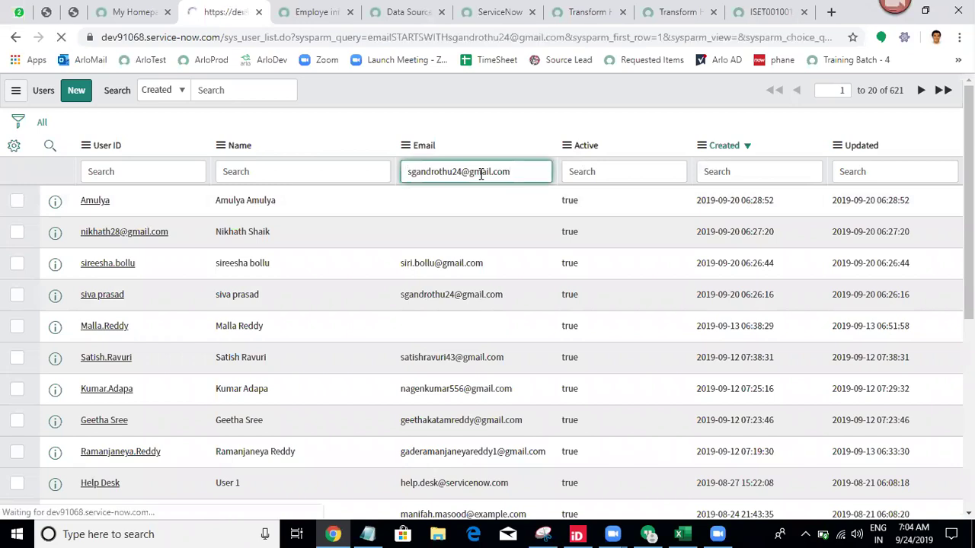
pyautogui.doubleClick(510, 171)
pyautogui.hotkey('ctrl', 'a')
pyautogui.press('BackSpace')
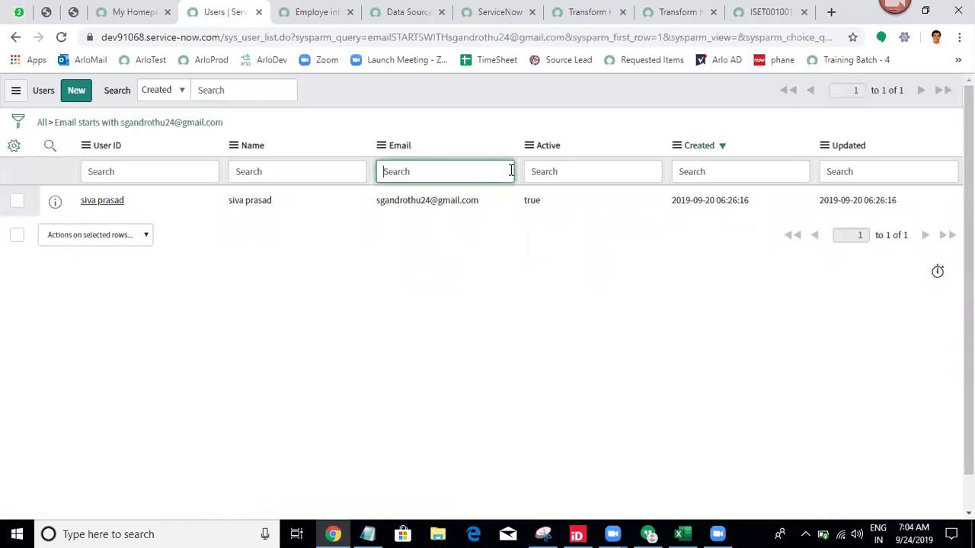
# Return to the Excel workbook, copy the plain formatting of B4 to B2 with Format Painter and save the workbook.
pyautogui.click(678, 533)
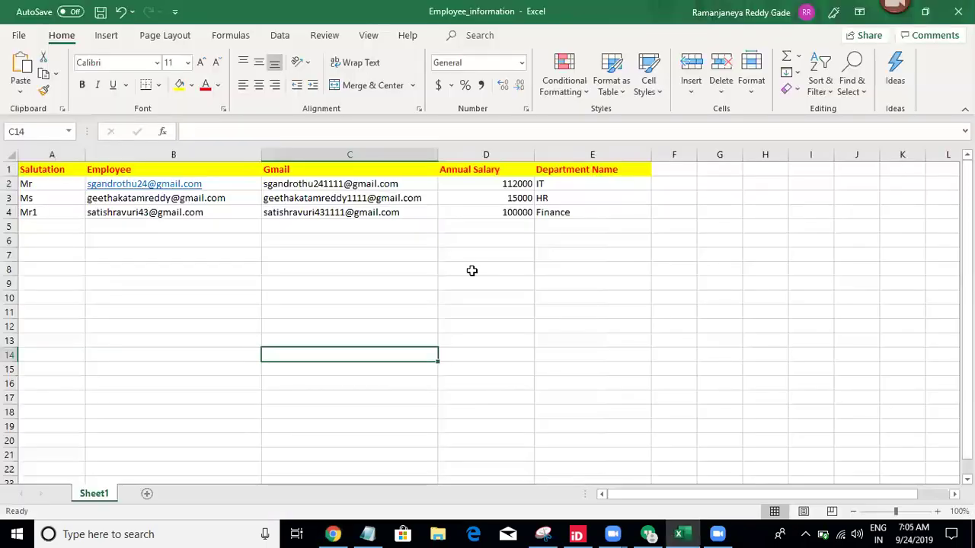
pyautogui.click(152, 212)
pyautogui.click(44, 90)
pyautogui.click(229, 184)
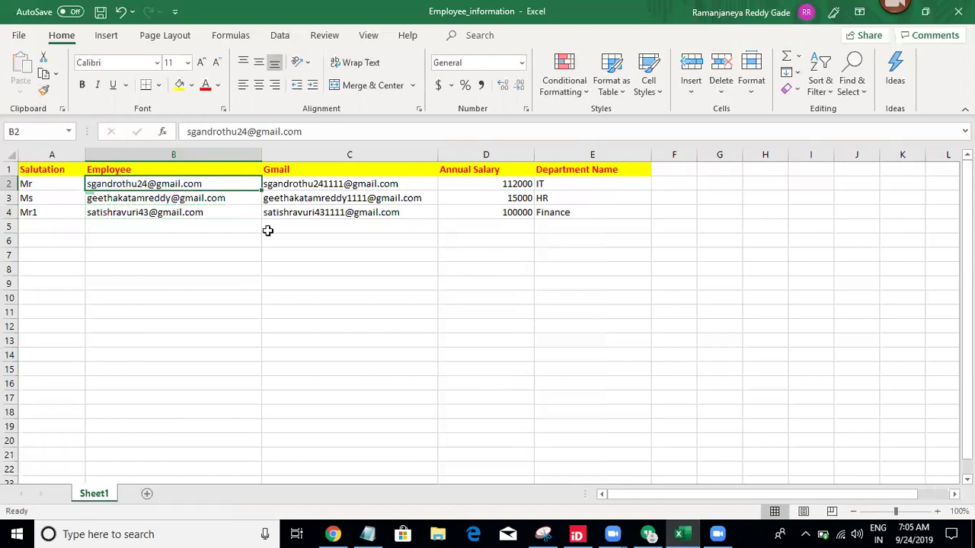
pyautogui.click(325, 312)
pyautogui.hotkey('ctrl', 's')
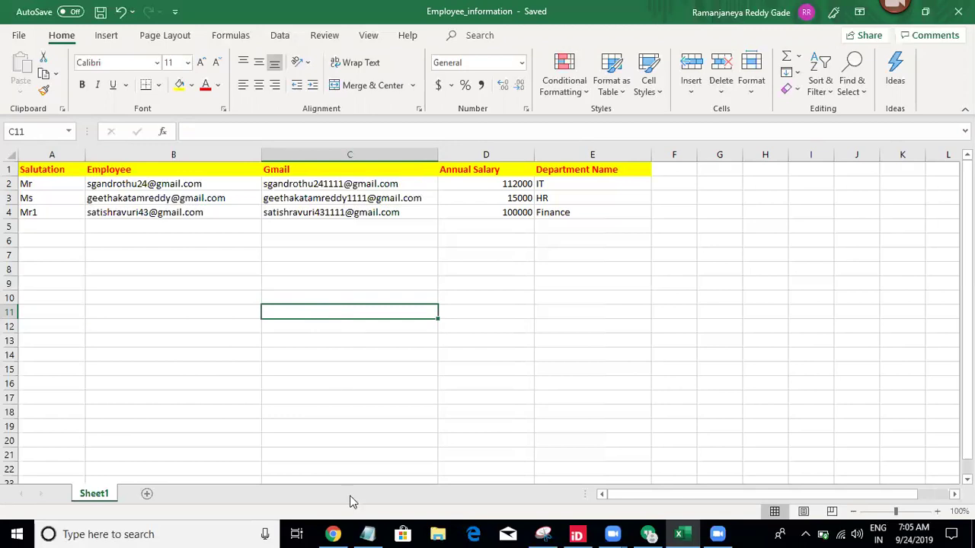
# Switch to Chrome and delete all records from the Employe infos list.
pyautogui.click(333, 534)
pyautogui.click(319, 9)
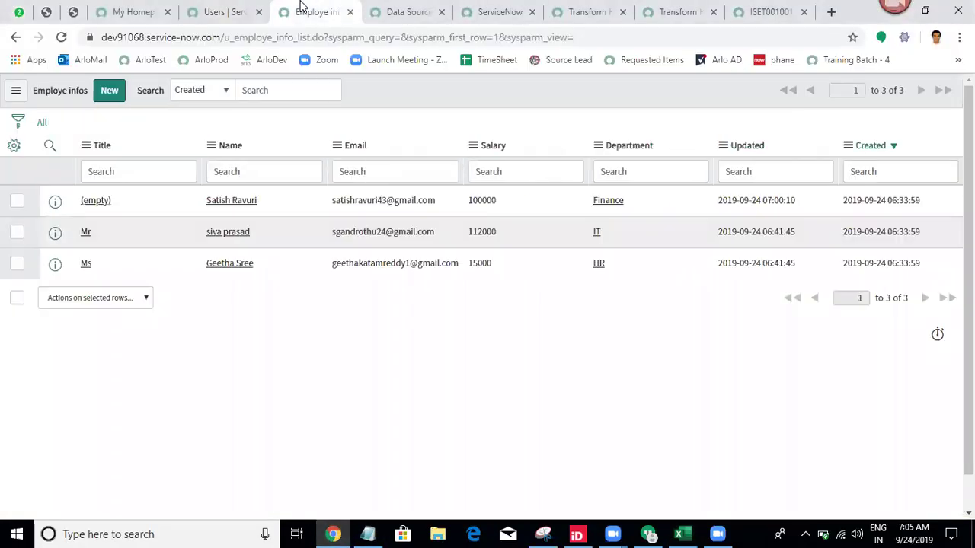
pyautogui.click(18, 299)
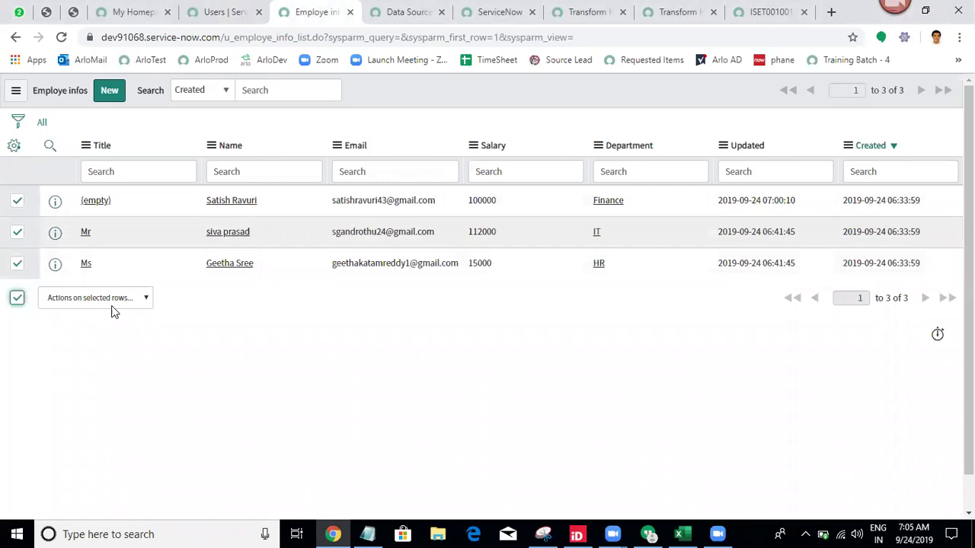
pyautogui.click(112, 303)
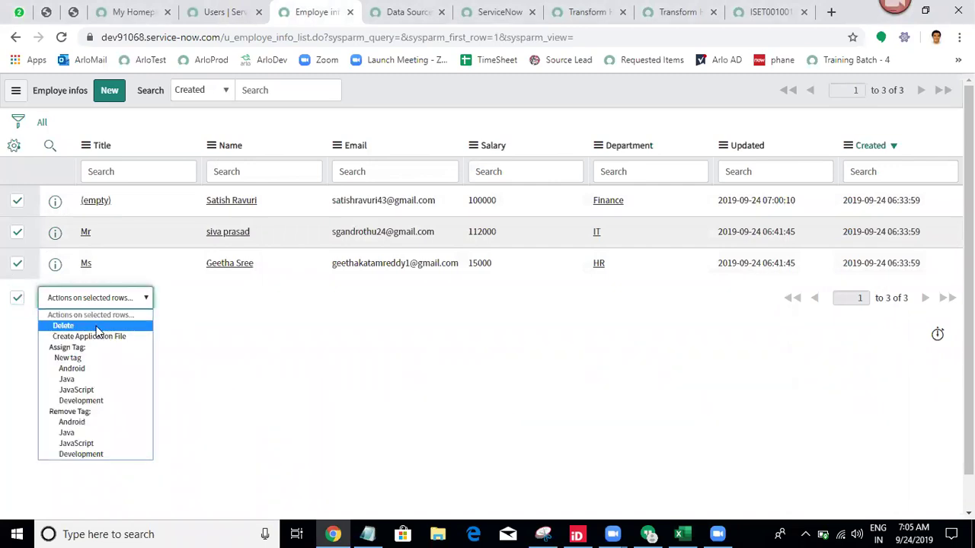
pyautogui.click(97, 328)
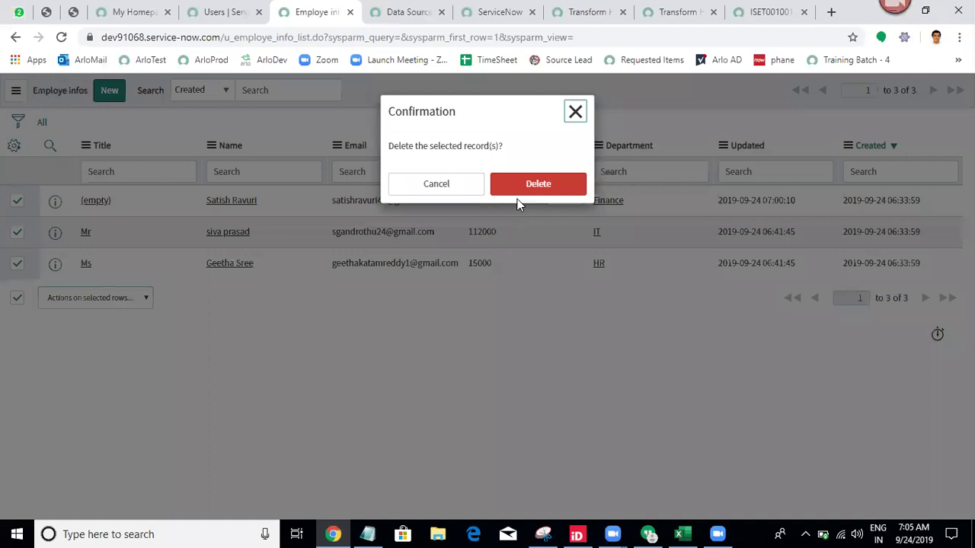
pyautogui.click(539, 187)
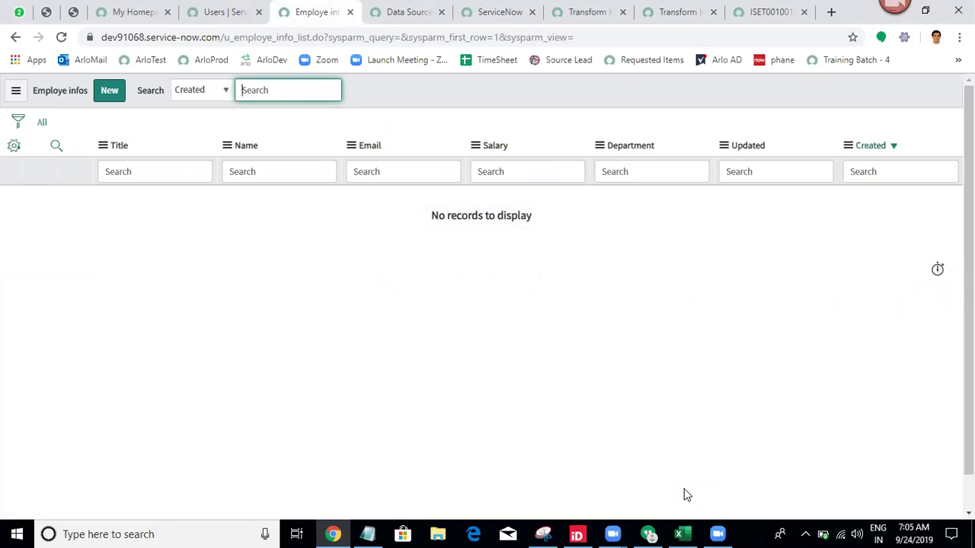
# Return to the Excel workbook and change the salutation in A4 to Mr.
pyautogui.click(678, 533)
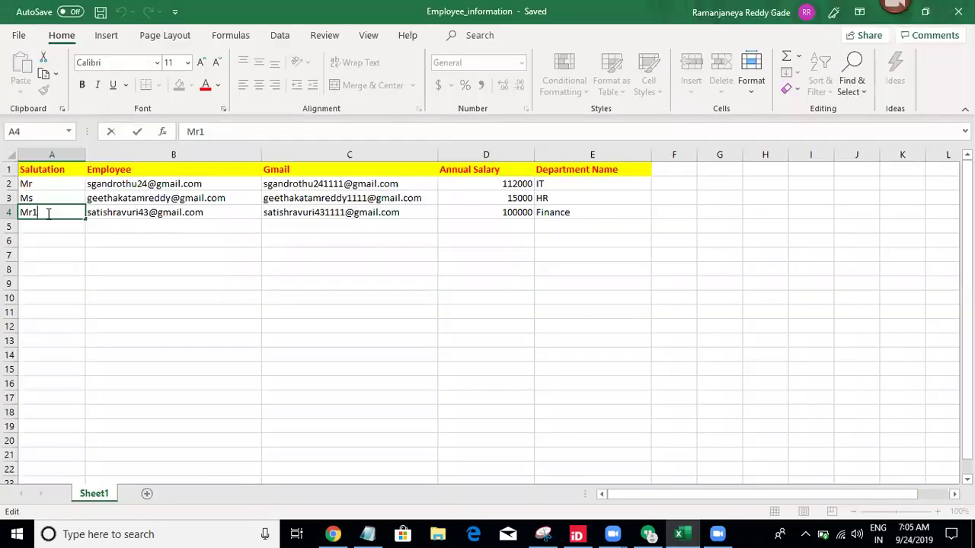
pyautogui.press('BackSpace')
pyautogui.click(274, 416)
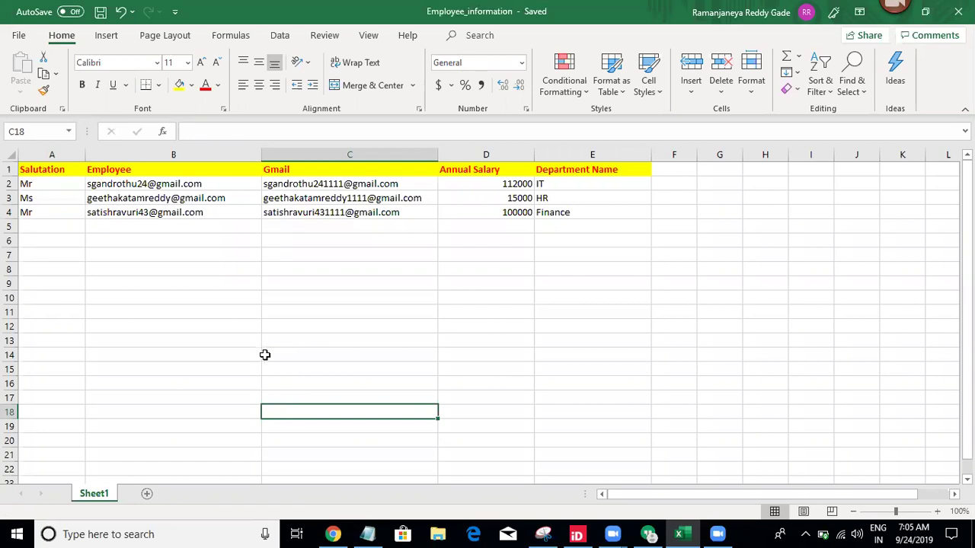
# Switch to Chrome, open the emp info DS data source in a new tab and close the tabs to its right.
pyautogui.moveTo(333, 534)
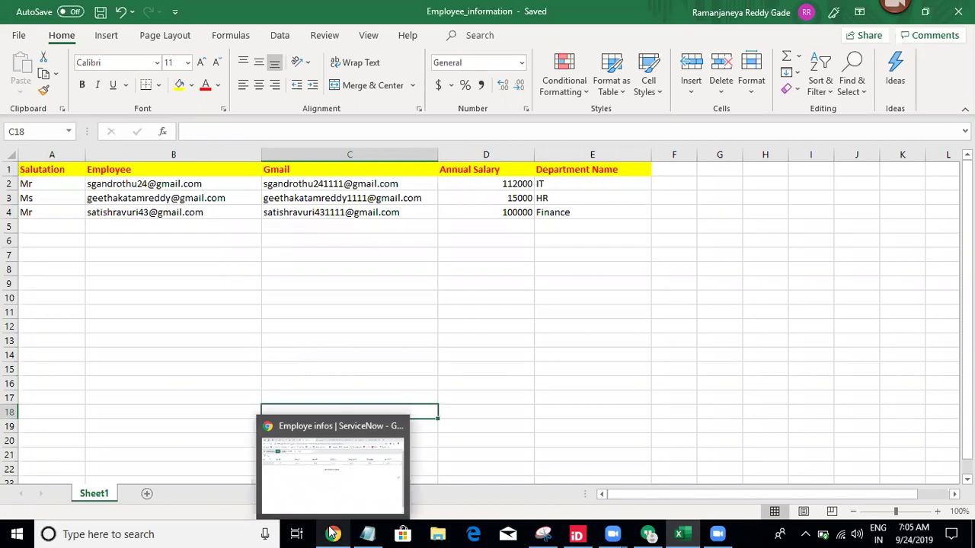
pyautogui.click(333, 534)
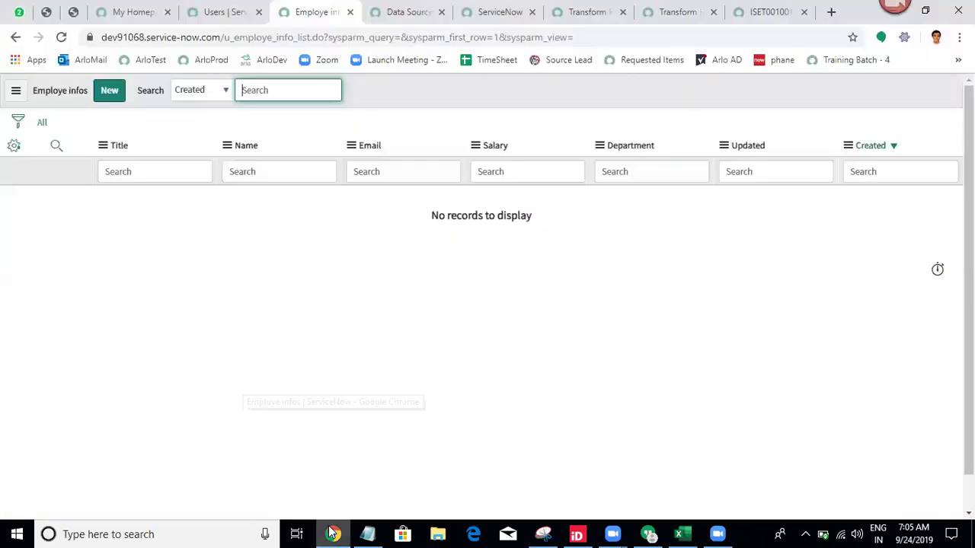
pyautogui.click(333, 534)
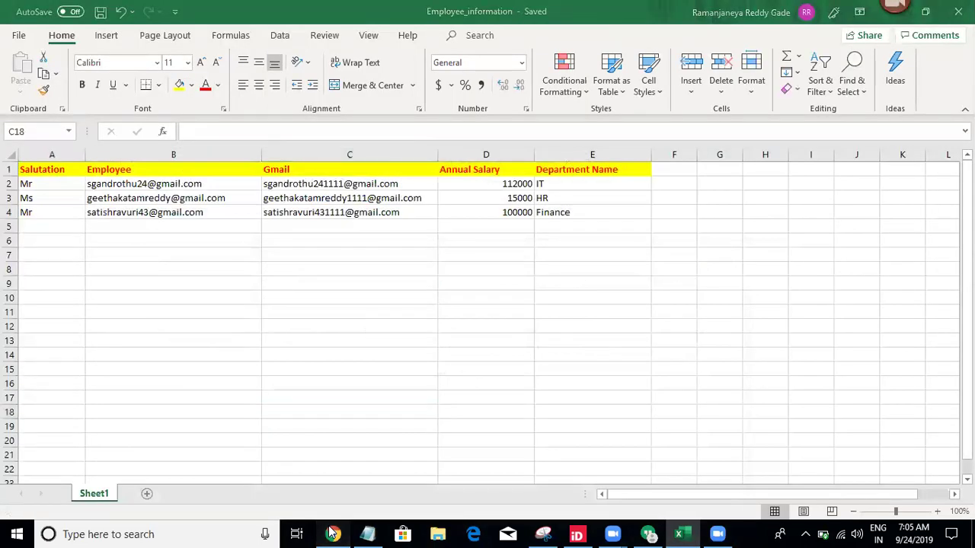
pyautogui.click(333, 534)
pyautogui.click(211, 7)
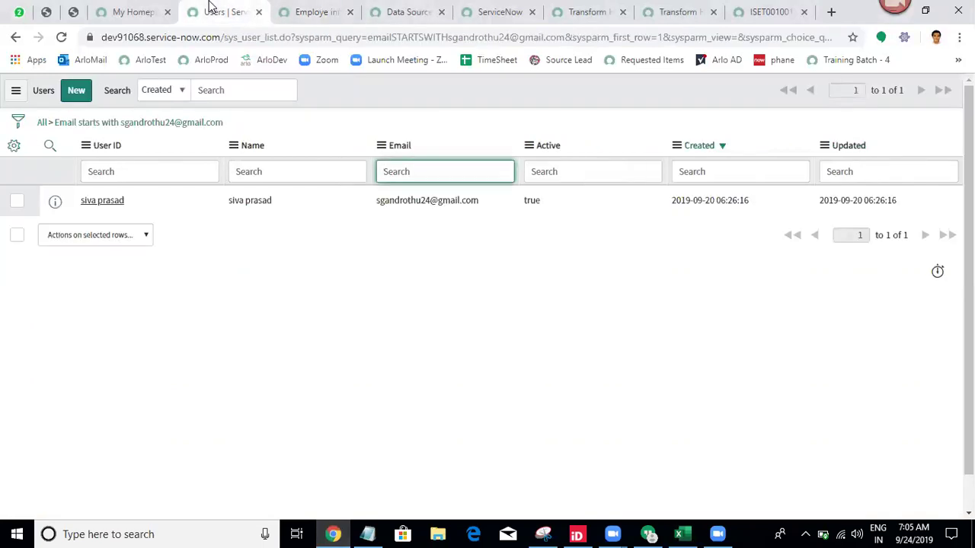
pyautogui.click(152, 9)
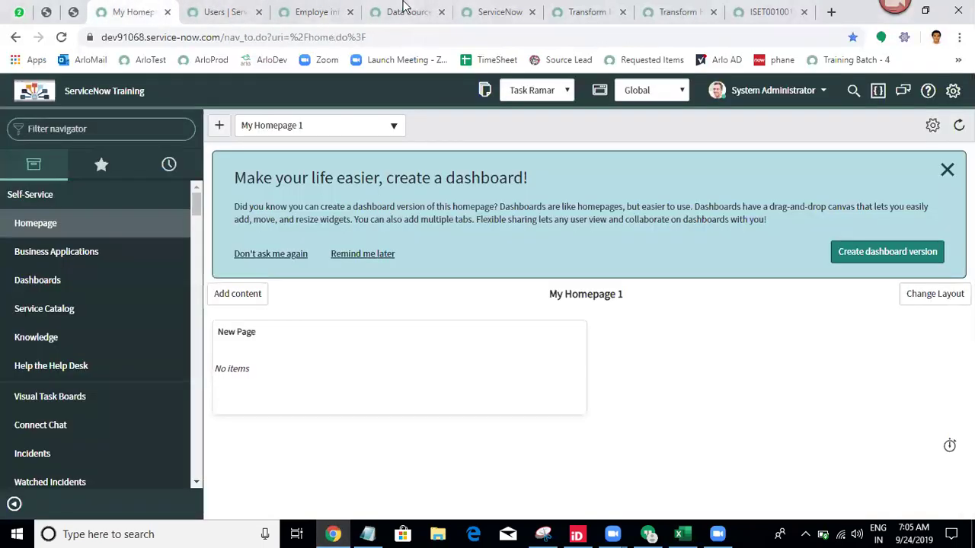
pyautogui.click(403, 9)
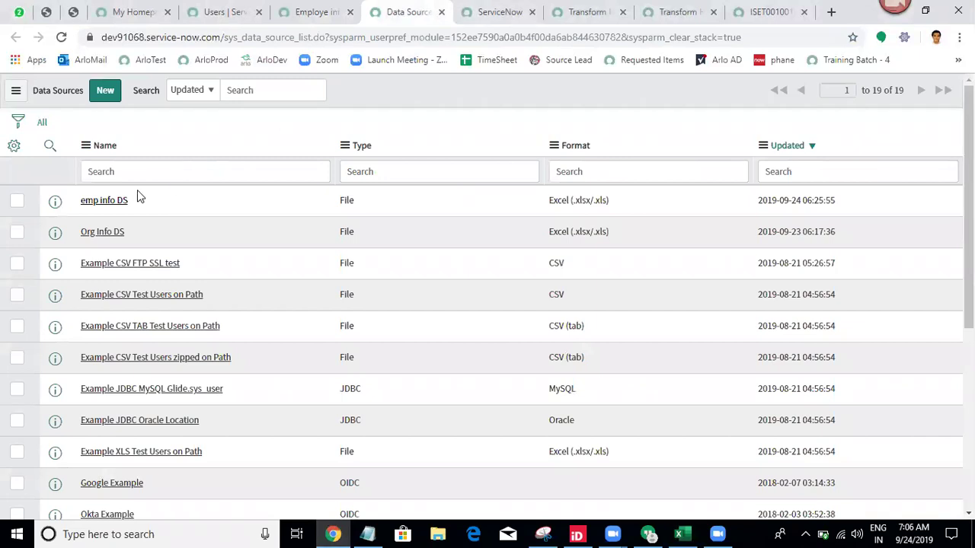
pyautogui.keyDown('ctrl'); pyautogui.click(107, 201); pyautogui.keyUp('ctrl')
pyautogui.click(466, 9)
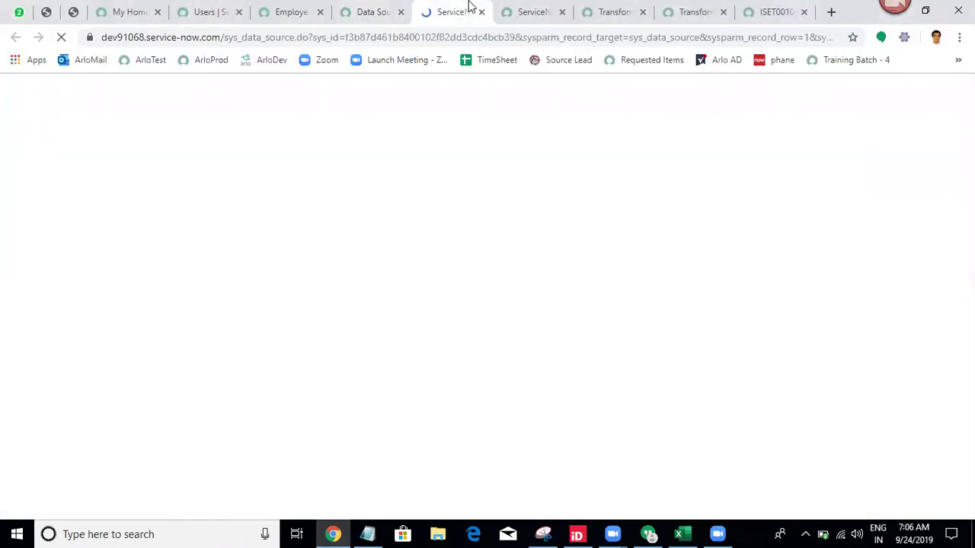
pyautogui.rightClick(468, 7)
pyautogui.click(550, 146)
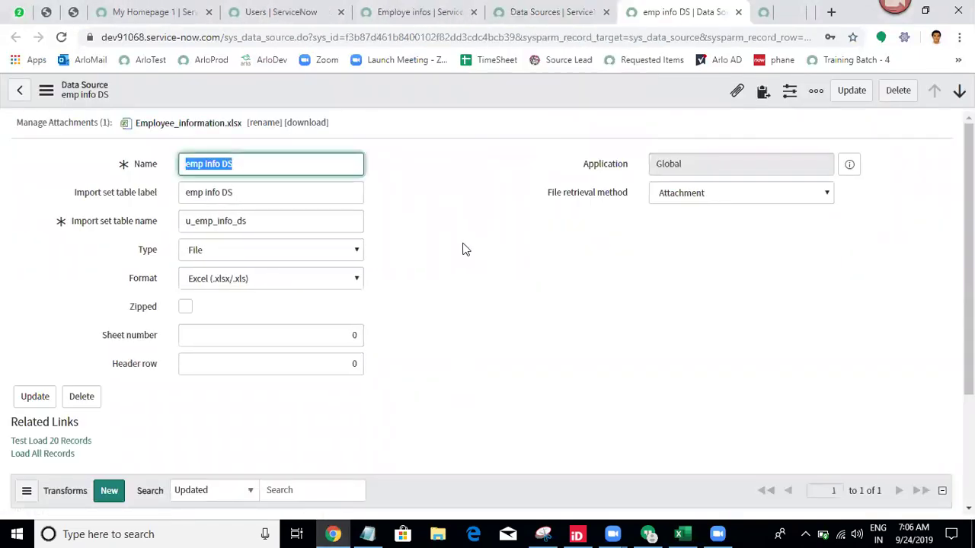
pyautogui.click(466, 250)
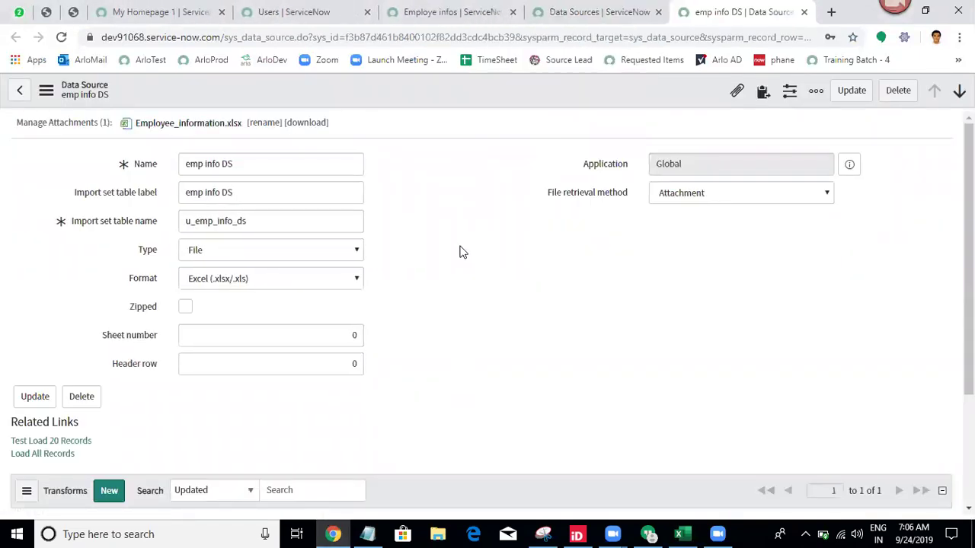
# Remove the existing Employee_information.xlsx attachment from the emp info DS data source.
pyautogui.click(736, 92)
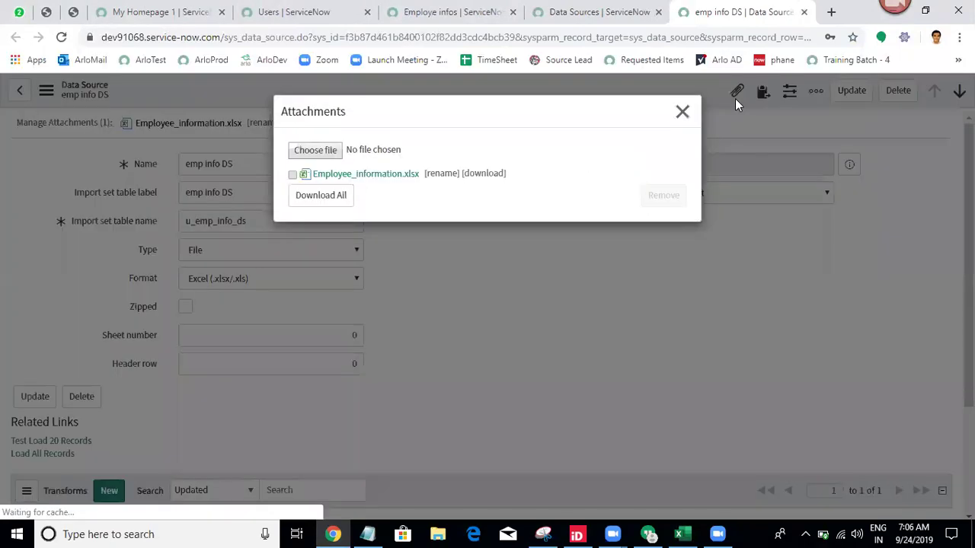
pyautogui.click(292, 175)
pyautogui.click(682, 199)
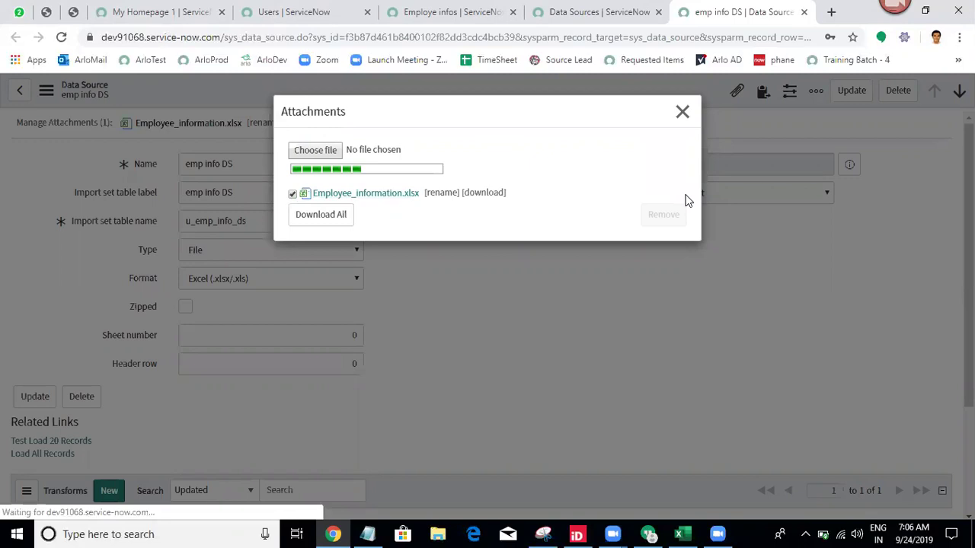
# Attach the Employee_information workbook from the Desktop to the data source and save the record.
pyautogui.click(301, 156)
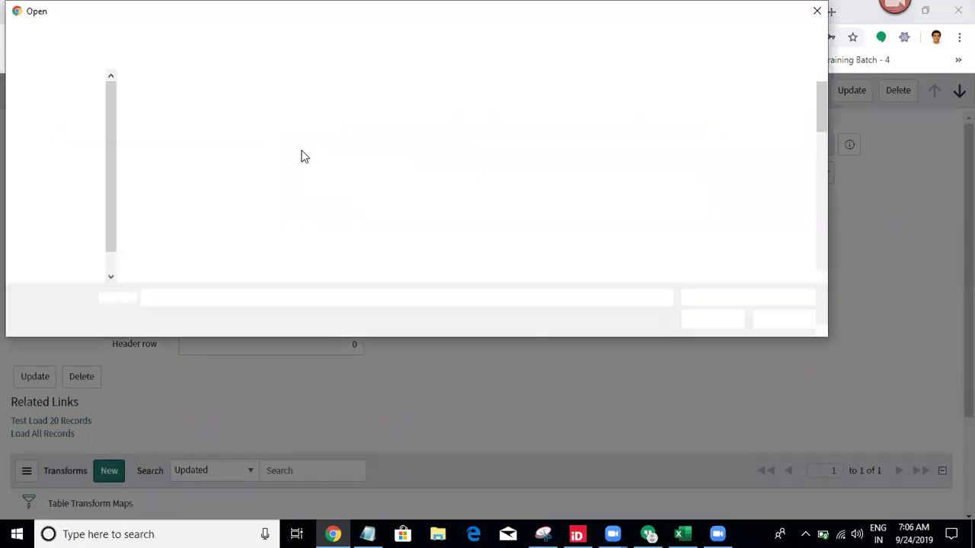
pyautogui.scroll(-1, 826, 213)
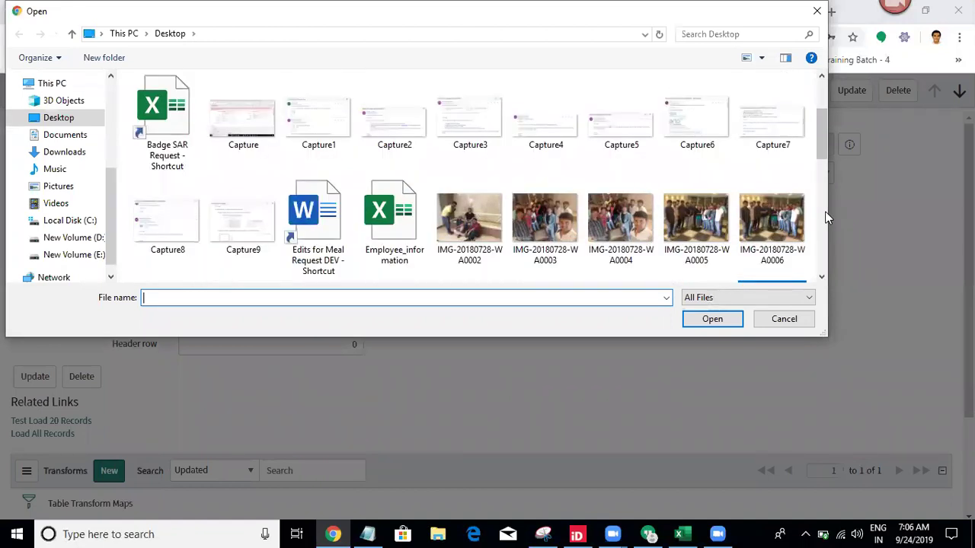
pyautogui.doubleClick(371, 226)
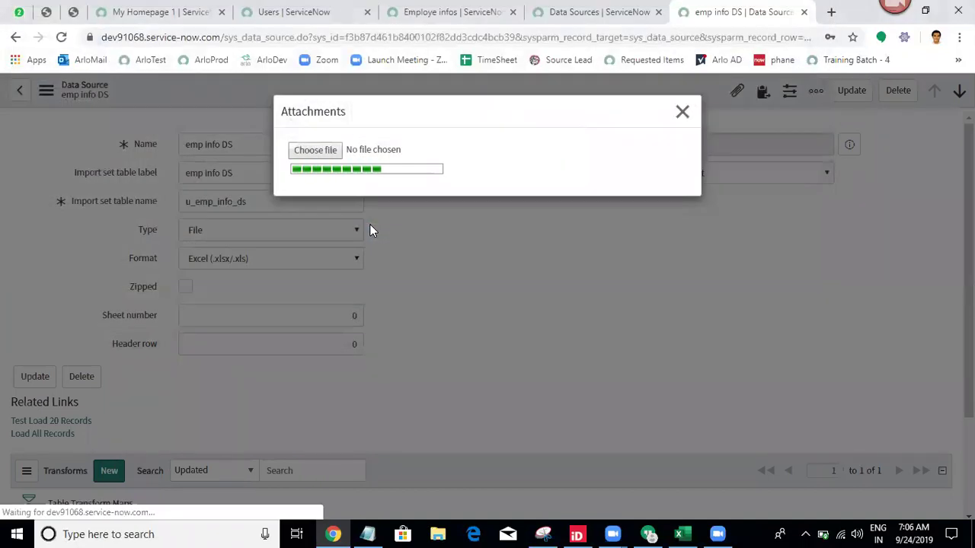
pyautogui.click(683, 113)
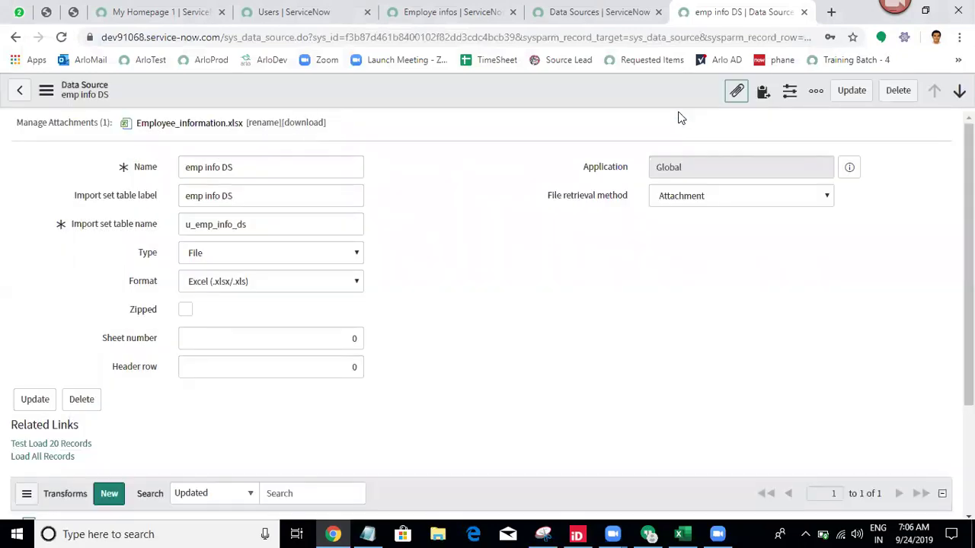
pyautogui.rightClick(533, 88)
pyautogui.click(552, 99)
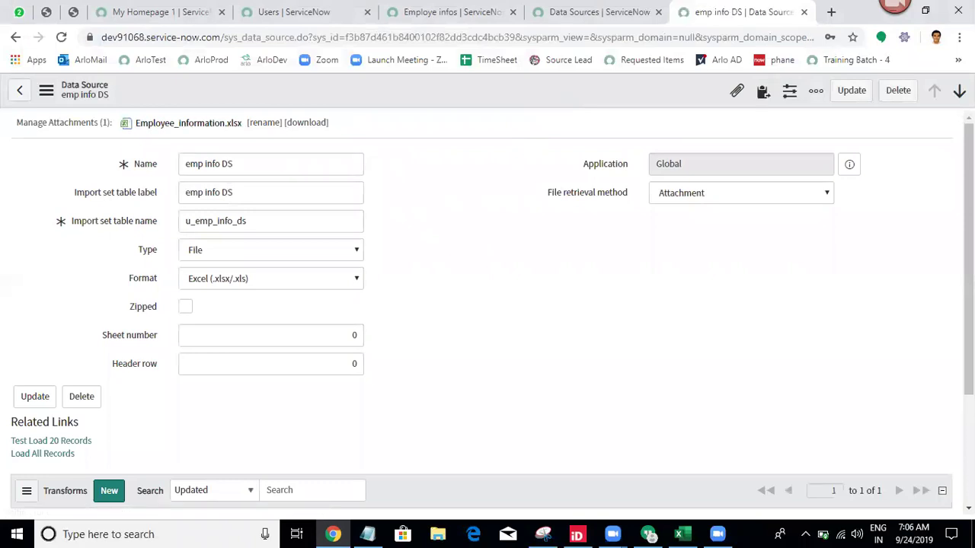
# Open the emp info tm transform map in a new tab and bring up its Field Maps list.
pyautogui.scroll(-2, 475, 244)
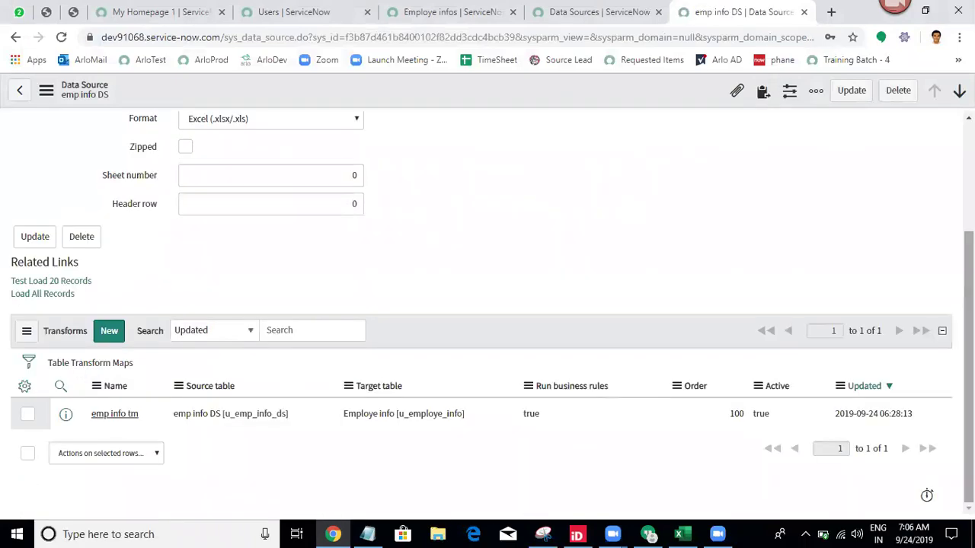
pyautogui.middleClick(112, 415)
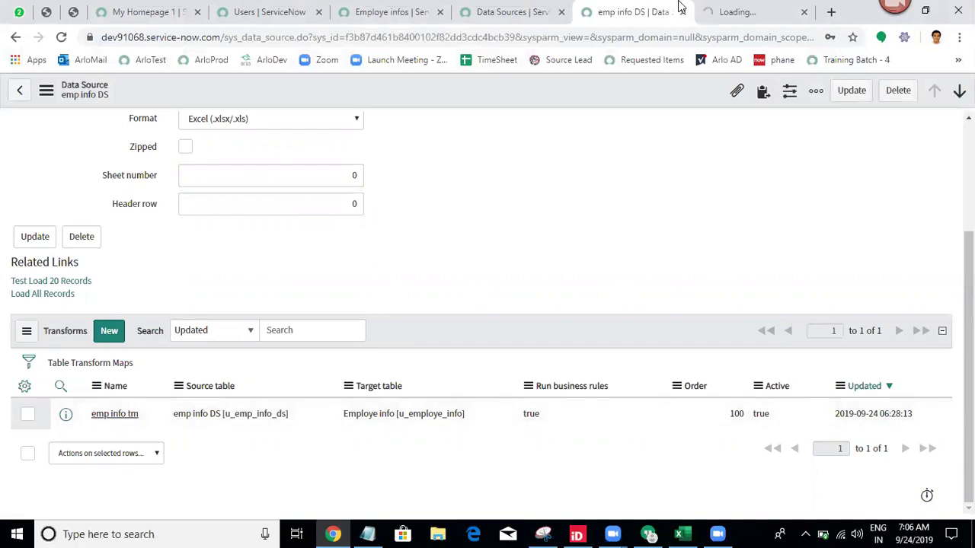
pyautogui.click(779, 8)
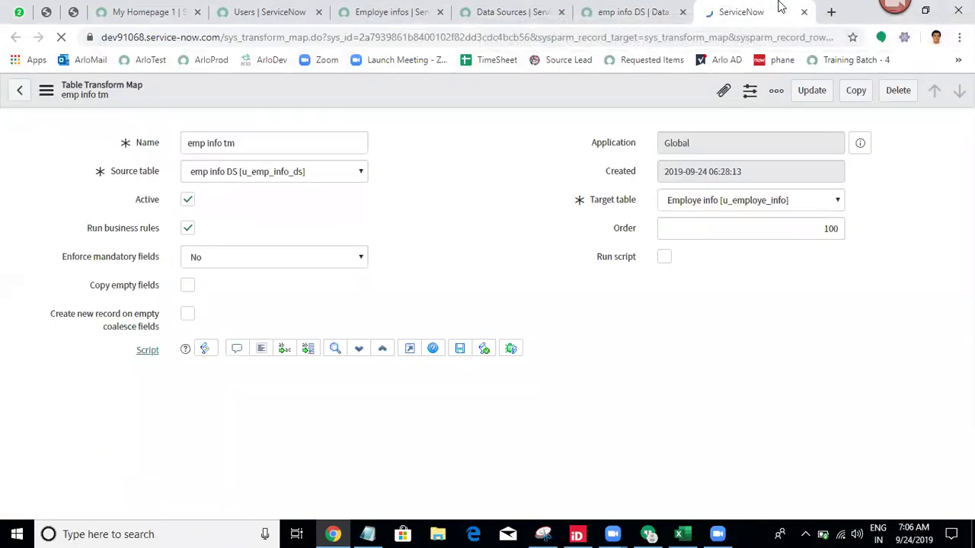
pyautogui.click(708, 172)
pyautogui.scroll(-4, 385, 261)
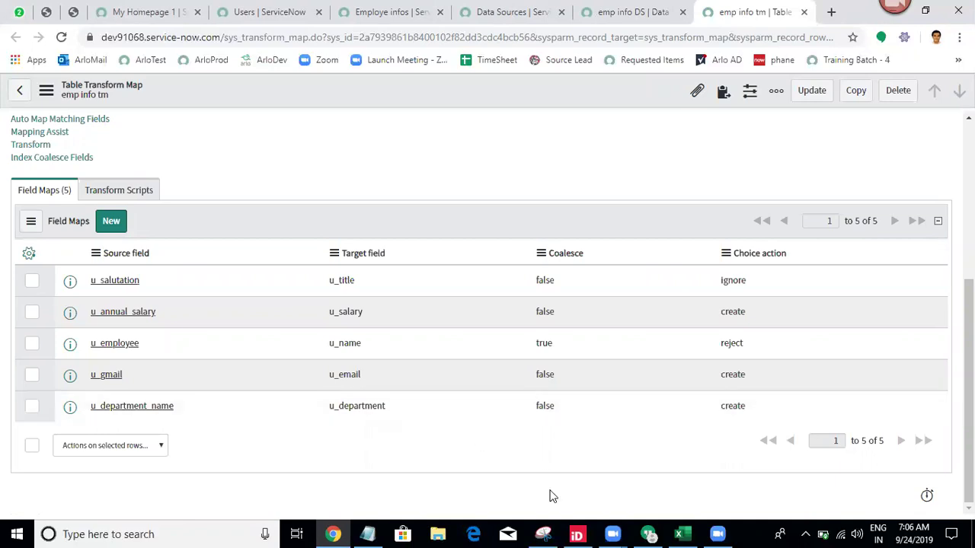
# Open the u_employee field map in a new tab and check the Employee column in the Employee_information workbook.
pyautogui.click(677, 534)
pyautogui.click(675, 533)
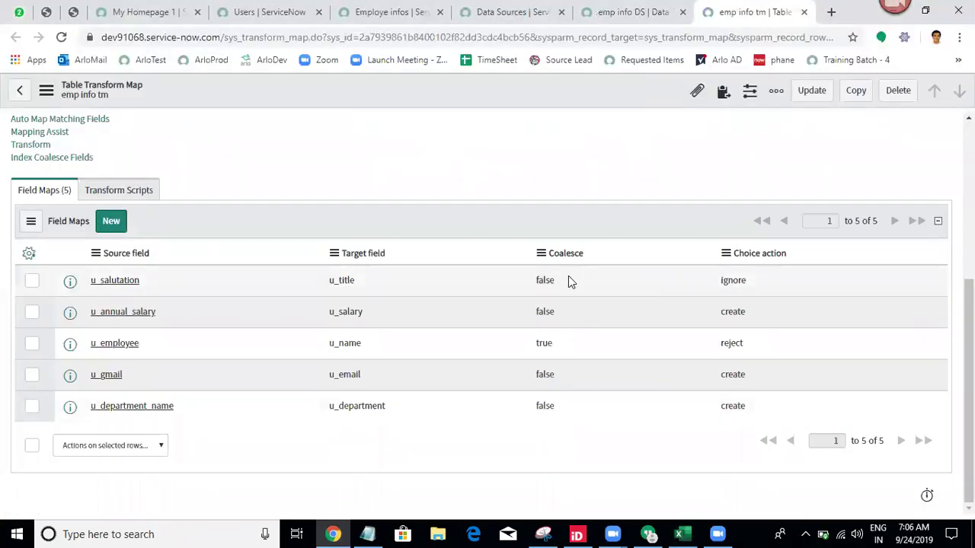
pyautogui.middleClick(116, 344)
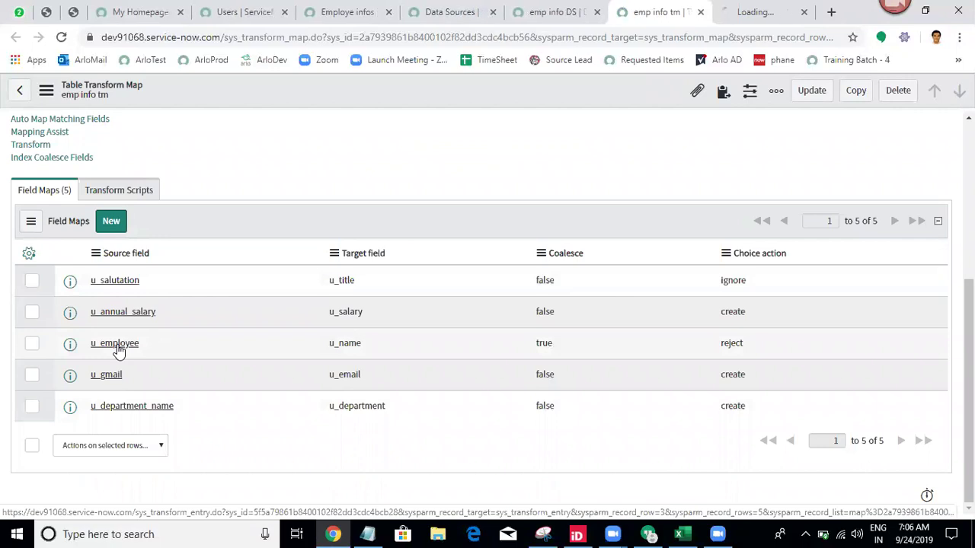
pyautogui.click(750, 9)
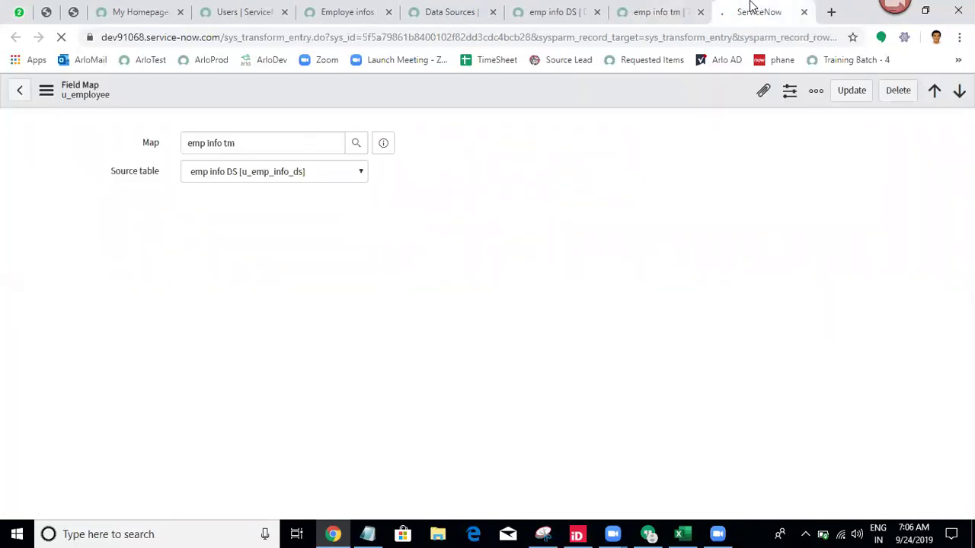
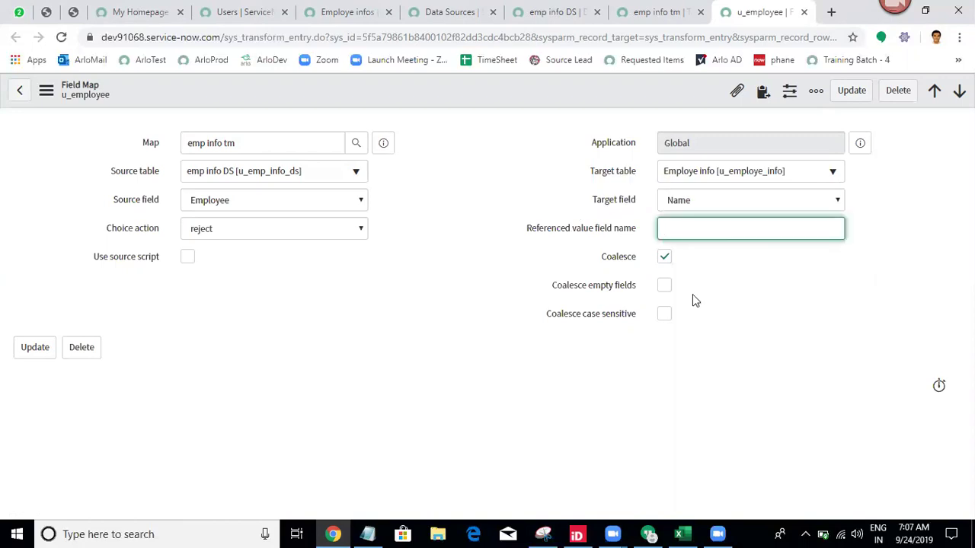
pyautogui.click(676, 534)
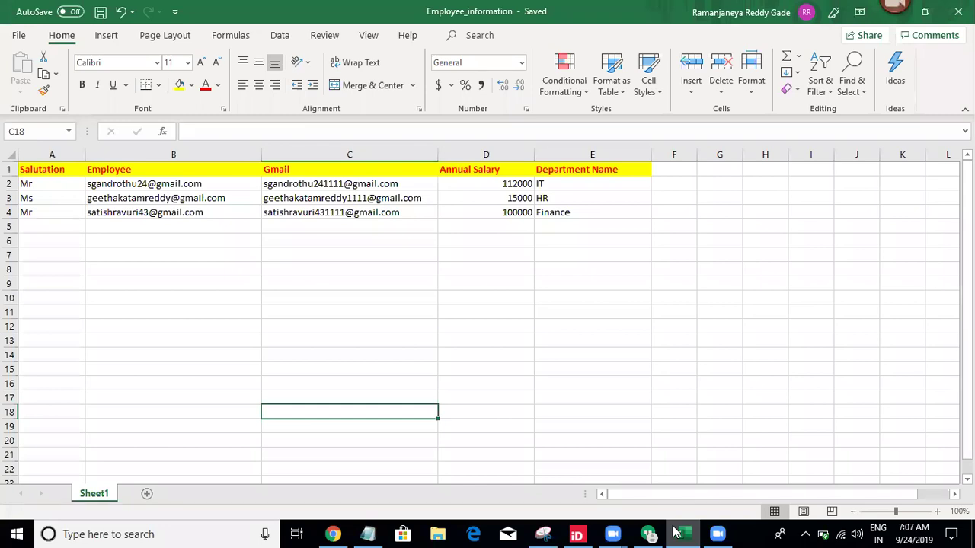
pyautogui.click(674, 532)
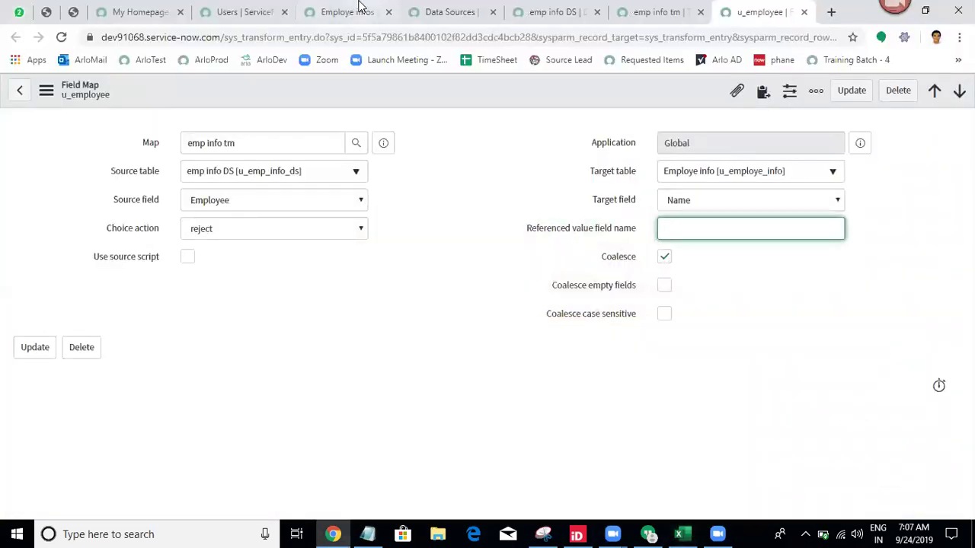
# Open the listed user's record in a new tab and look up the Email field's name in its dictionary info.
pyautogui.click(253, 10)
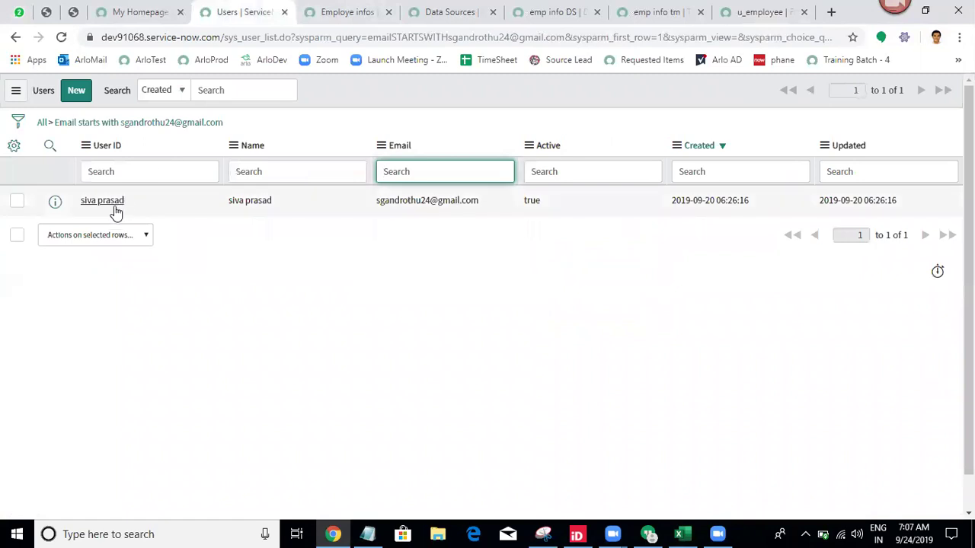
pyautogui.click(113, 204)
pyautogui.keyDown('ctrl'); pyautogui.click(113, 204); pyautogui.keyUp('ctrl')
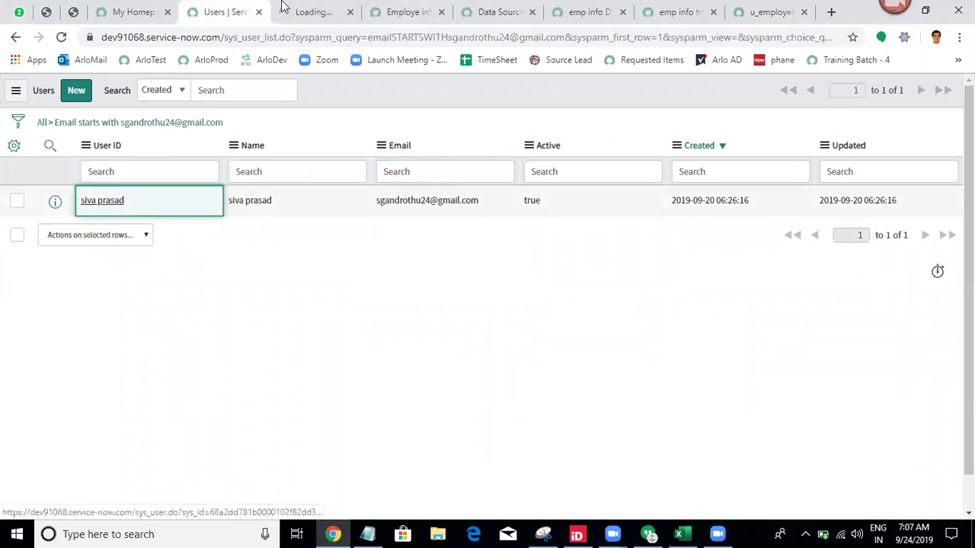
pyautogui.click(301, 9)
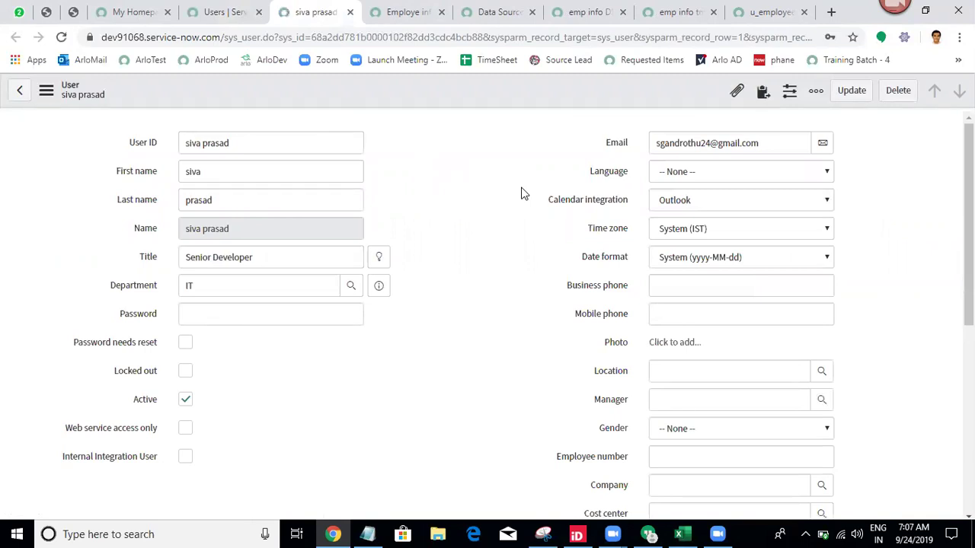
pyautogui.rightClick(622, 144)
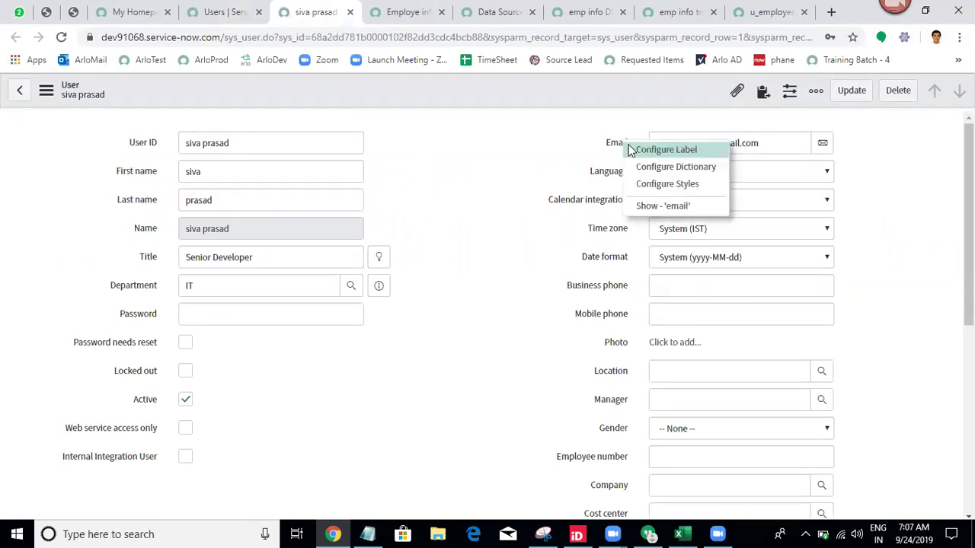
pyautogui.click(660, 210)
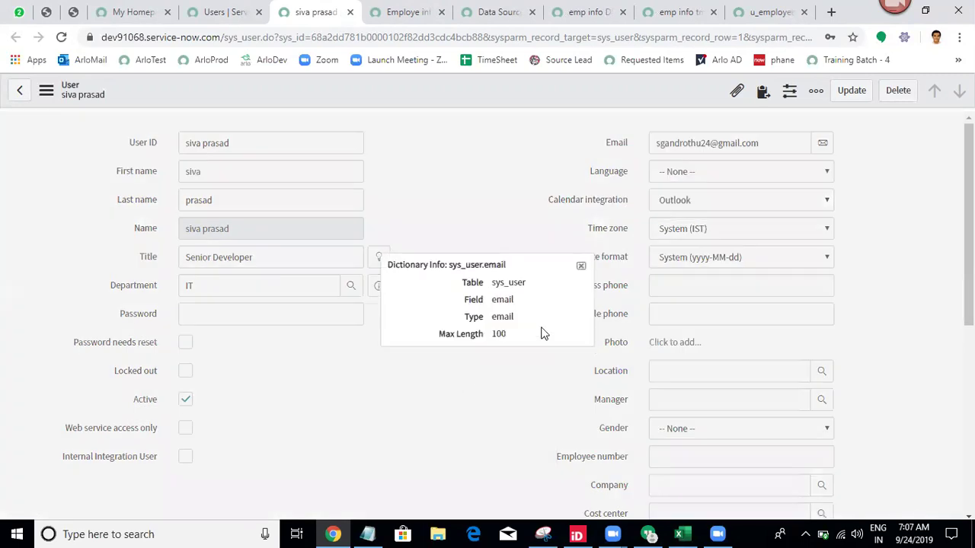
pyautogui.doubleClick(504, 299)
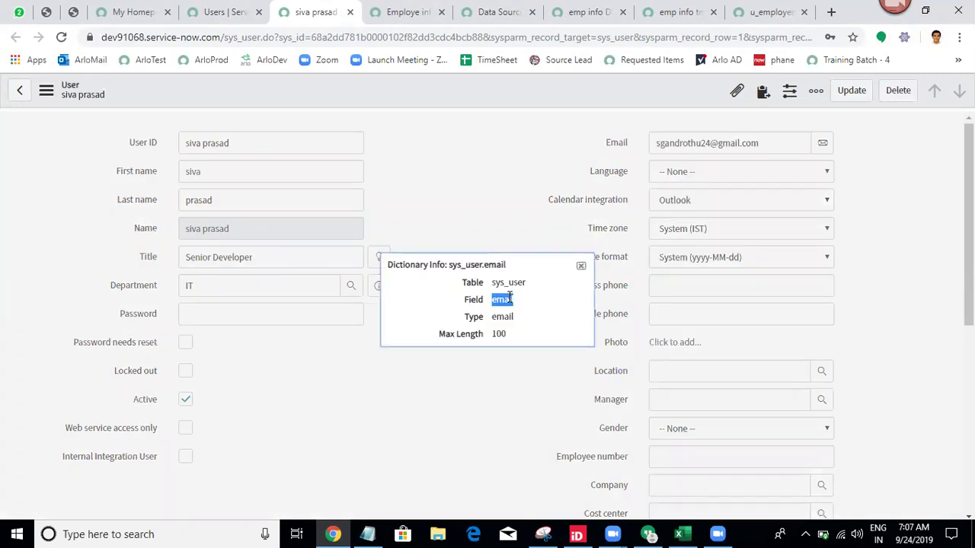
# Return to the emp info DS data source and close the browser tabs to its right.
pyautogui.click(487, 6)
pyautogui.click(582, 11)
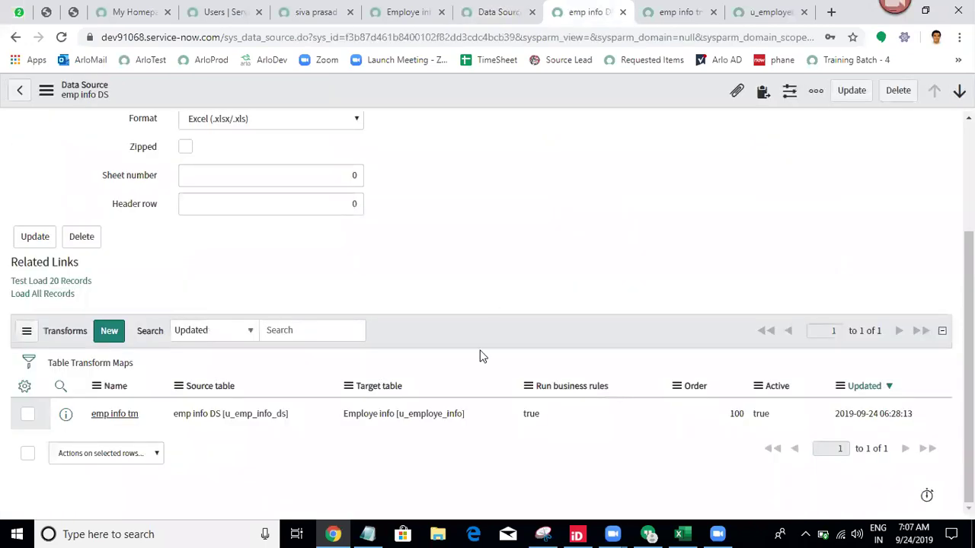
pyautogui.click(672, 12)
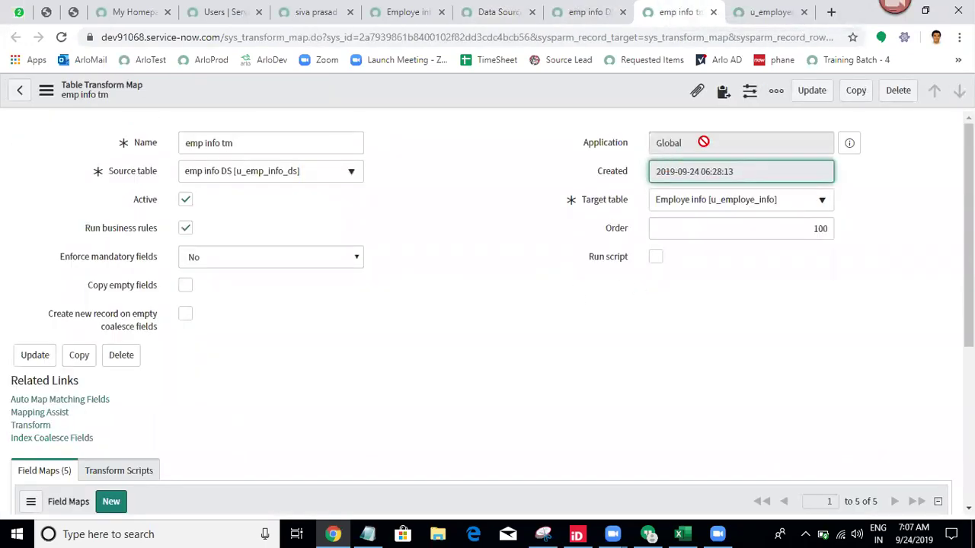
pyautogui.click(598, 9)
pyautogui.rightClick(599, 9)
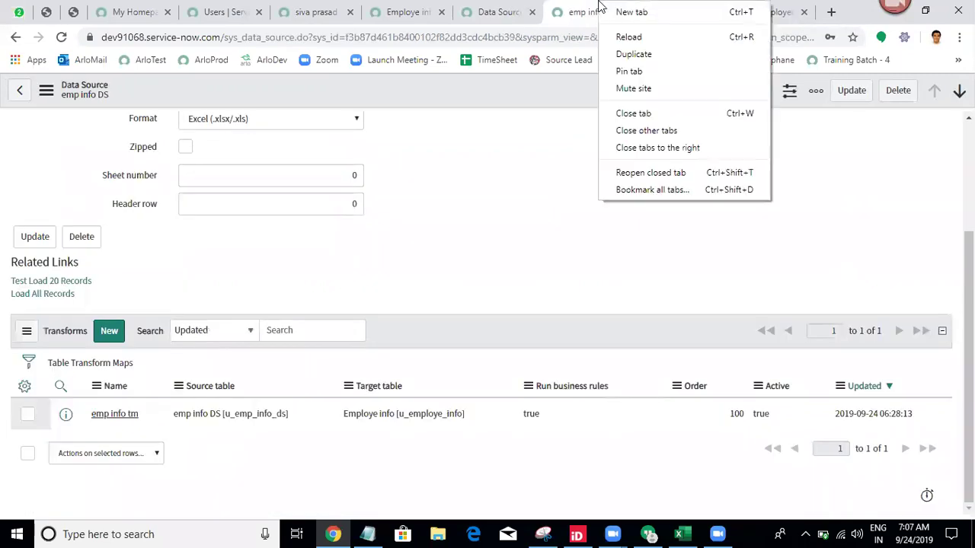
pyautogui.click(660, 149)
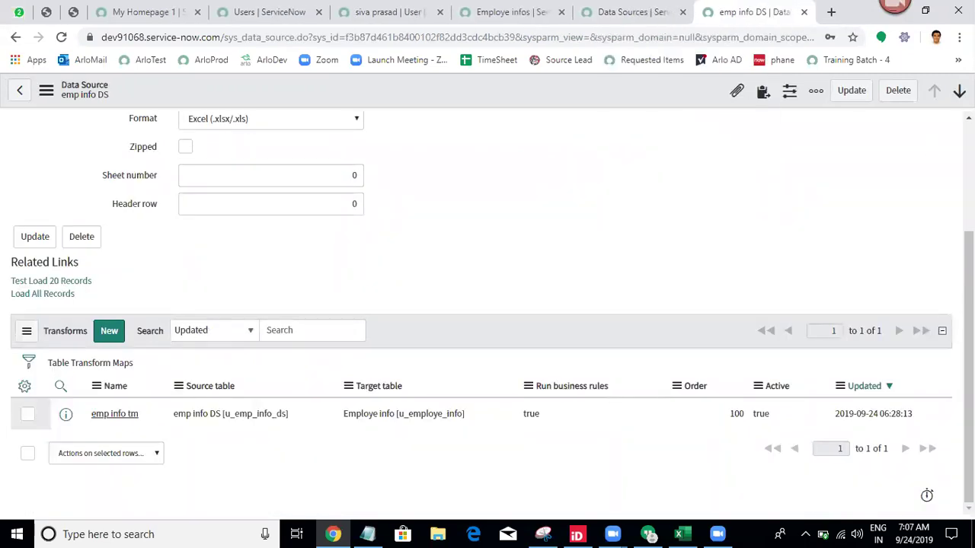
# Open the emp info tm transform map in a new tab, and its u_employee field map in another.
pyautogui.scroll(2, 770, 239)
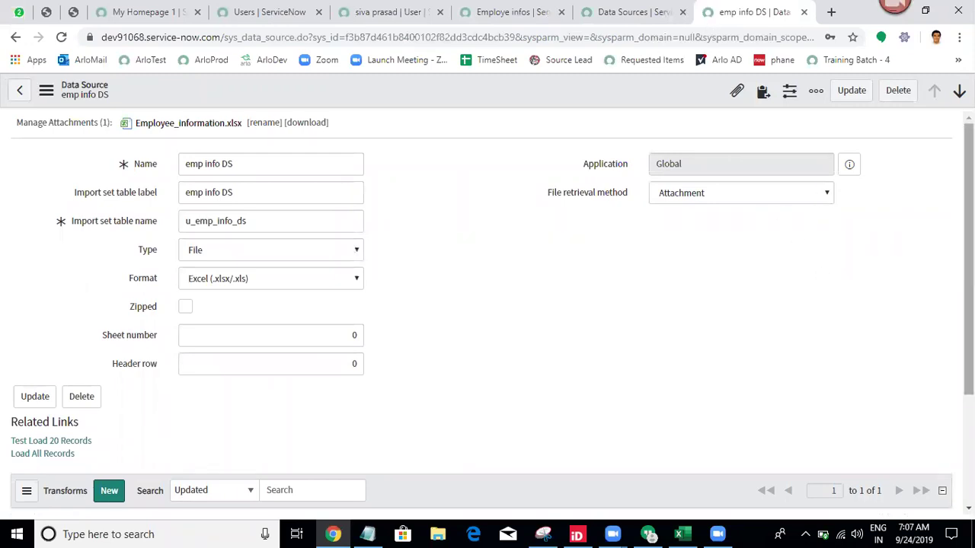
pyautogui.scroll(-2, 487, 305)
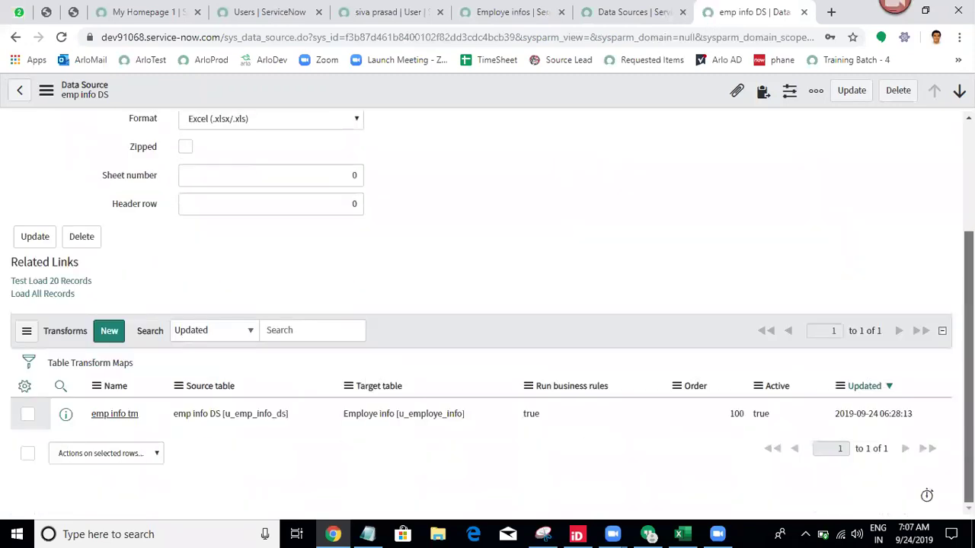
pyautogui.middleClick(116, 415)
pyautogui.click(766, 8)
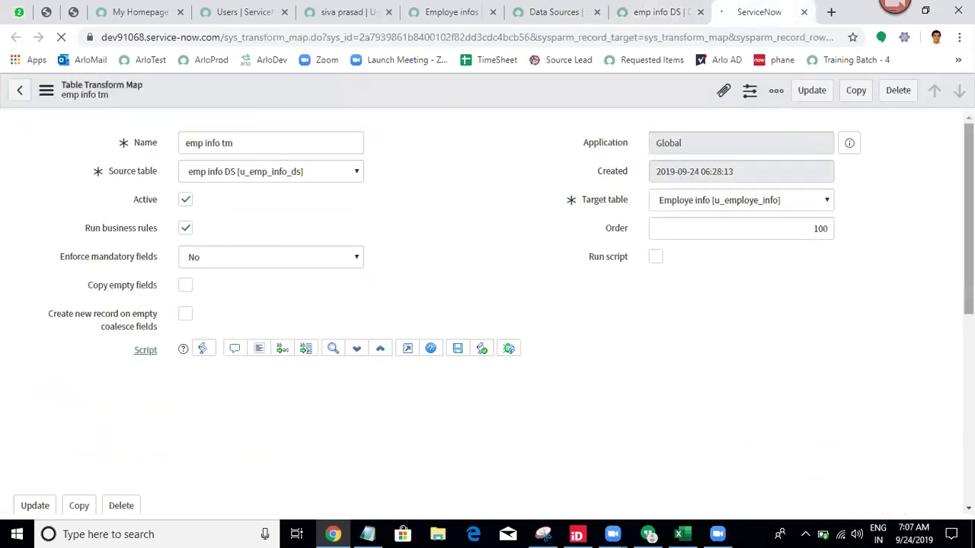
pyautogui.scroll(-6, 499, 482)
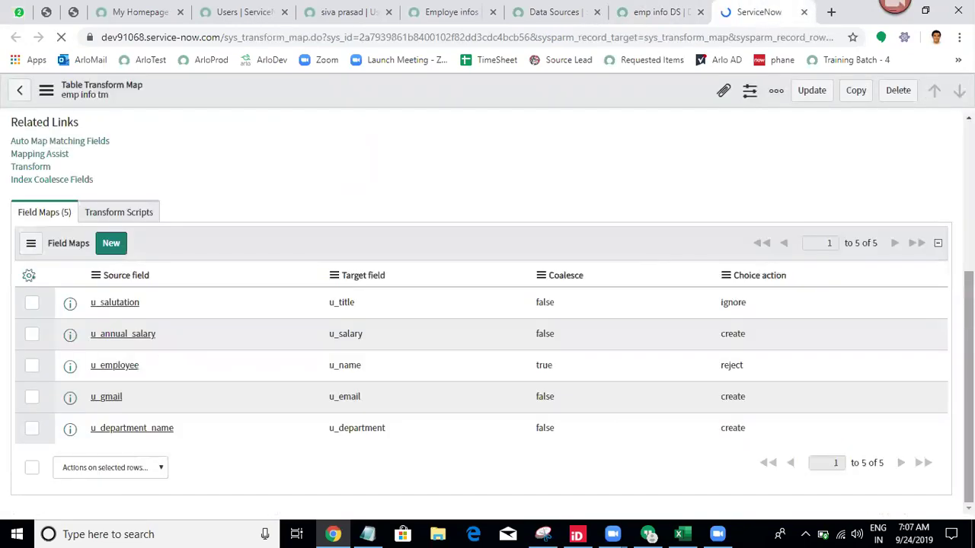
pyautogui.middleClick(115, 373)
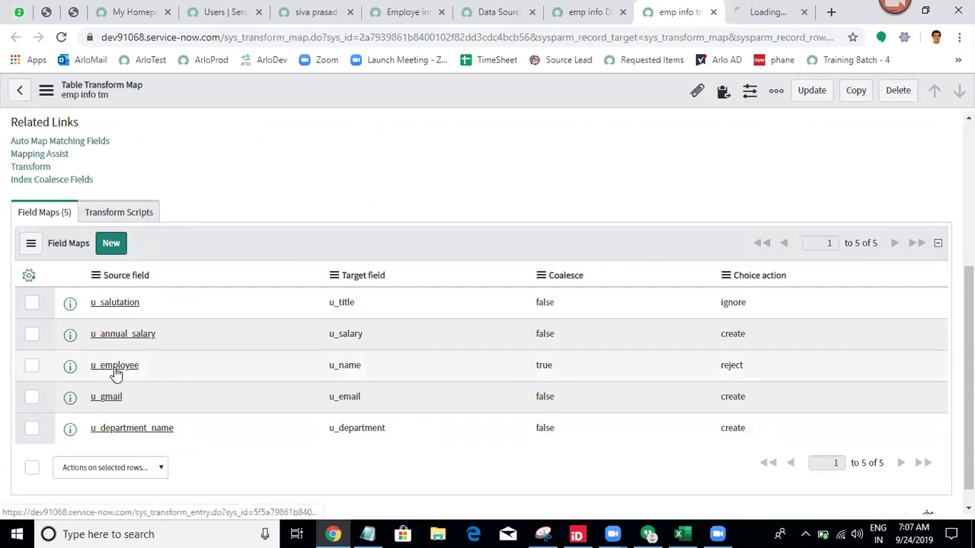
pyautogui.click(776, 7)
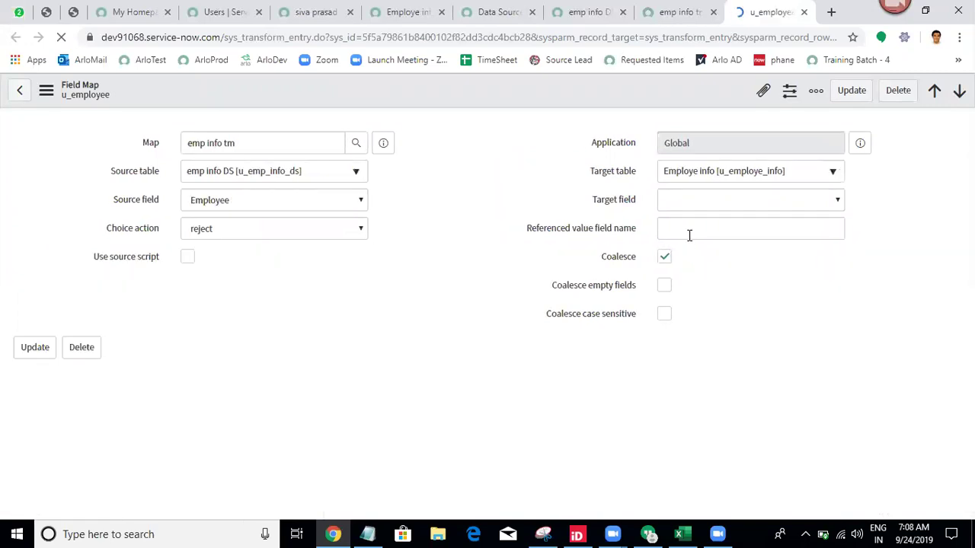
# Set the u_employee field map's referenced value field name to email and save the record.
pyautogui.click(689, 235)
pyautogui.write('email')
pyautogui.click(455, 199)
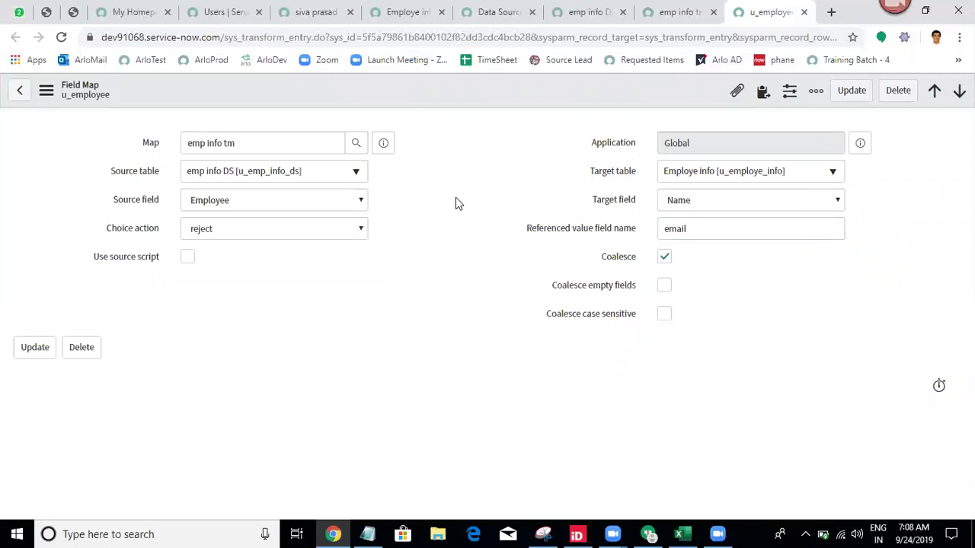
pyautogui.rightClick(467, 98)
pyautogui.click(486, 104)
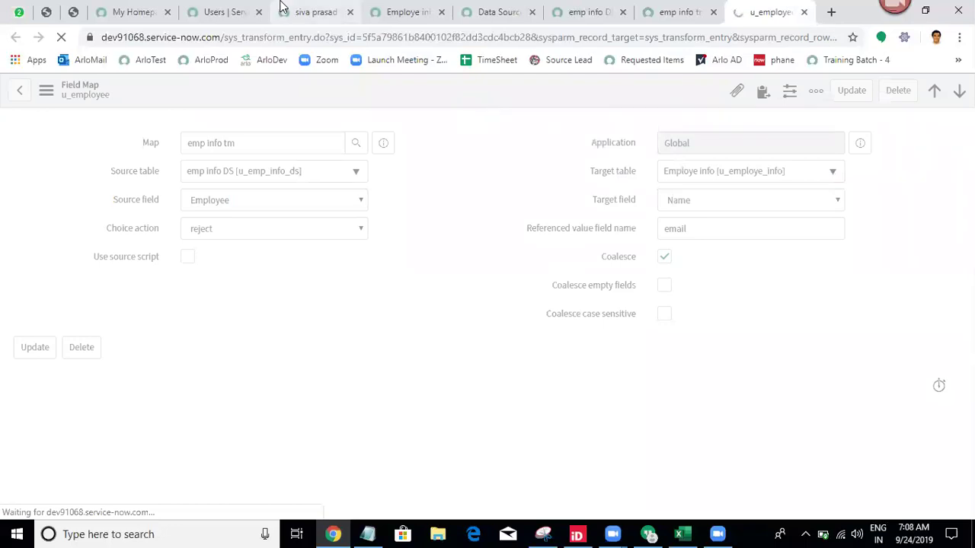
pyautogui.click(377, 10)
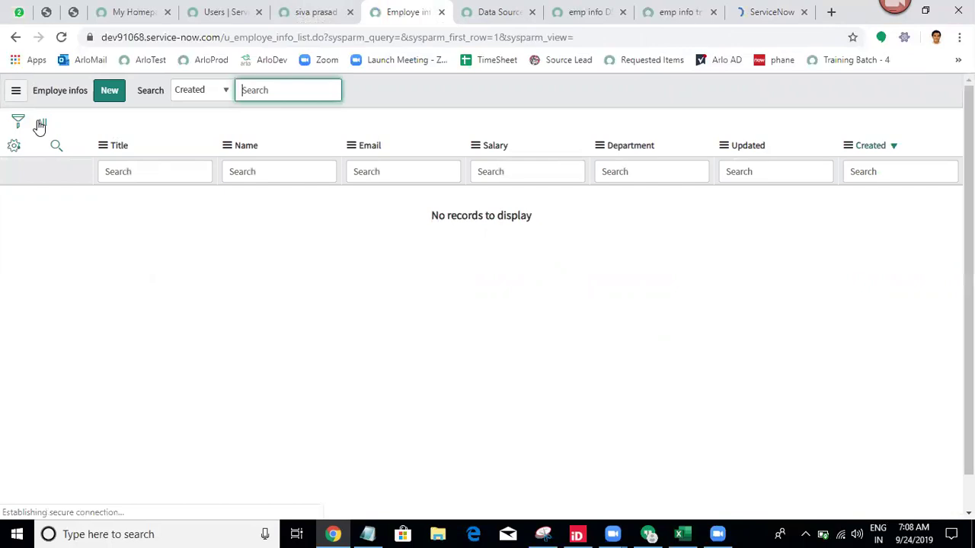
pyautogui.click(765, 8)
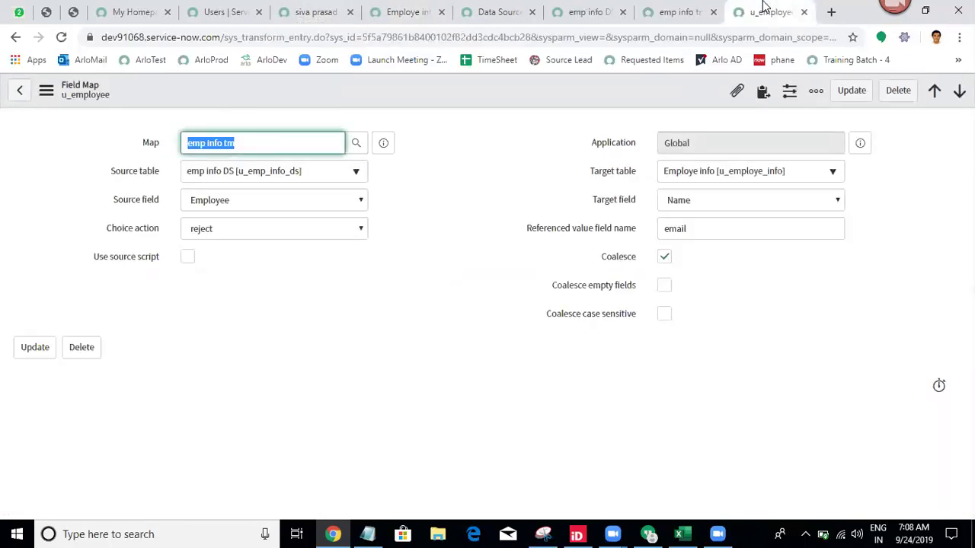
pyautogui.click(465, 149)
# Load all records from the emp info DS data source and run the transform on the import set.
pyautogui.click(586, 11)
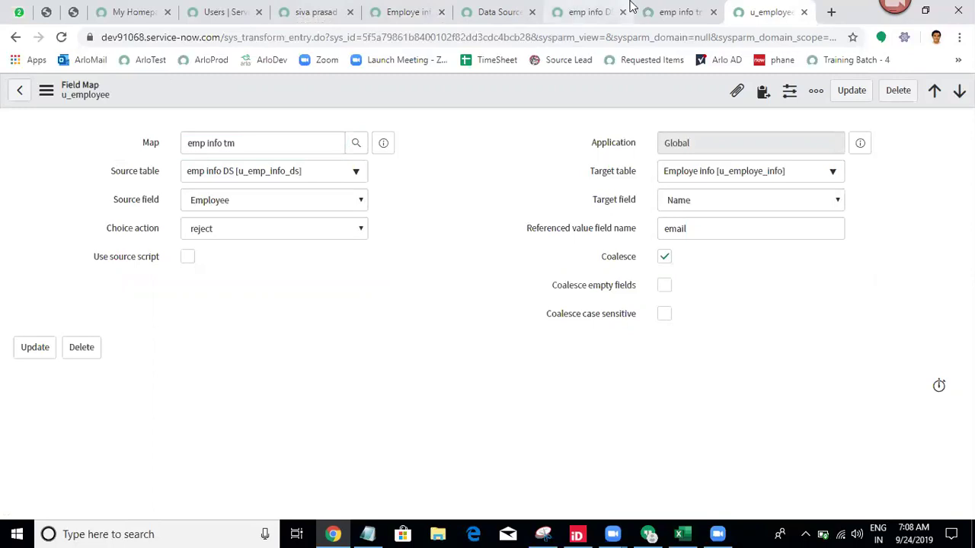
pyautogui.click(533, 6)
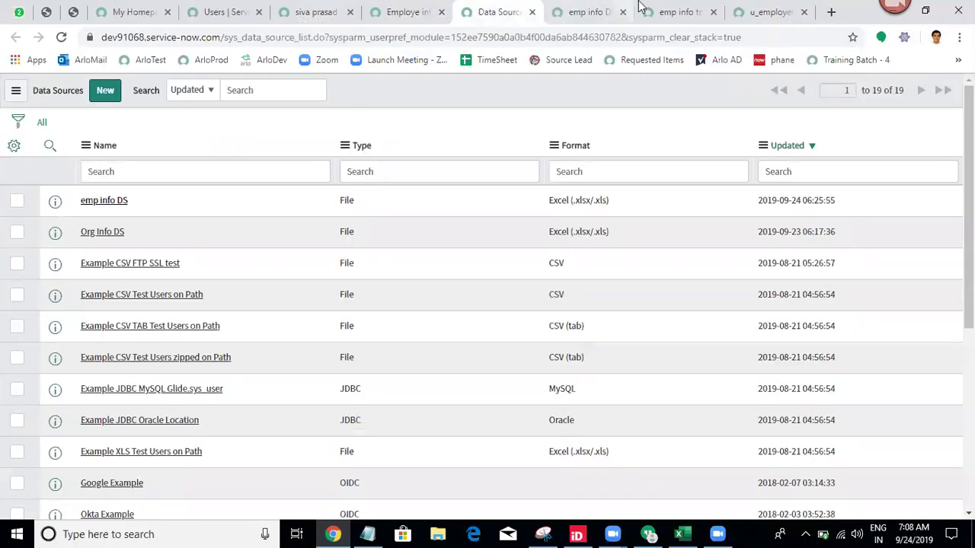
pyautogui.click(577, 8)
pyautogui.click(40, 297)
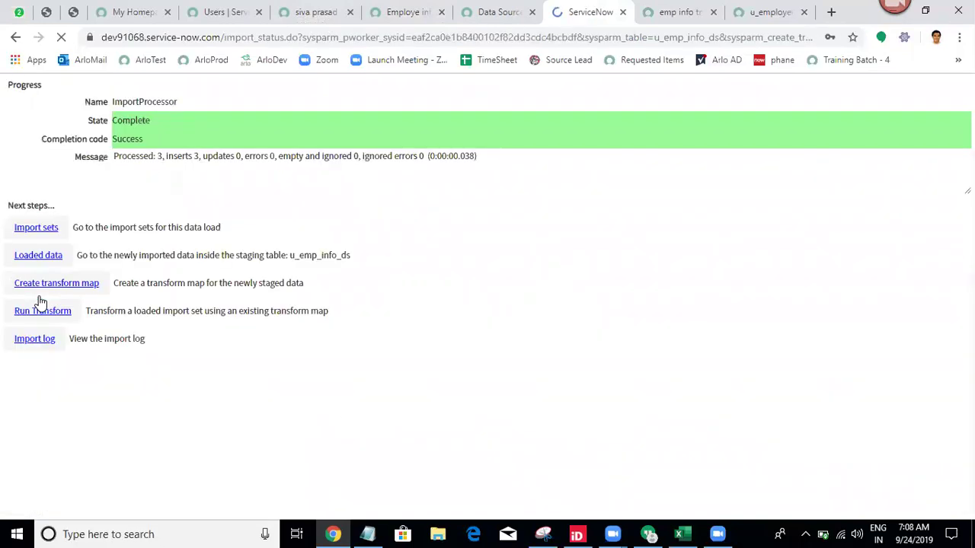
pyautogui.click(43, 311)
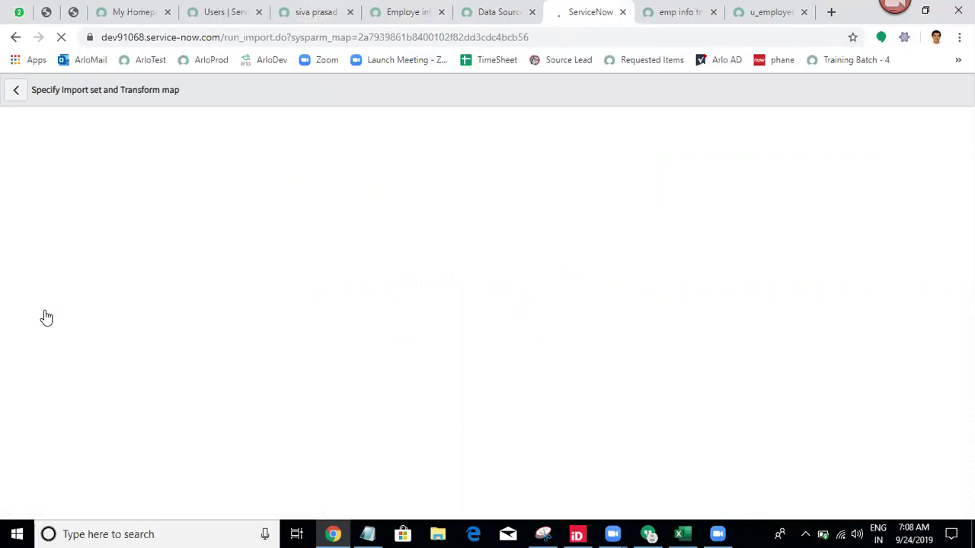
pyautogui.click(44, 352)
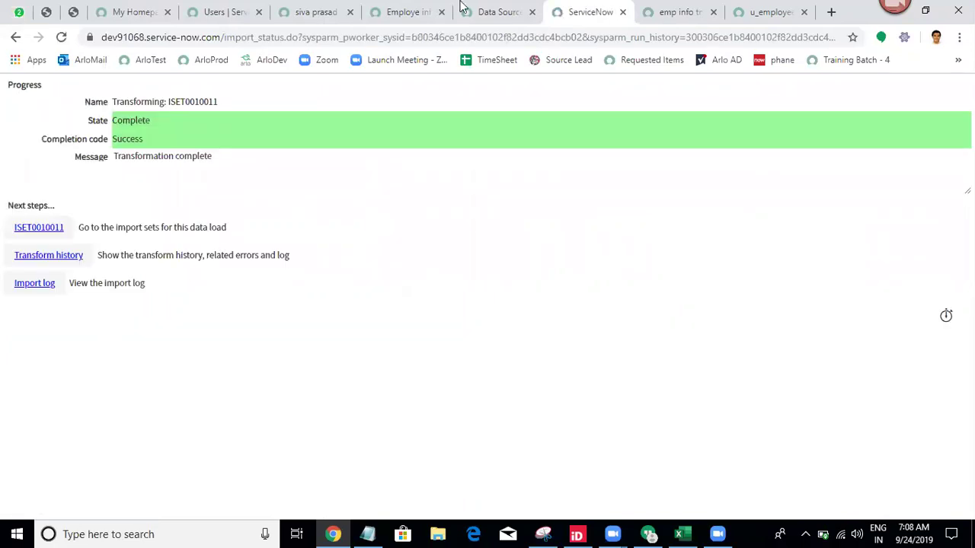
# Refresh the Employe infos list to review the imported records, and compare them with the matching user's record.
pyautogui.click(403, 12)
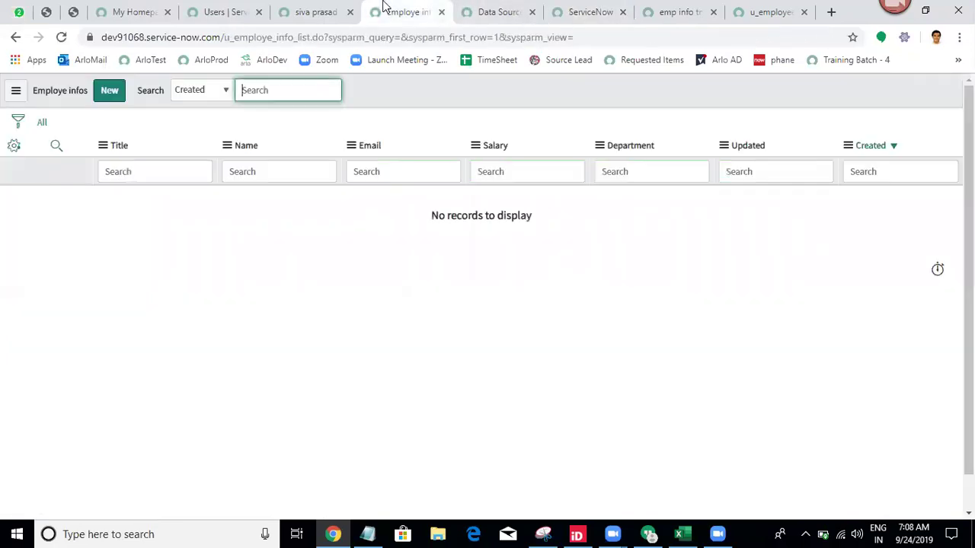
pyautogui.click(42, 122)
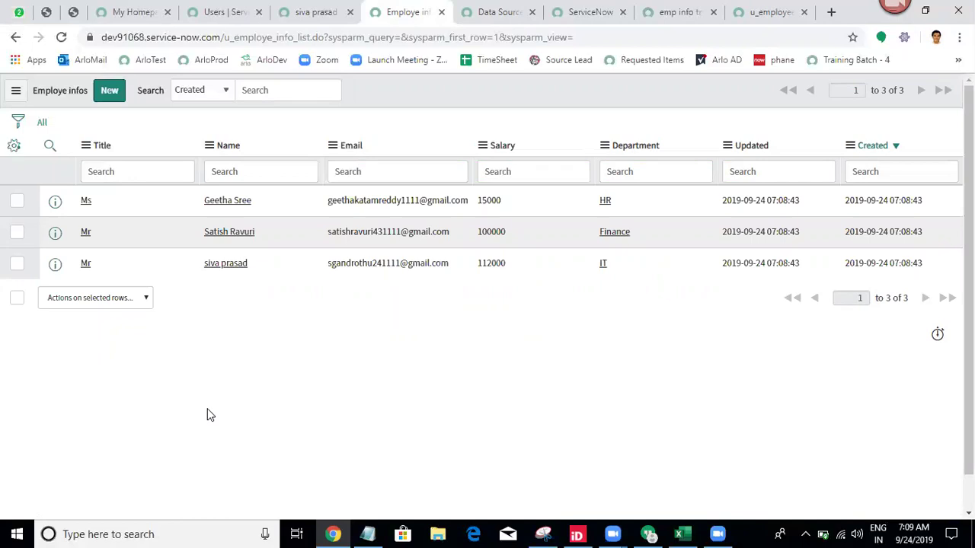
pyautogui.click(288, 8)
pyautogui.click(220, 11)
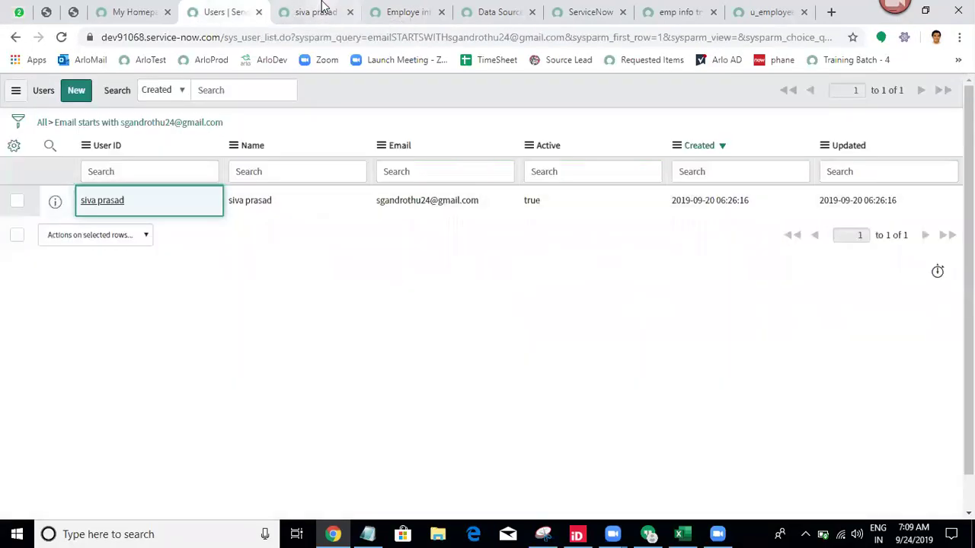
pyautogui.click(322, 9)
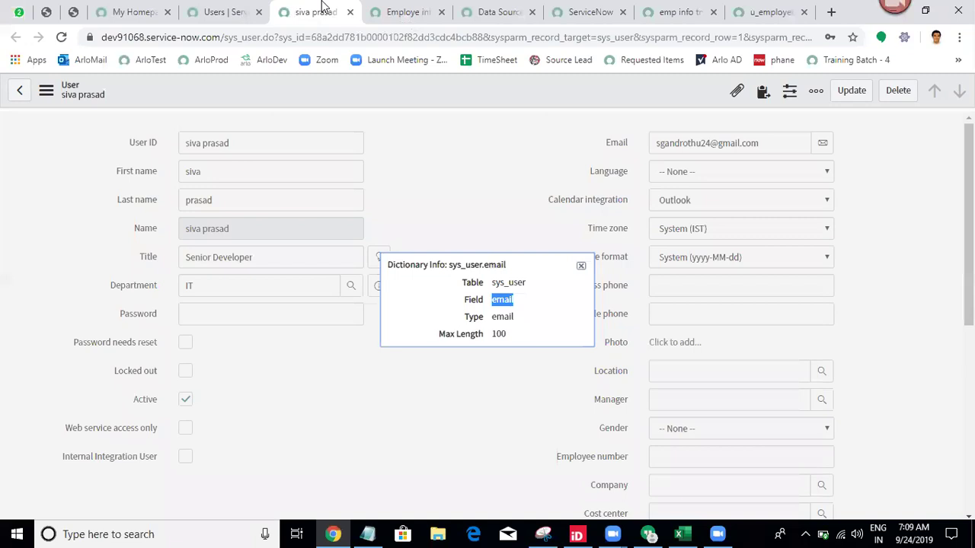
# Close the email field's dictionary info, enter a mobile phone number on the open user record and save it.
pyautogui.click(580, 266)
pyautogui.scroll(-2, 487, 316)
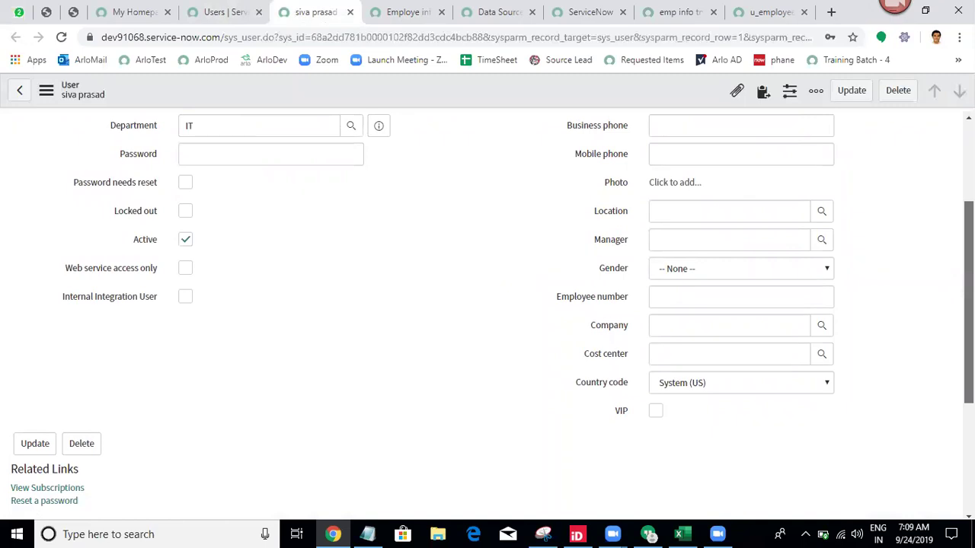
pyautogui.scroll(2, 969, 305)
pyautogui.click(687, 279)
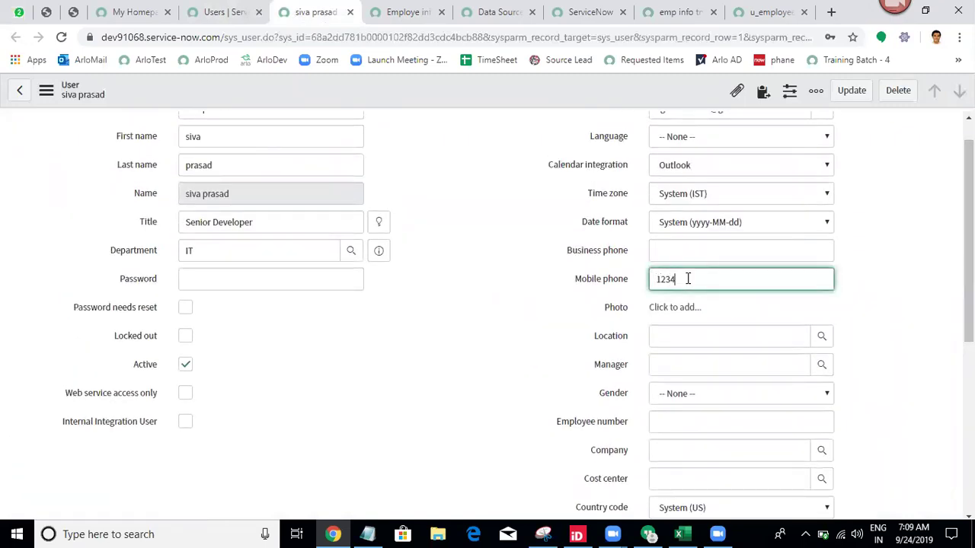
pyautogui.rightClick(406, 80)
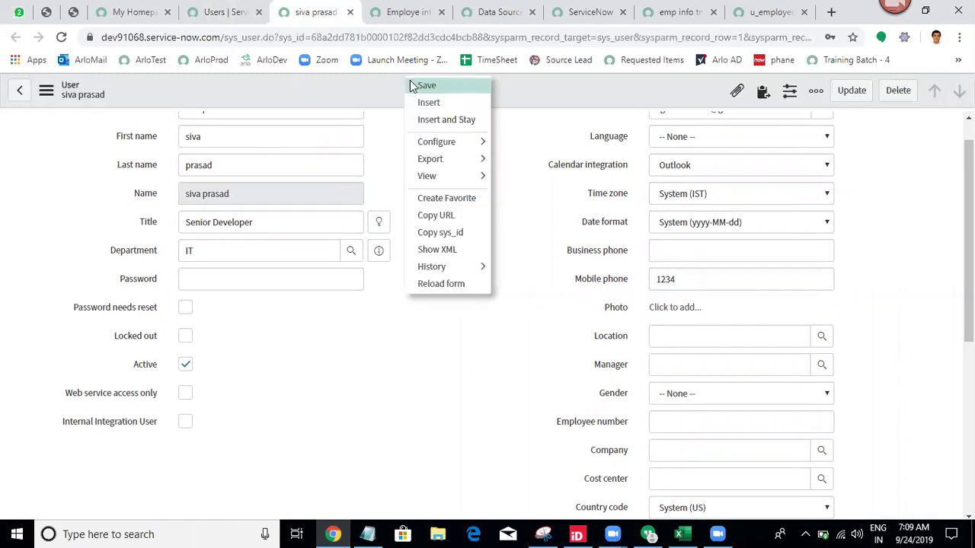
pyautogui.click(411, 82)
# Clear the Users list filter, open the sixth listed user in a new tab and copy that user's mobile phone number.
pyautogui.click(252, 7)
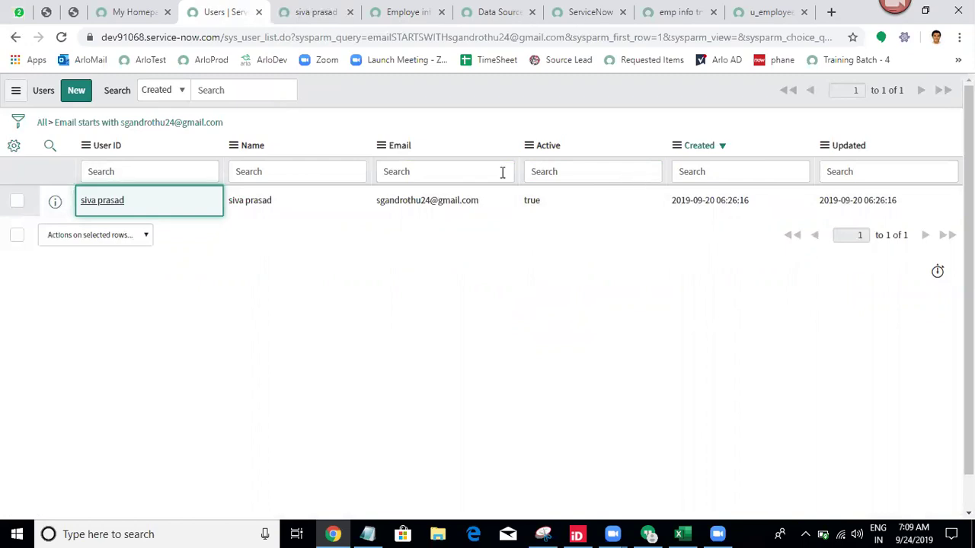
pyautogui.click(42, 122)
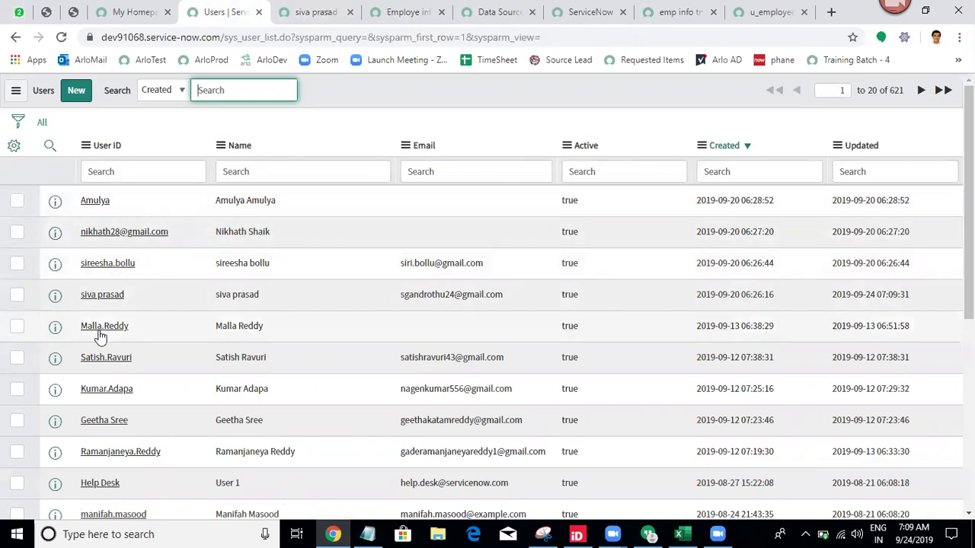
pyautogui.keyDown('ctrl'); pyautogui.keyDown('shift'); pyautogui.click(106, 359); pyautogui.keyUp('shift'); pyautogui.keyUp('ctrl')
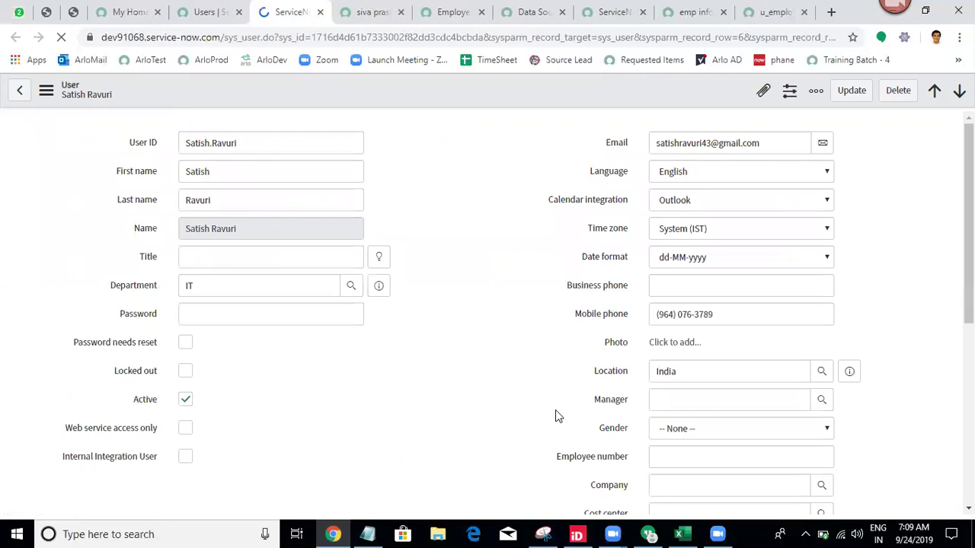
pyautogui.click(663, 286)
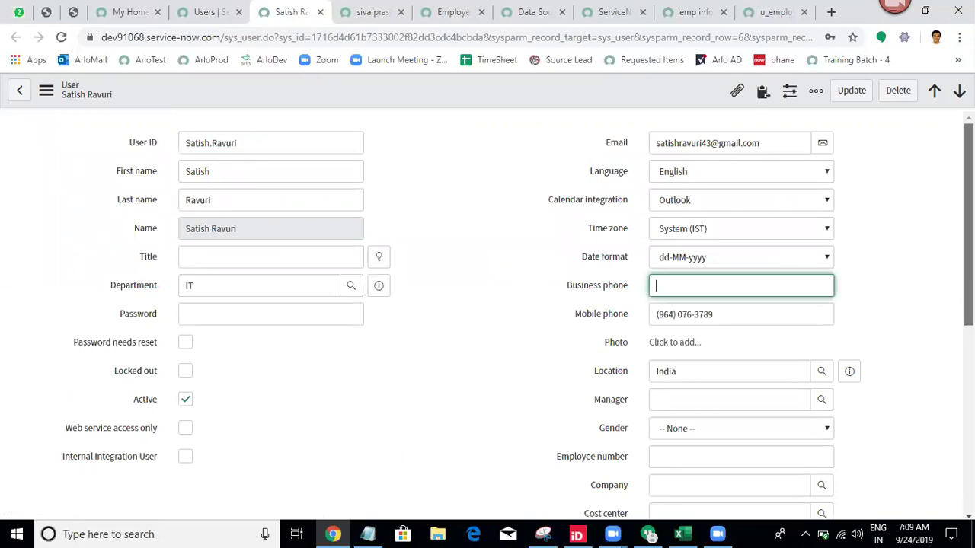
pyautogui.scroll(-2, 742, 279)
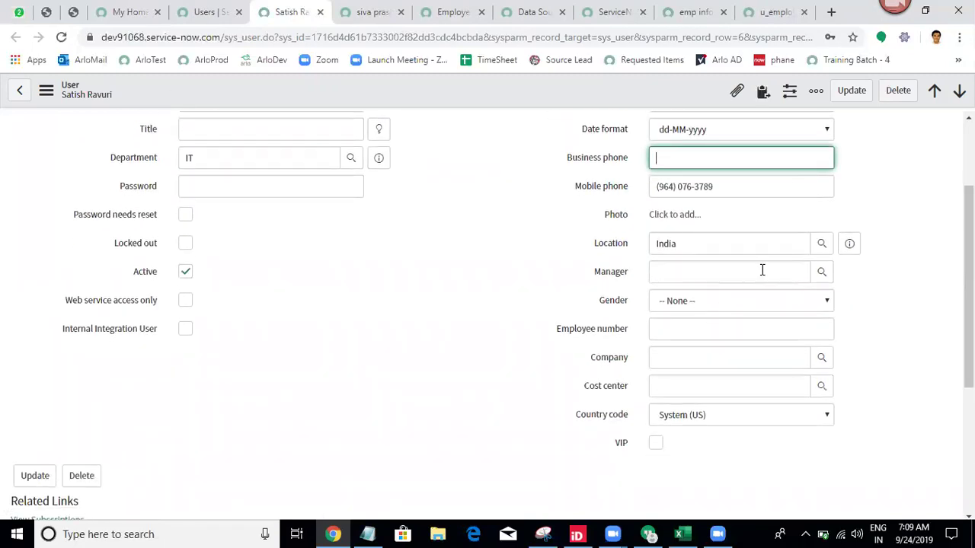
pyautogui.tripleClick(776, 187)
pyautogui.hotkey('ctrl', 'c')
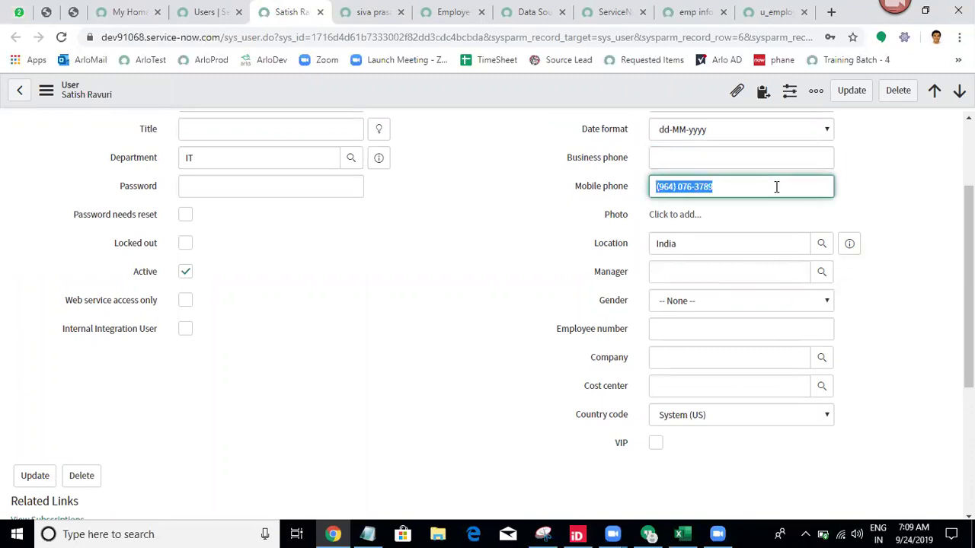
# Open the eighth user in the Users list in a new tab, enter a mobile phone number and save the record.
pyautogui.click(212, 10)
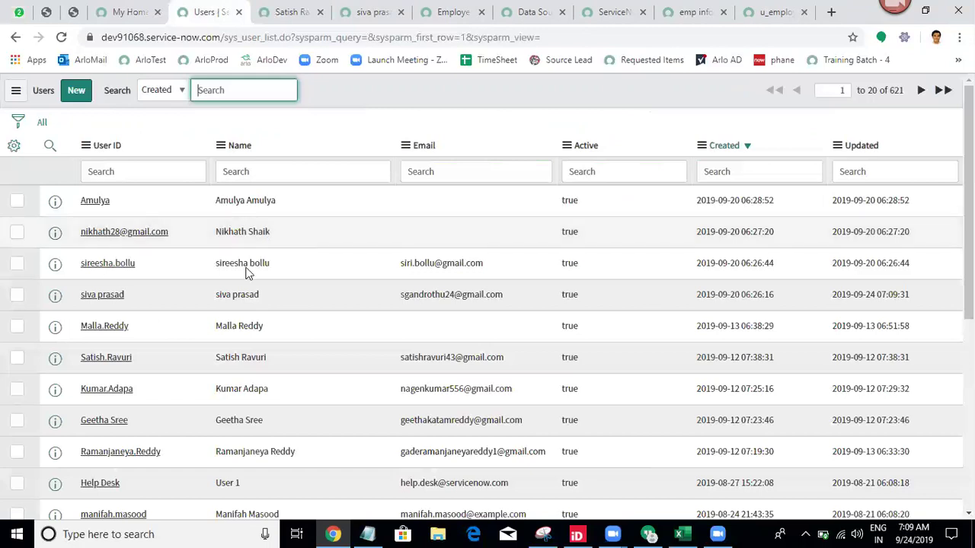
pyautogui.middleClick(103, 425)
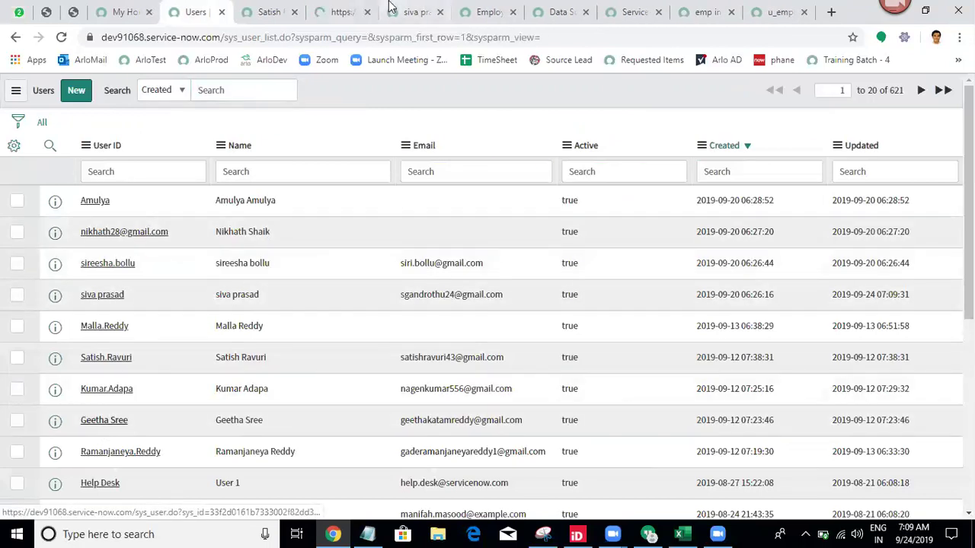
pyautogui.click(296, 7)
pyautogui.click(346, 8)
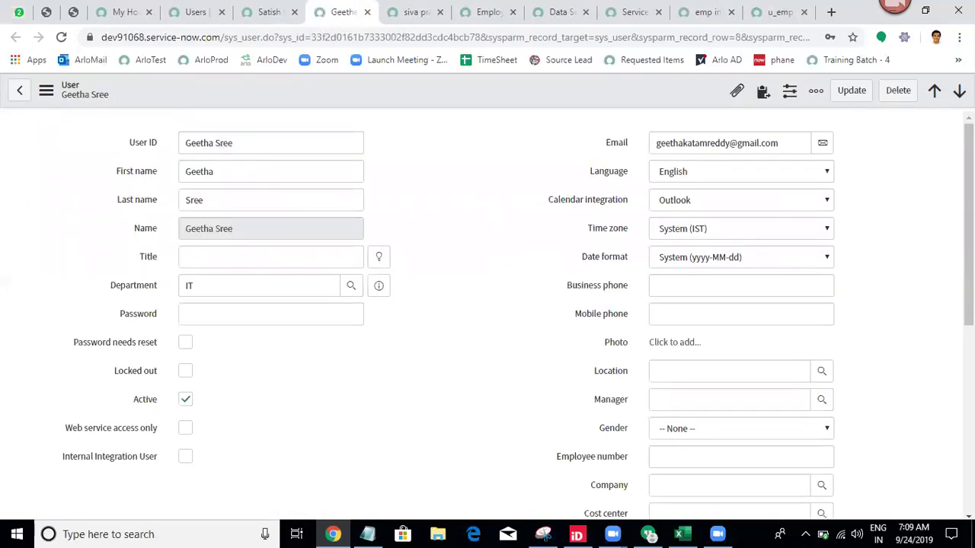
pyautogui.scroll(-3, 768, 186)
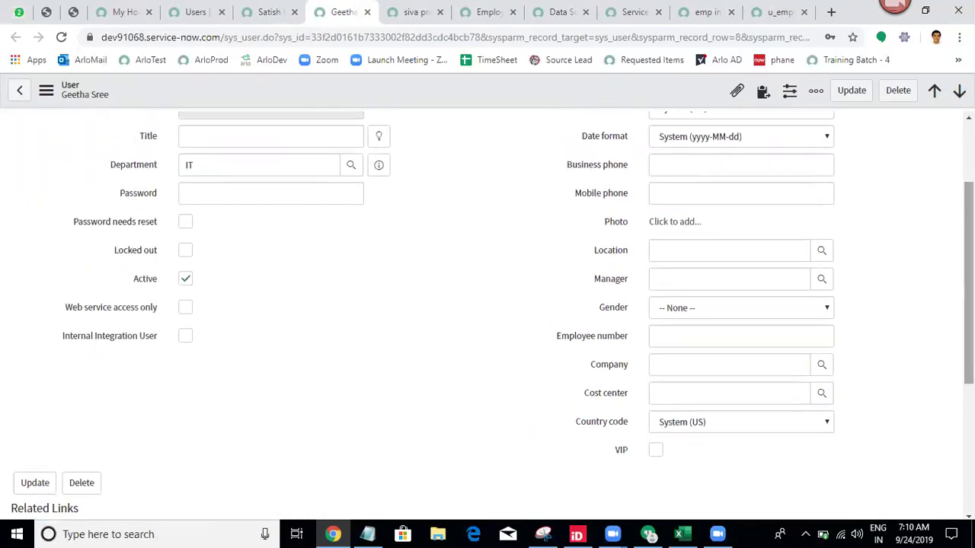
pyautogui.click(773, 192)
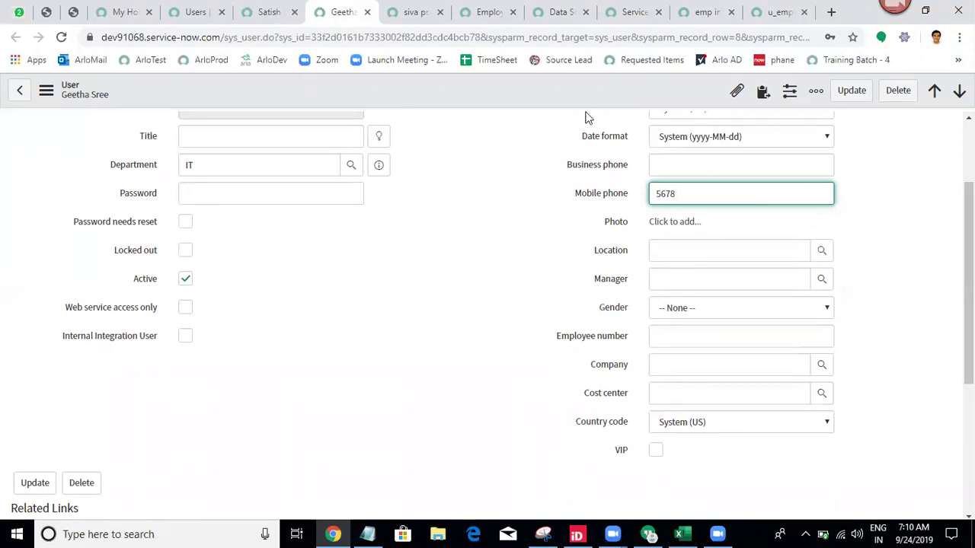
pyautogui.rightClick(544, 87)
pyautogui.click(548, 91)
pyautogui.rightClick(548, 90)
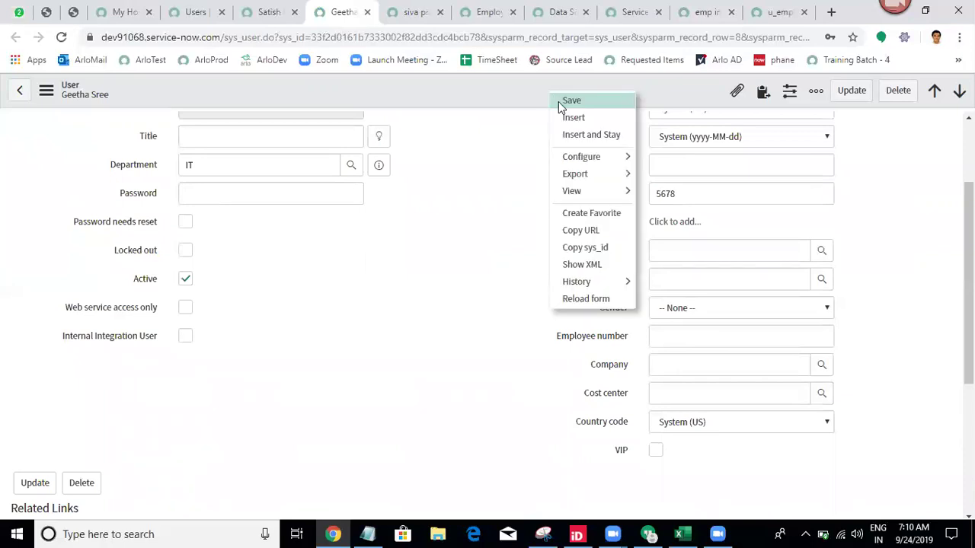
pyautogui.click(558, 101)
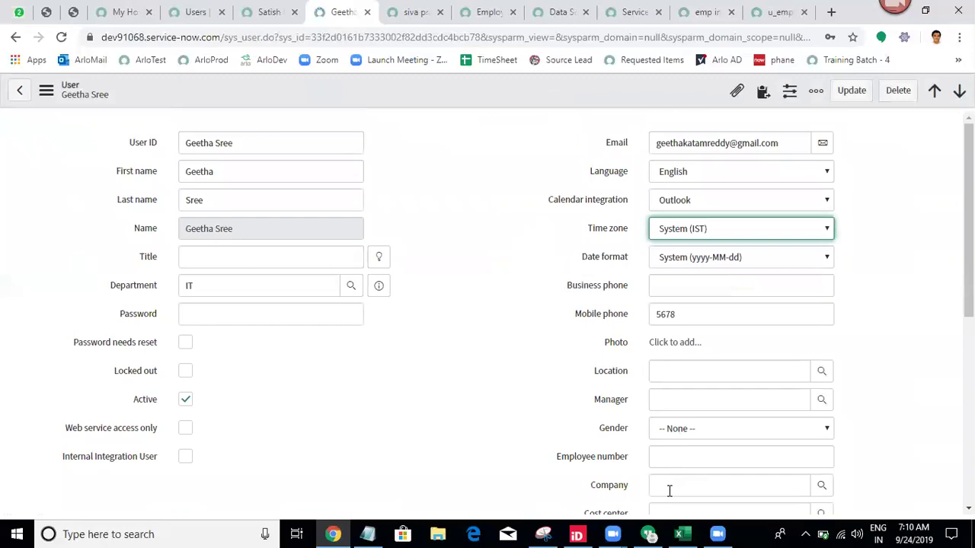
# Switch to the Employee_information workbook in Excel and clear the Employee e-mail addresses in B2:B4.
pyautogui.hotkey('alt', 'Tab')
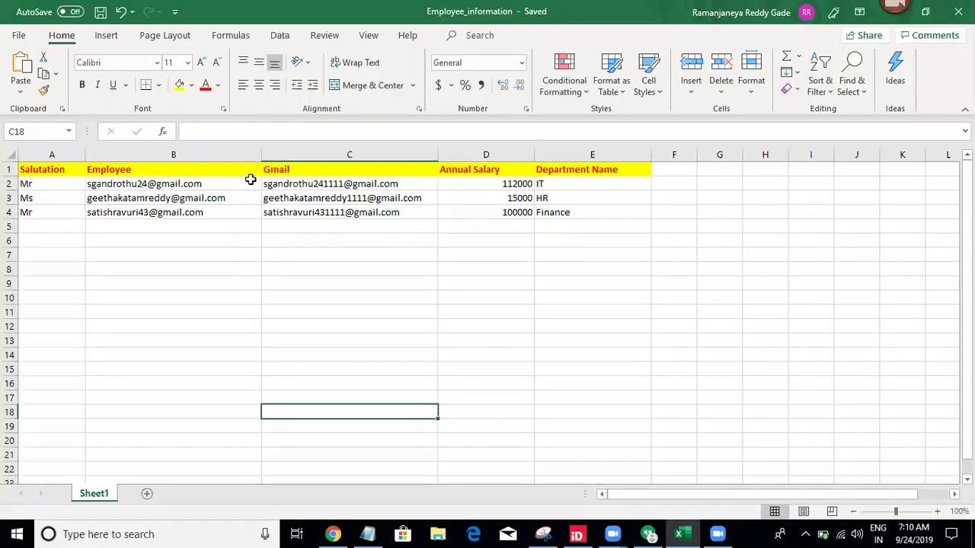
pyautogui.click(242, 183)
pyautogui.hotkey('shift', 'Down')
pyautogui.hotkey('shift', 'Down')
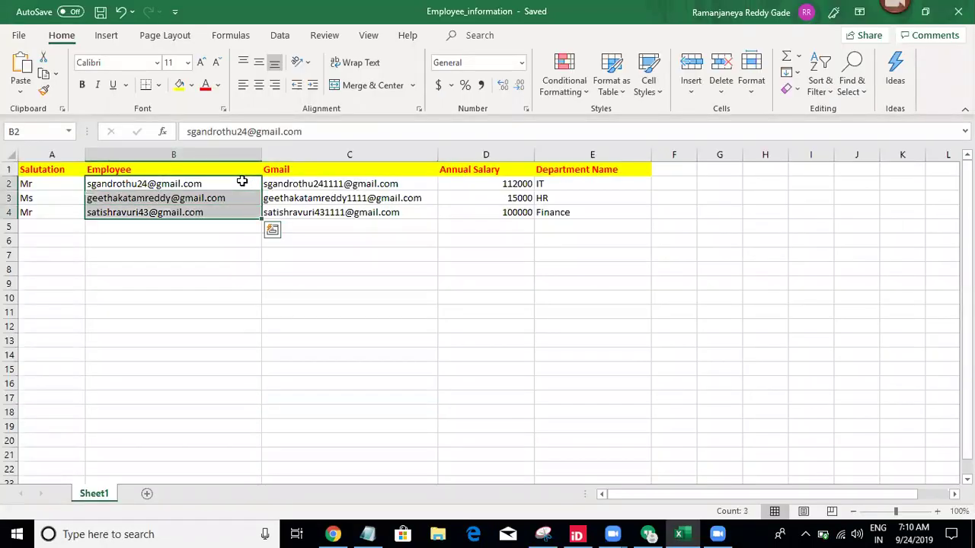
pyautogui.press('Delete')
pyautogui.click(253, 297)
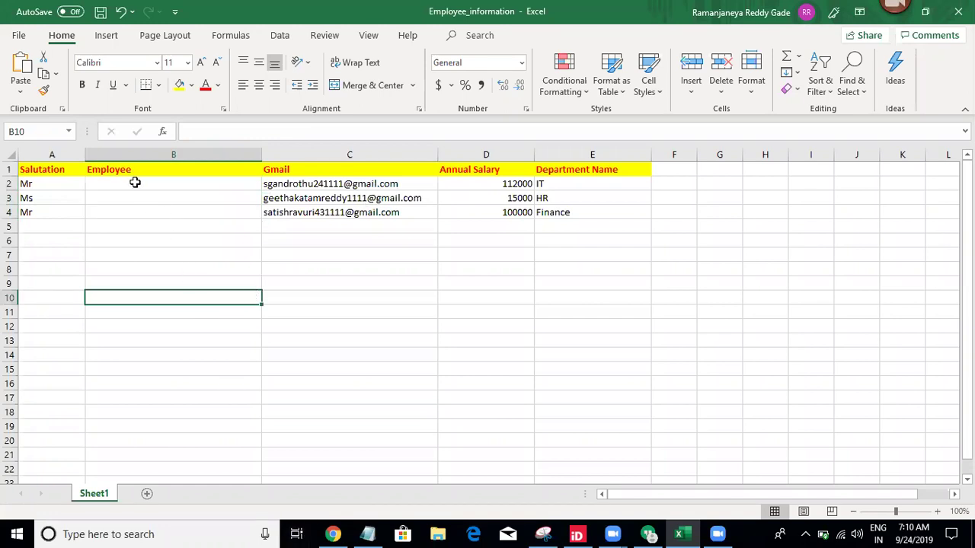
# Fill B2 and B3 of the Employee column with the mobile phone numbers entered on the two matching user records.
pyautogui.click(140, 185)
pyautogui.write('1234')
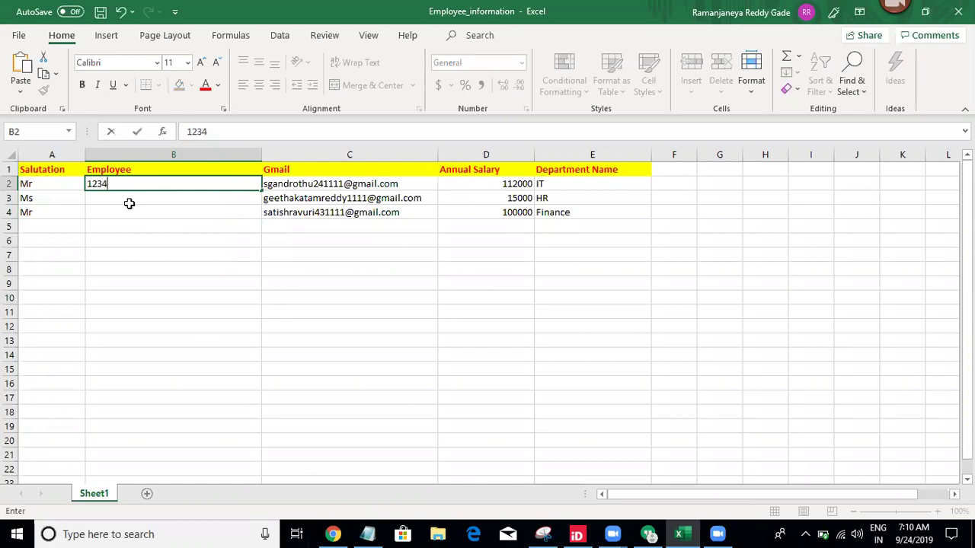
pyautogui.click(129, 196)
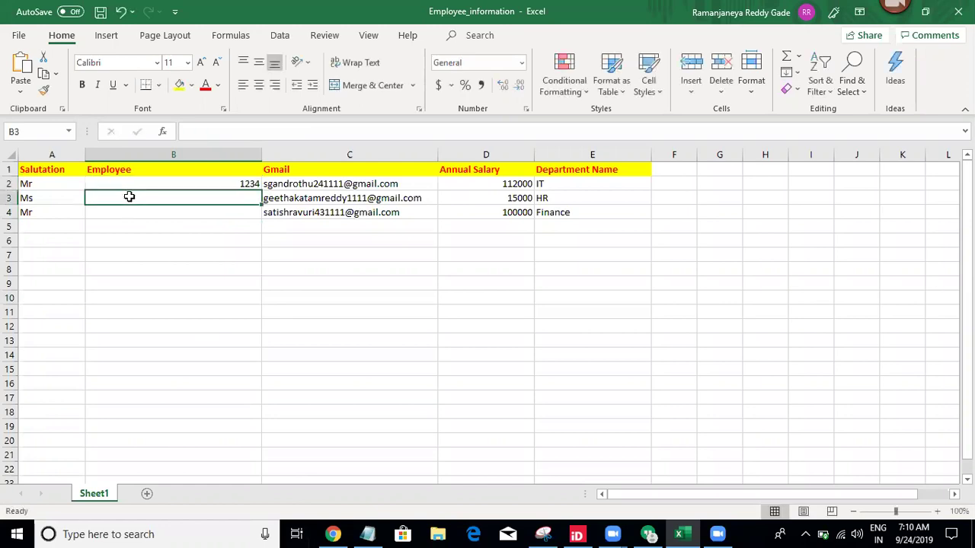
pyautogui.write('5678')
pyautogui.click(253, 309)
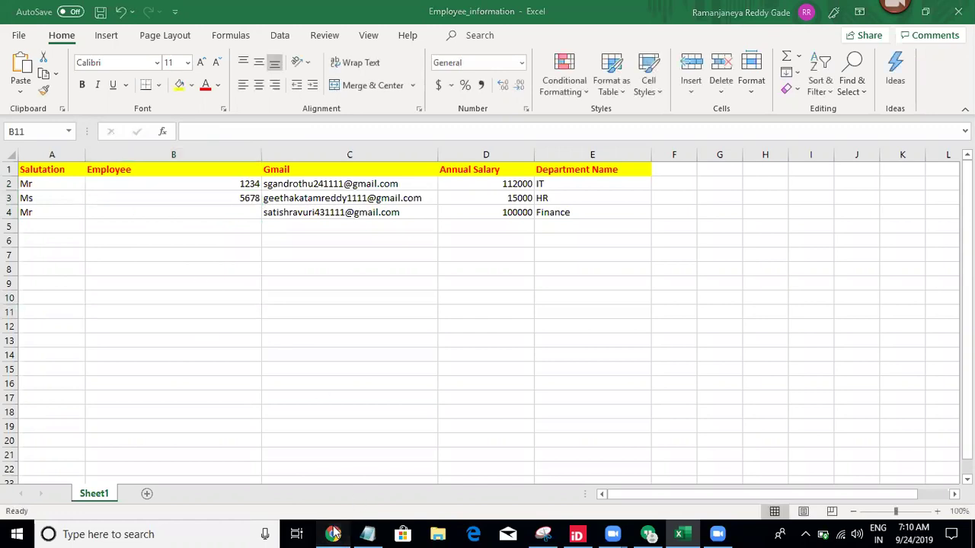
# Check the user records in Chrome, paste the copied mobile phone number into B4 of the Excel sheet and save the workbook.
pyautogui.click(333, 533)
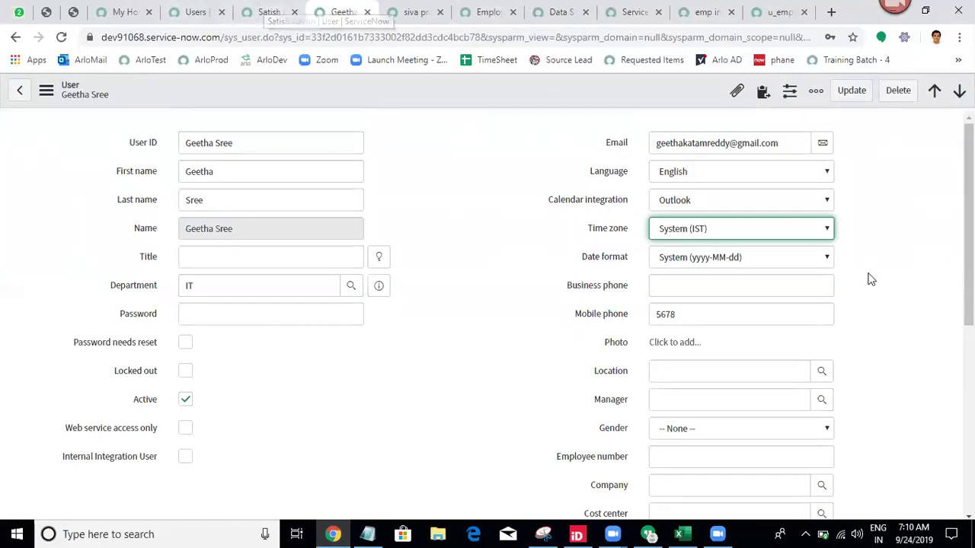
pyautogui.moveTo(968, 228); pyautogui.dragTo(969, 281)
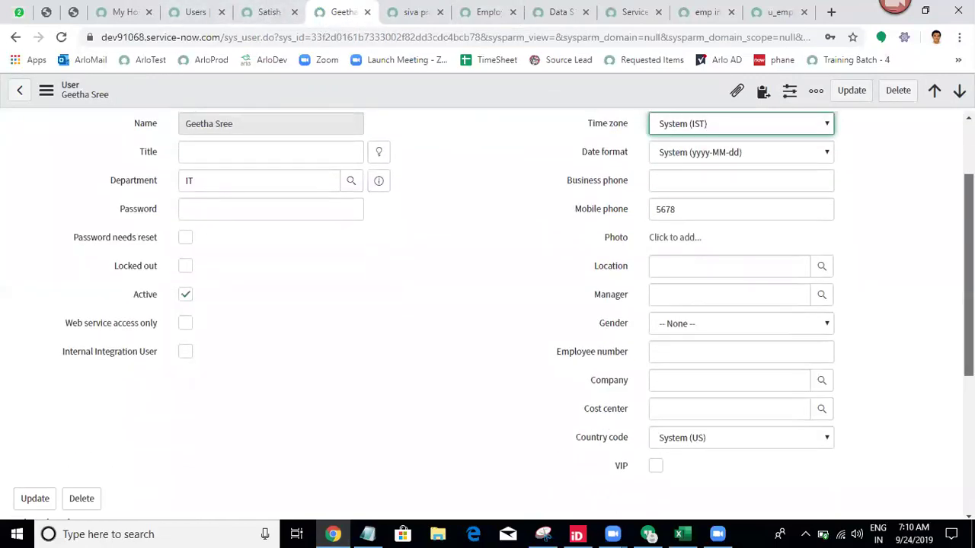
pyautogui.click(238, 10)
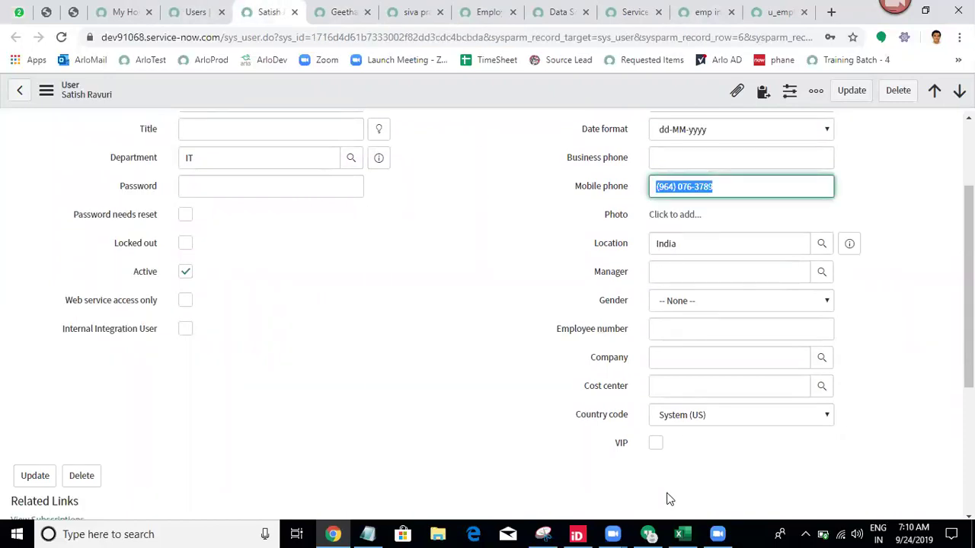
pyautogui.click(678, 534)
pyautogui.click(197, 213)
pyautogui.hotkey('ctrl', 'v')
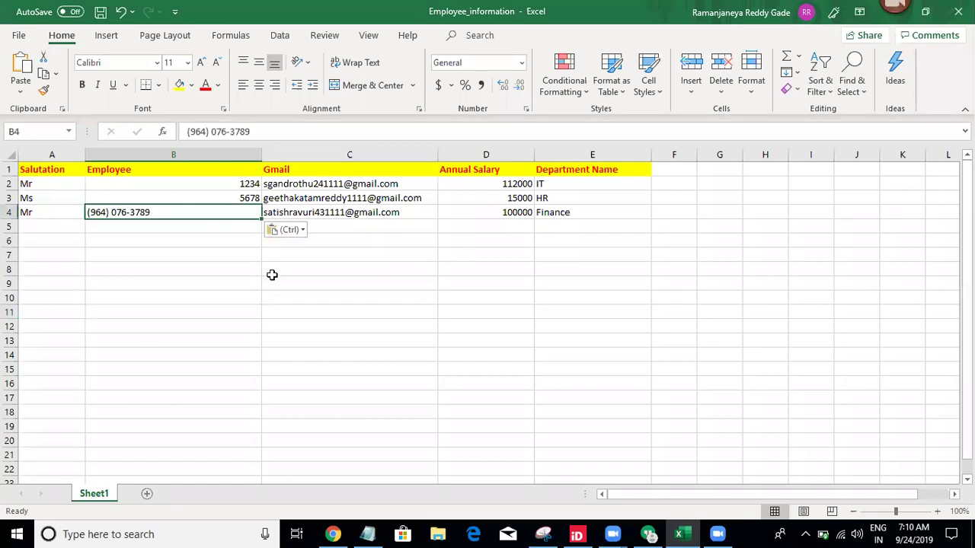
pyautogui.click(273, 276)
pyautogui.hotkey('ctrl', 's')
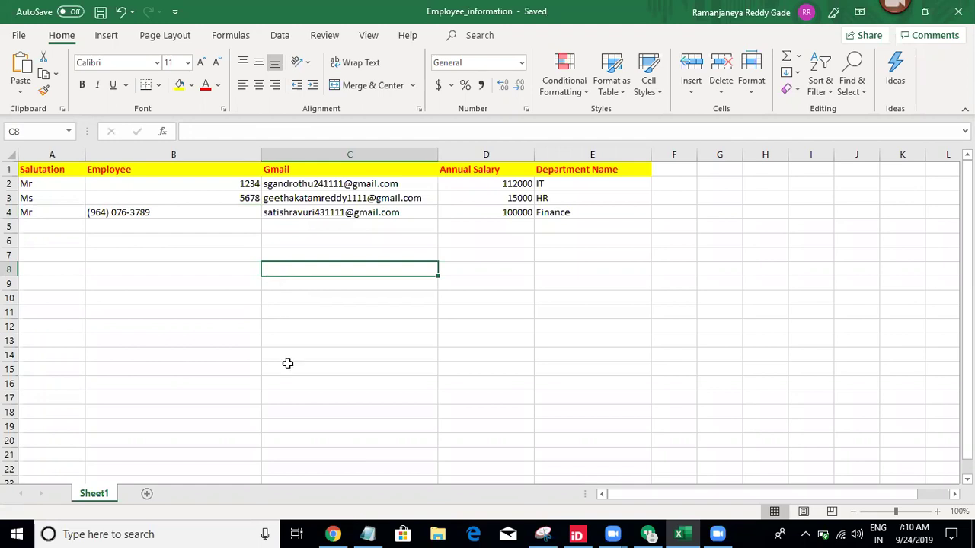
# Switch to Chrome and copy the Mobile phone field's name, mobile_phone, from its dictionary info on the user record.
pyautogui.click(332, 534)
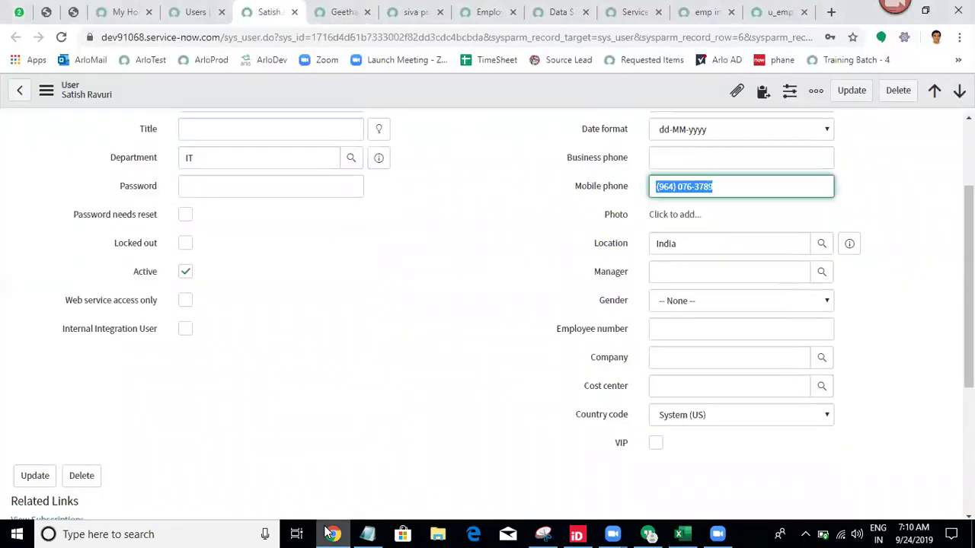
pyautogui.click(553, 216)
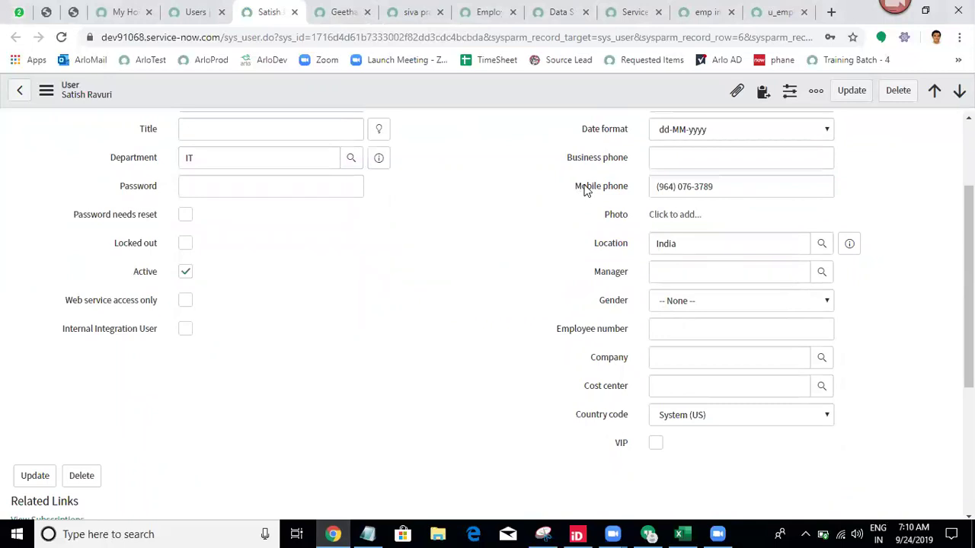
pyautogui.rightClick(584, 191)
pyautogui.click(611, 252)
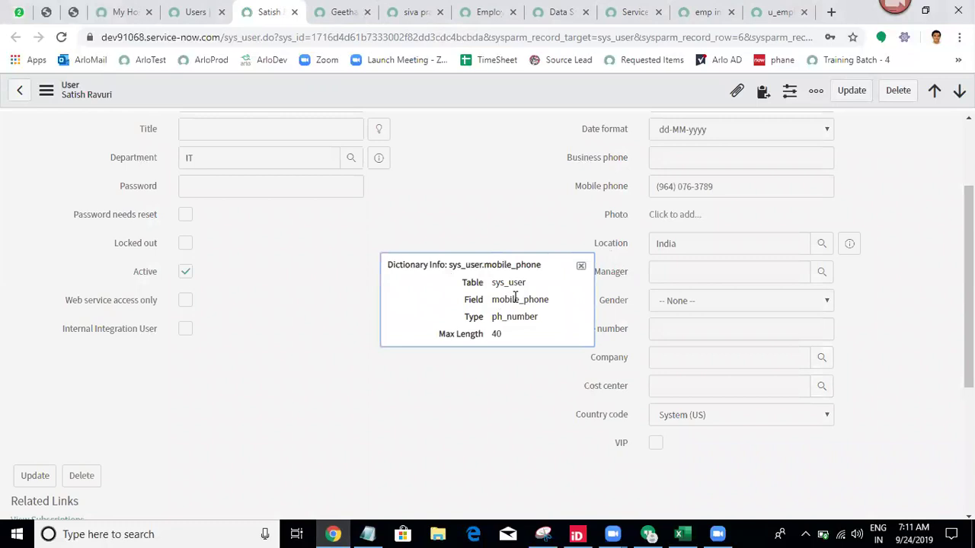
pyautogui.doubleClick(514, 297)
pyautogui.hotkey('ctrl', 'c')
# Set the u_employee field map's referenced value field name to mobile_phone and save the record.
pyautogui.click(775, 11)
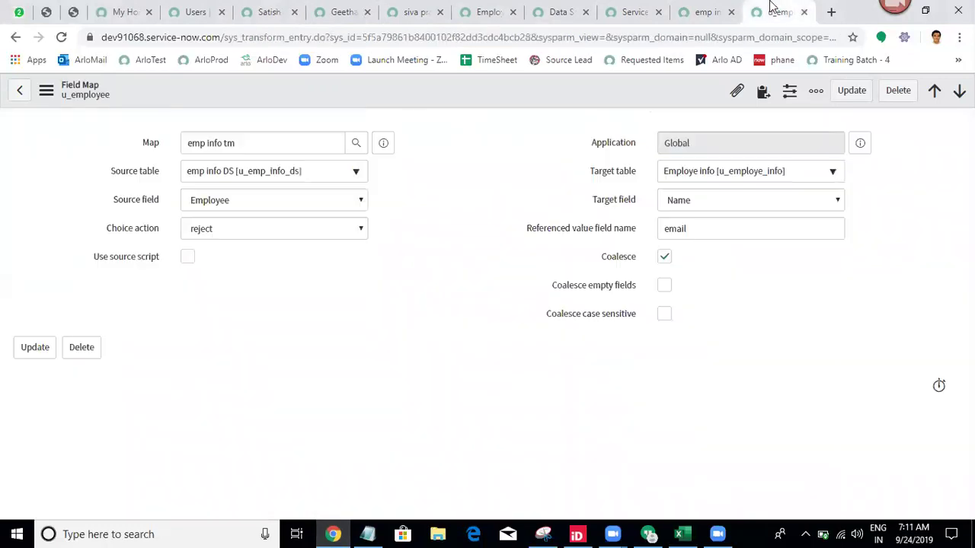
pyautogui.doubleClick(730, 220)
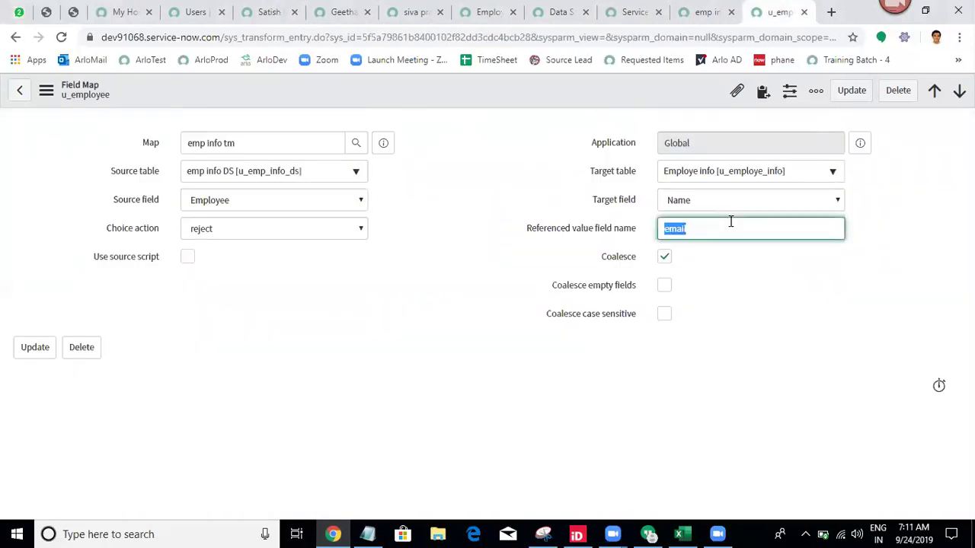
pyautogui.hotkey('ctrl', 'v')
pyautogui.rightClick(554, 84)
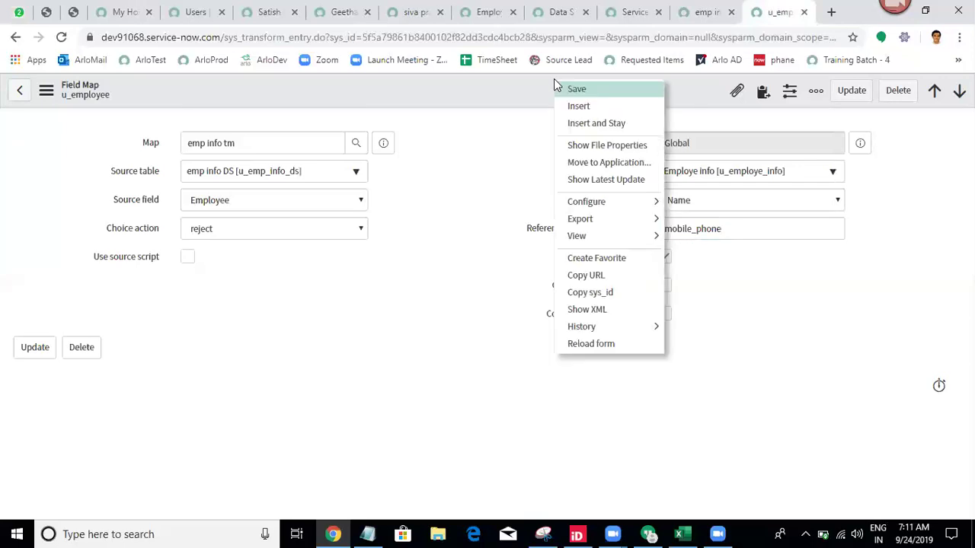
pyautogui.click(576, 89)
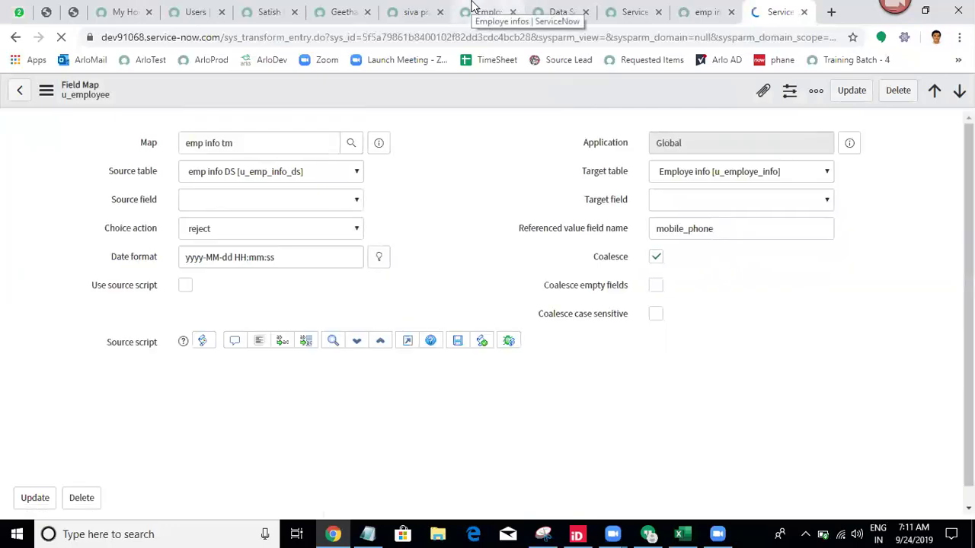
# Select all three records in the Employe infos list and delete them, confirming the deletion.
pyautogui.click(495, 11)
pyautogui.click(18, 298)
pyautogui.click(86, 302)
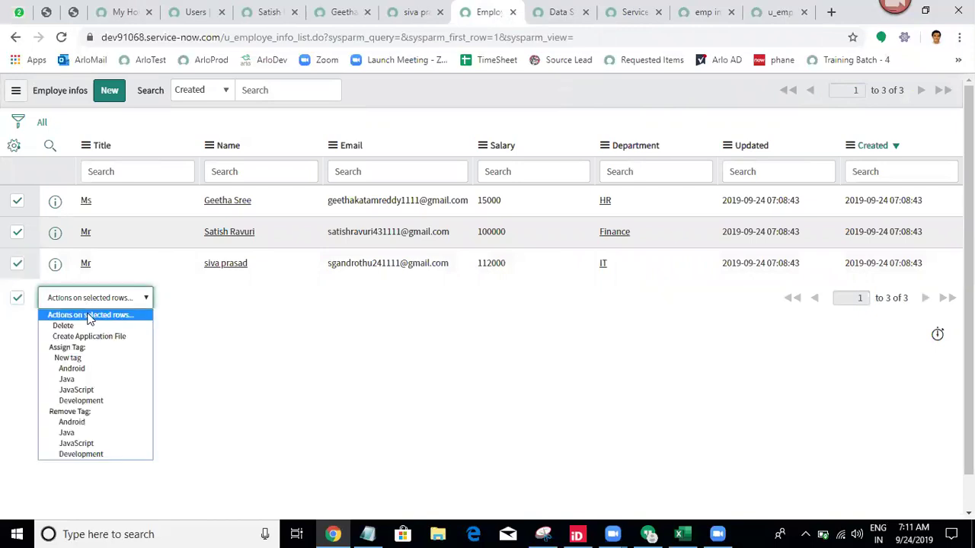
pyautogui.click(89, 326)
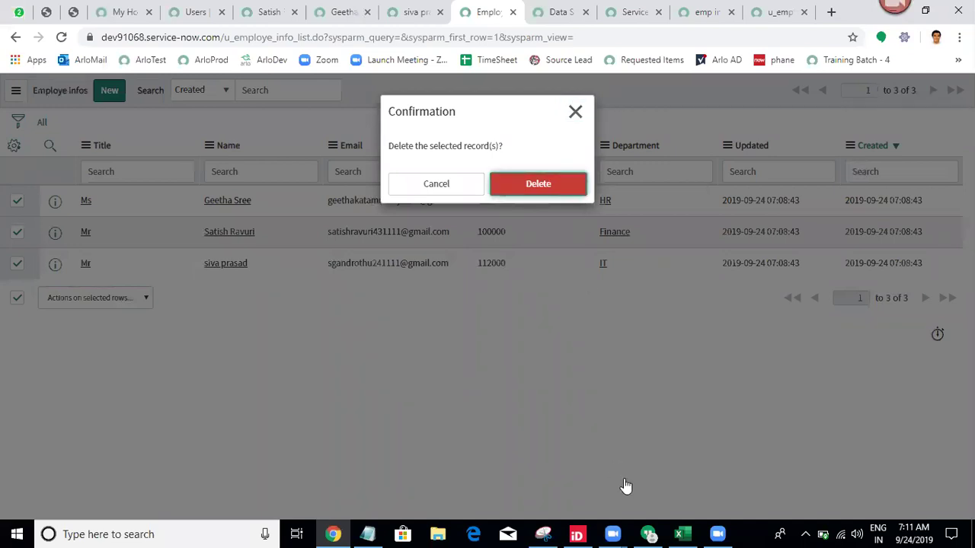
pyautogui.press('Return')
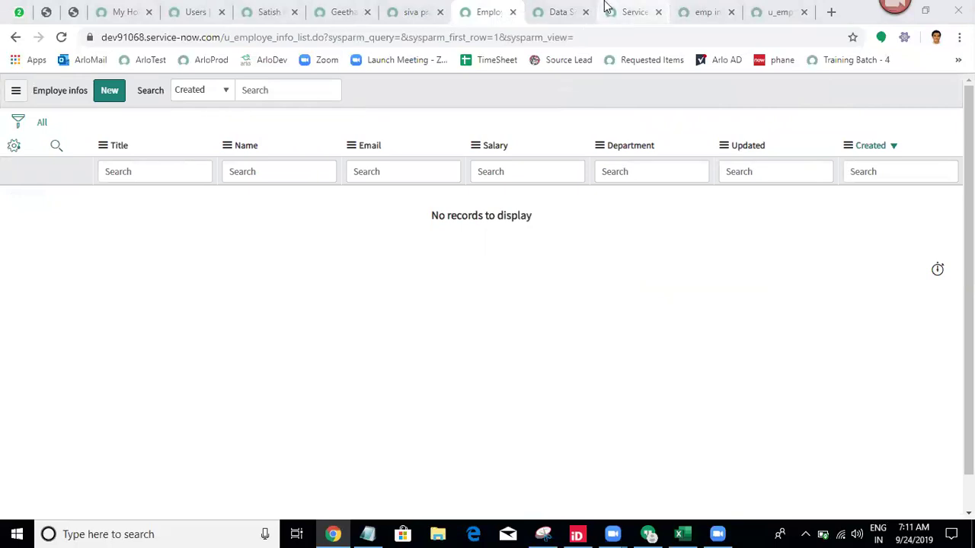
# Open the emp info DS data source in a new browser tab and close all tabs after it.
pyautogui.click(565, 11)
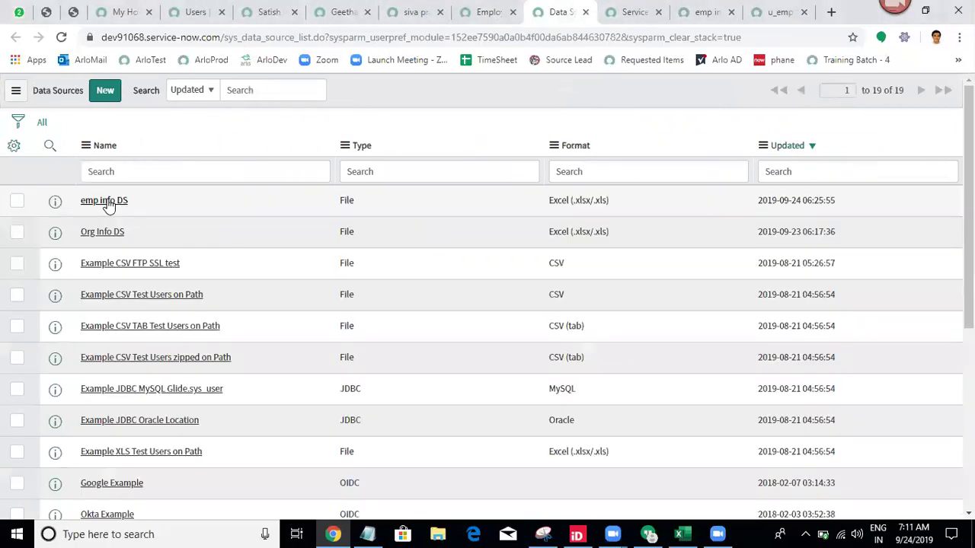
pyautogui.middleClick(107, 202)
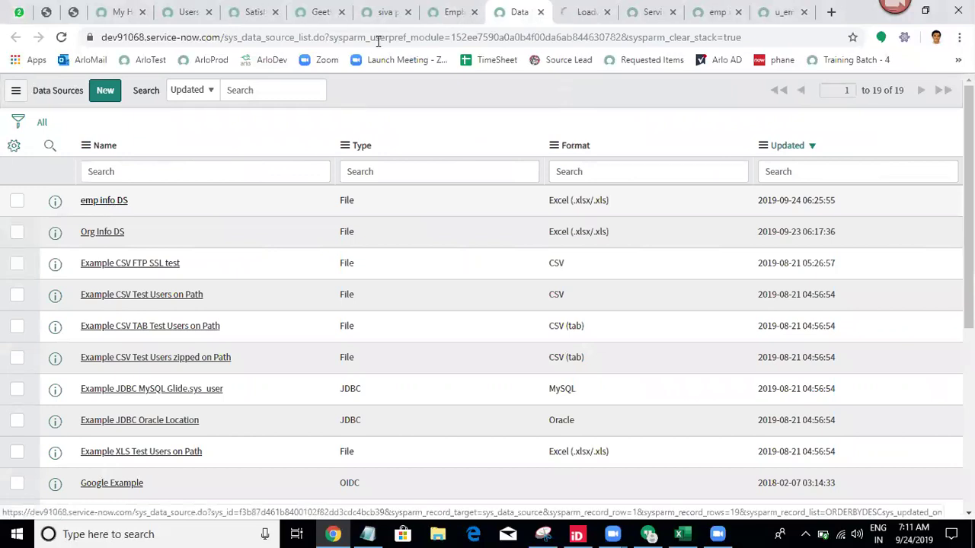
pyautogui.click(583, 8)
pyautogui.rightClick(583, 8)
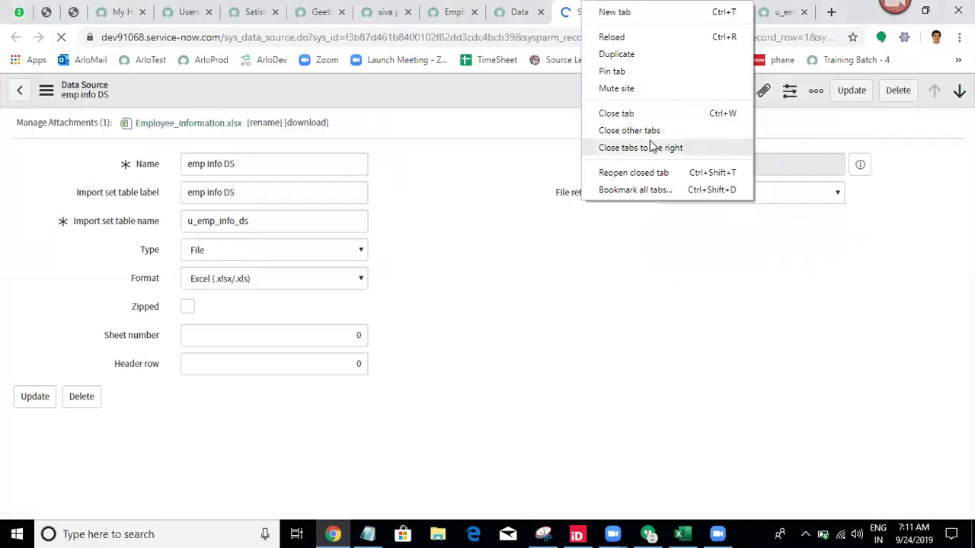
pyautogui.click(649, 143)
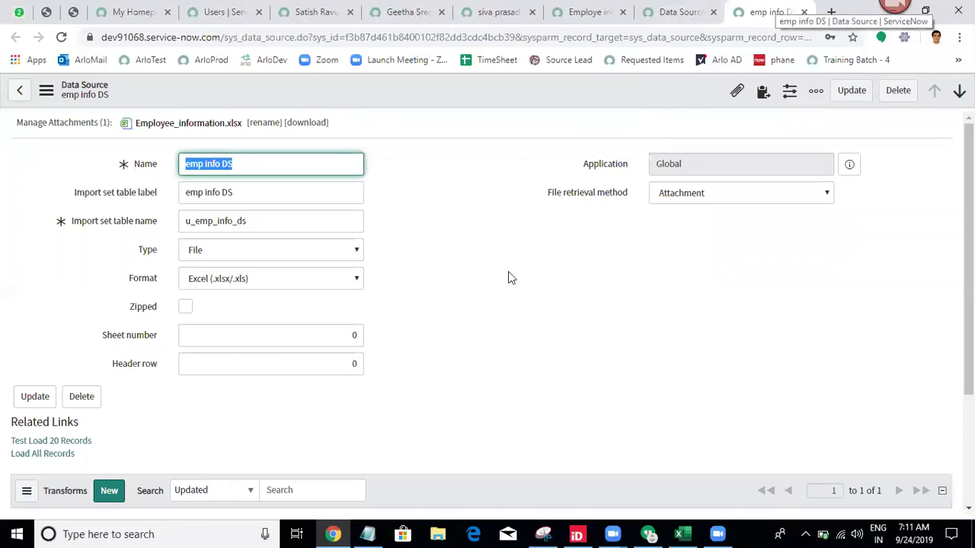
# Check the Employee_information workbook in Excel, return to Chrome and remove the Employee_information.xlsx attachment from the emp info DS data source.
pyautogui.click(496, 289)
pyautogui.click(737, 90)
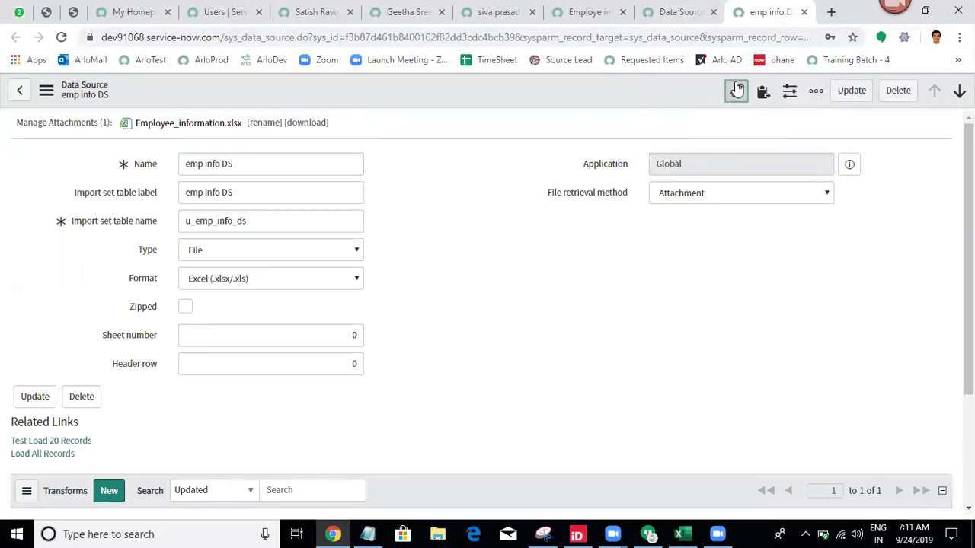
pyautogui.click(683, 533)
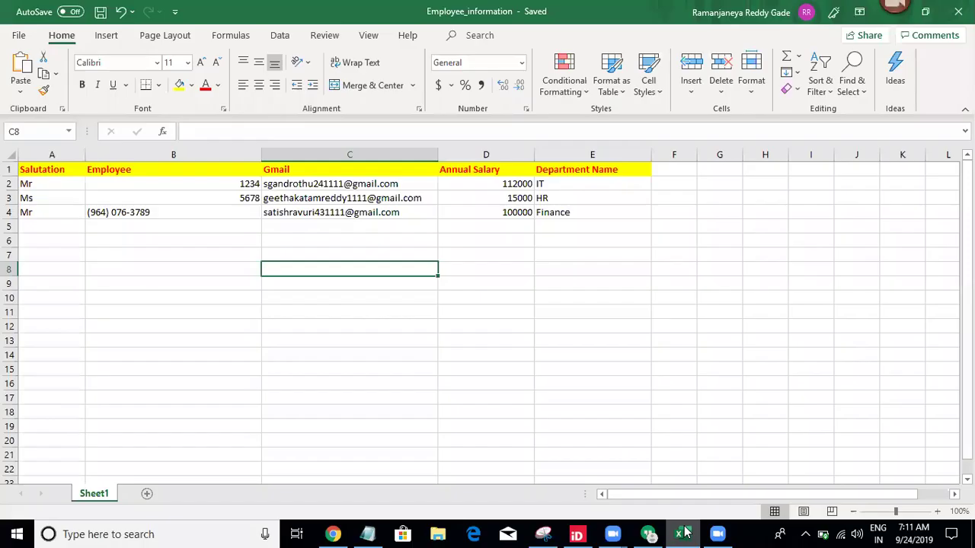
pyautogui.click(683, 533)
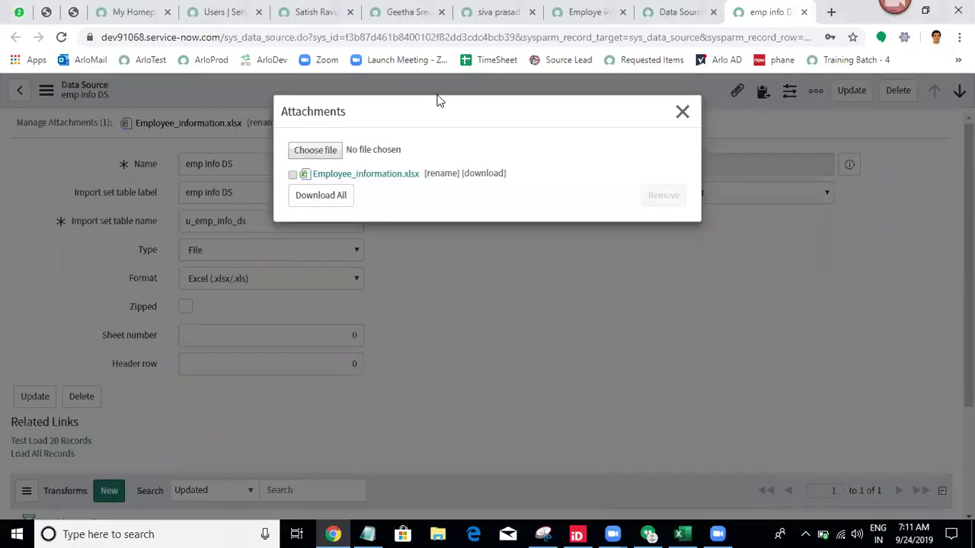
pyautogui.click(292, 174)
pyautogui.click(668, 198)
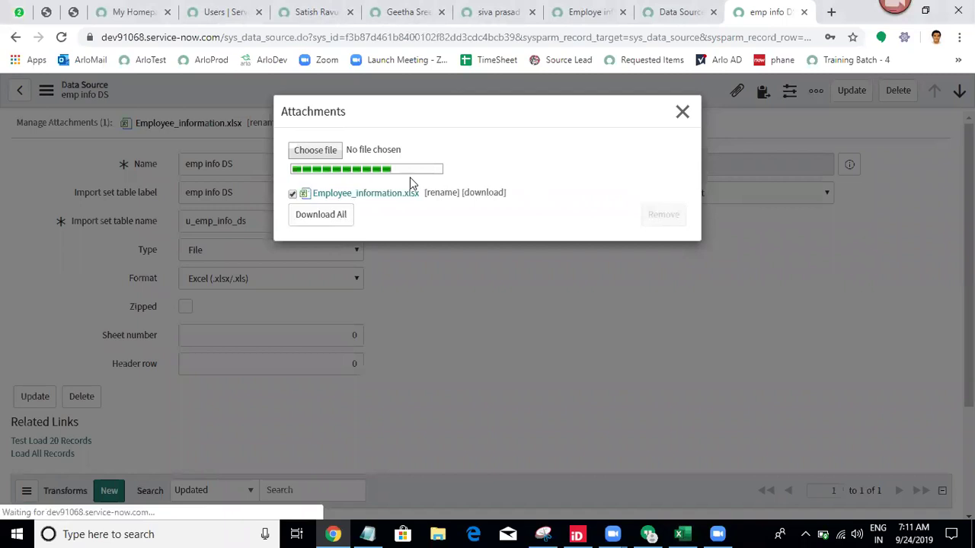
# Attach the Employee_information workbook from the Desktop to the emp info DS data source and save the record.
pyautogui.click(328, 151)
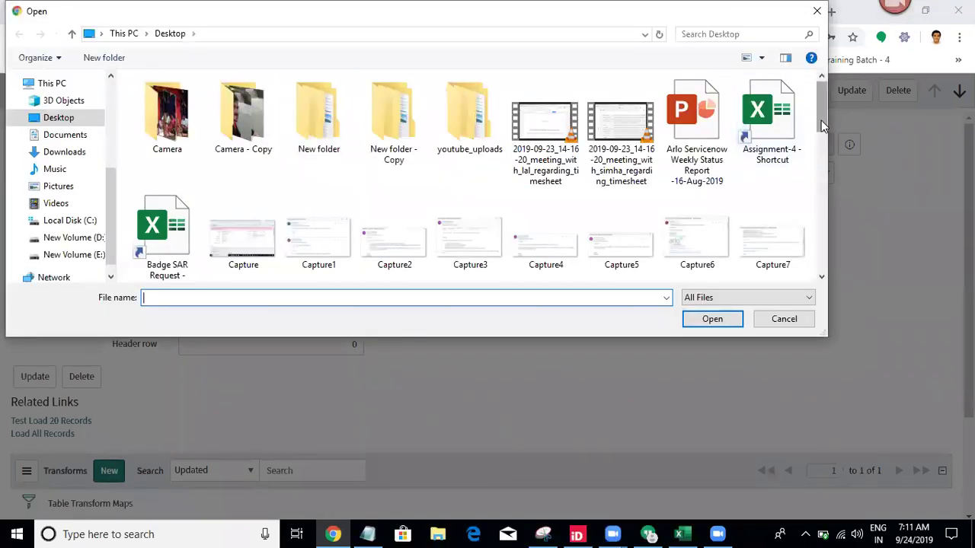
pyautogui.moveTo(822, 126); pyautogui.dragTo(822, 148)
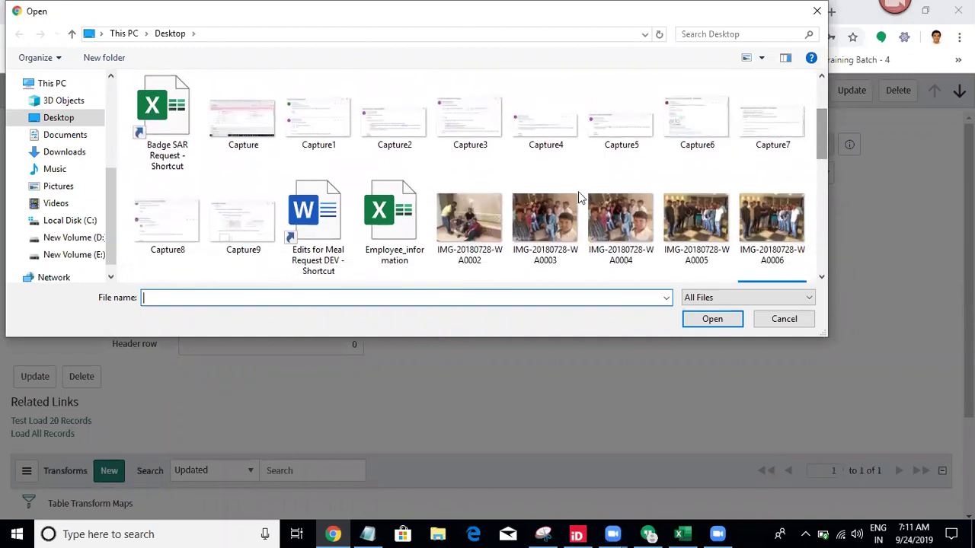
pyautogui.doubleClick(427, 225)
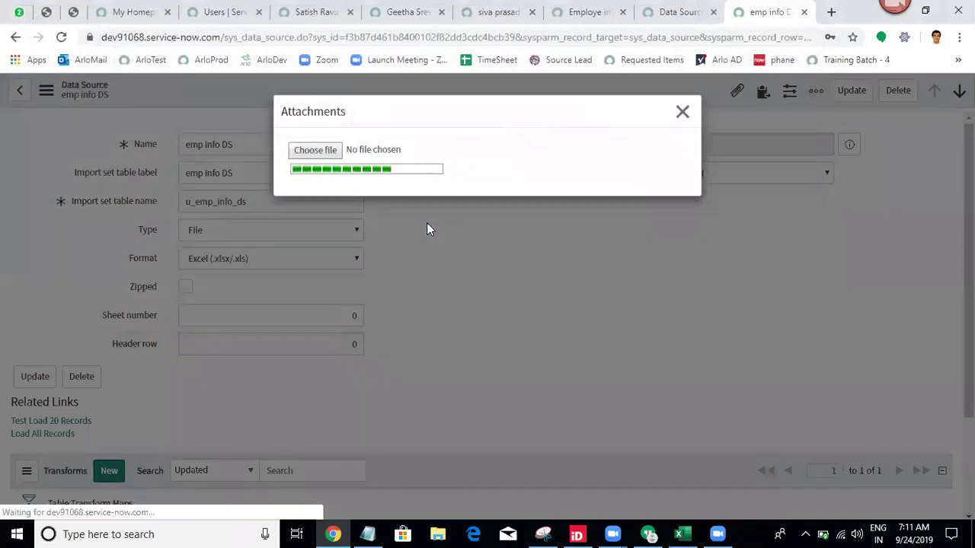
pyautogui.click(681, 113)
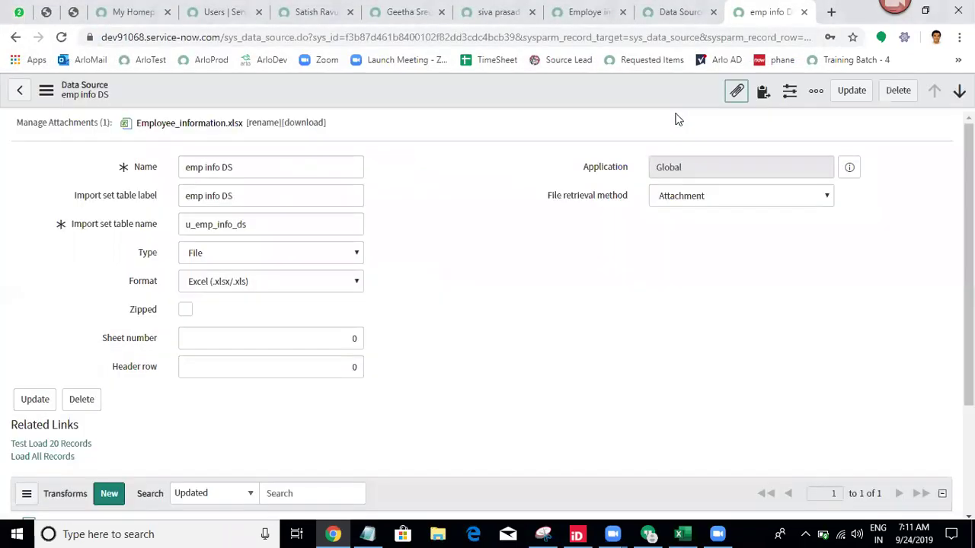
pyautogui.rightClick(509, 92)
pyautogui.click(529, 97)
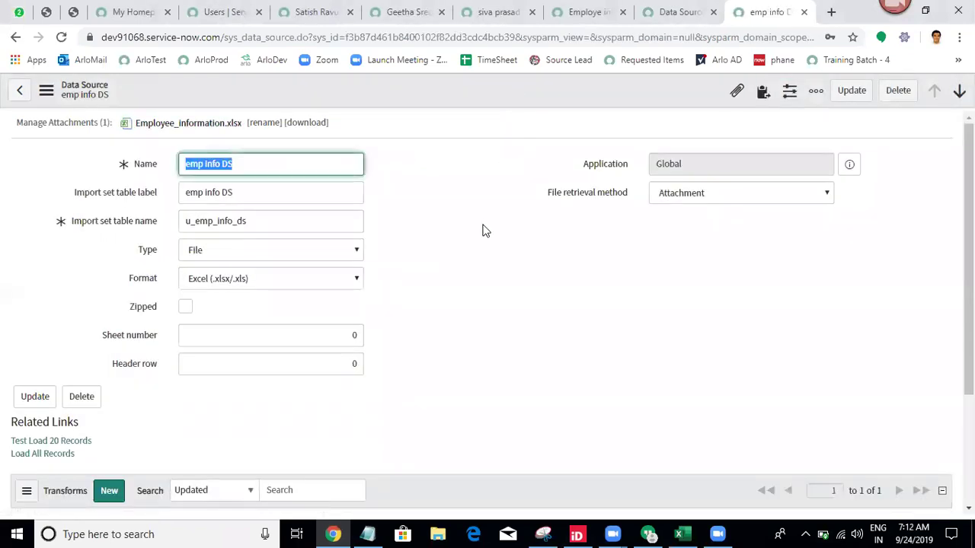
# Load all records from the emp info DS data source and run the transform with the emp info tm map.
pyautogui.scroll(-2, 969, 266)
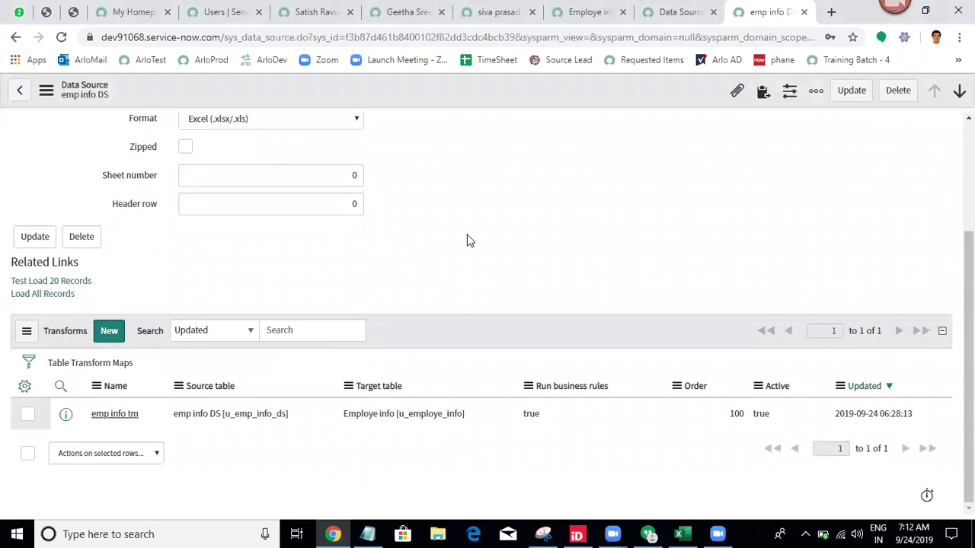
pyautogui.click(35, 299)
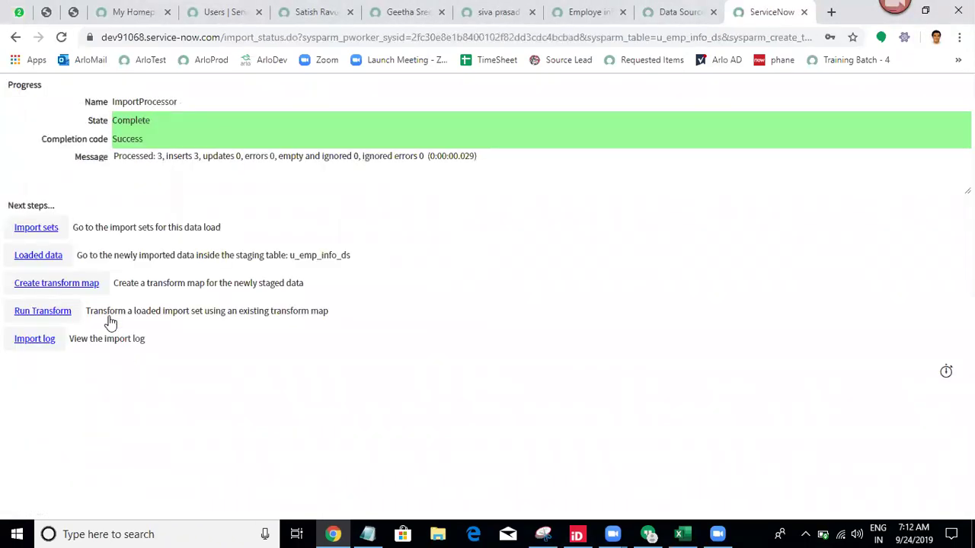
pyautogui.click(43, 323)
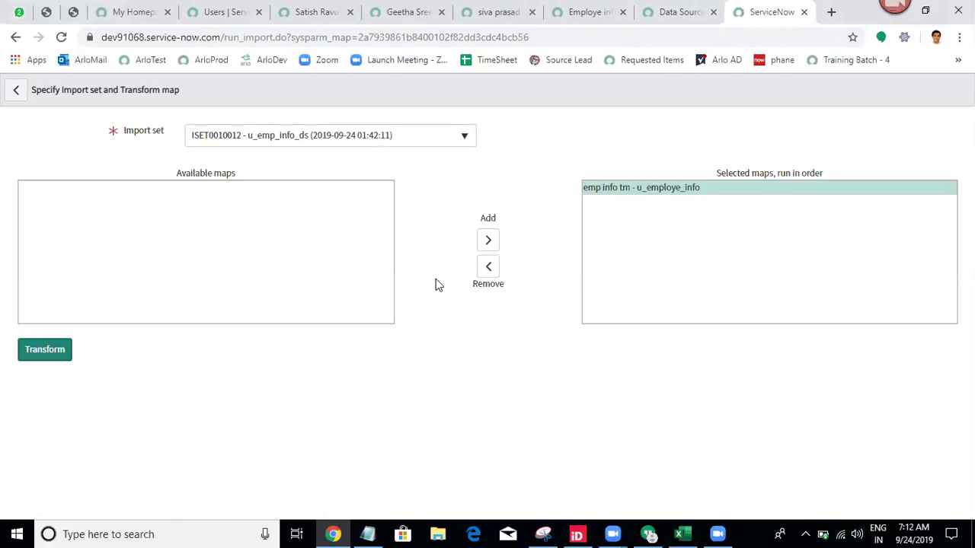
pyautogui.click(34, 355)
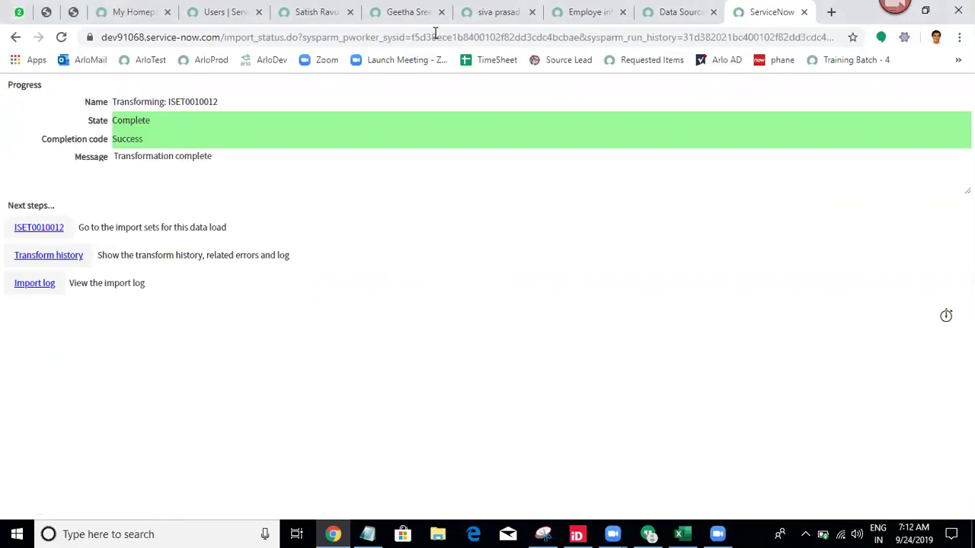
# Refresh the Employe infos list and check the values in the Name column of the imported records.
pyautogui.click(563, 10)
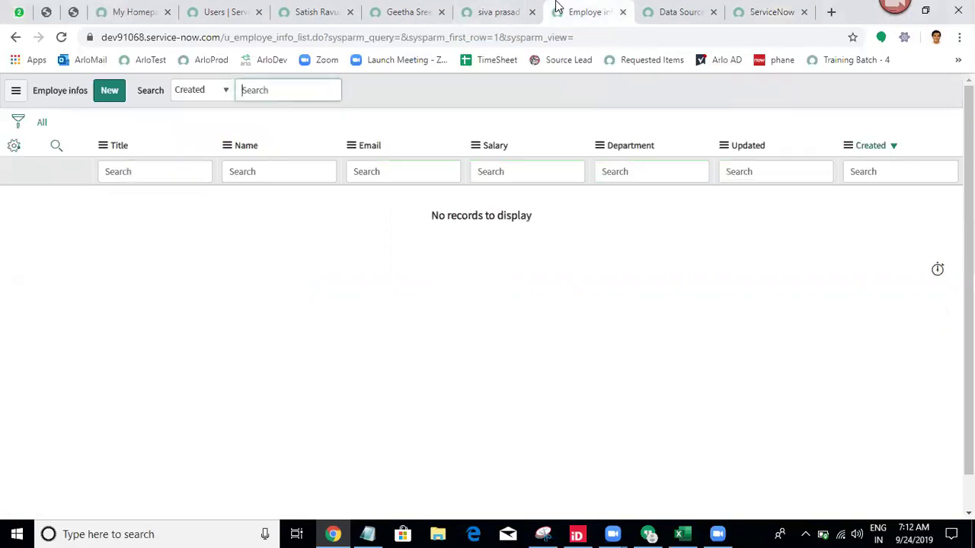
pyautogui.click(43, 127)
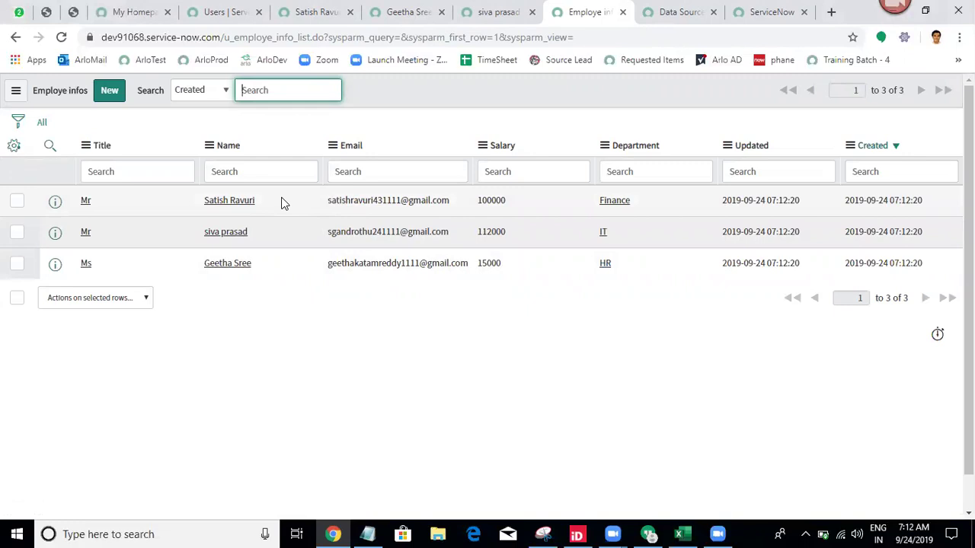
pyautogui.moveTo(283, 207); pyautogui.dragTo(202, 197)
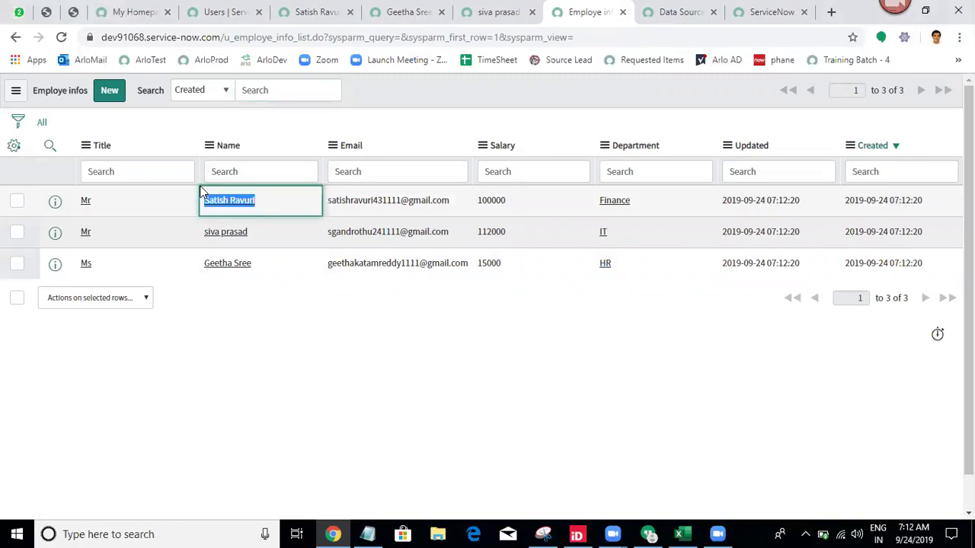
pyautogui.moveTo(289, 241); pyautogui.dragTo(163, 233)
pyautogui.moveTo(297, 261); pyautogui.dragTo(172, 272)
pyautogui.click(333, 345)
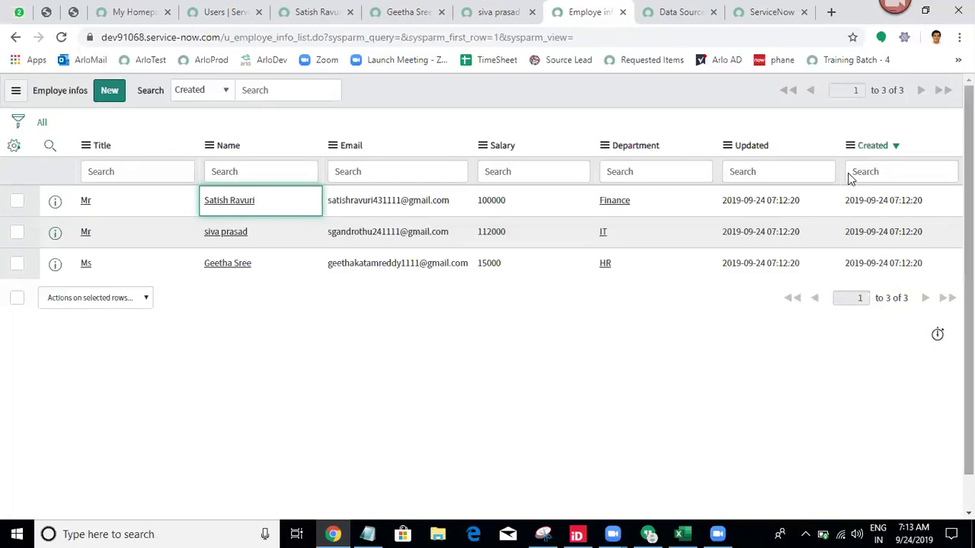
pyautogui.scroll(-1, 689, 442)
pyautogui.scroll(1, 696, 398)
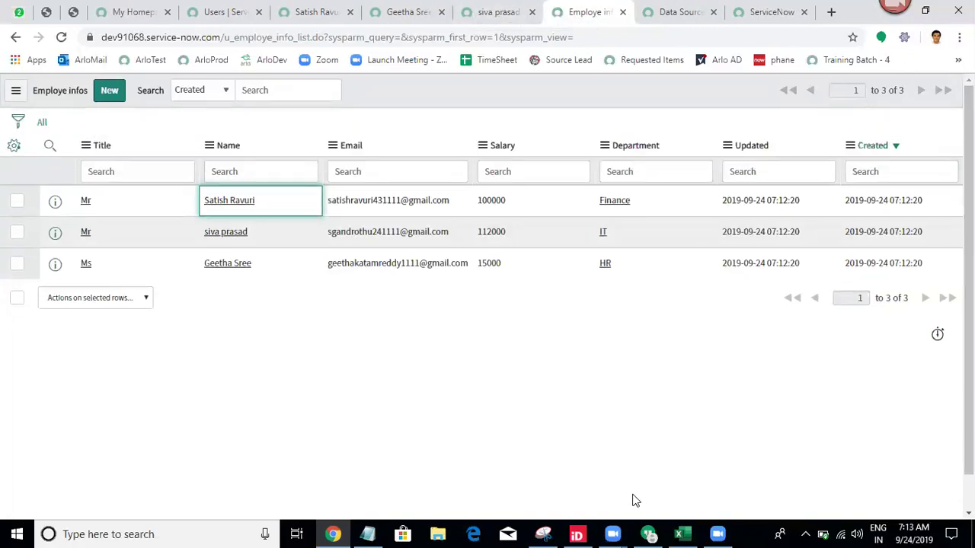
# Switch to Notepad and add the heading "Transform Map:" with a dashed underline below the Data Sources notes.
pyautogui.click(367, 533)
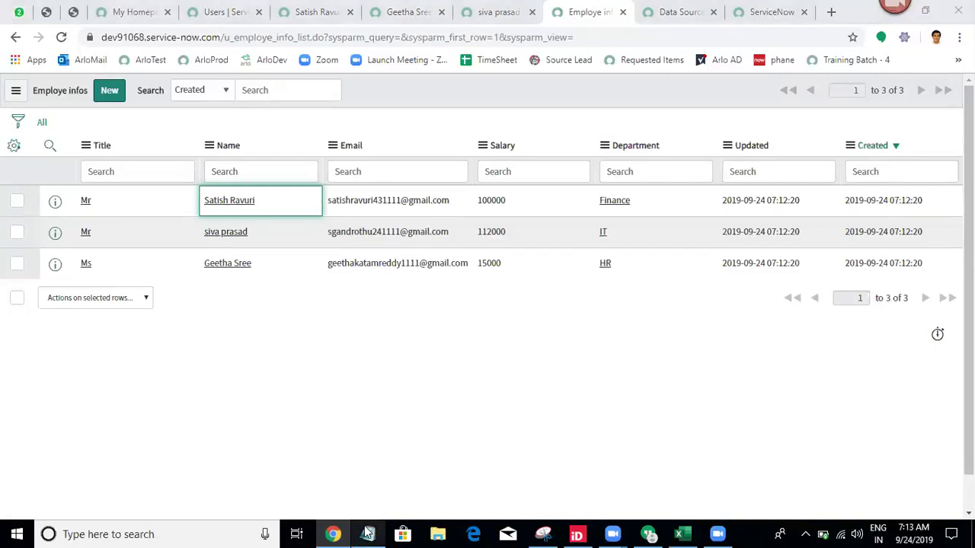
pyautogui.write('Tr')
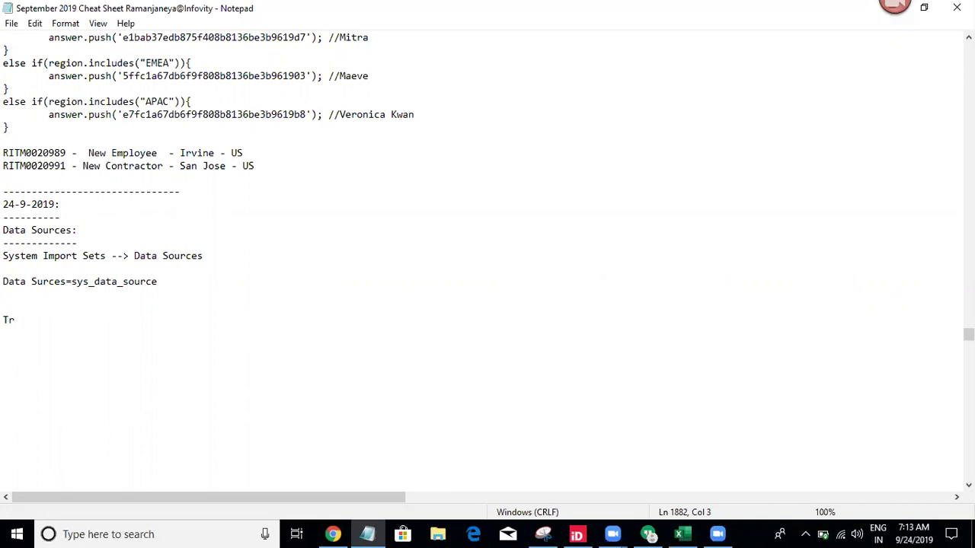
pyautogui.write('ansform Map:')
pyautogui.press('Return')
pyautogui.write('--------------')
pyautogui.press('Return')
# Switch to Chrome, close all tabs after the ServiceNow homepage and filter the navigator for "transform m".
pyautogui.click(333, 534)
pyautogui.click(143, 10)
pyautogui.rightClick(142, 10)
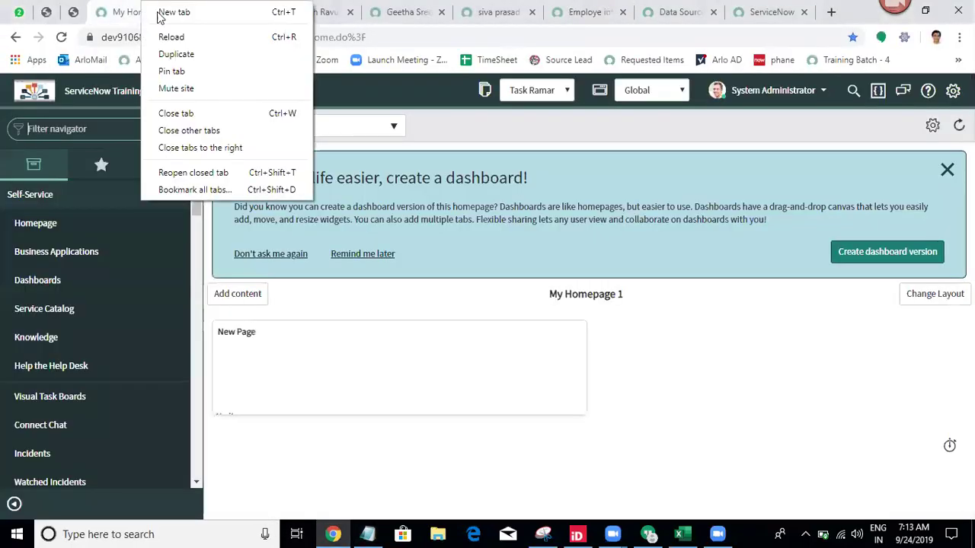
pyautogui.click(218, 148)
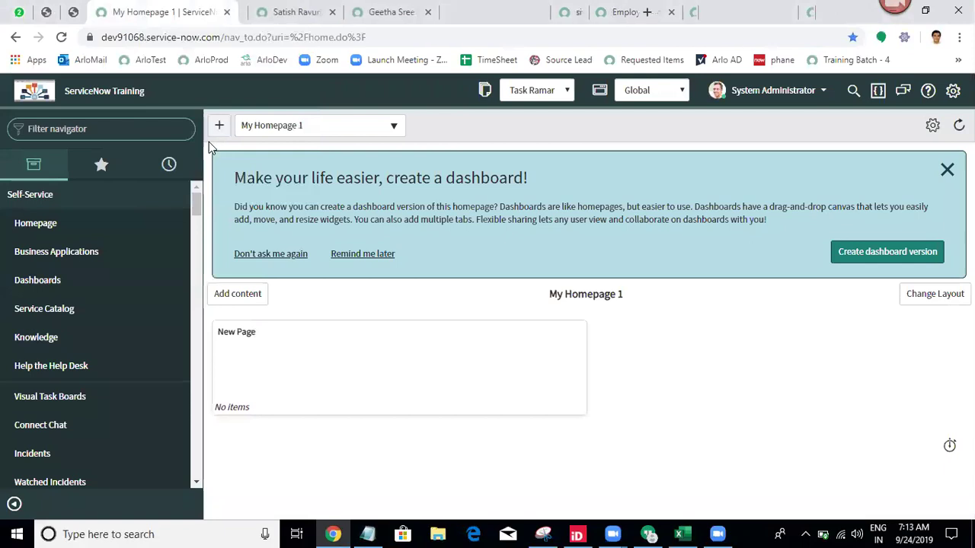
pyautogui.click(120, 128)
pyautogui.write('trans')
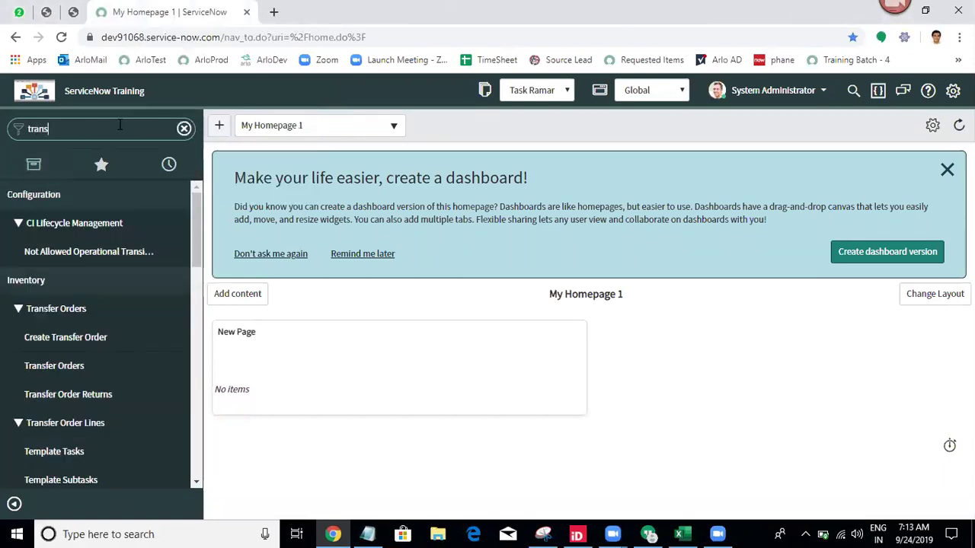
pyautogui.write('form m')
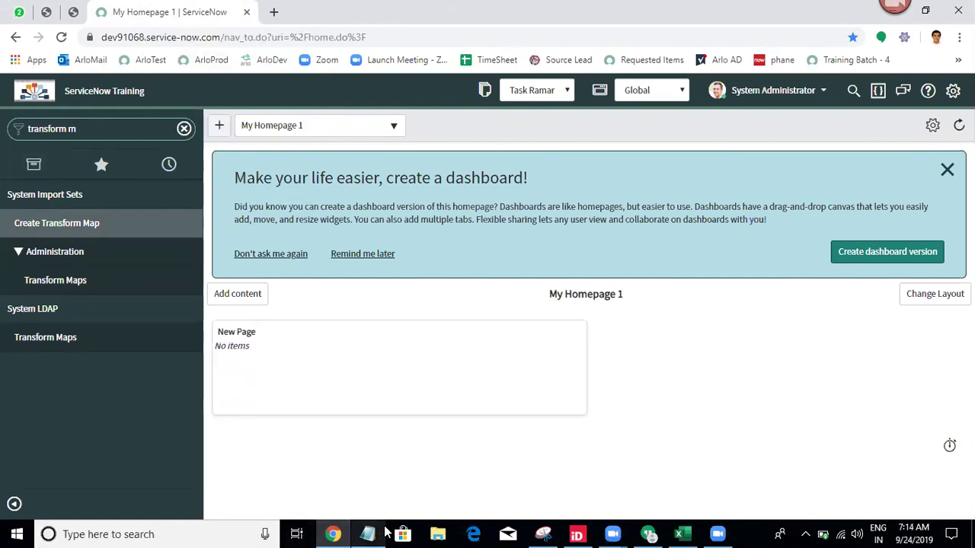
# Switch to Notepad and write the path "system import sets --> Transform Maps" under the Transform Map heading.
pyautogui.click(385, 533)
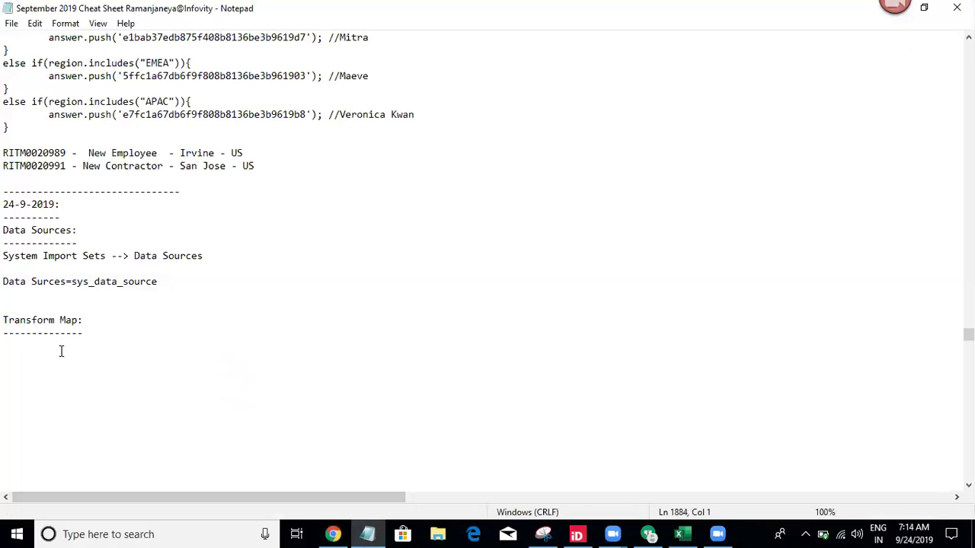
pyautogui.write('system import sets --> Trans')
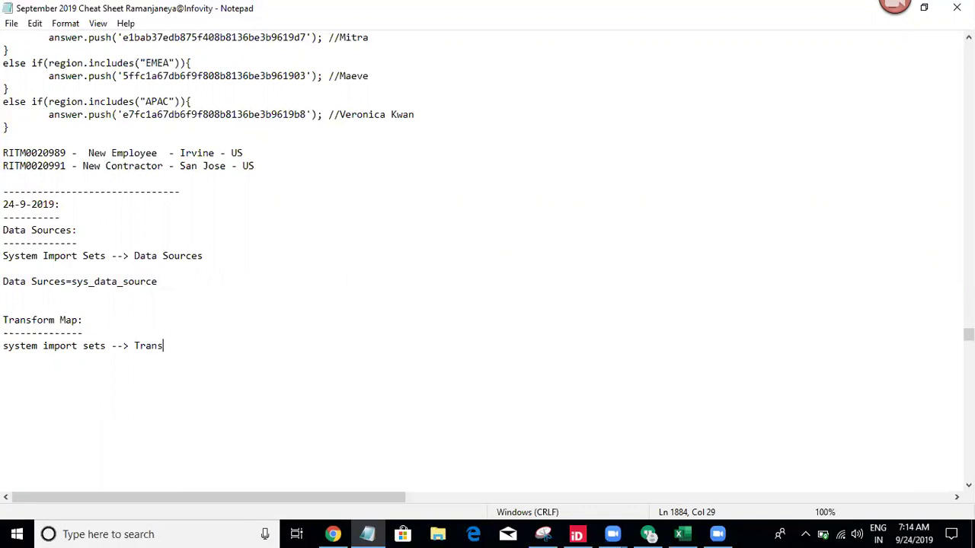
pyautogui.write('form Maps')
pyautogui.press('Return')
pyautogui.press('Return')
# Begin the line "Transform Maps=" below the path in Notepad, and open the System Import Sets Transform Maps list in a new Chrome tab.
pyautogui.write('Tra')
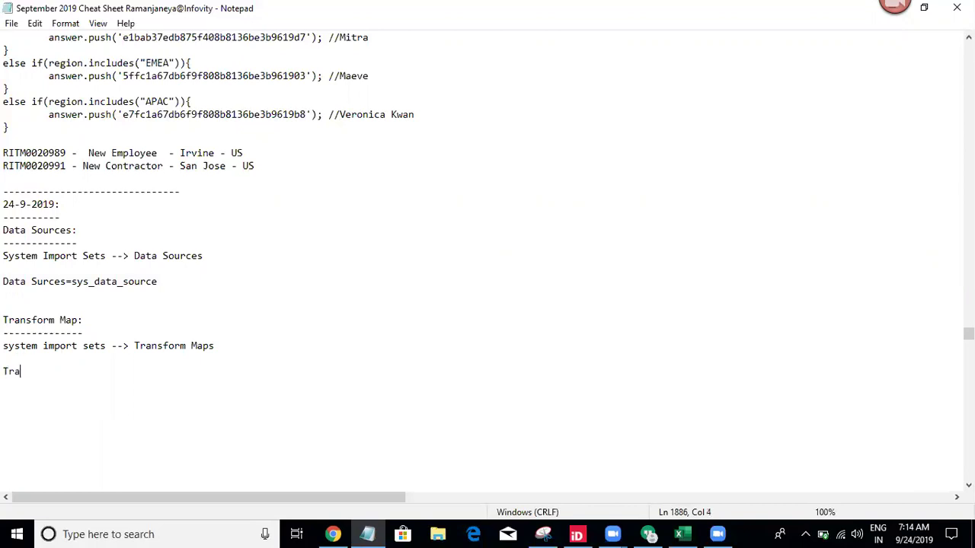
pyautogui.write('nsform Maps=')
pyautogui.click(331, 533)
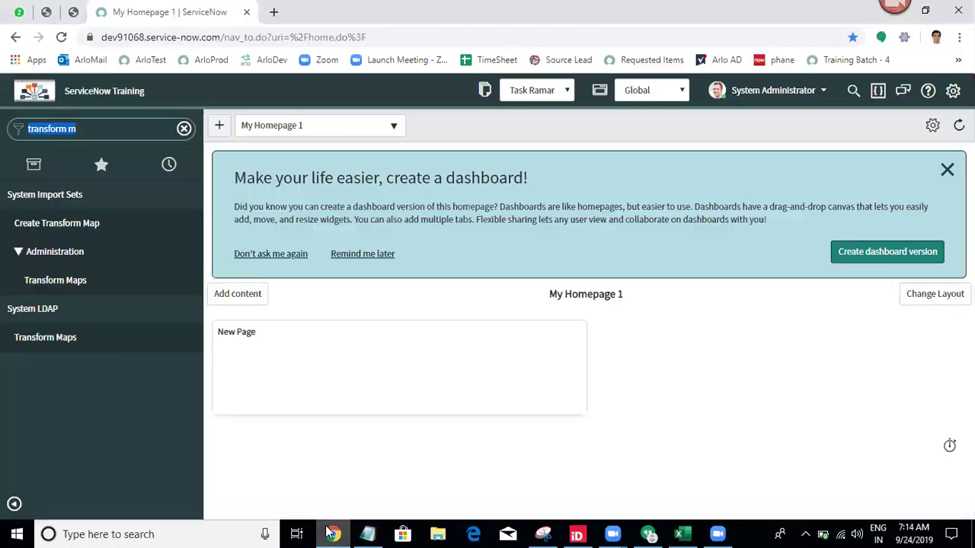
pyautogui.middleClick(86, 282)
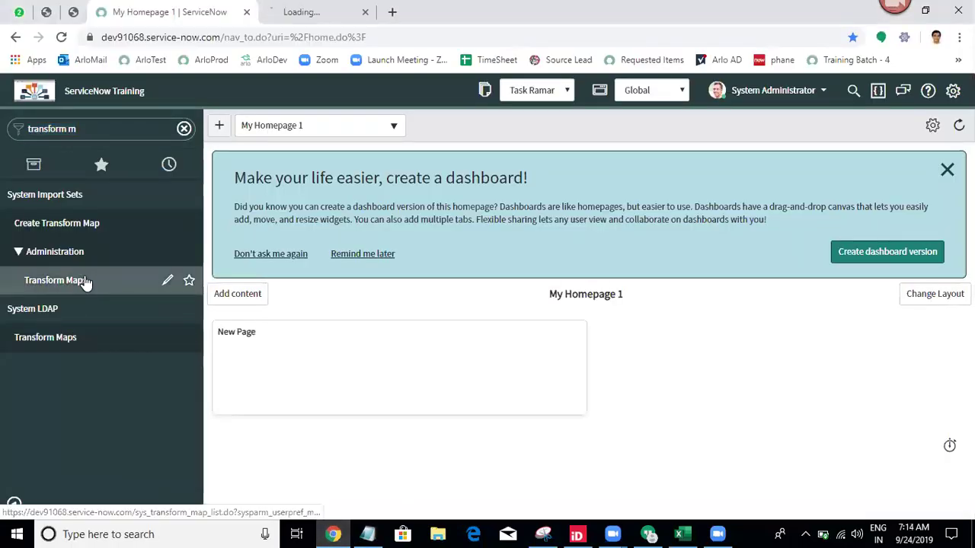
pyautogui.click(303, 11)
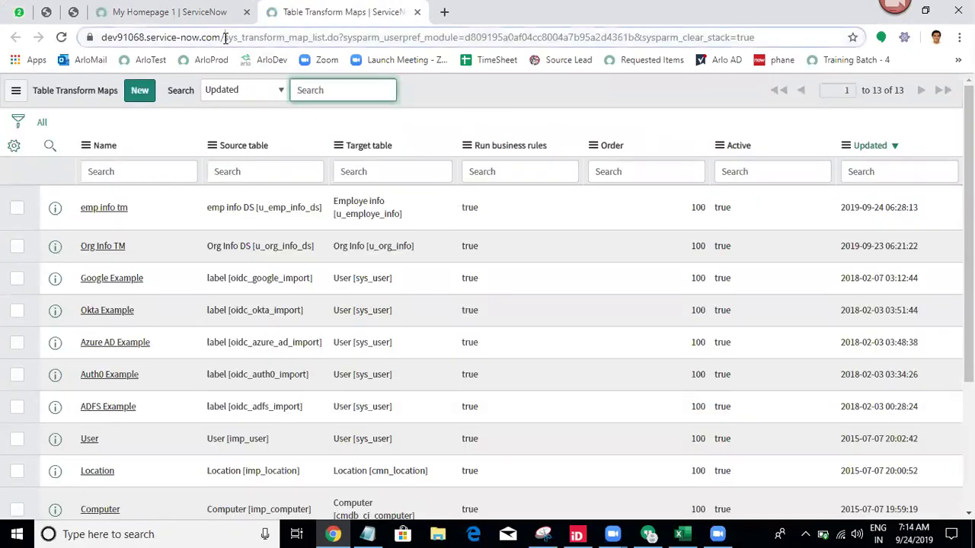
# Copy the table name sys_transform_map from the page address and add it after "Transform Maps=" in Notepad, followed by a blank line.
pyautogui.moveTo(225, 38); pyautogui.dragTo(307, 43)
pyautogui.hotkey('ctrl', 'c')
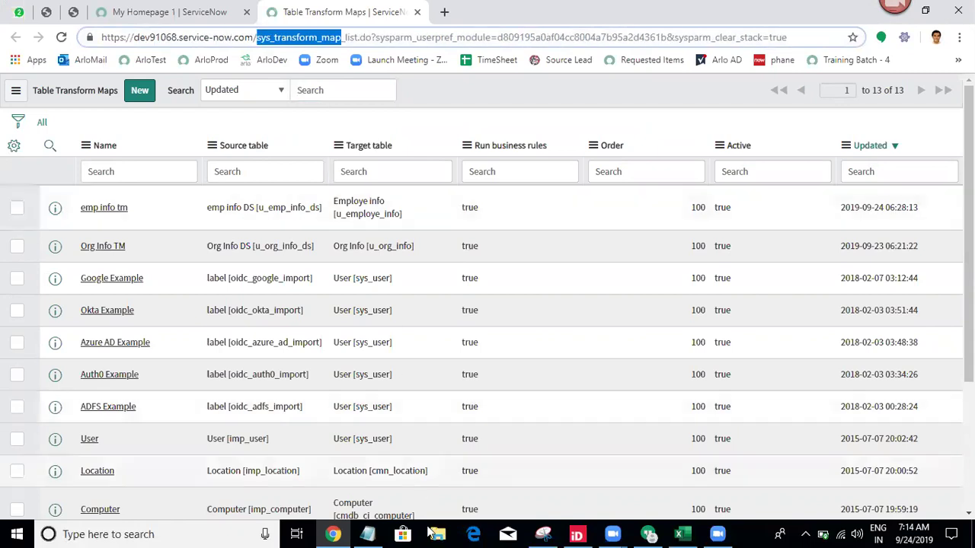
pyautogui.click(367, 534)
pyautogui.hotkey('ctrl', 'v')
pyautogui.press('Return')
pyautogui.press('Return')
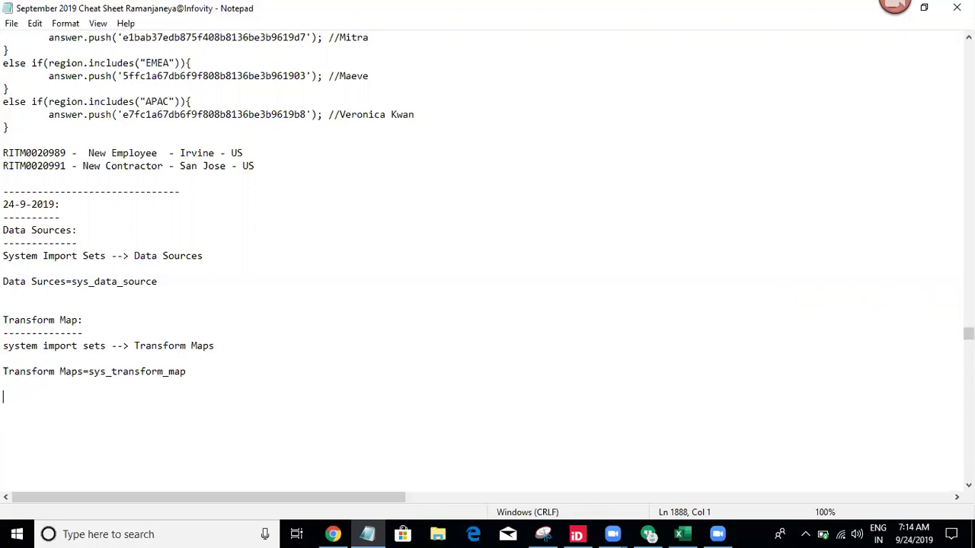
# Write the question "What are the types of transform scripts?" and below it a numbered list with "1. Before", "2. After" and an empty item 3.
pyautogui.write('What are the types ')
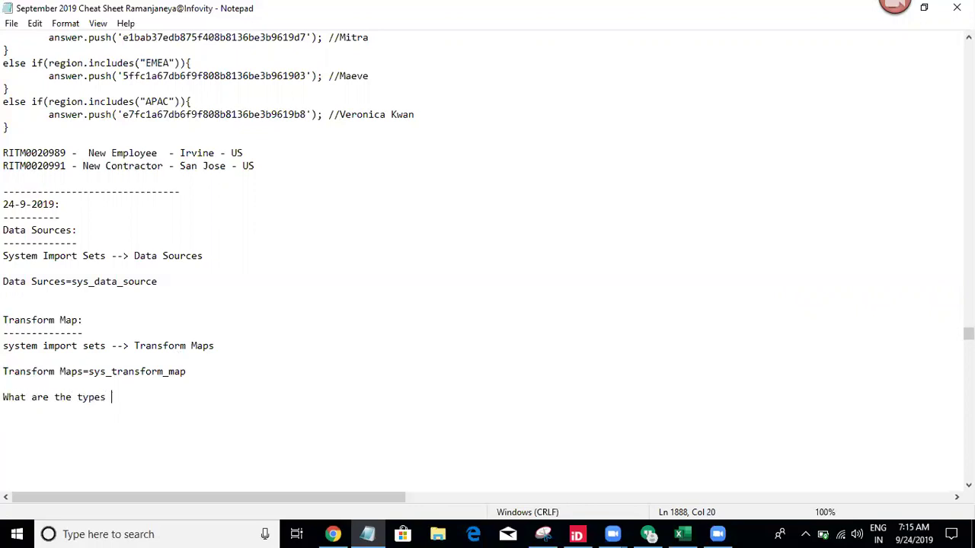
pyautogui.write('of transform scripts?')
pyautogui.press('Return')
pyautogui.press('Return')
pyautogui.write('1. Before')
pyautogui.press('Return')
pyautogui.write('2. After')
pyautogui.press('Return')
pyautogui.write('3.')
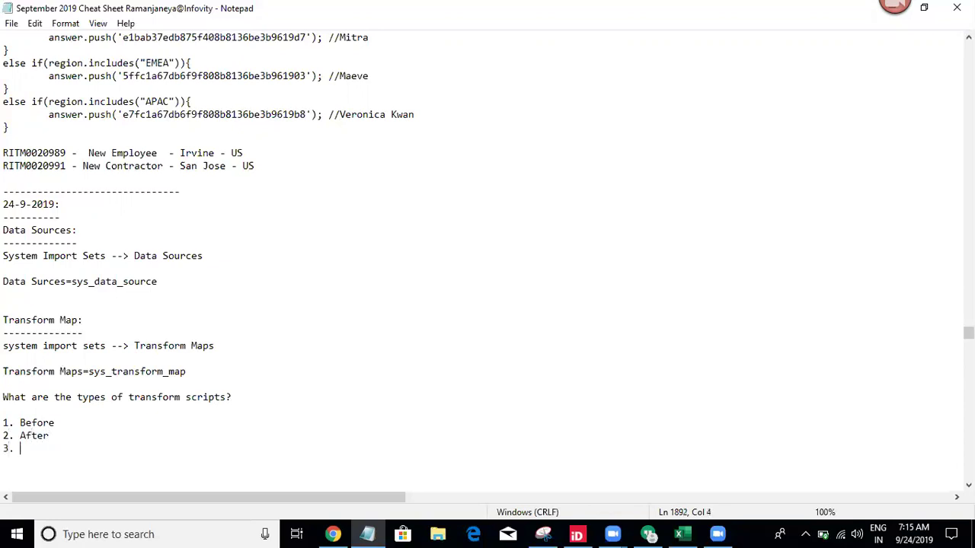
# Switch to Chrome, open the emp info tm transform map in a new tab and start a new transform script record for it.
pyautogui.click(332, 534)
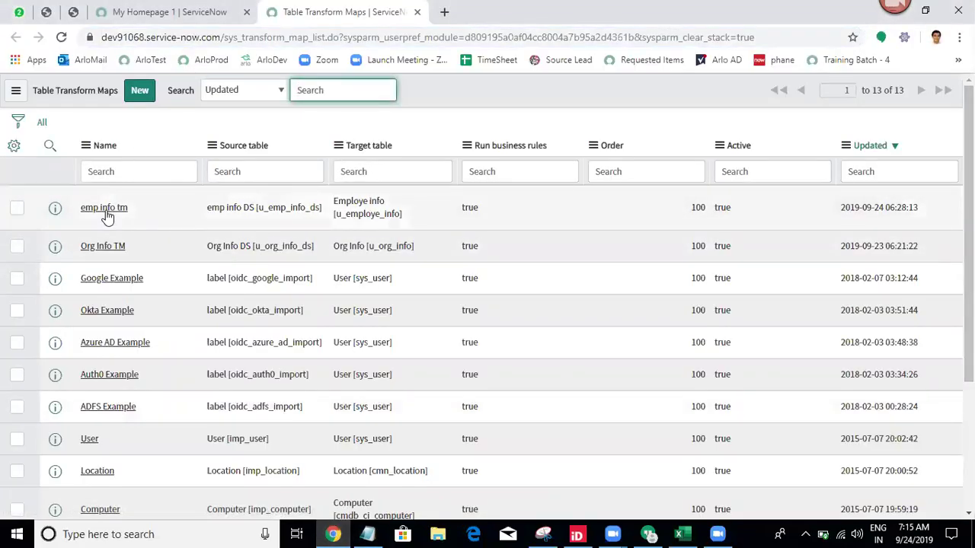
pyautogui.middleClick(107, 216)
pyautogui.click(511, 9)
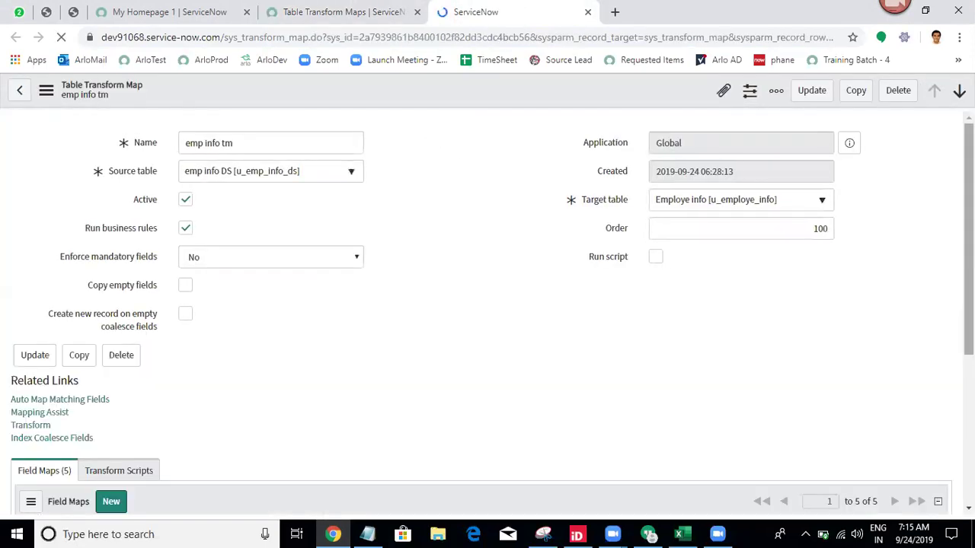
pyautogui.scroll(-4, 405, 214)
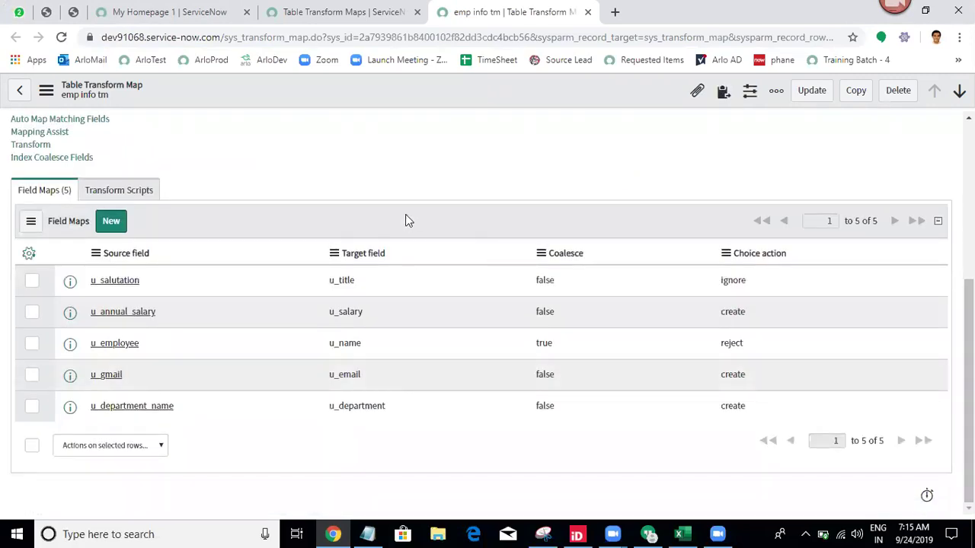
pyautogui.click(104, 188)
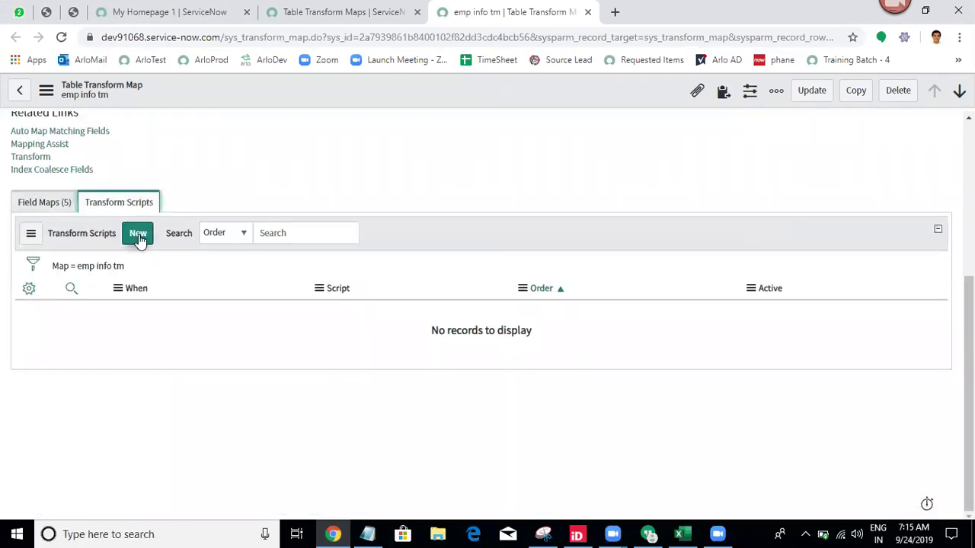
pyautogui.click(139, 237)
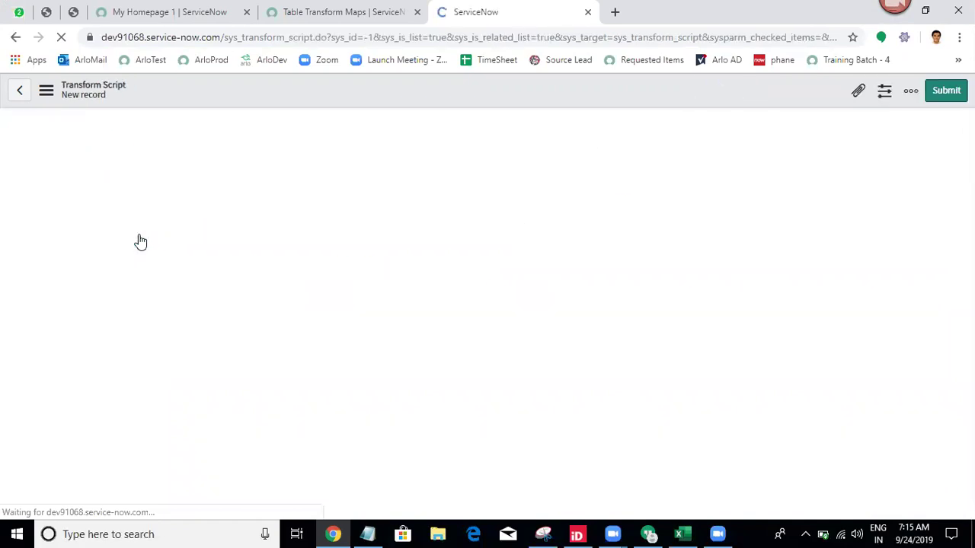
# Copy the table name from the new record's address and write "Transform Script = sys_transform_script" below the numbered list in Notepad.
pyautogui.moveTo(224, 38); pyautogui.dragTo(313, 49)
pyautogui.hotkey('ctrl', 'c')
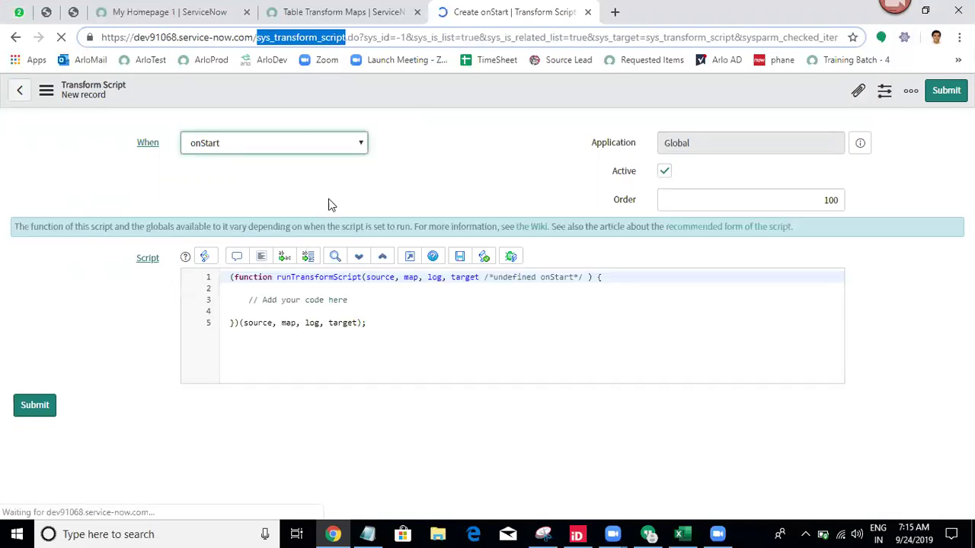
pyautogui.click(367, 533)
pyautogui.click(28, 467)
pyautogui.press('Return')
pyautogui.write('Trans')
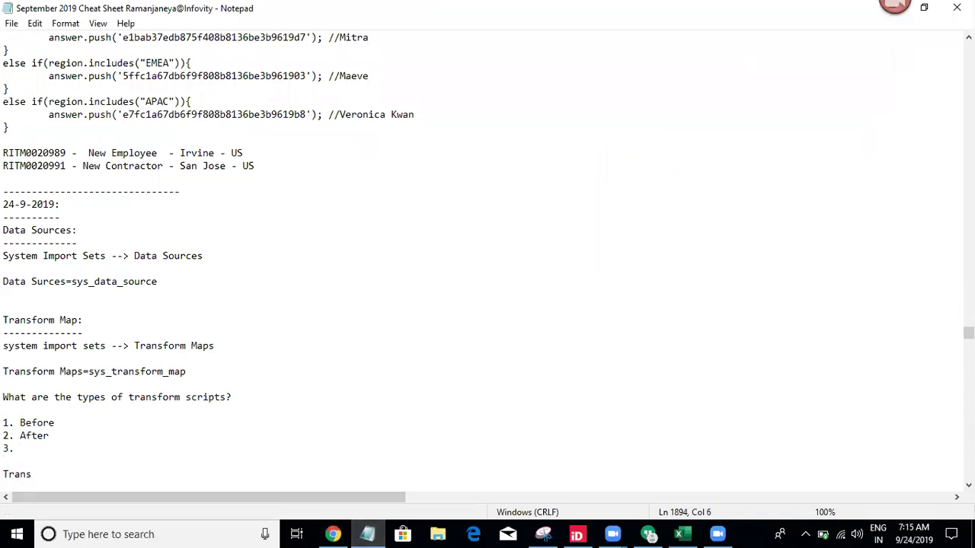
pyautogui.write('form Script =')
pyautogui.hotkey('ctrl', 'v')
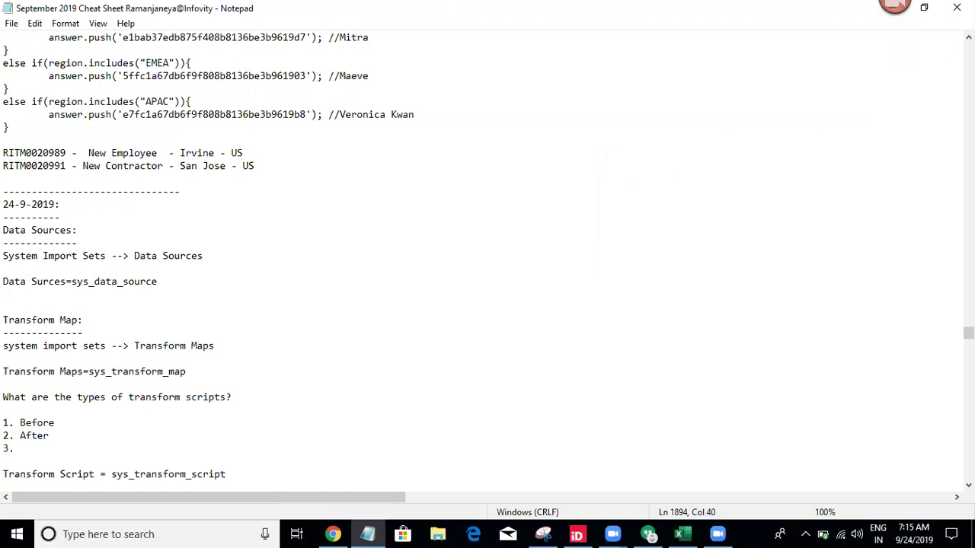
# Check the script's When options in Chrome and rename the first two list items in Notepad to OnBefore and OnAfter.
pyautogui.click(333, 534)
pyautogui.click(294, 147)
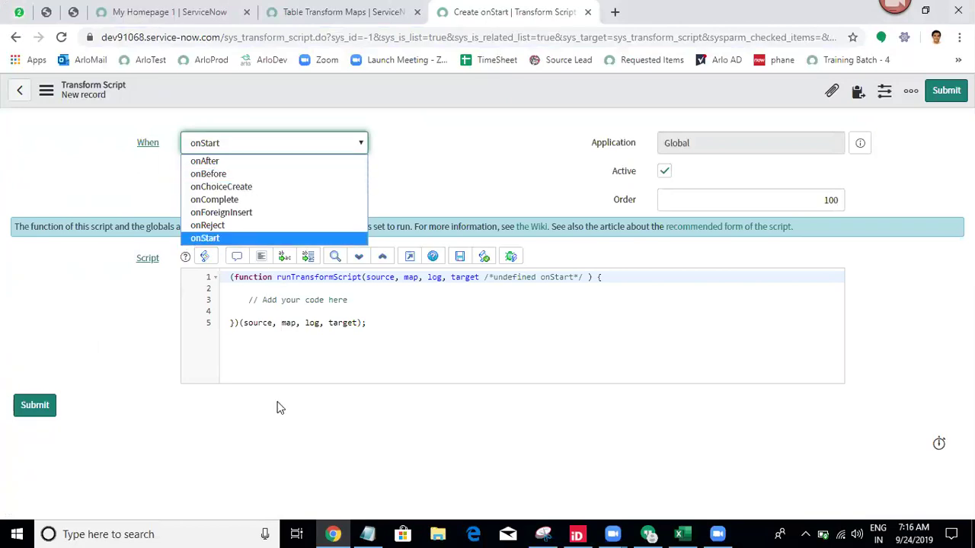
pyautogui.click(368, 533)
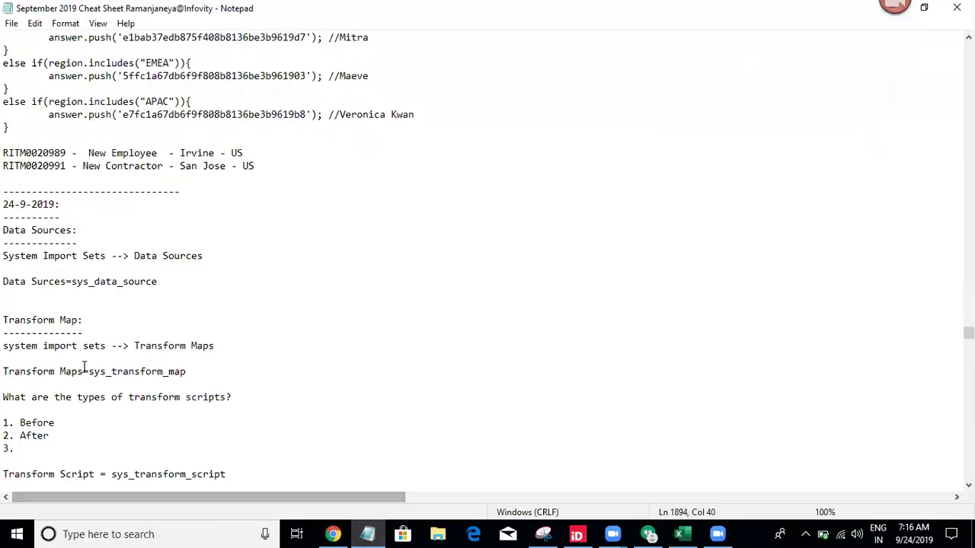
pyautogui.write('On')
pyautogui.click(20, 436)
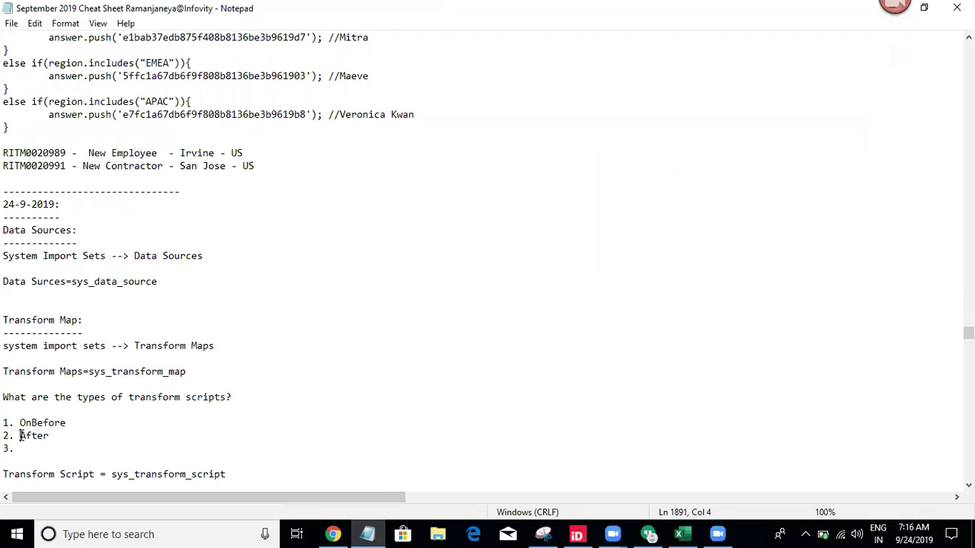
pyautogui.write('On')
# Review the When options in Chrome again and add "3. OnStart" and "4. OnChoiceCreate" to the Notepad list.
pyautogui.click(346, 531)
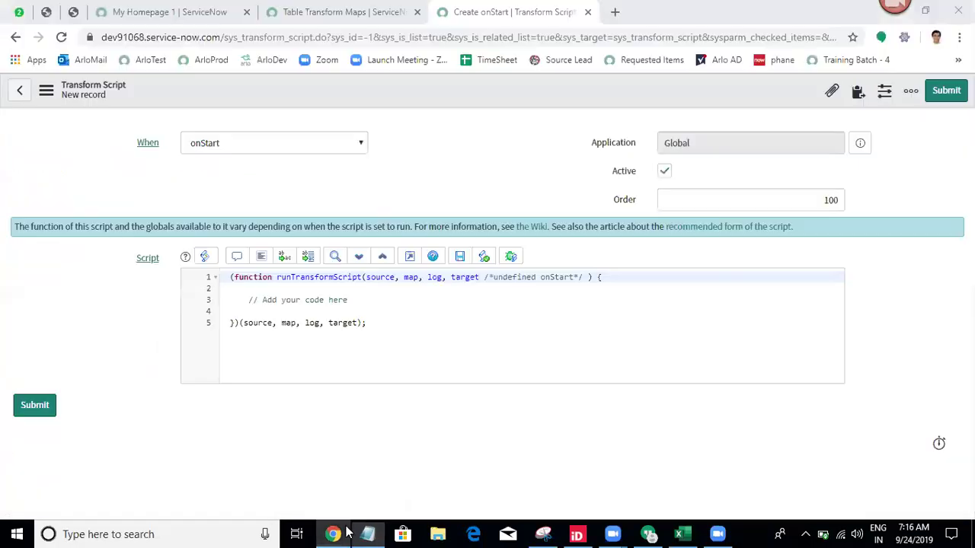
pyautogui.click(275, 139)
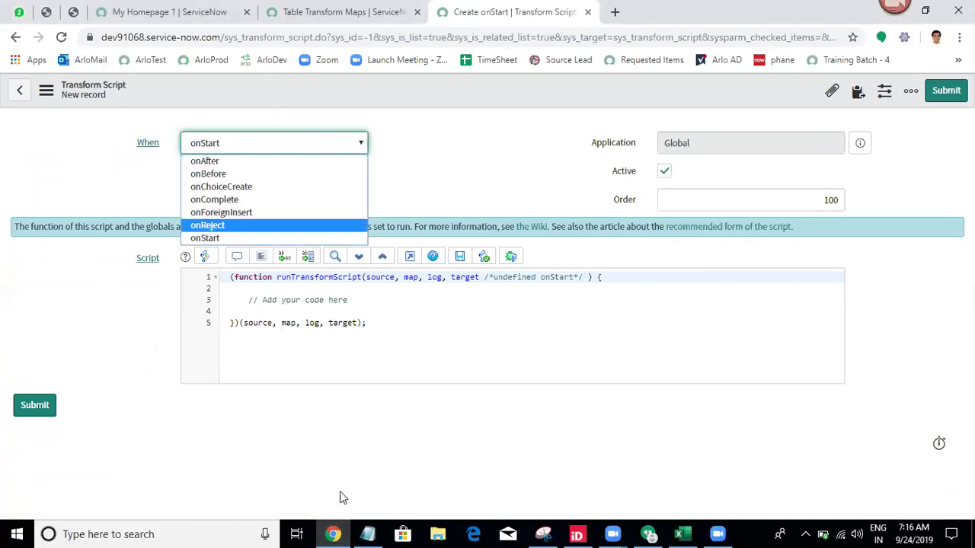
pyautogui.click(368, 533)
pyautogui.click(55, 451)
pyautogui.write('On')
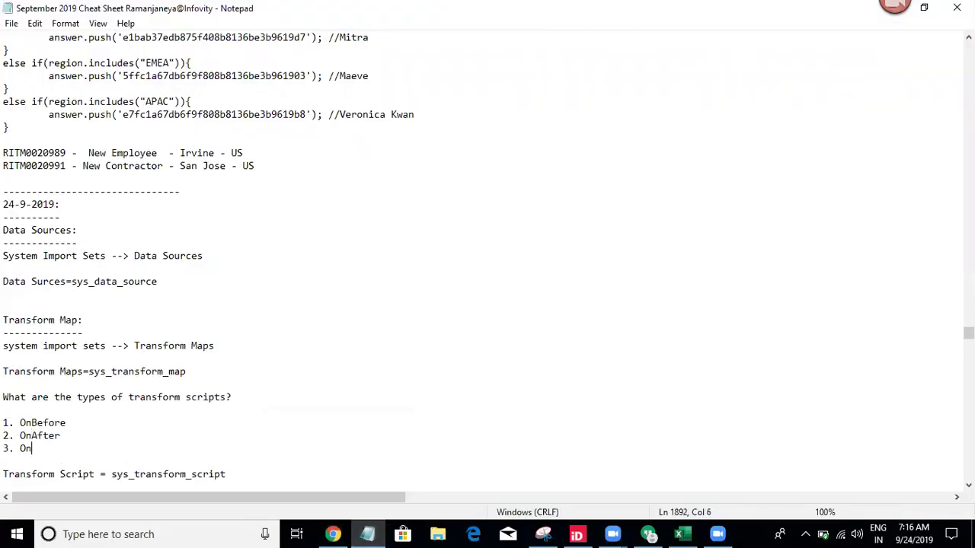
pyautogui.write('Start')
pyautogui.press('Return')
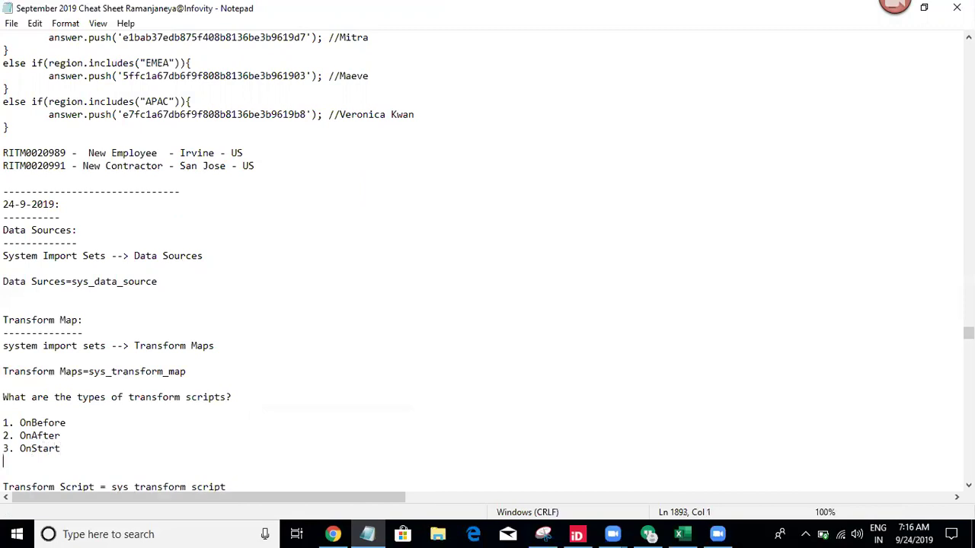
pyautogui.write('4. OnChoiceCreate')
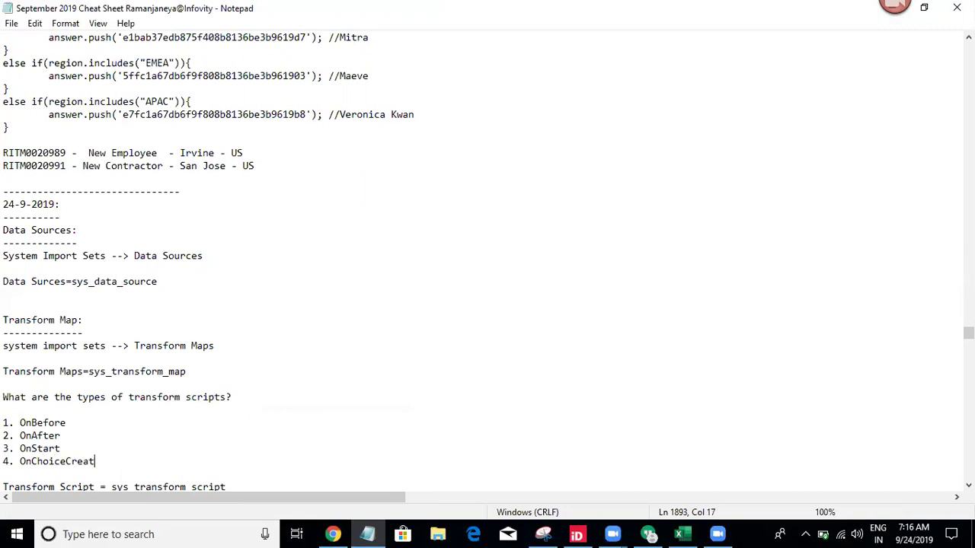
# Add "5. OnComplete" and "6. OnReject" to the Notepad list, consulting the When options in Chrome.
pyautogui.press('Return')
pyautogui.write('5.')
pyautogui.click(341, 525)
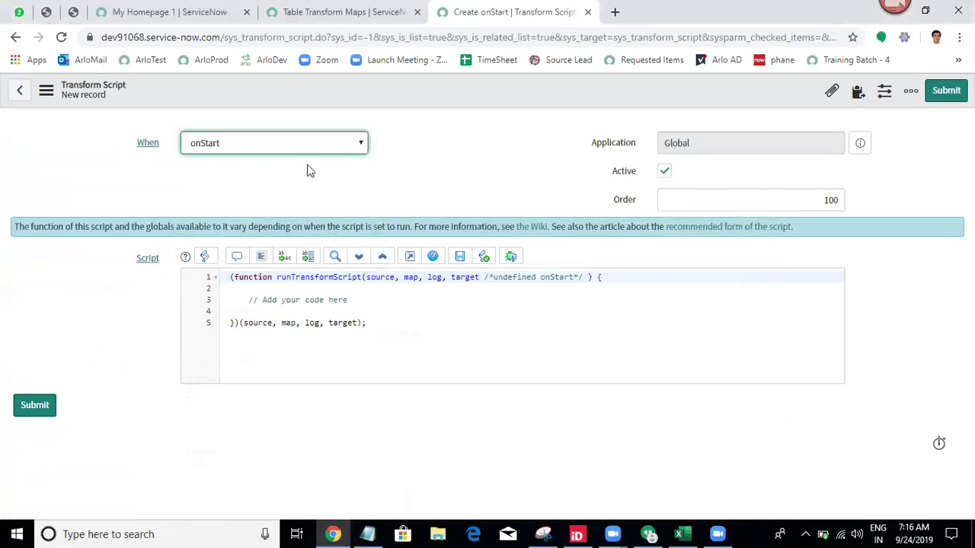
pyautogui.click(292, 151)
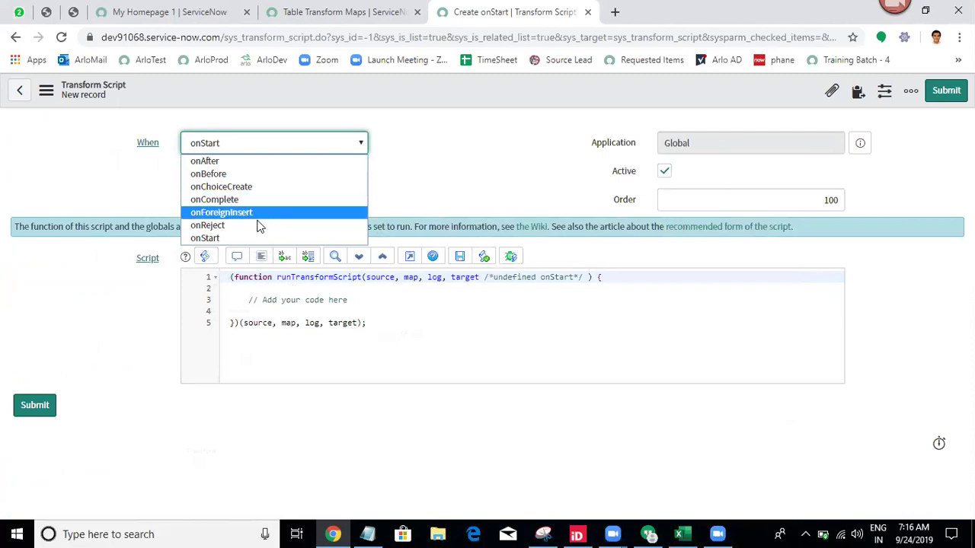
pyautogui.click(367, 534)
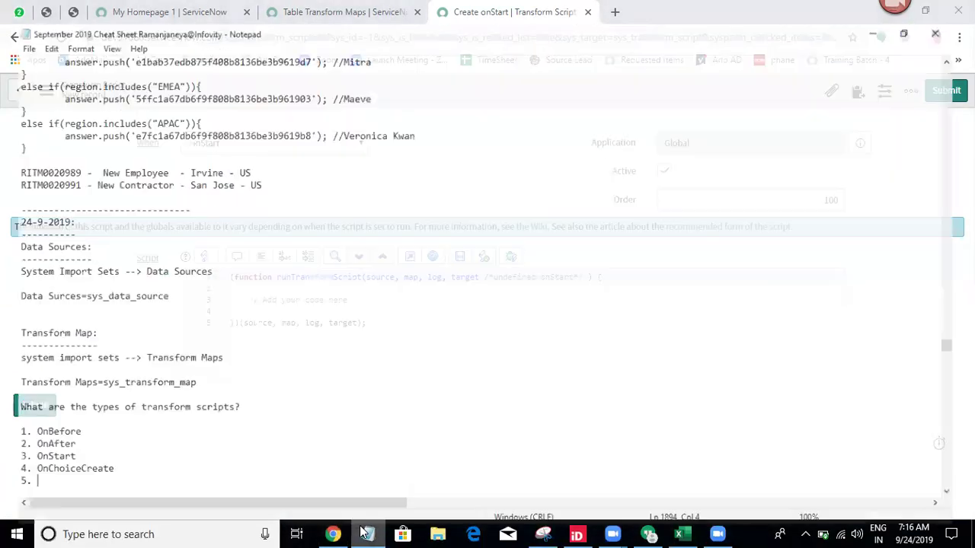
pyautogui.write('On')
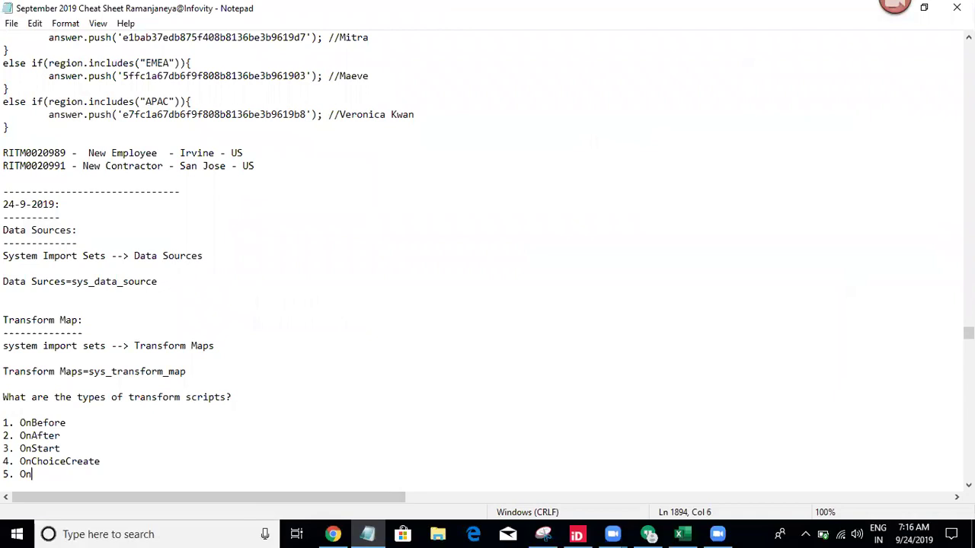
pyautogui.write('Complete')
pyautogui.press('Return')
pyautogui.write('6. ')
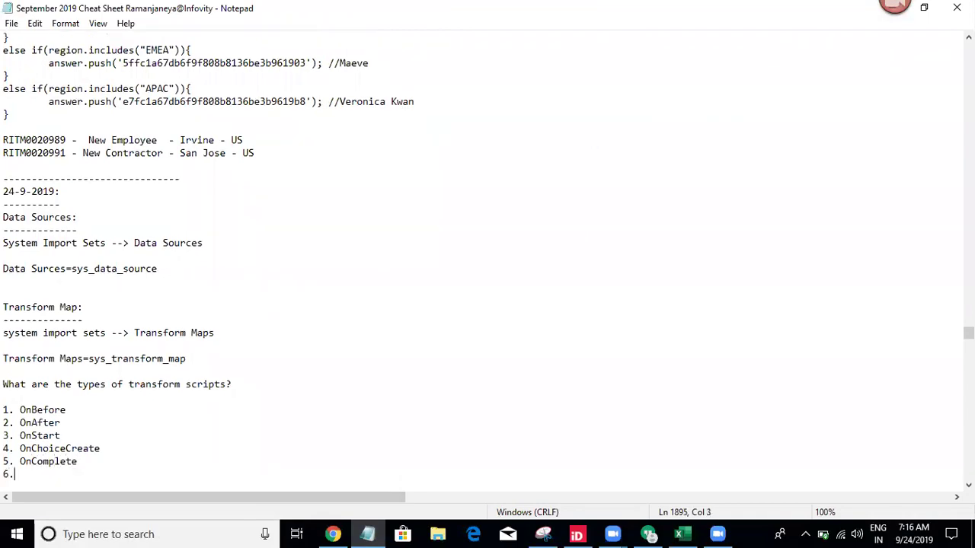
pyautogui.write('OnReject')
pyautogui.press('Return')
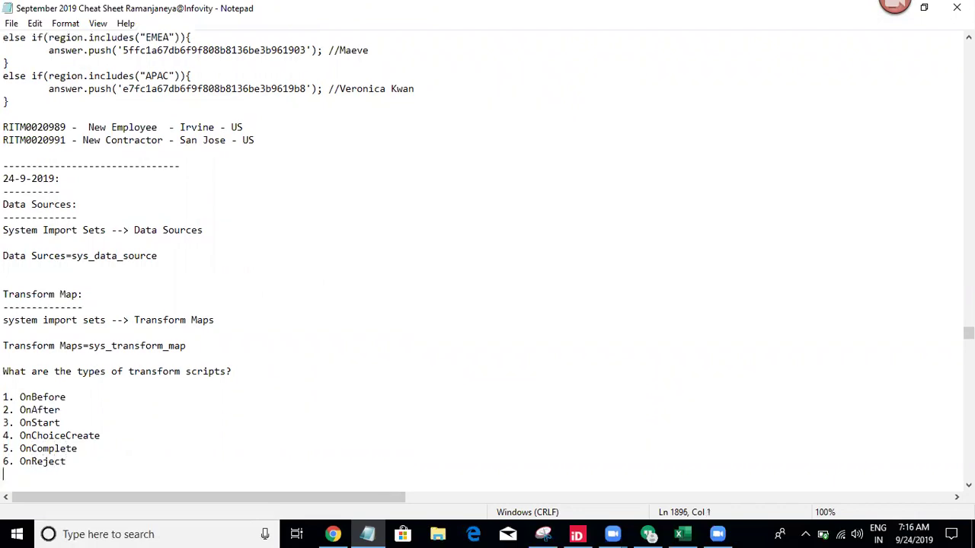
# Start item 7 of the transform script types list and switch to Chrome to look up the remaining When option.
pyautogui.write('7.')
pyautogui.click(333, 534)
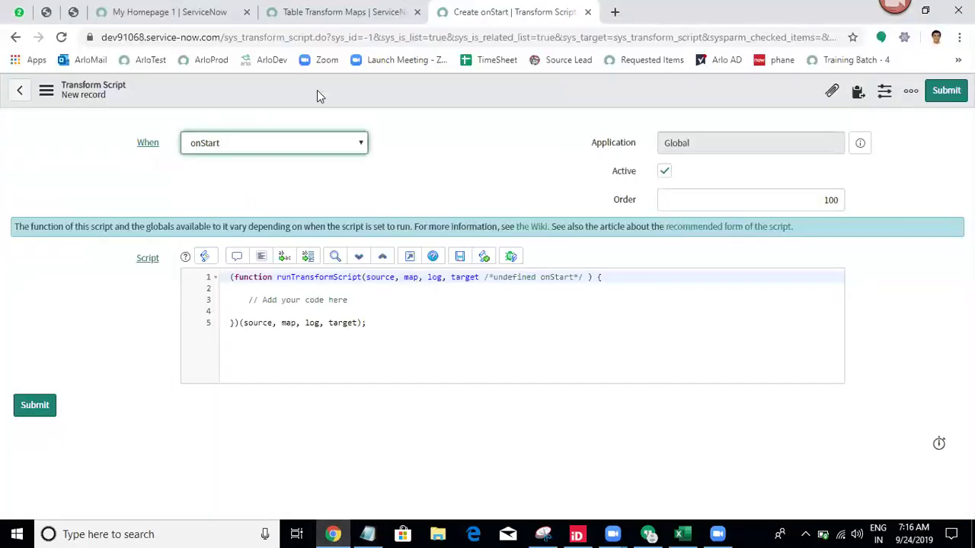